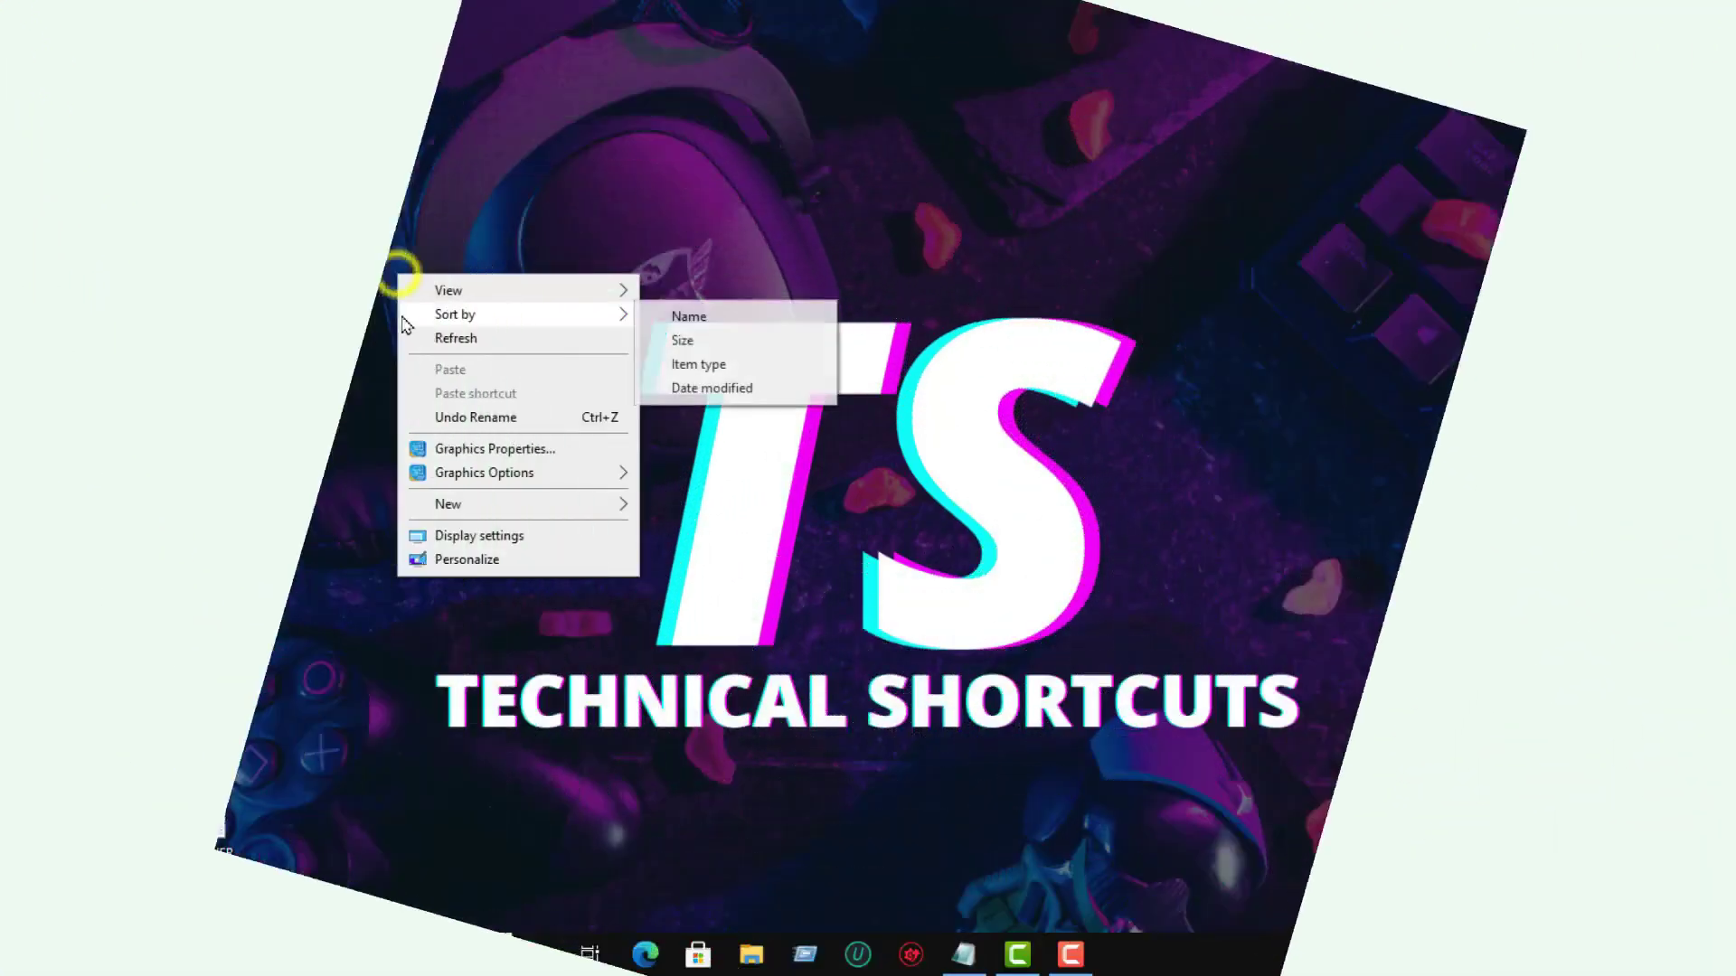
left_click(415, 340)
right_click(343, 304)
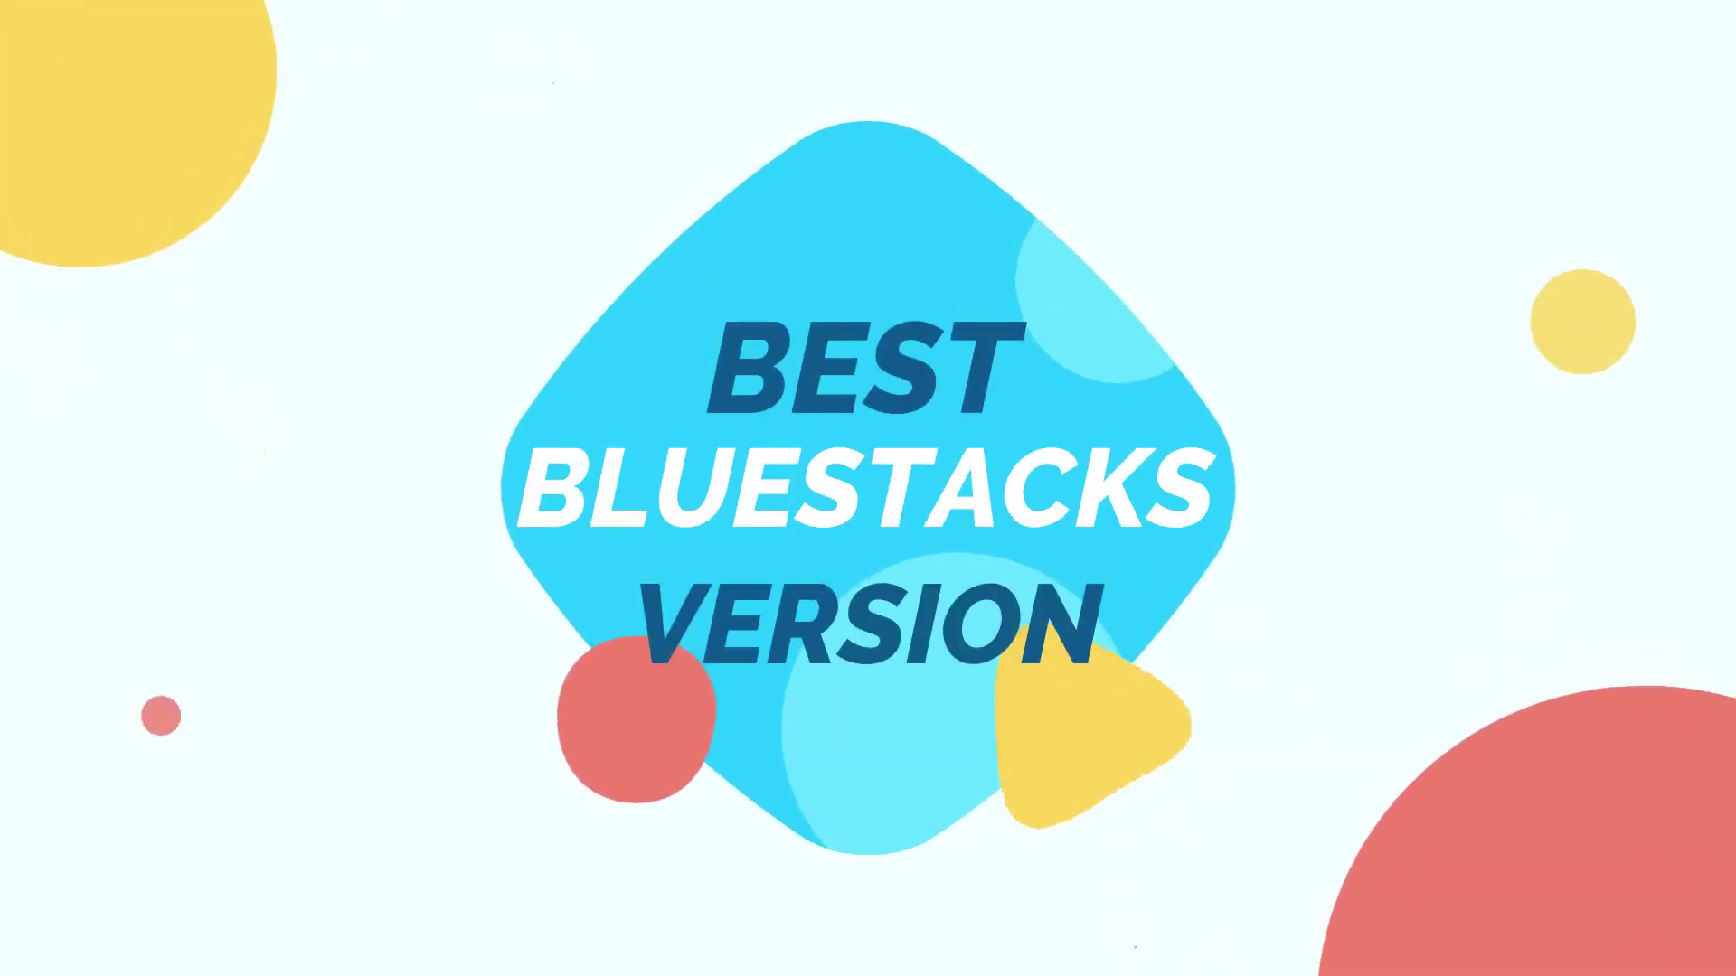
Bring up the BT-FIXER notes in Notepad and copy the filepuma.com link listed under BLUESTACKS BEST VERSION.
left_click(964, 953)
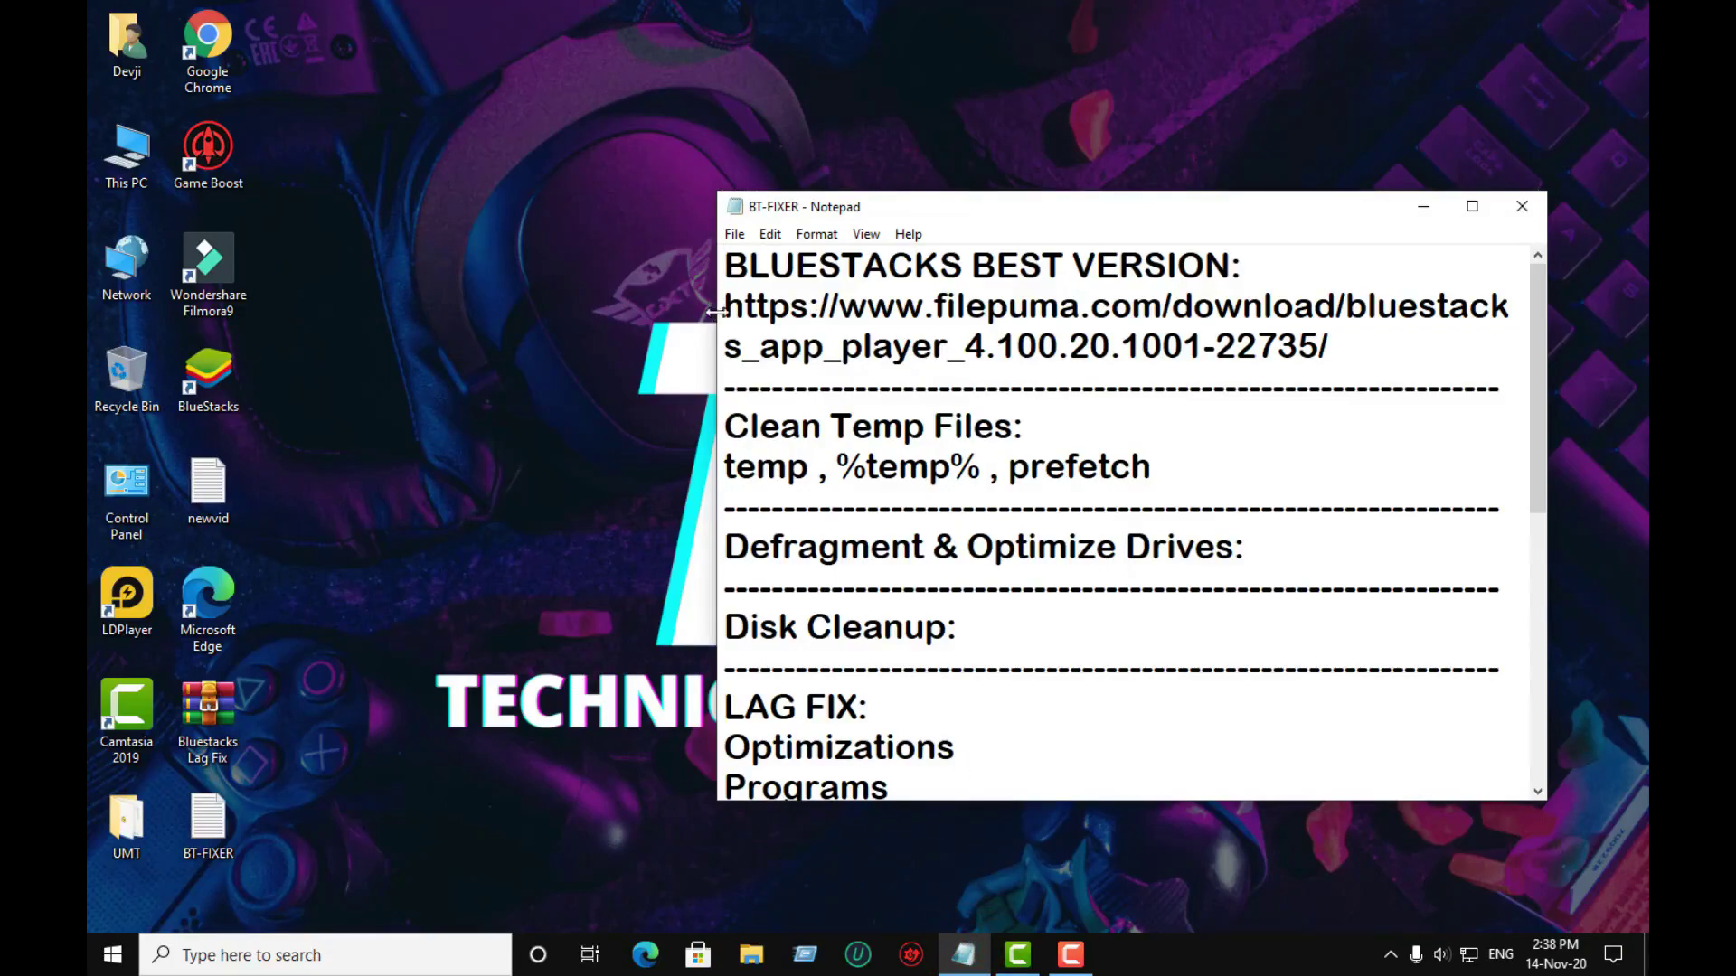
left_click_drag(732, 307, 1327, 346)
right_click(1244, 329)
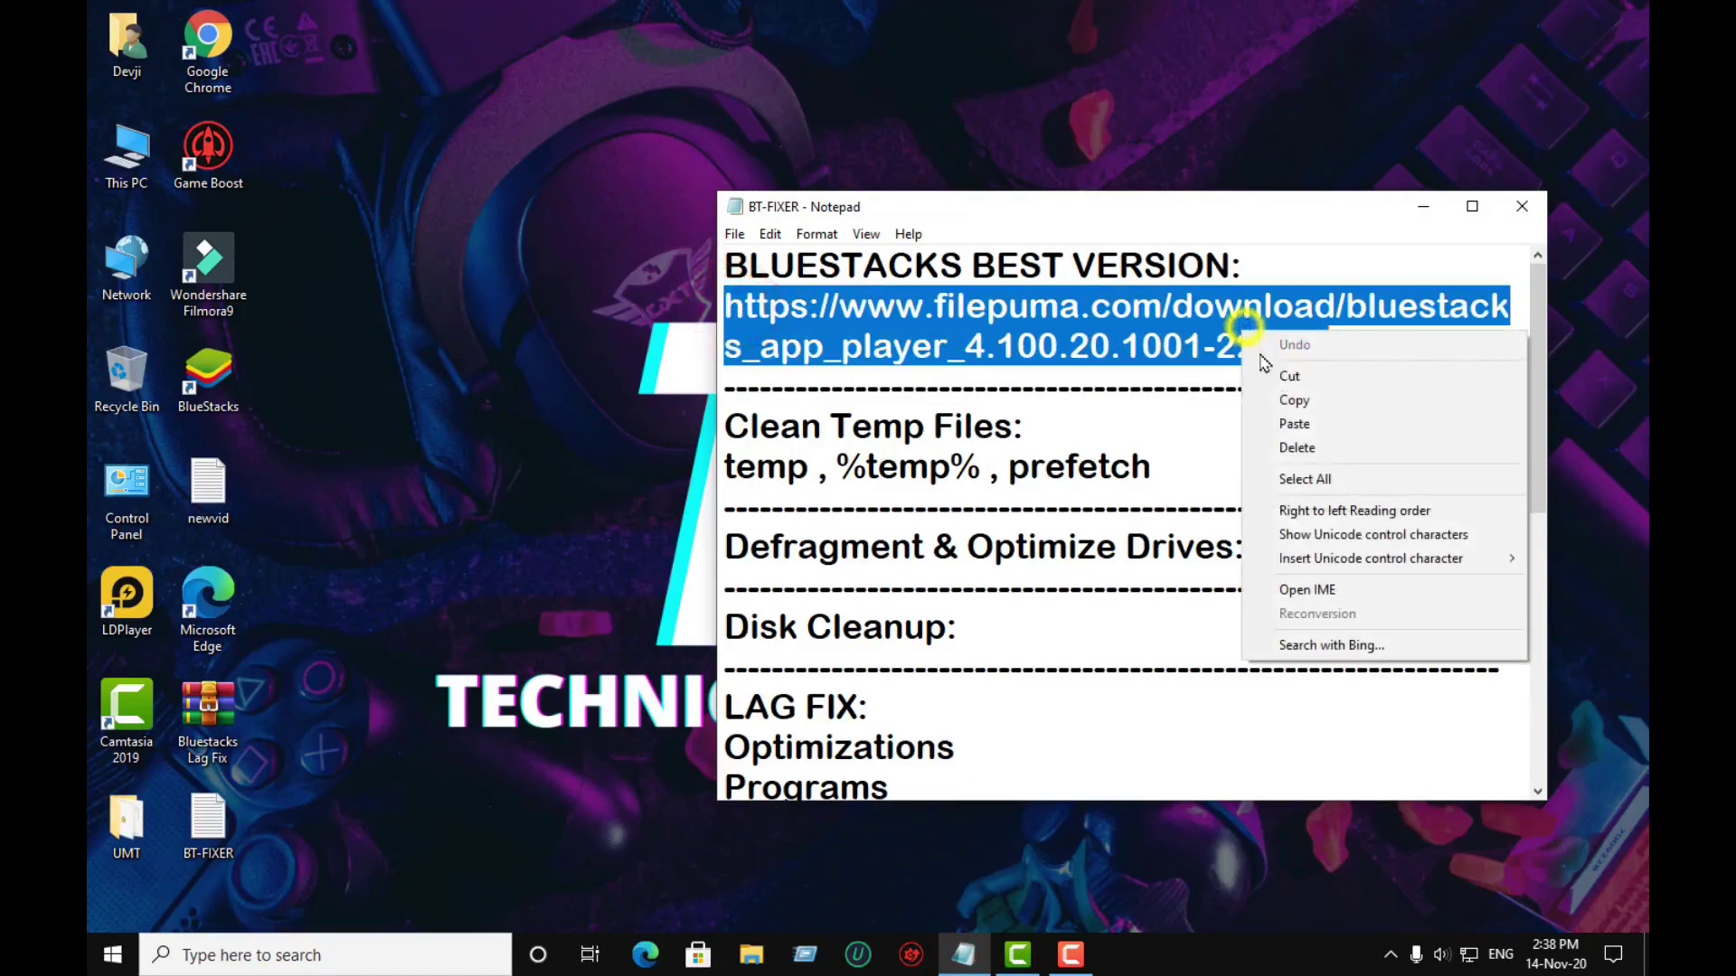
left_click(1305, 400)
Launch Google Chrome and load the copied BlueStacks App Player 4.100.20.1001 download page in a new tab.
double_click(244, 62)
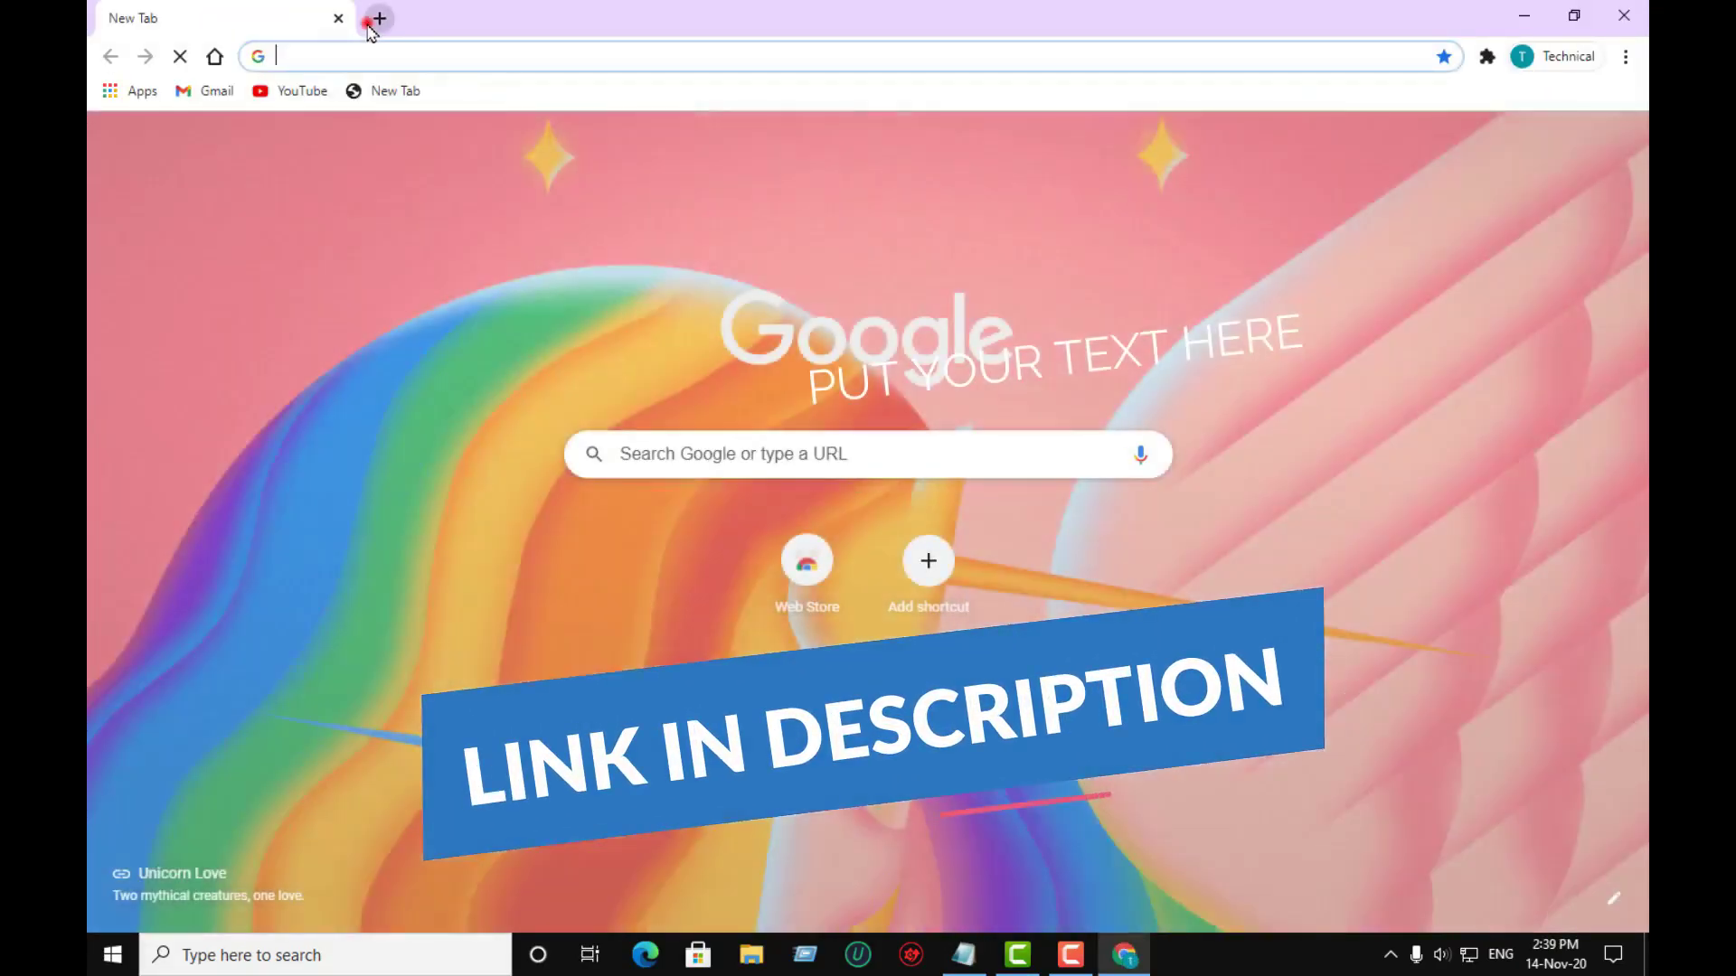
left_click(380, 18)
right_click(376, 62)
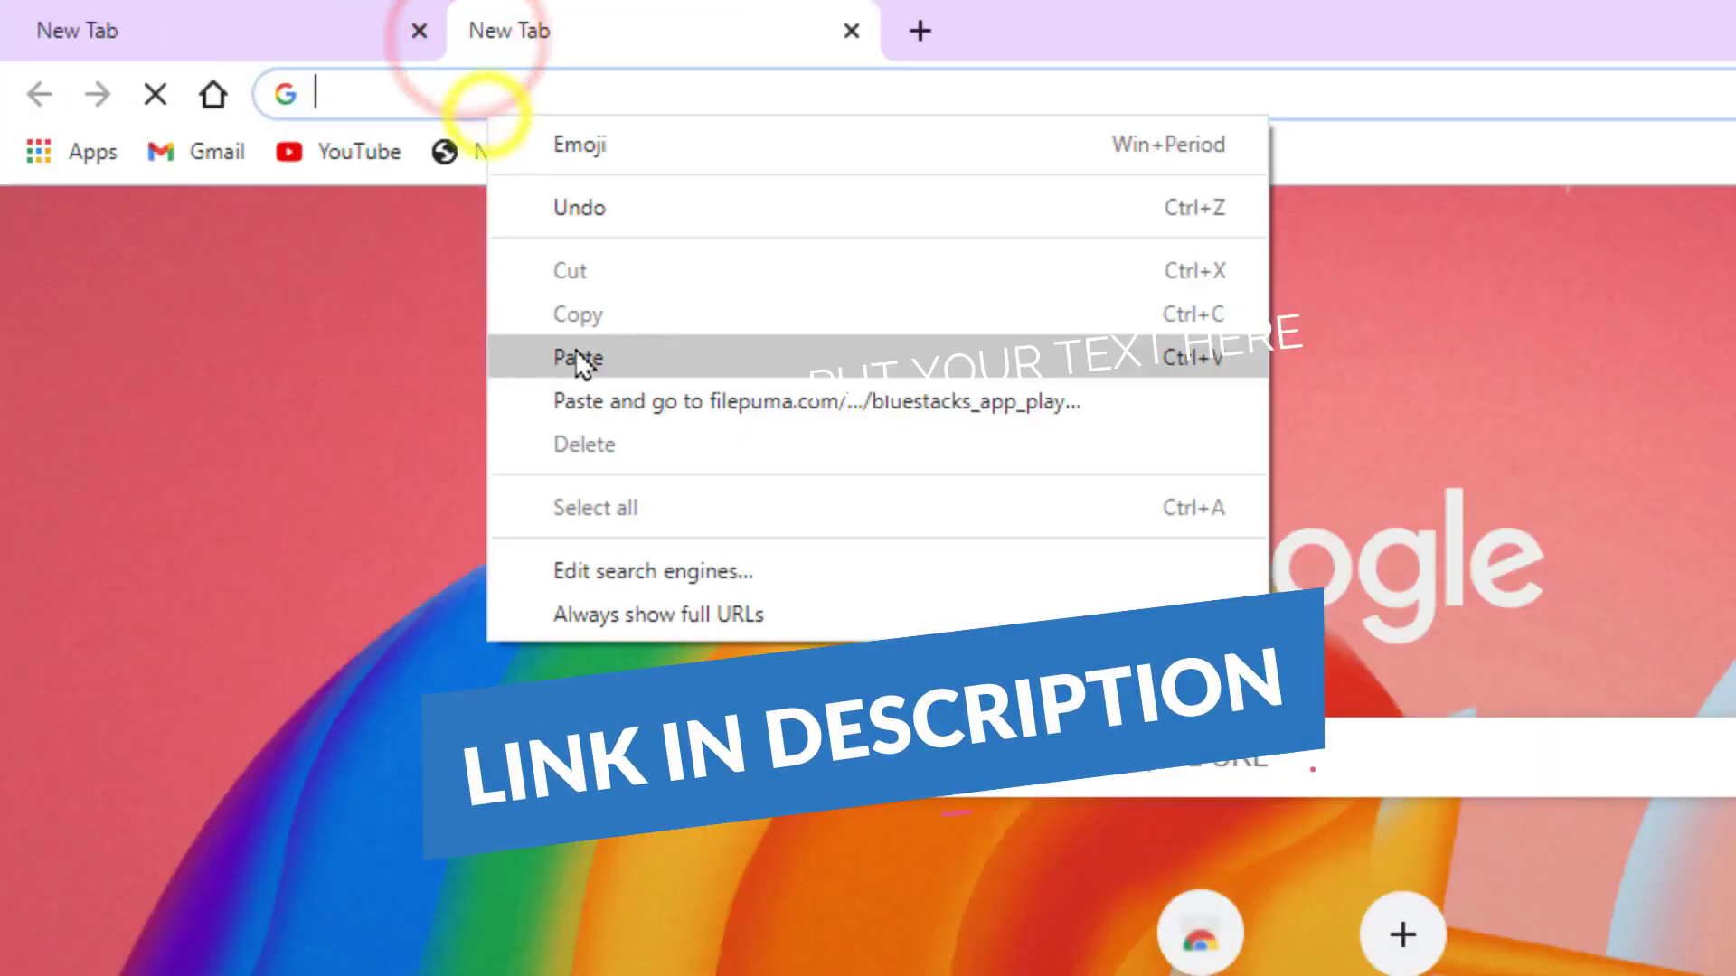
left_click(433, 210)
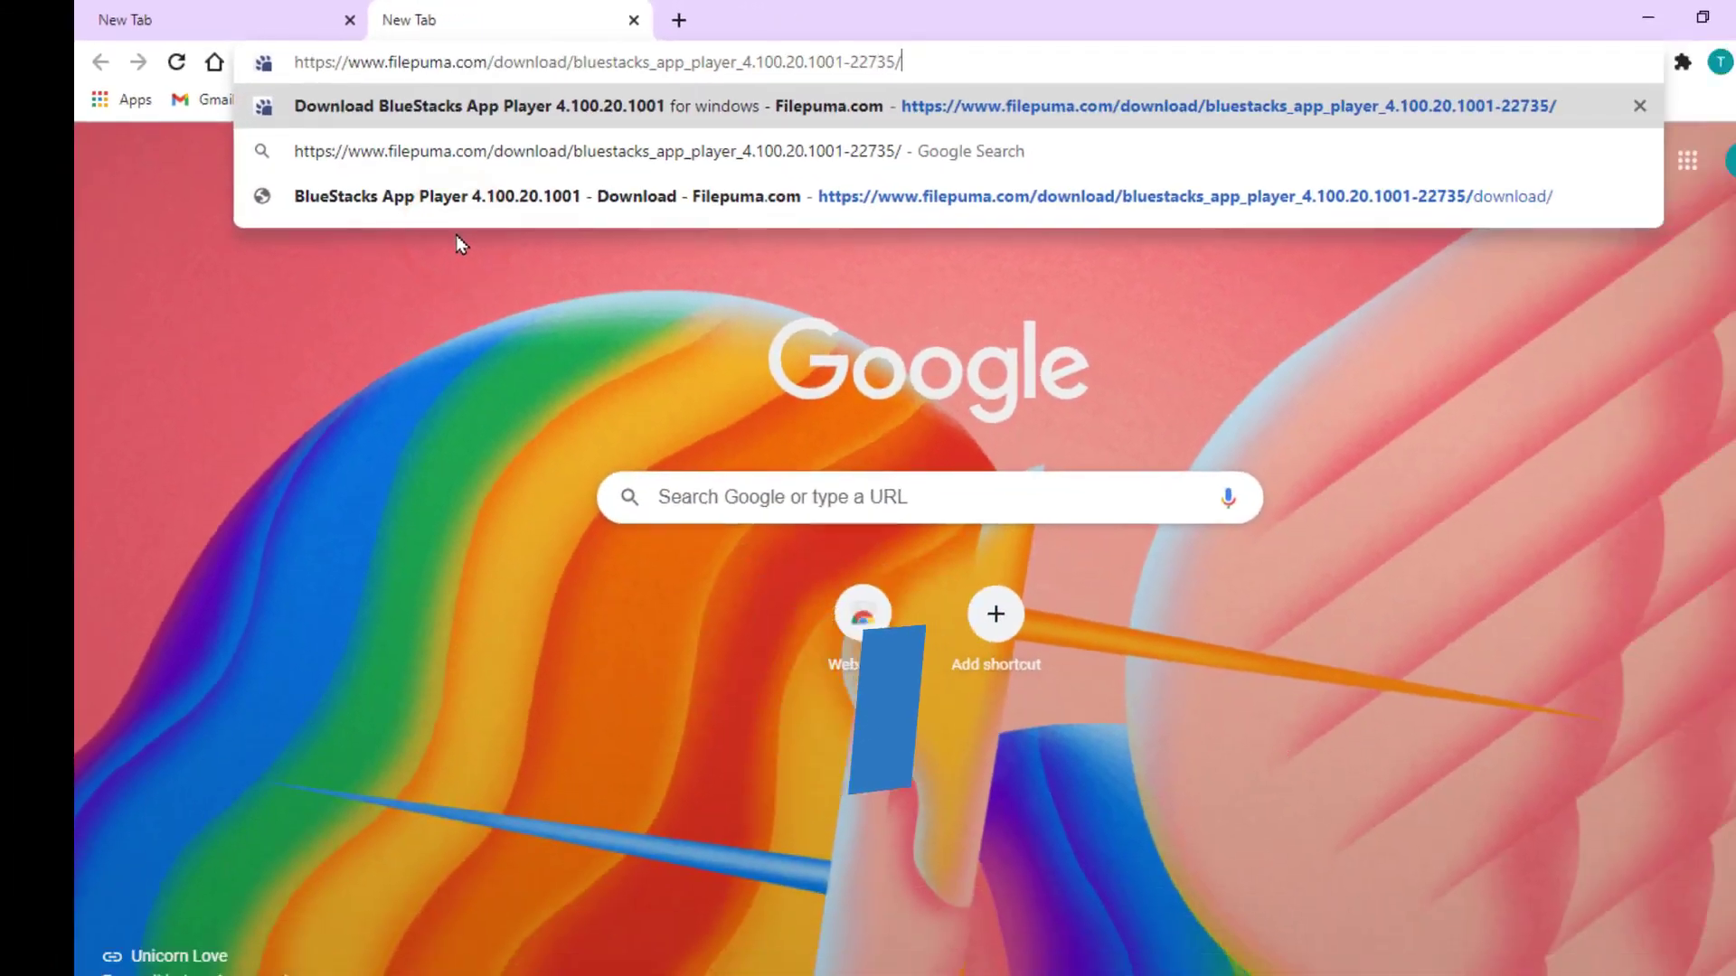
key("Return")
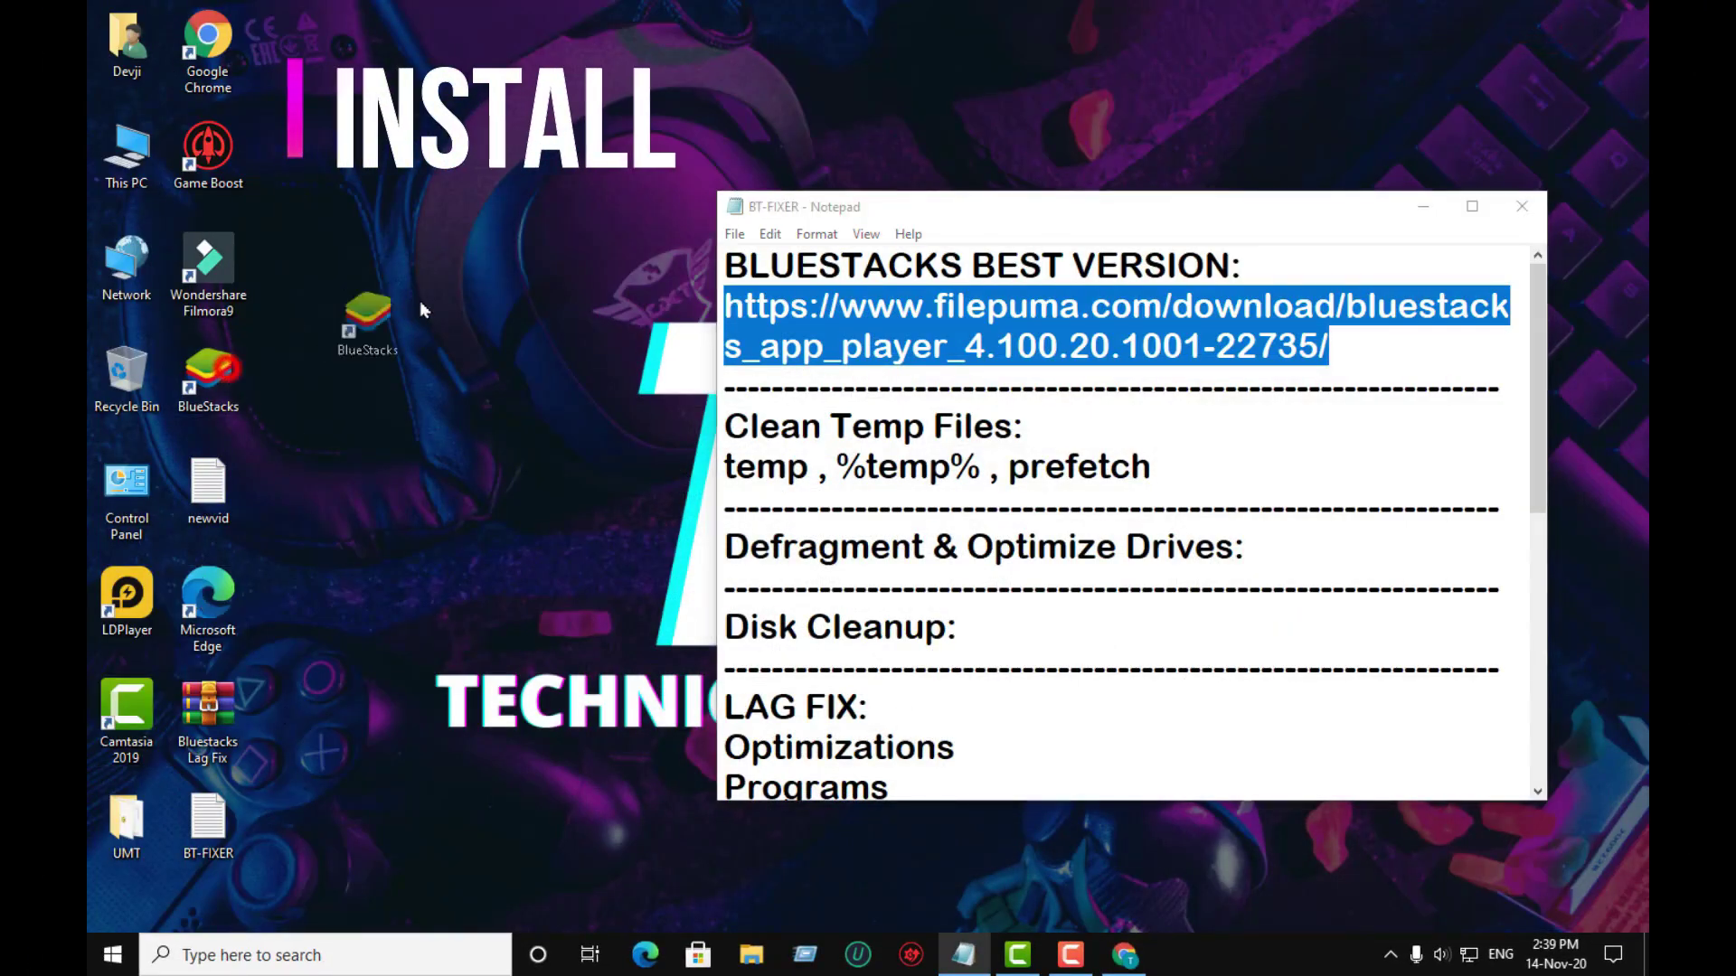
right_click(380, 299)
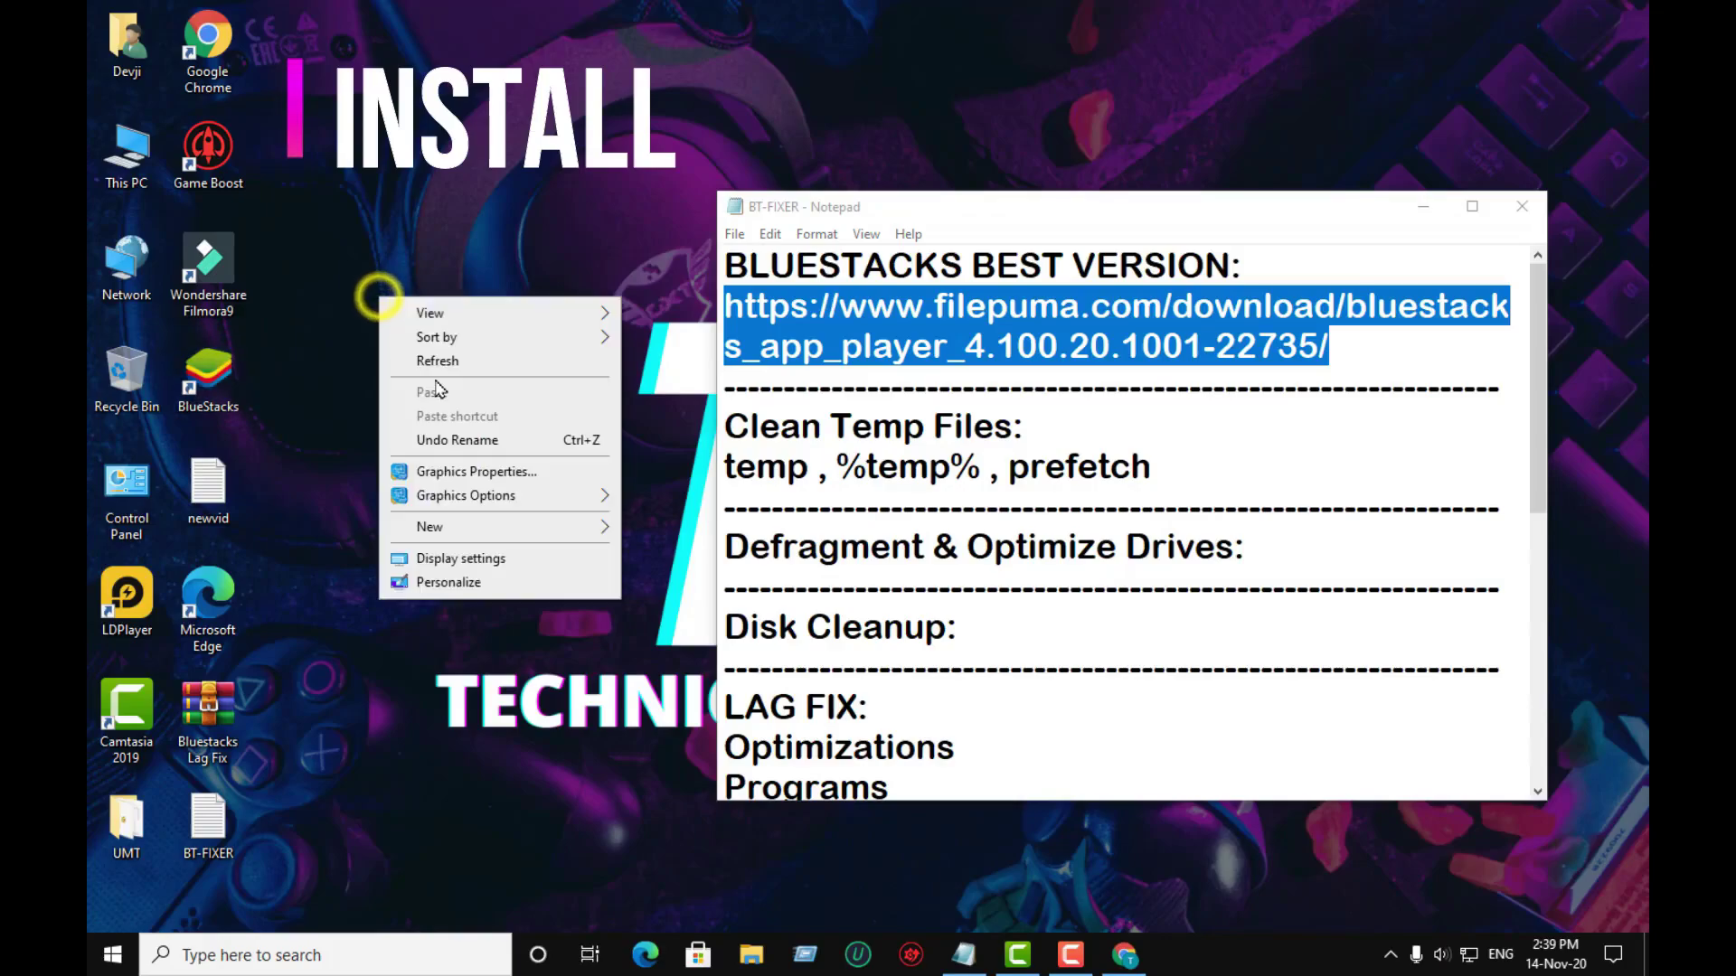
left_click(426, 362)
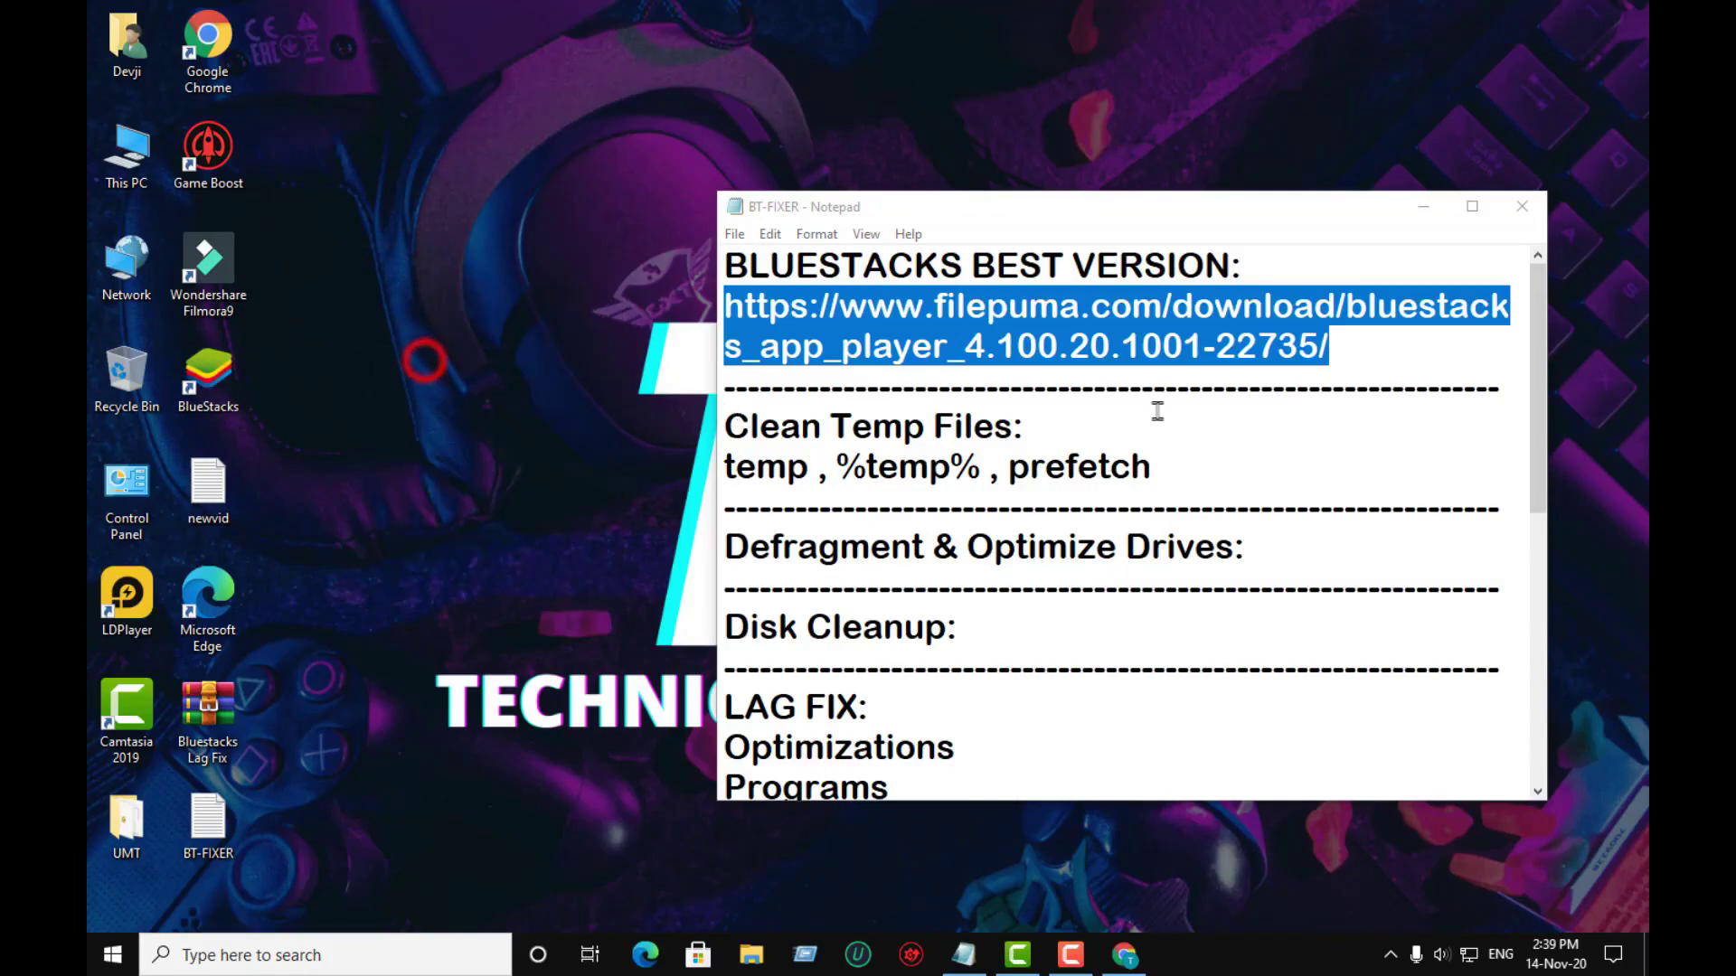
Highlight the temp, %temp% and prefetch entries under Clean Temp Files in the notes and move the notes window aside.
left_click(816, 467)
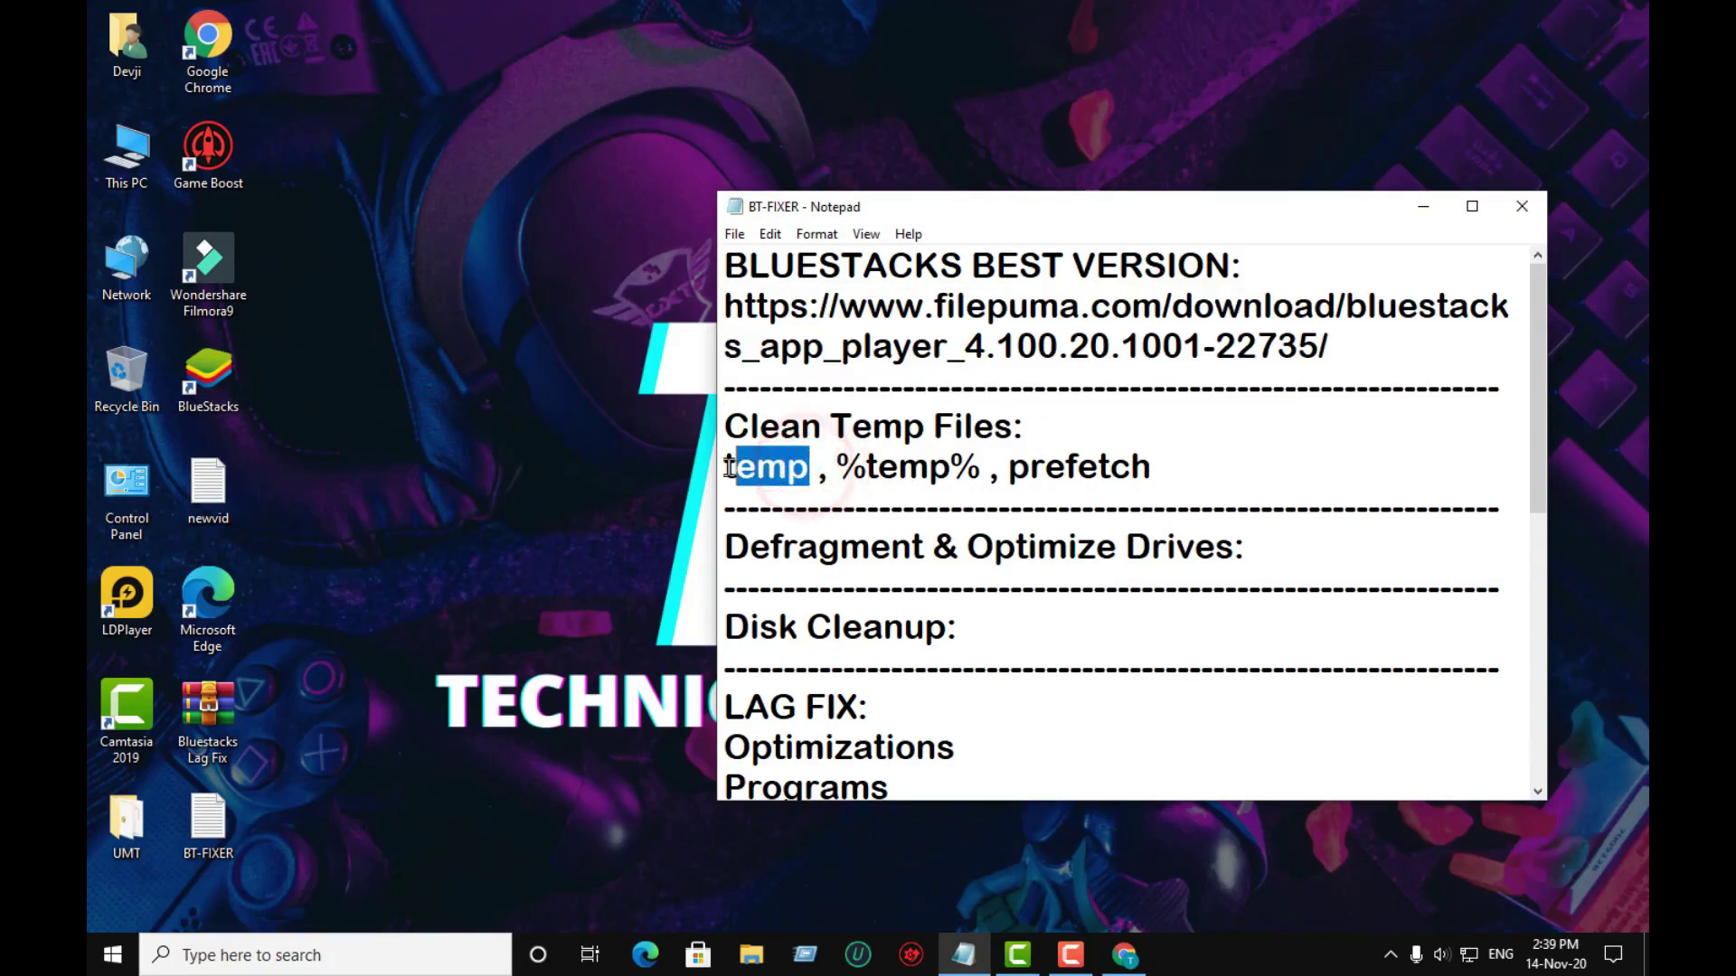
double_click(840, 463)
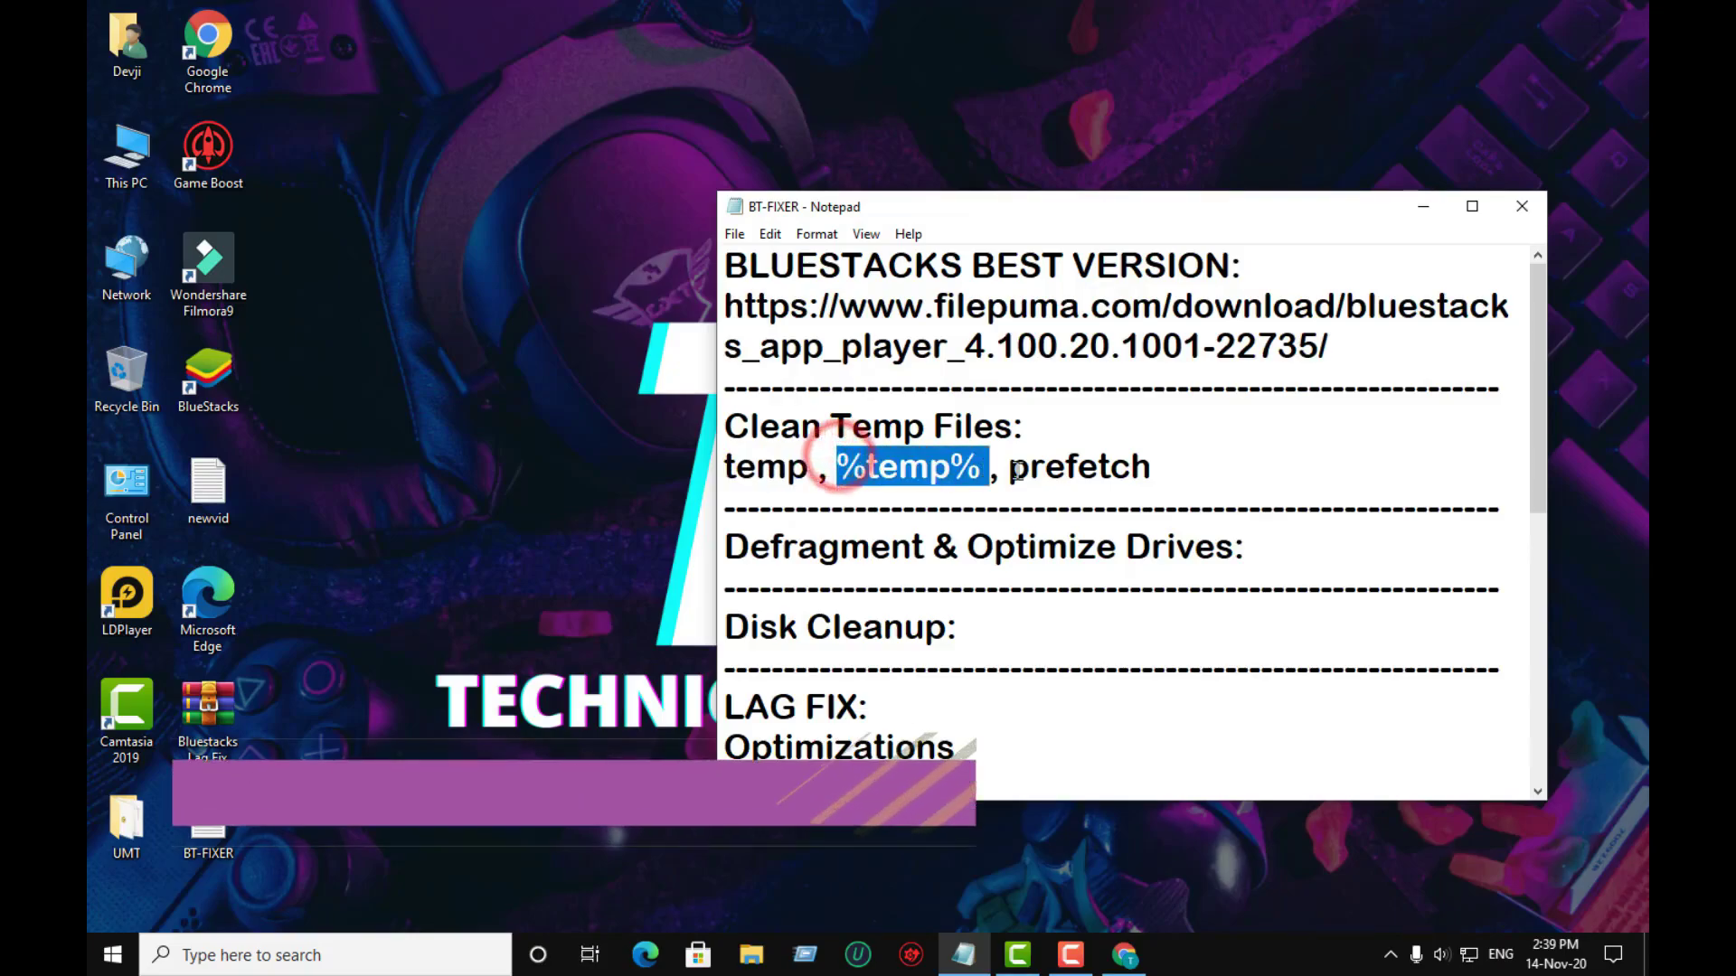
left_click_drag(1003, 466, 1150, 465)
left_click(1076, 452)
left_click_drag(981, 467, 682, 463)
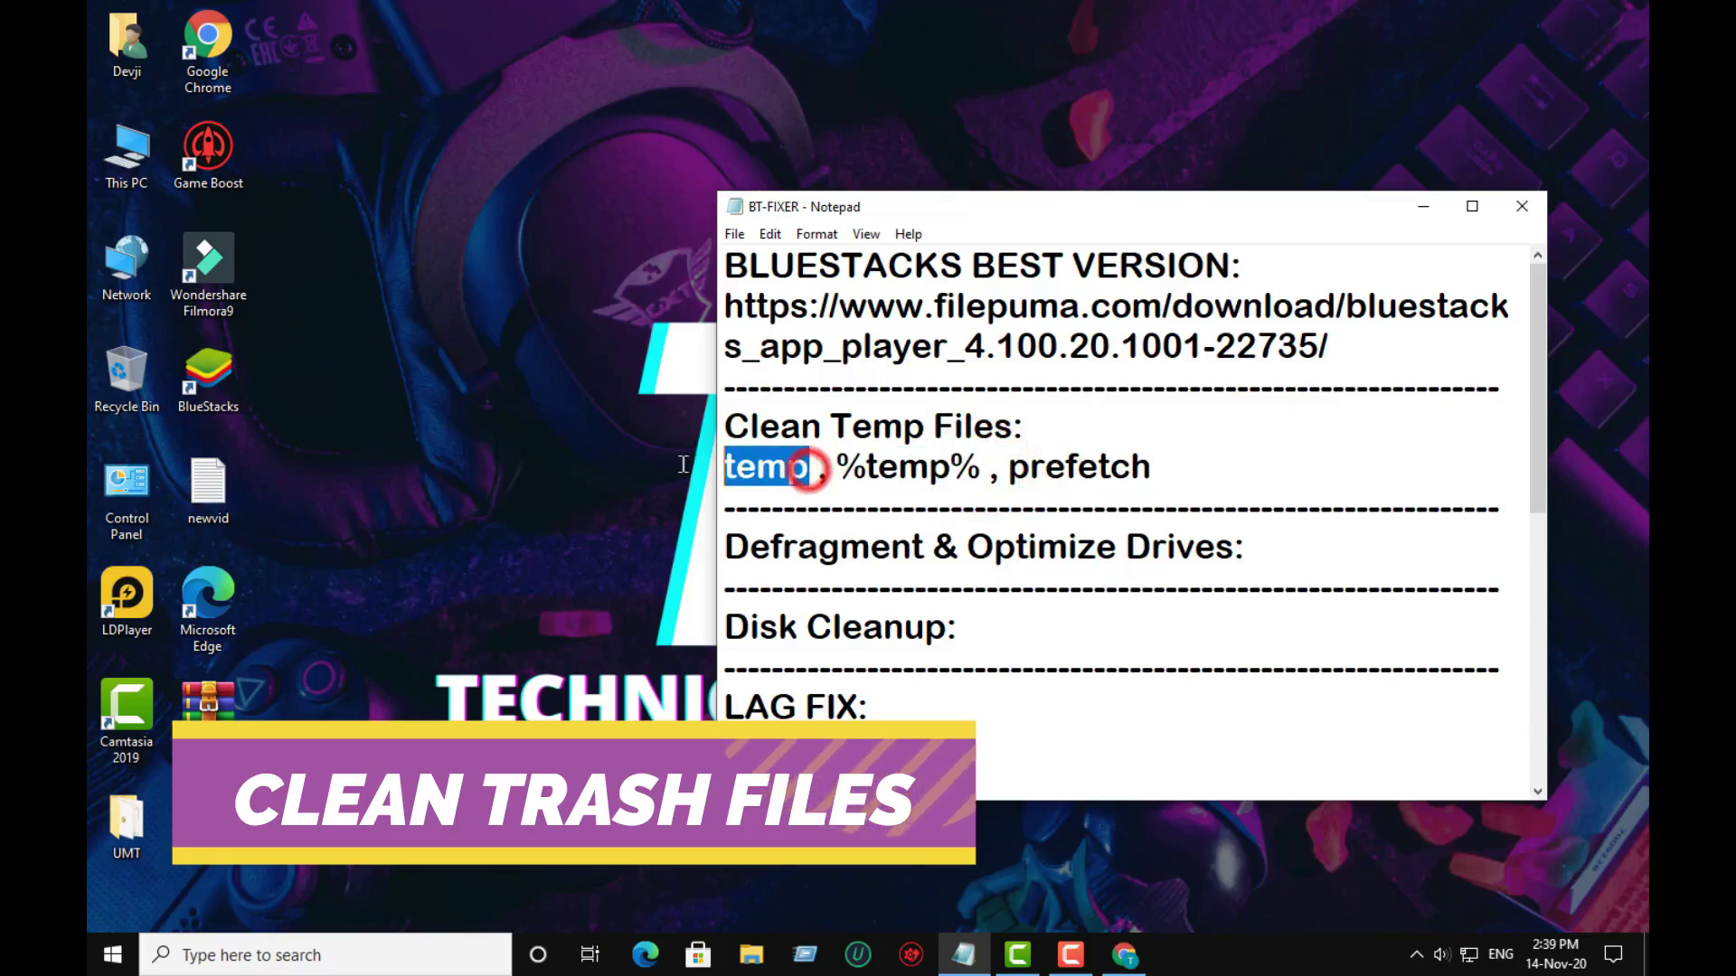
left_click(879, 459)
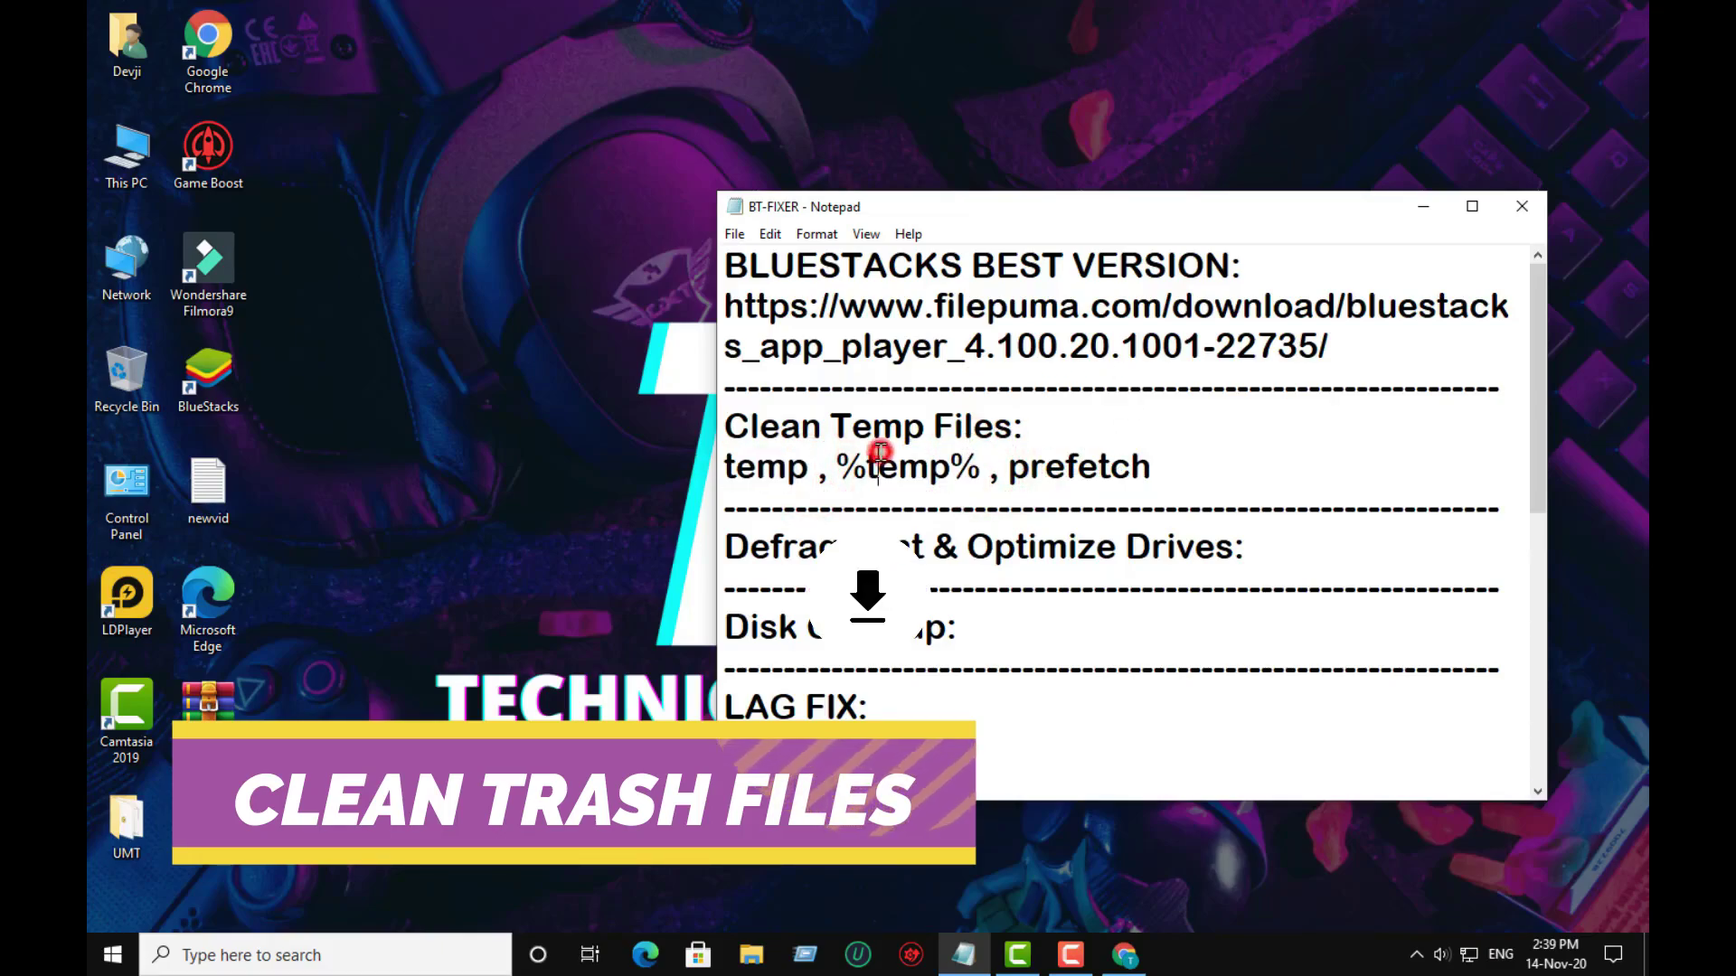
left_click(1198, 452)
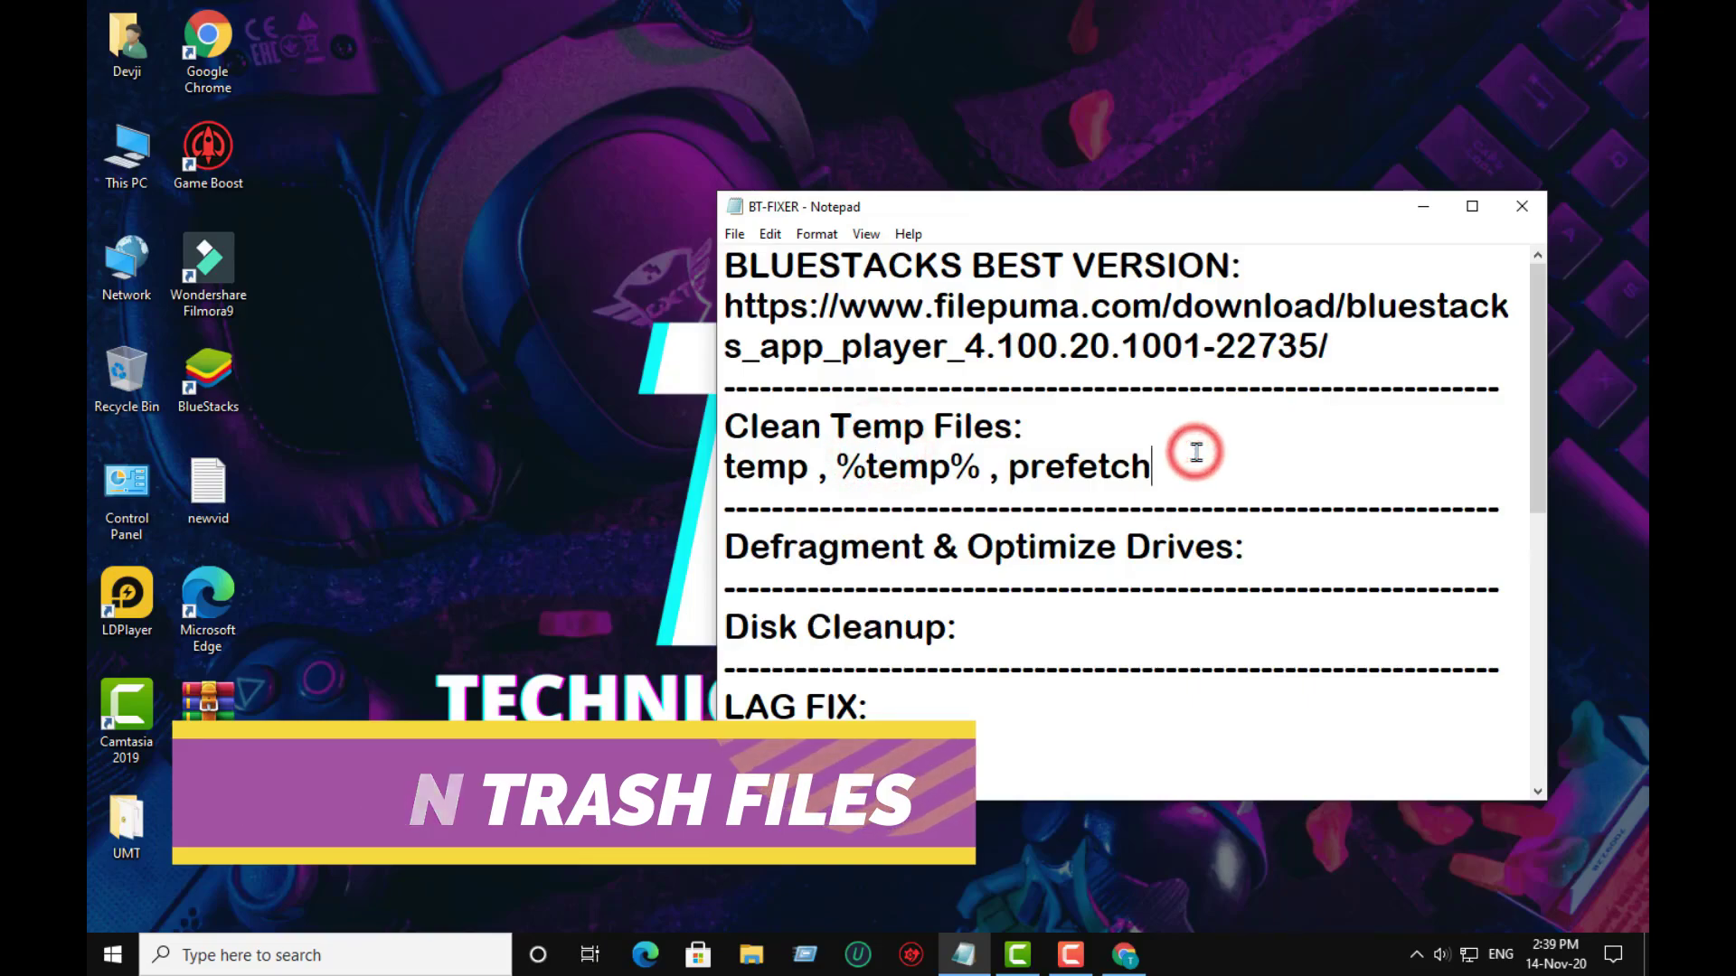
left_click(1063, 223)
left_click_drag(1063, 217, 801, 137)
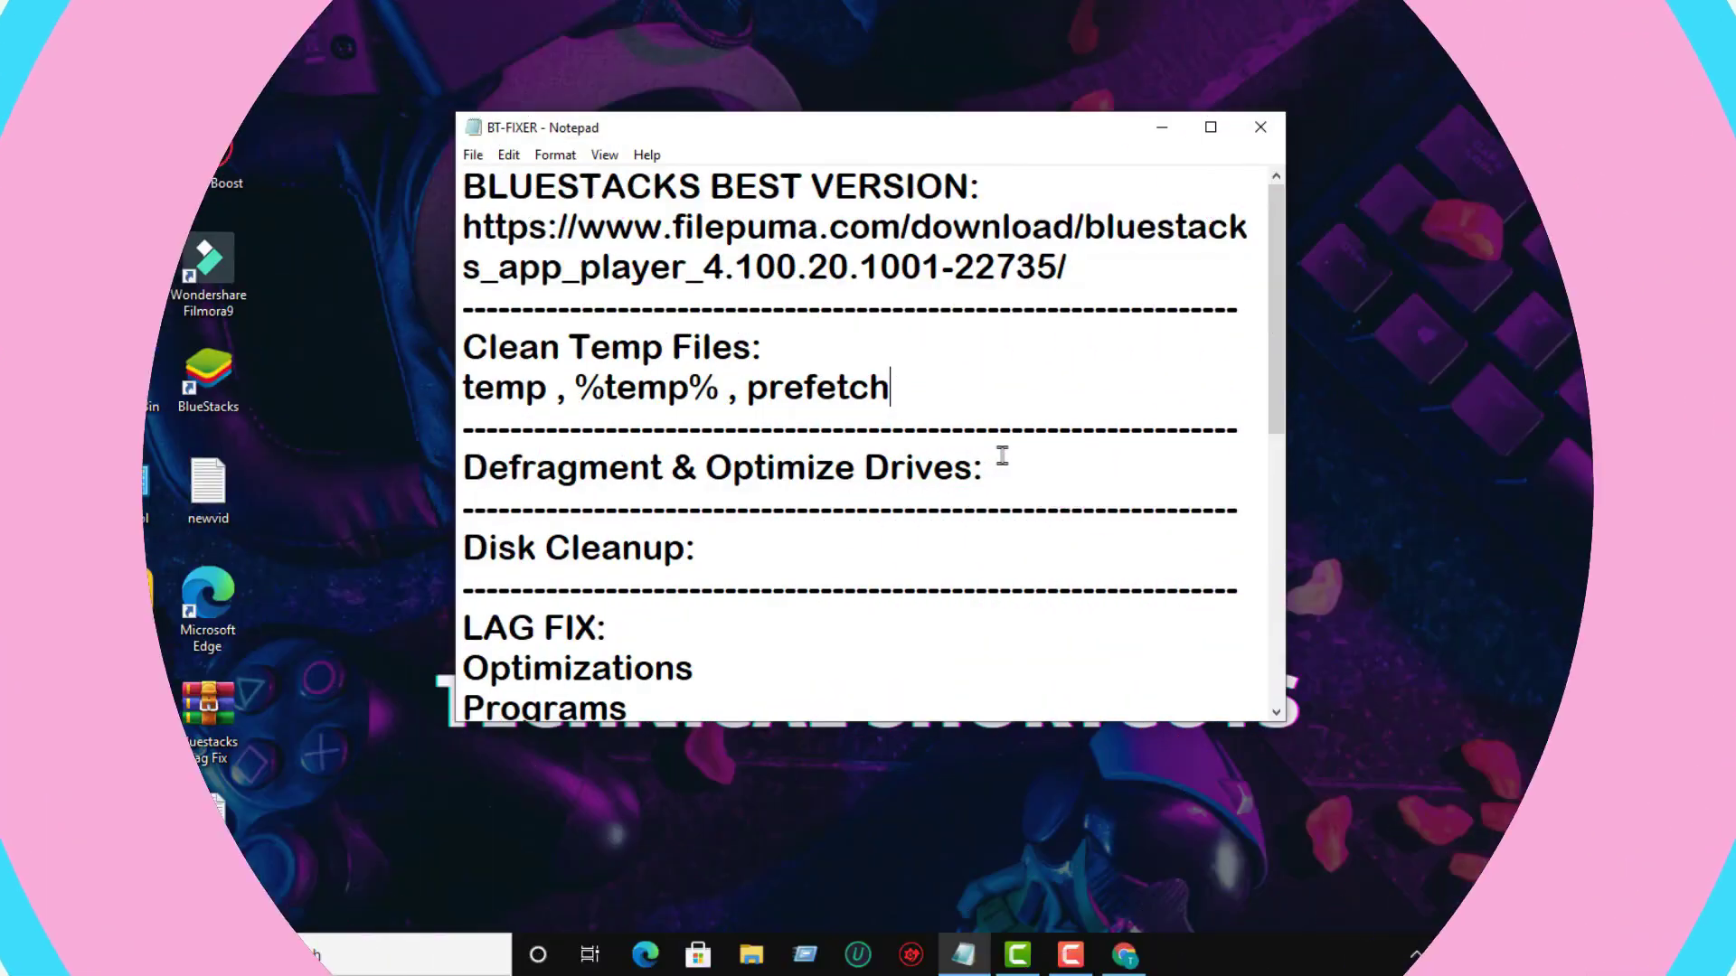
Highlight the Defragment & Optimize Drives heading, minimize the notes, and search Windows for "defr" to open Defragment and Optimize Drives.
left_click_drag(1008, 467, 513, 470)
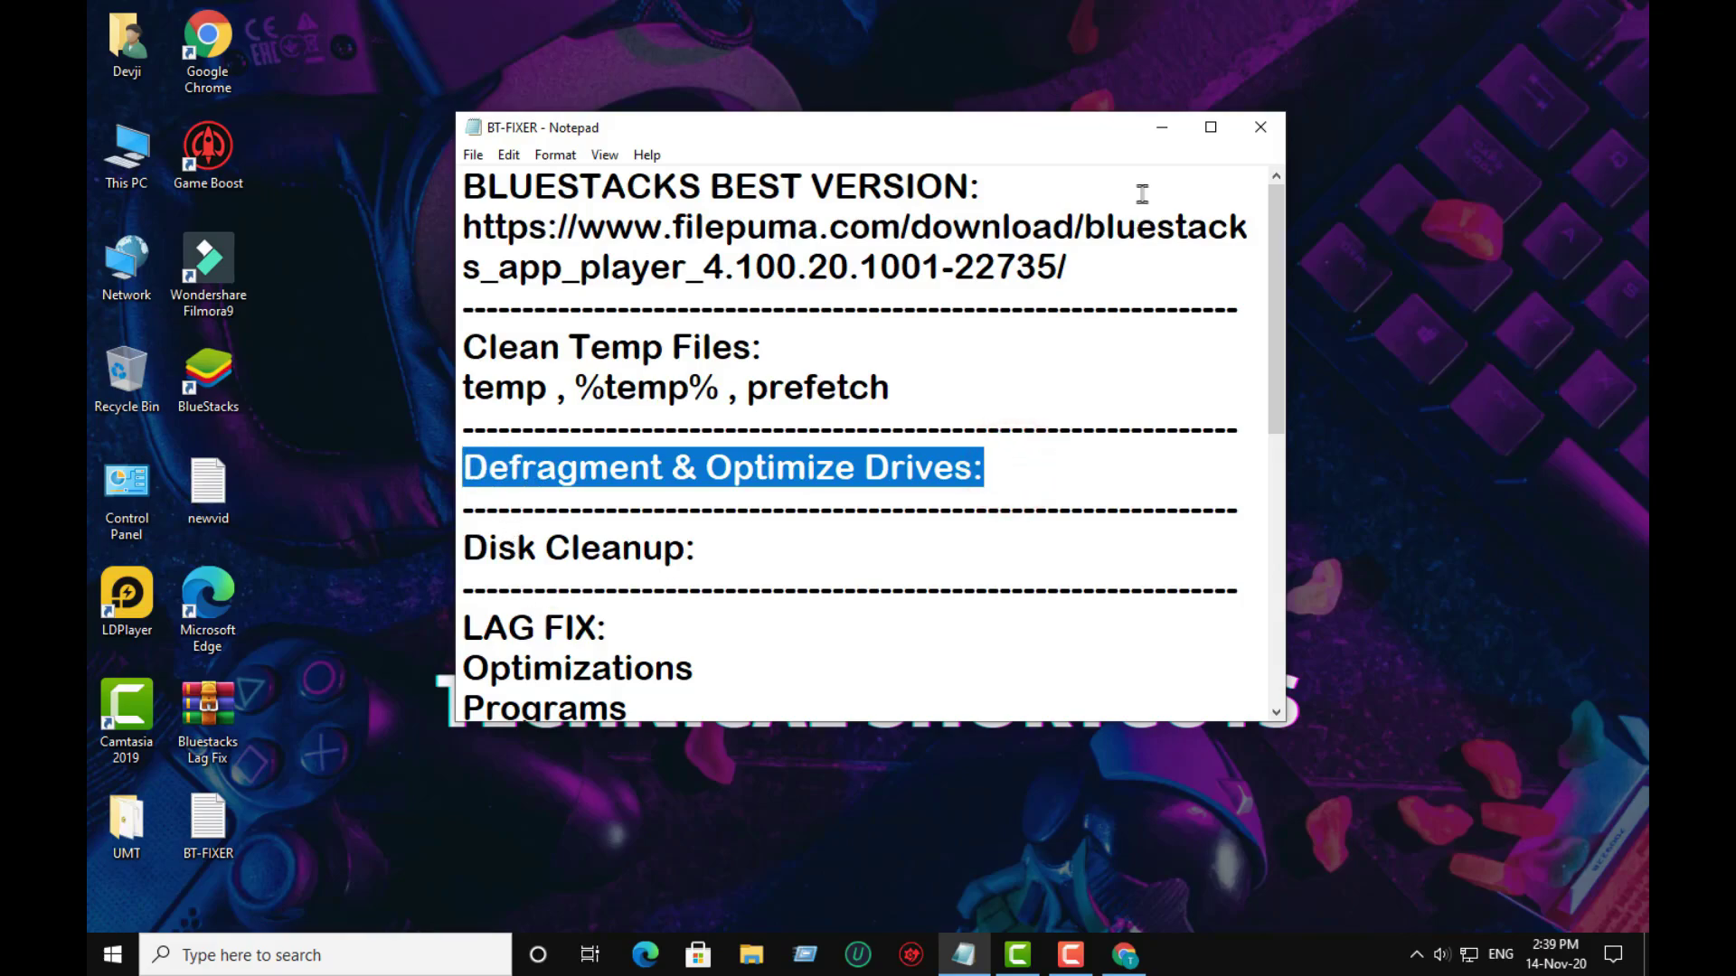
left_click(1163, 143)
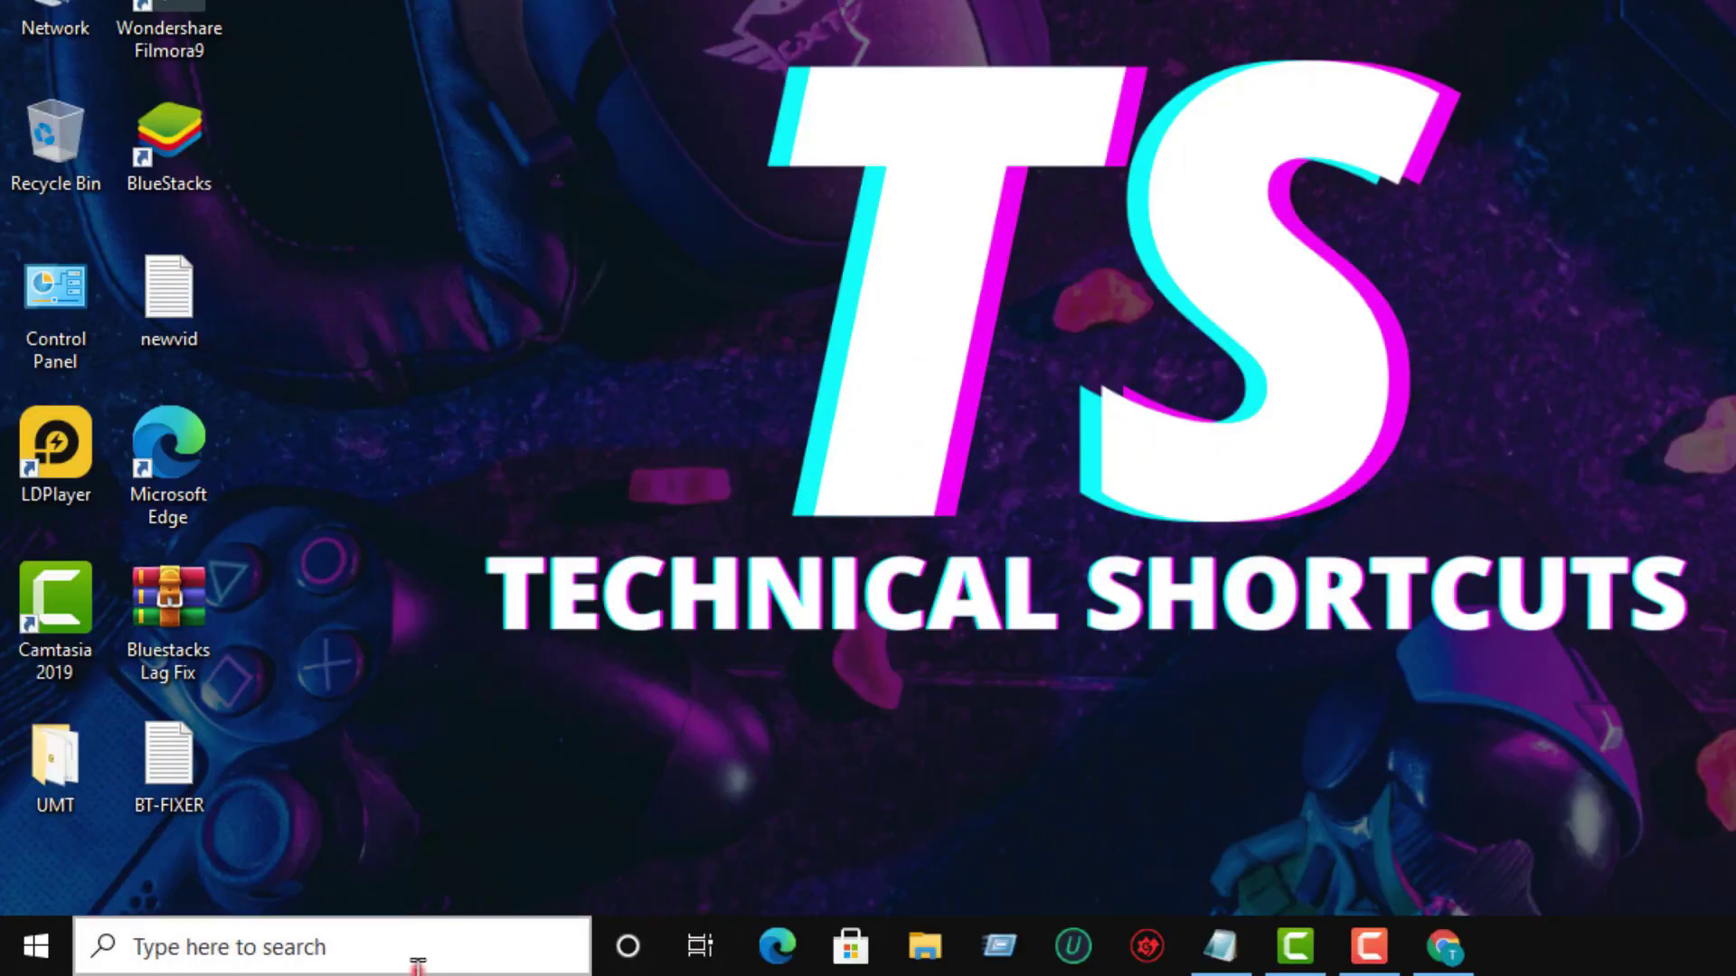
left_click(383, 957)
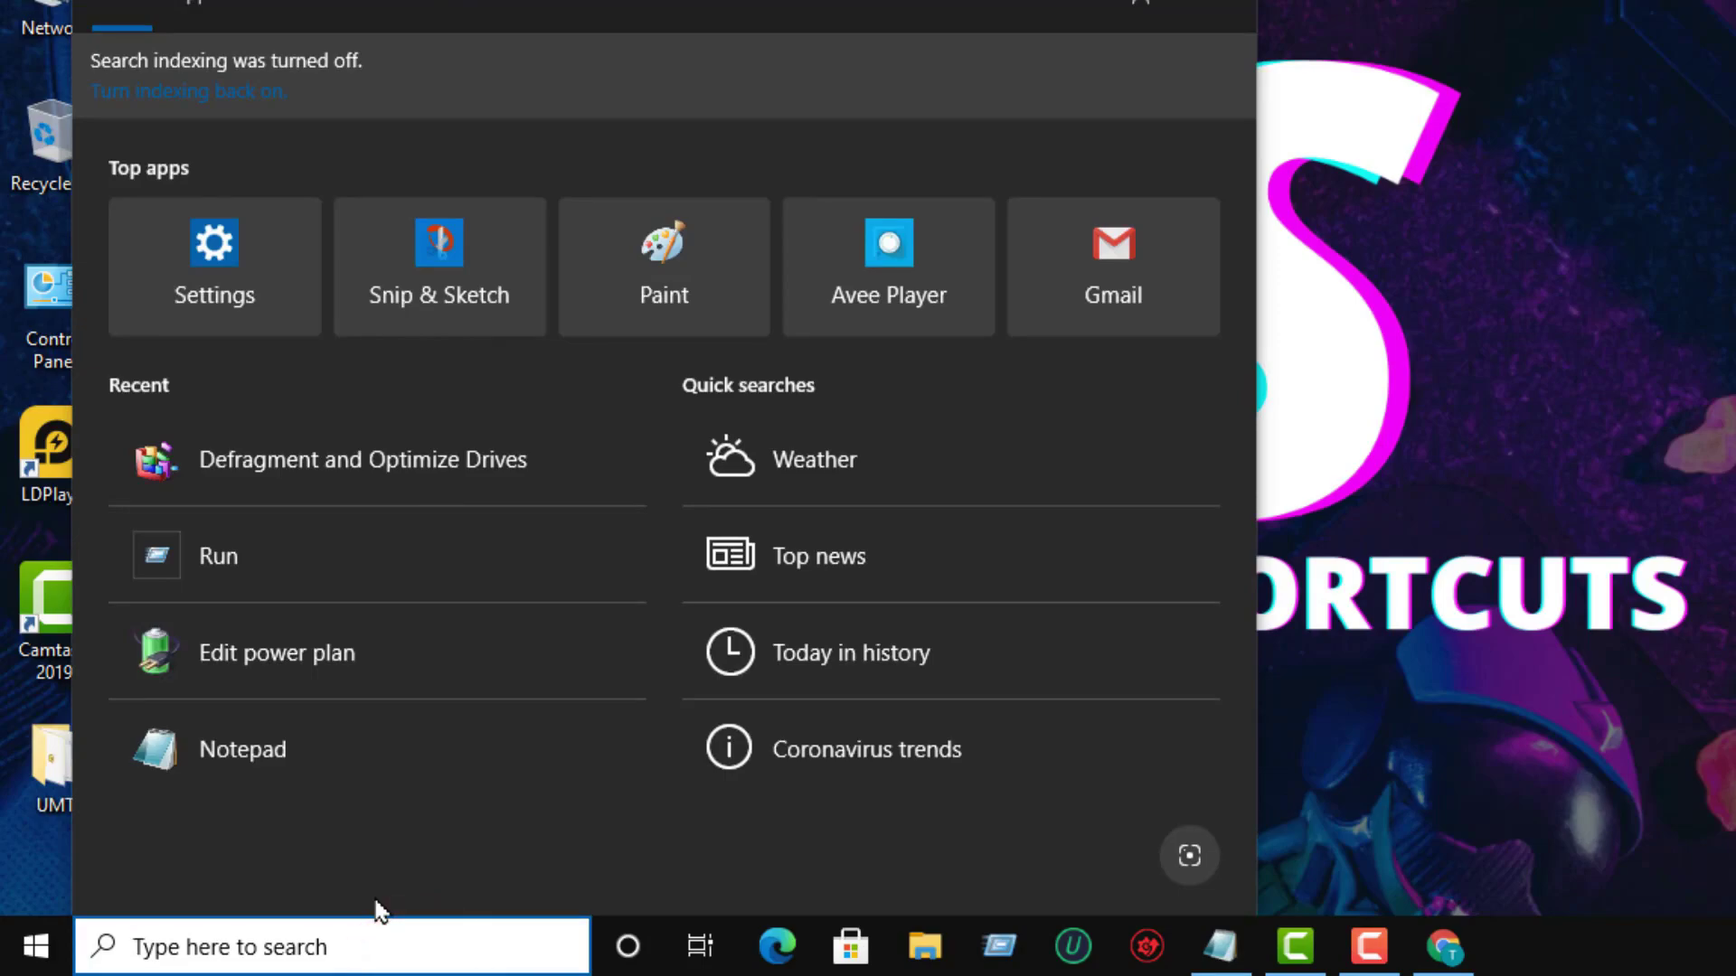
type("defr")
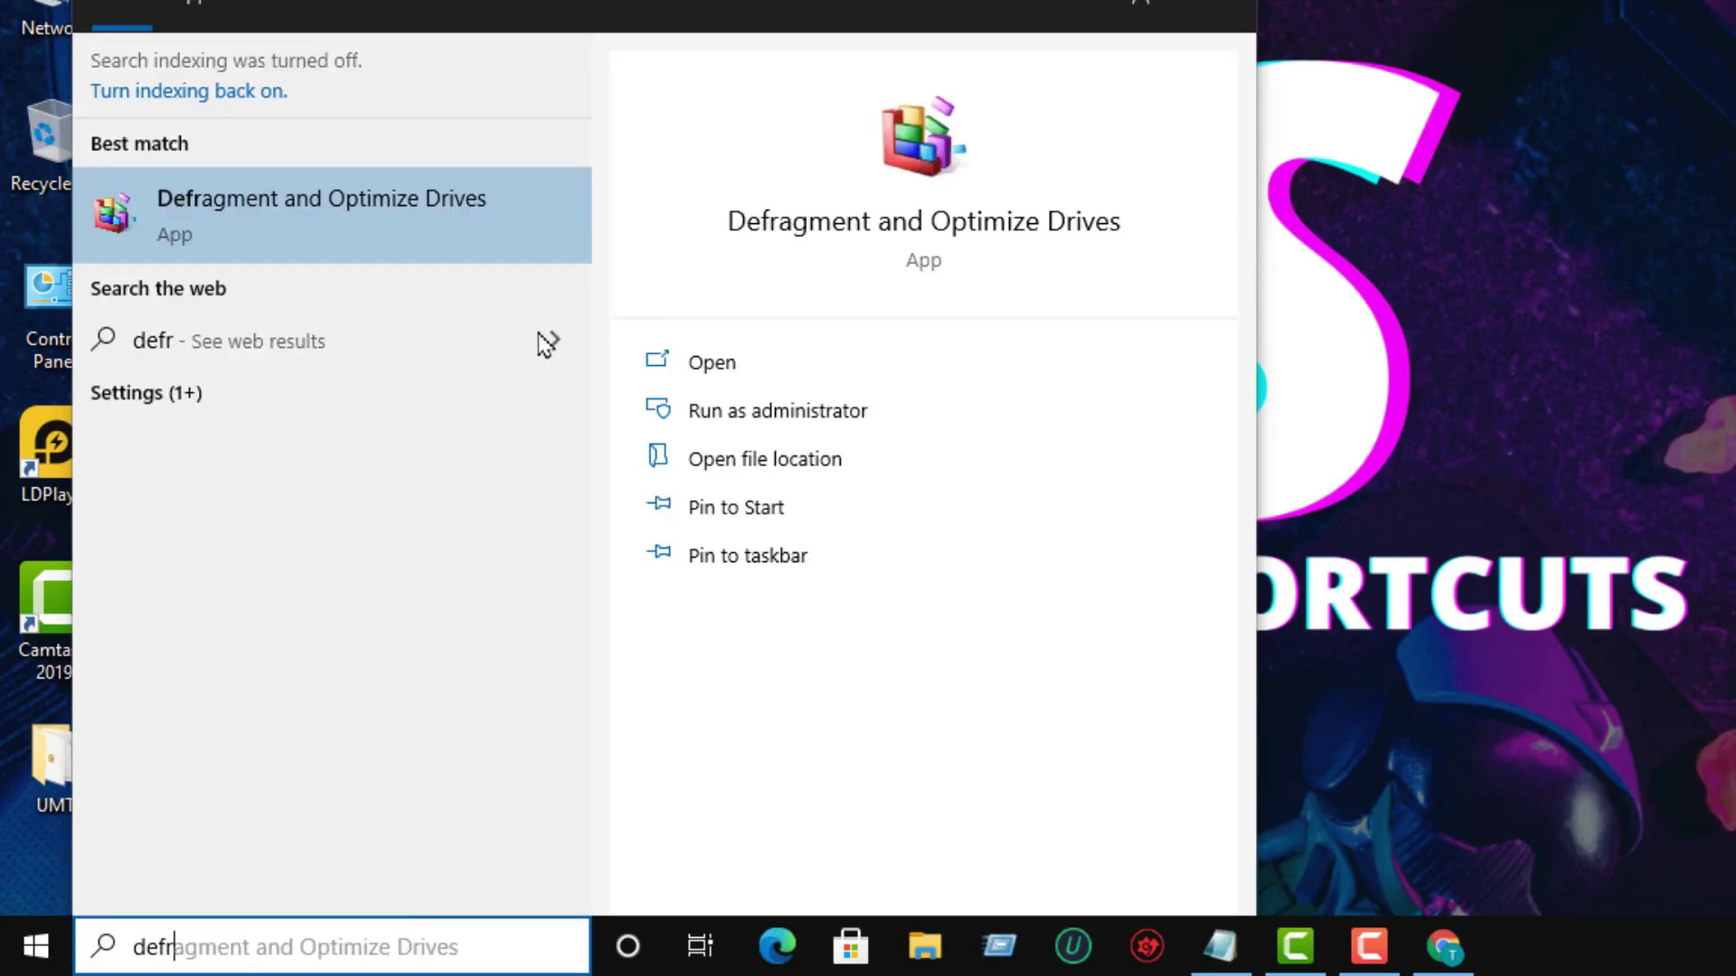
left_click(425, 226)
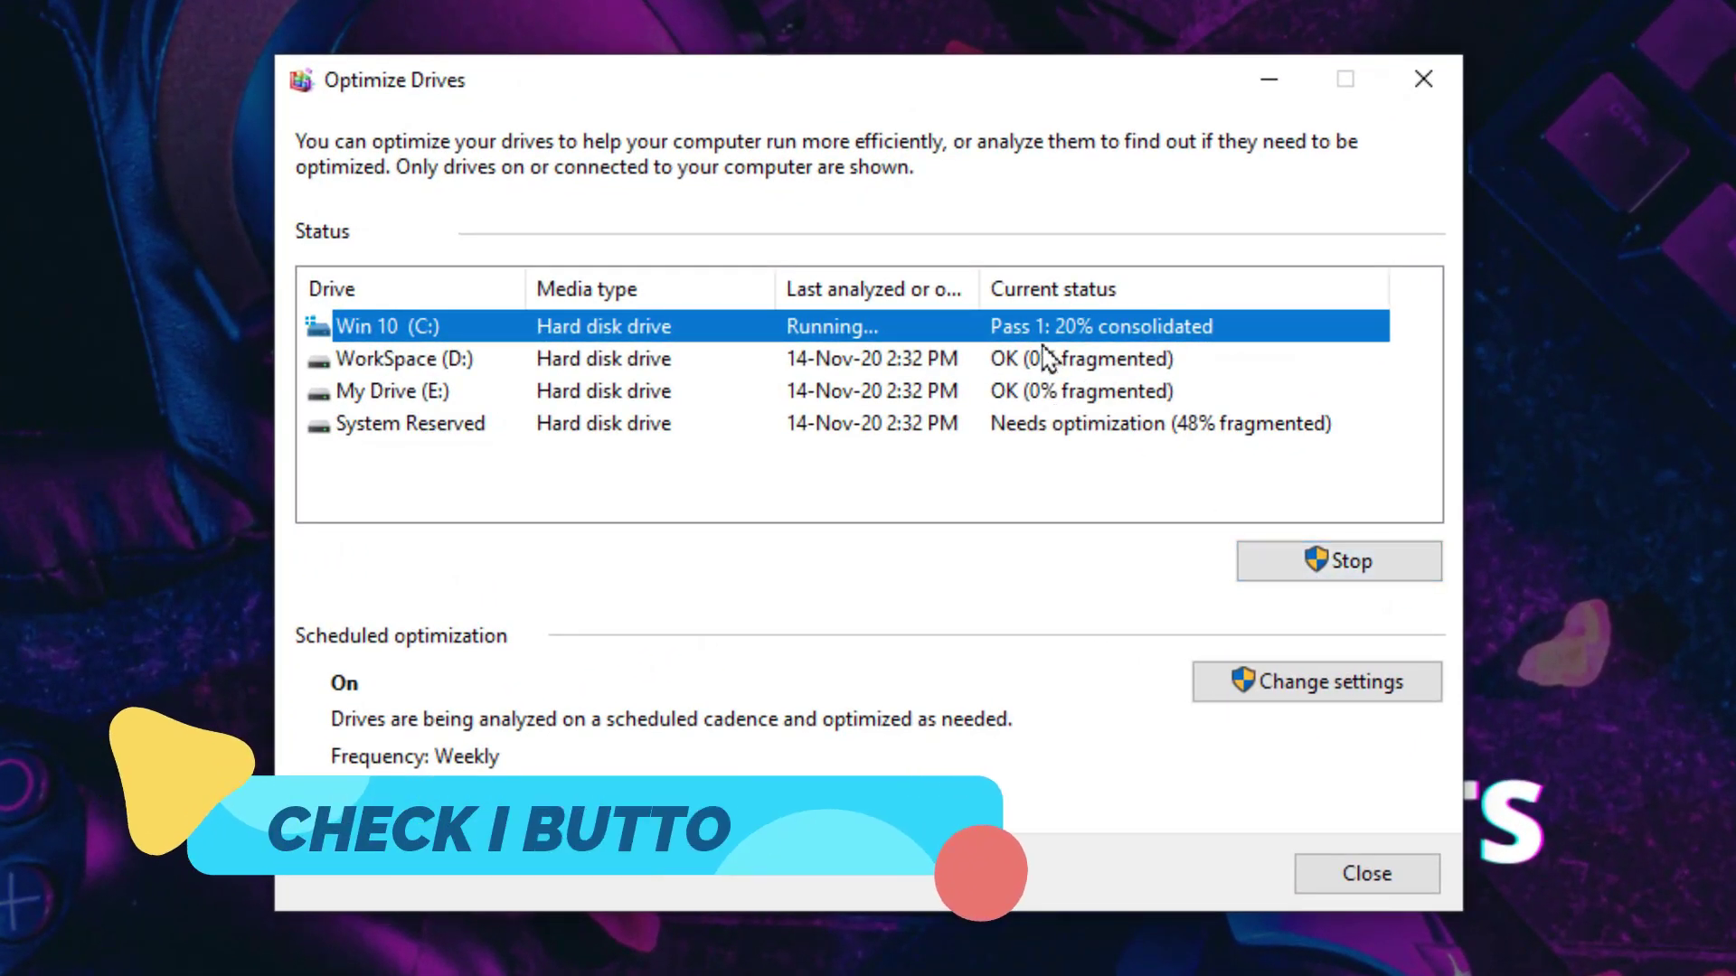
Start optimizing the WorkSpace (D:), My Drive (E:) and System Reserved drives, then select Win 10 (C:).
left_click(1049, 359)
left_click(1321, 557)
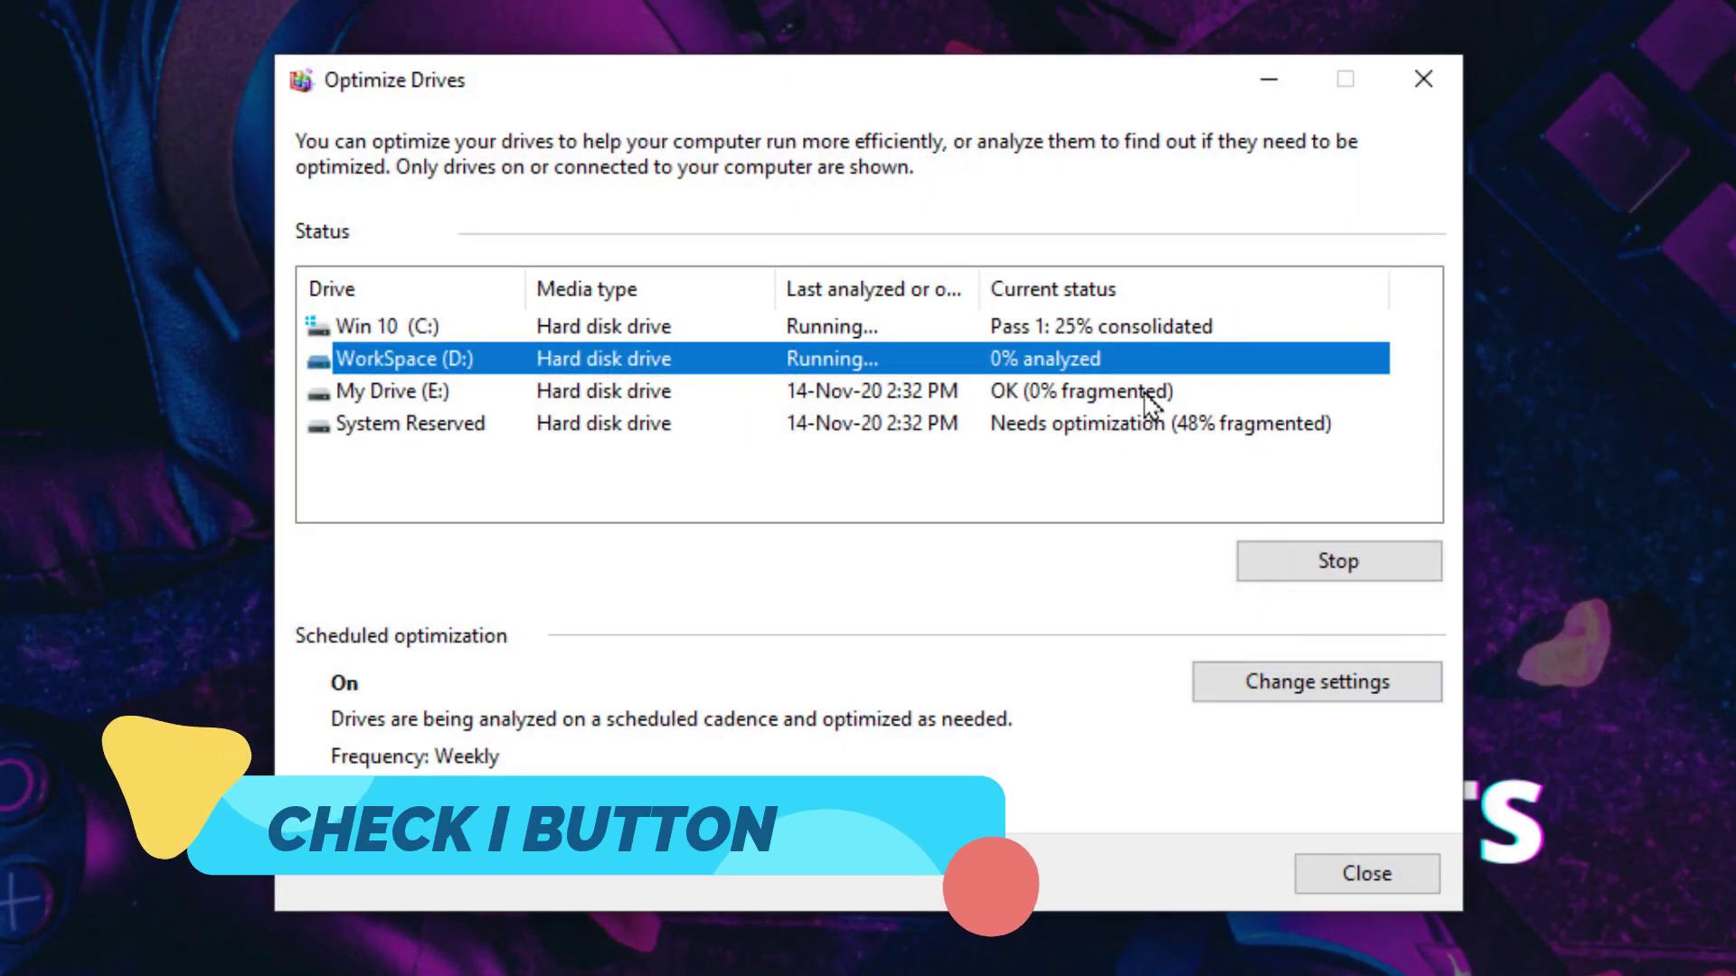
left_click(1145, 392)
left_click(1337, 559)
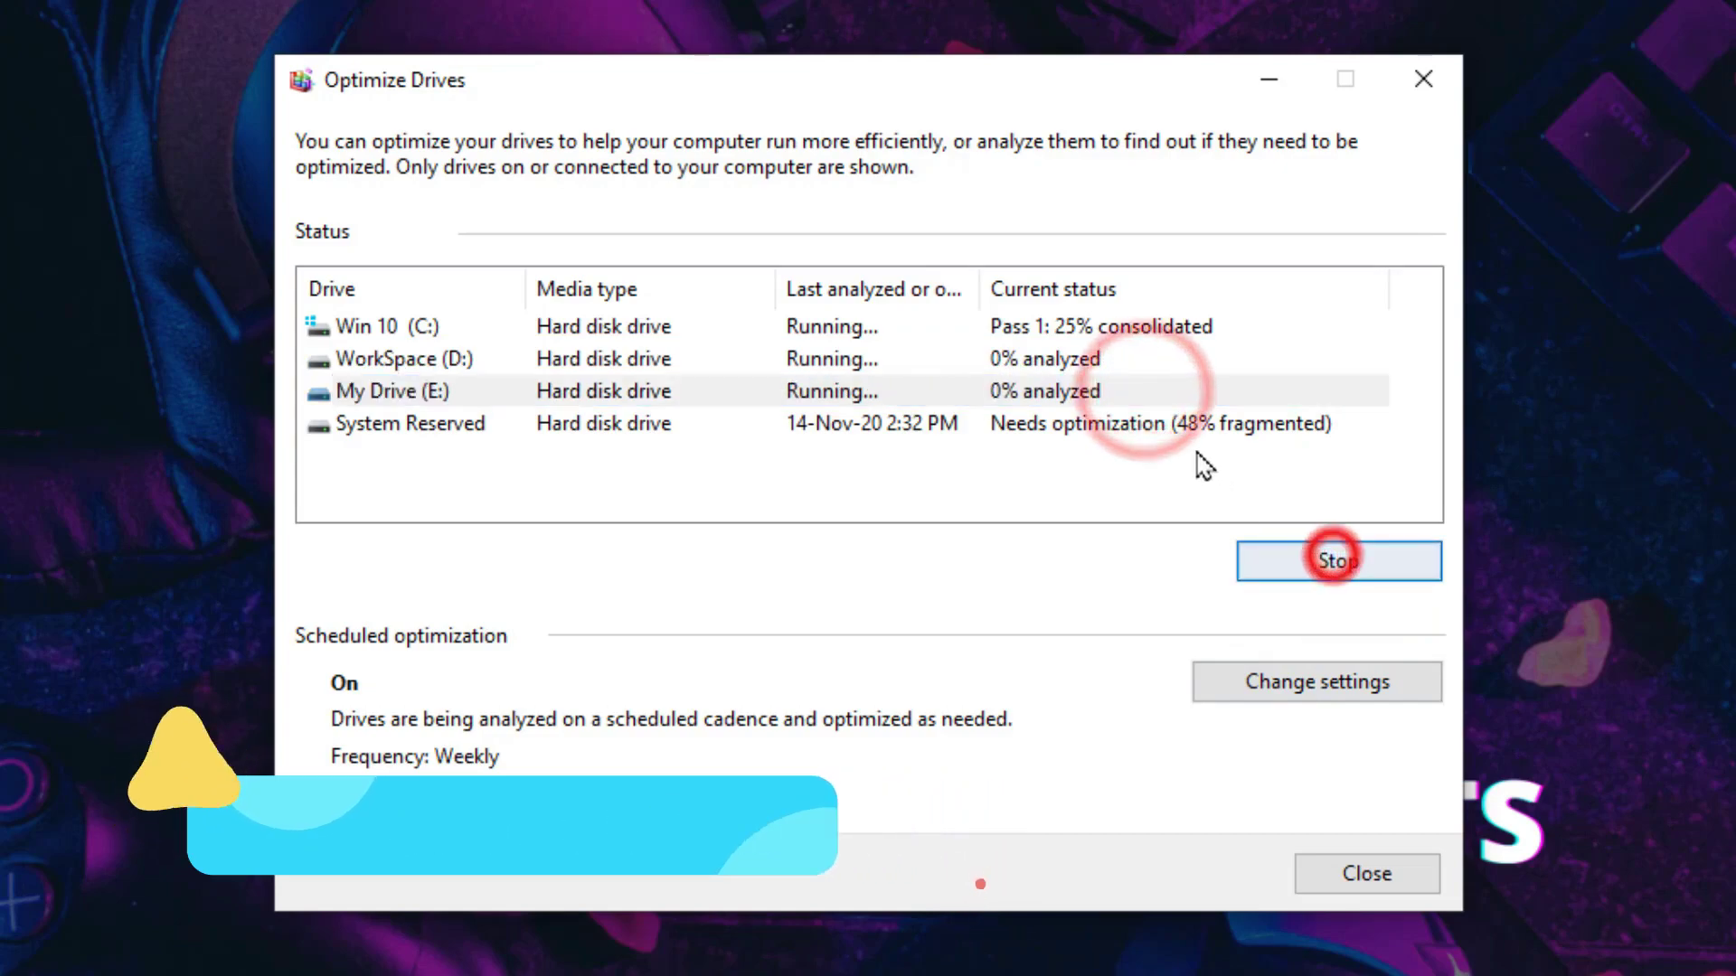
left_click(1155, 423)
left_click(1294, 565)
left_click(1097, 327)
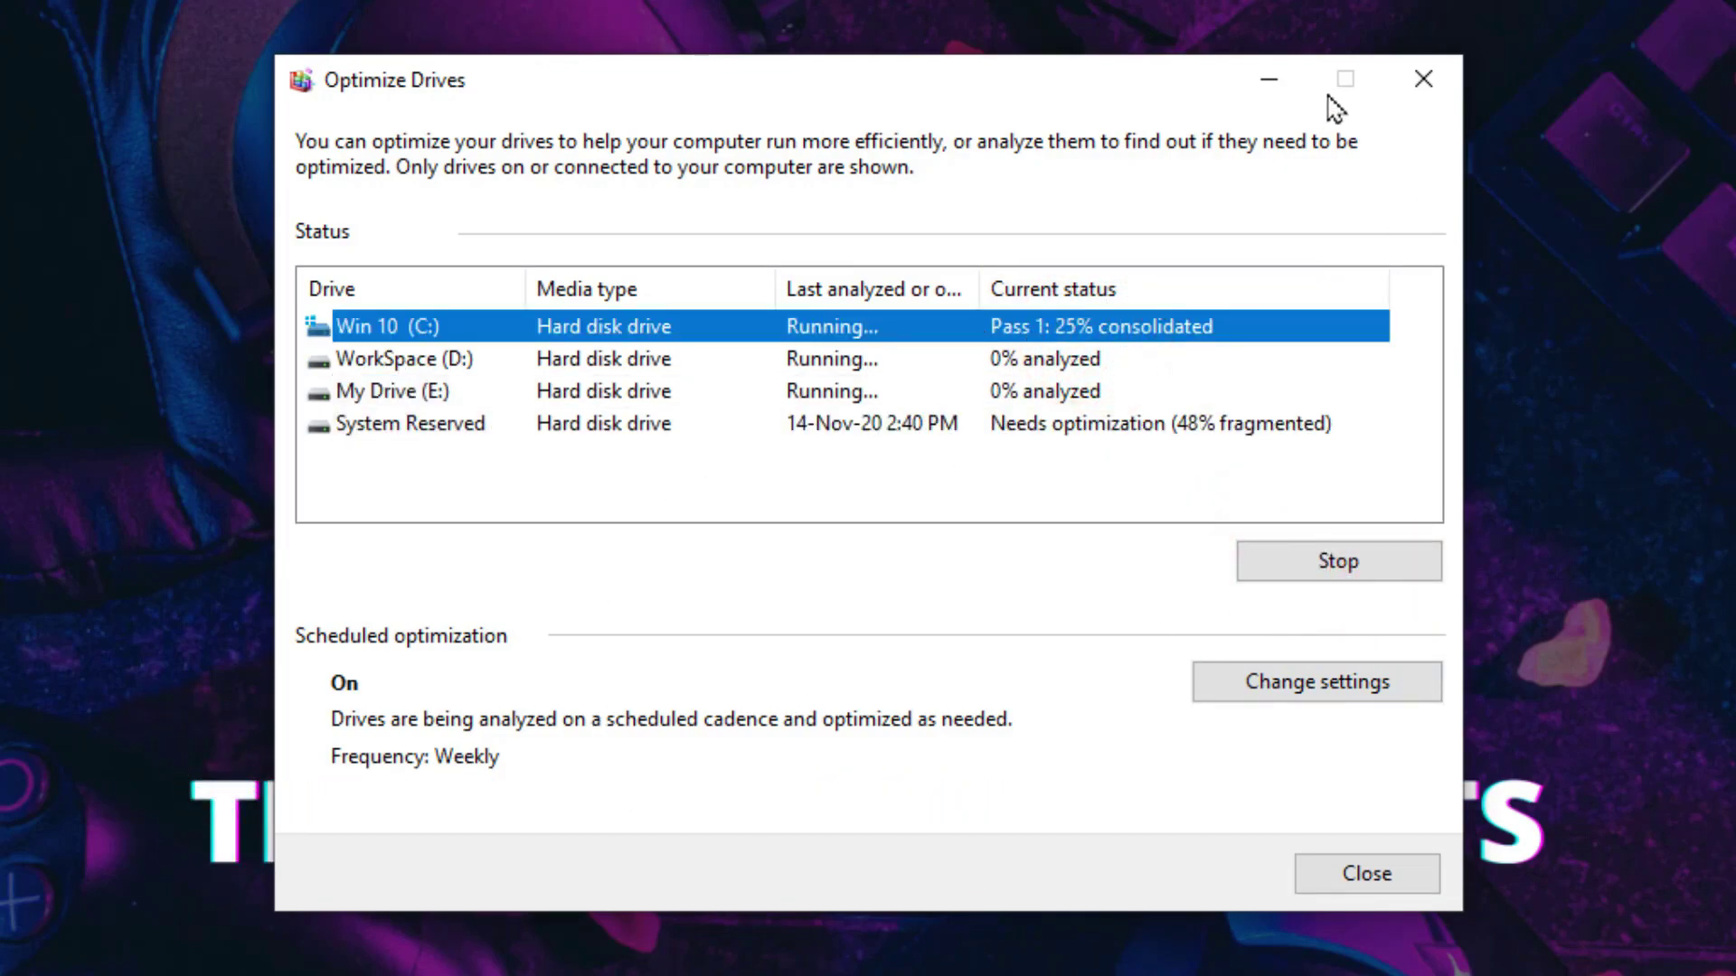
Close the Optimize Drives window and refresh the desktop.
left_click(1269, 78)
right_click(423, 330)
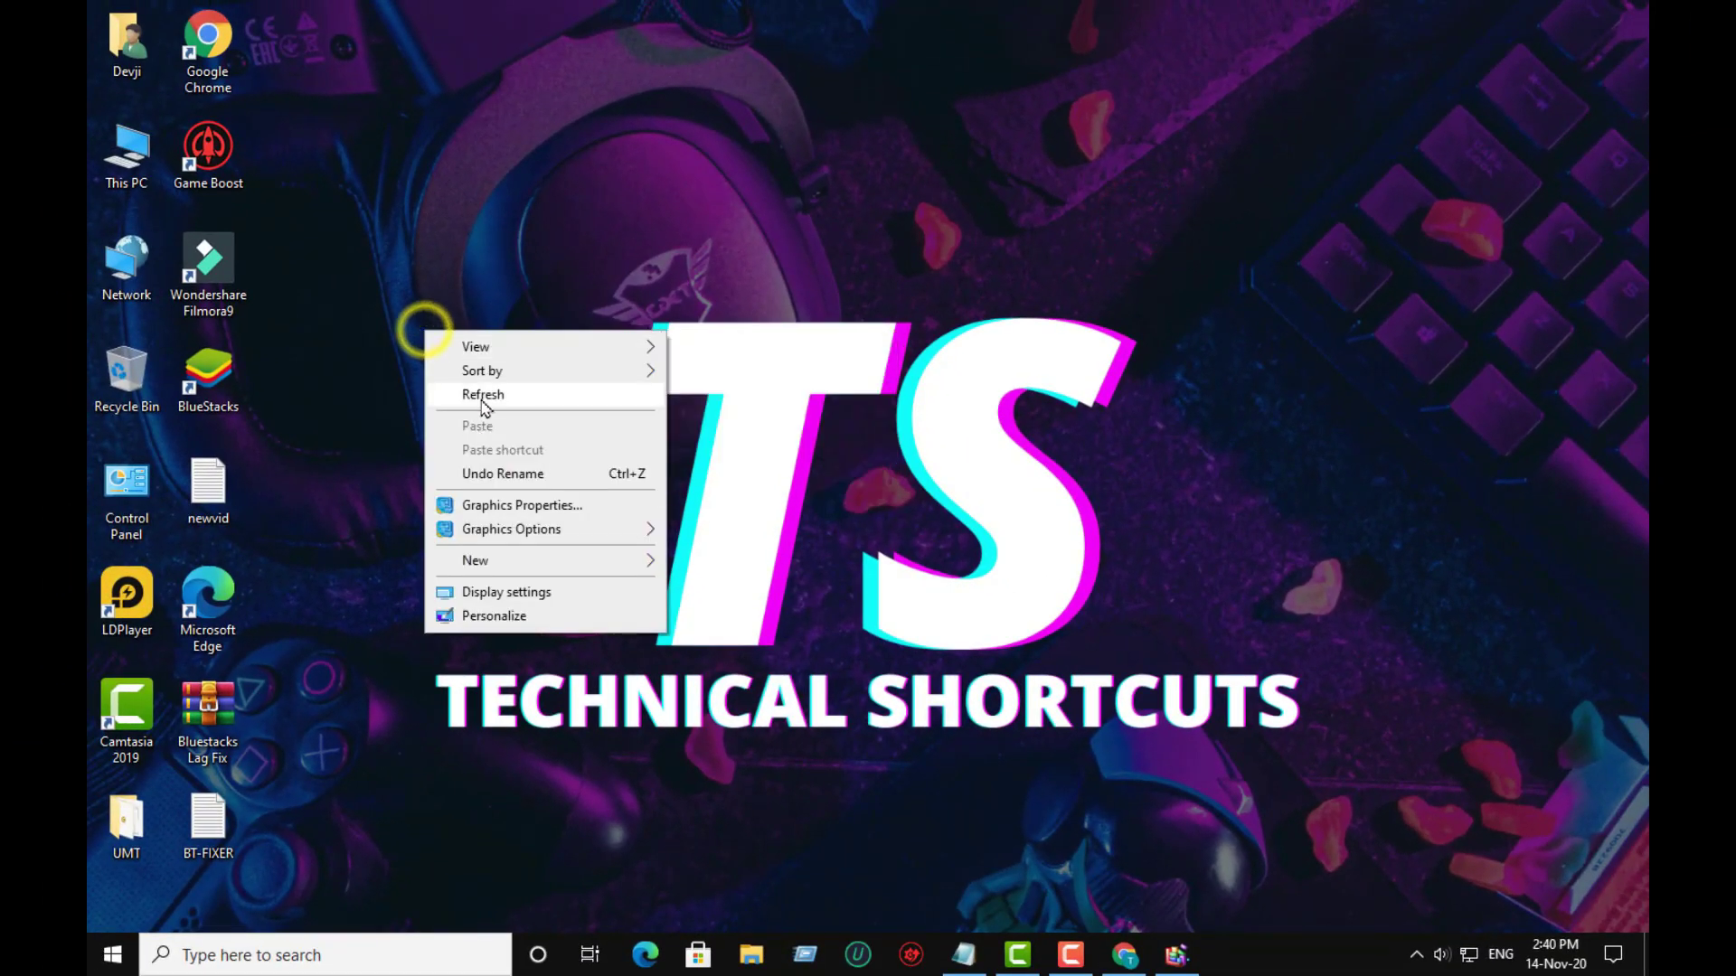
left_click(483, 395)
left_click(1175, 956)
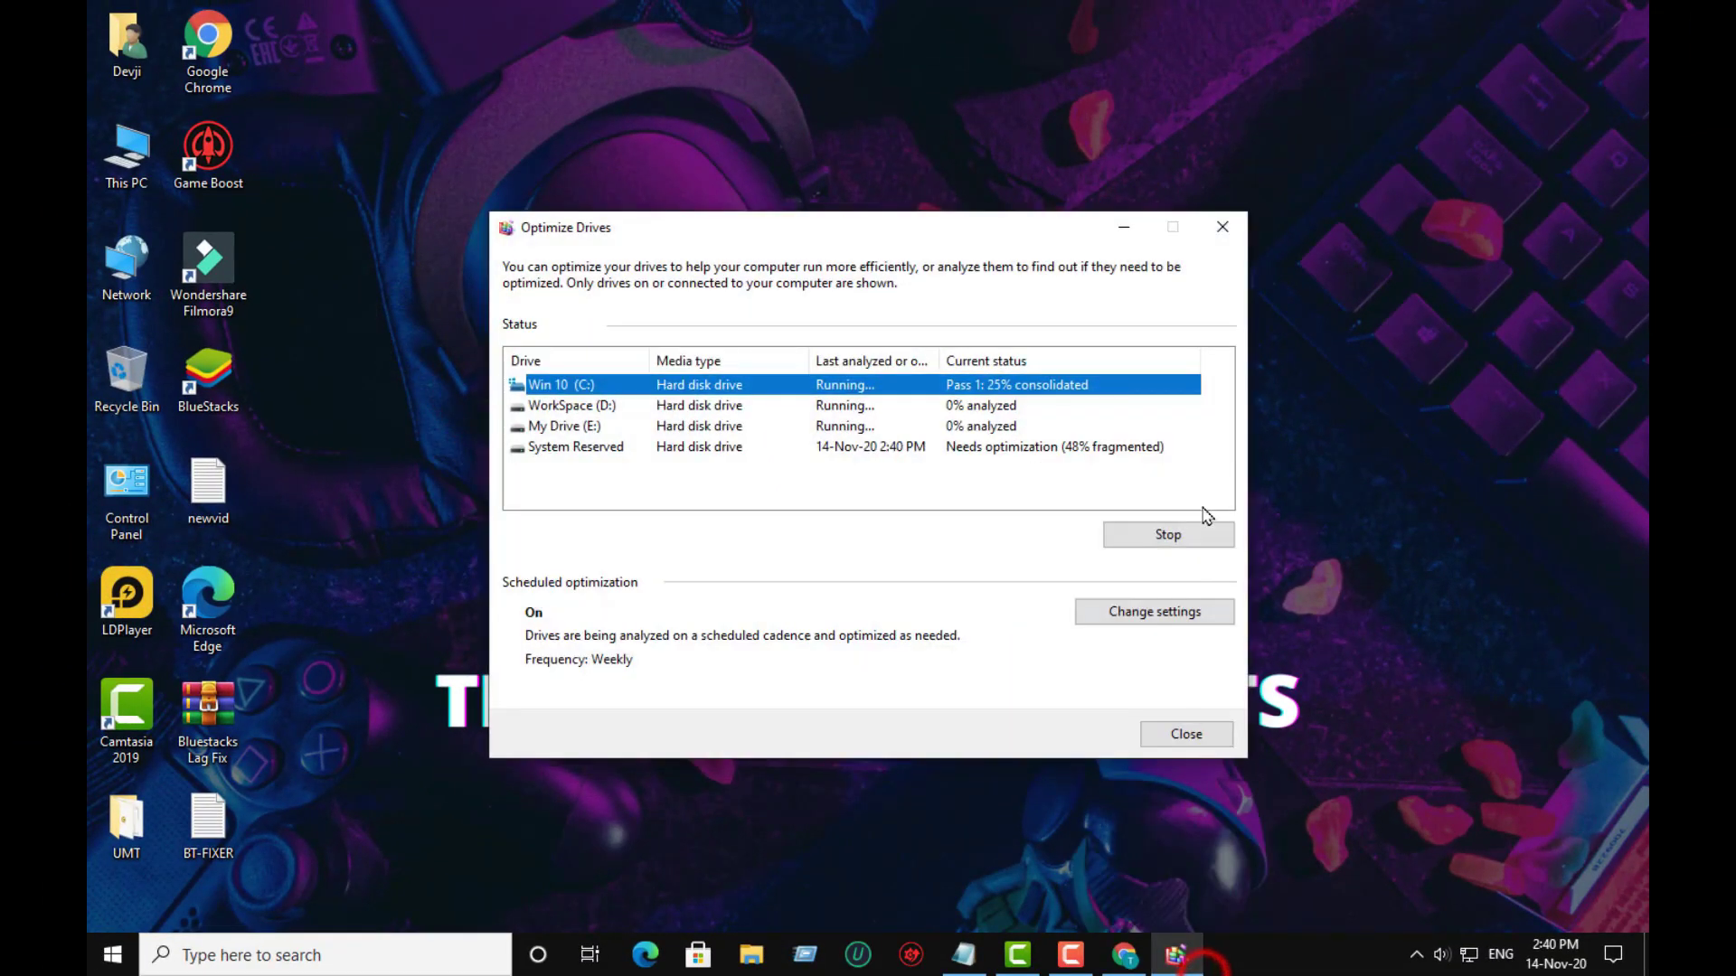
left_click(1220, 233)
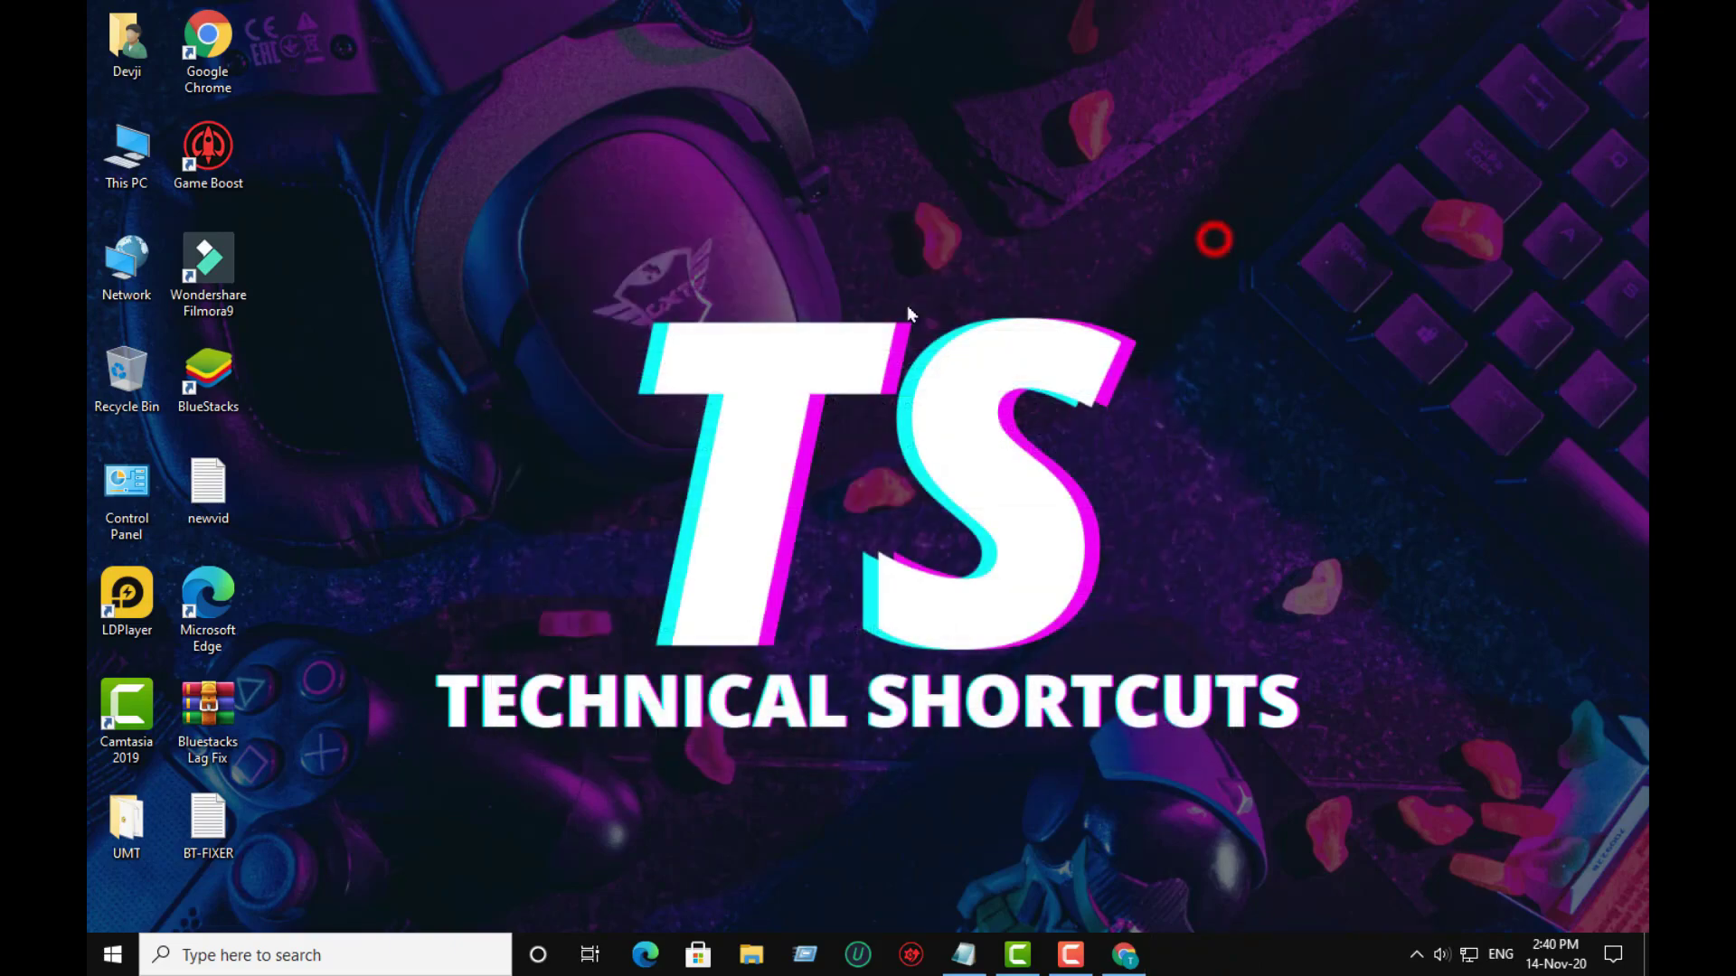
right_click(388, 283)
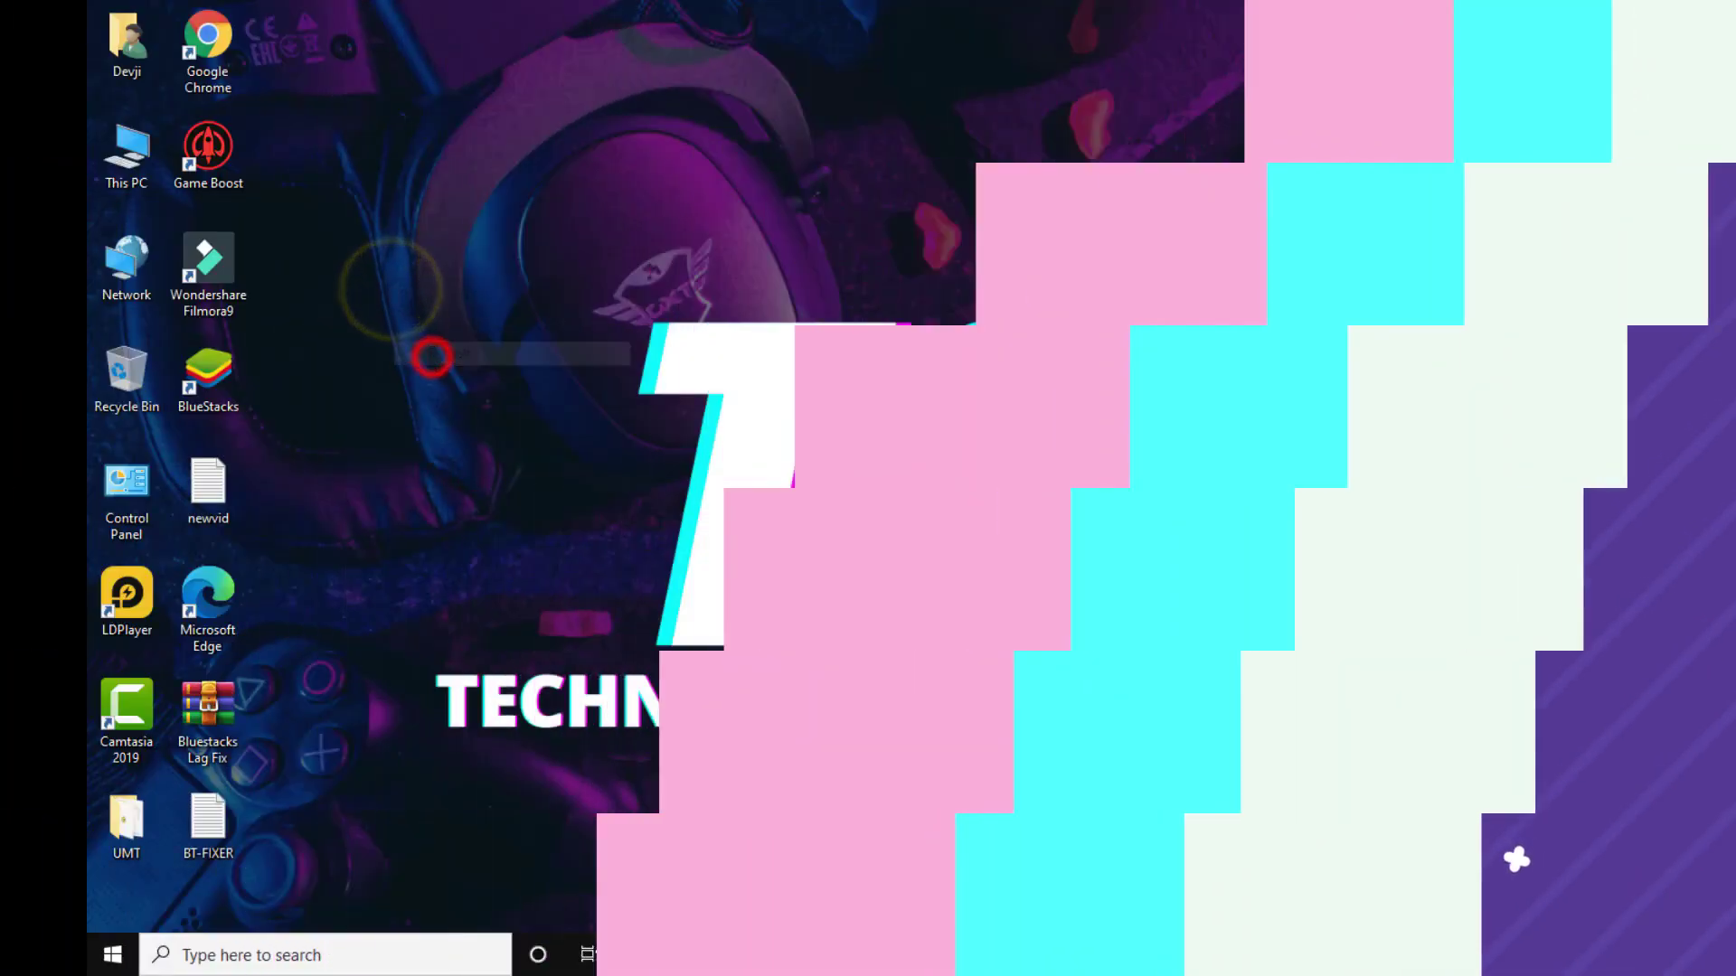
Highlight the Disk Cleanup heading in the BT-FIXER notes and minimize the notes again.
left_click(972, 951)
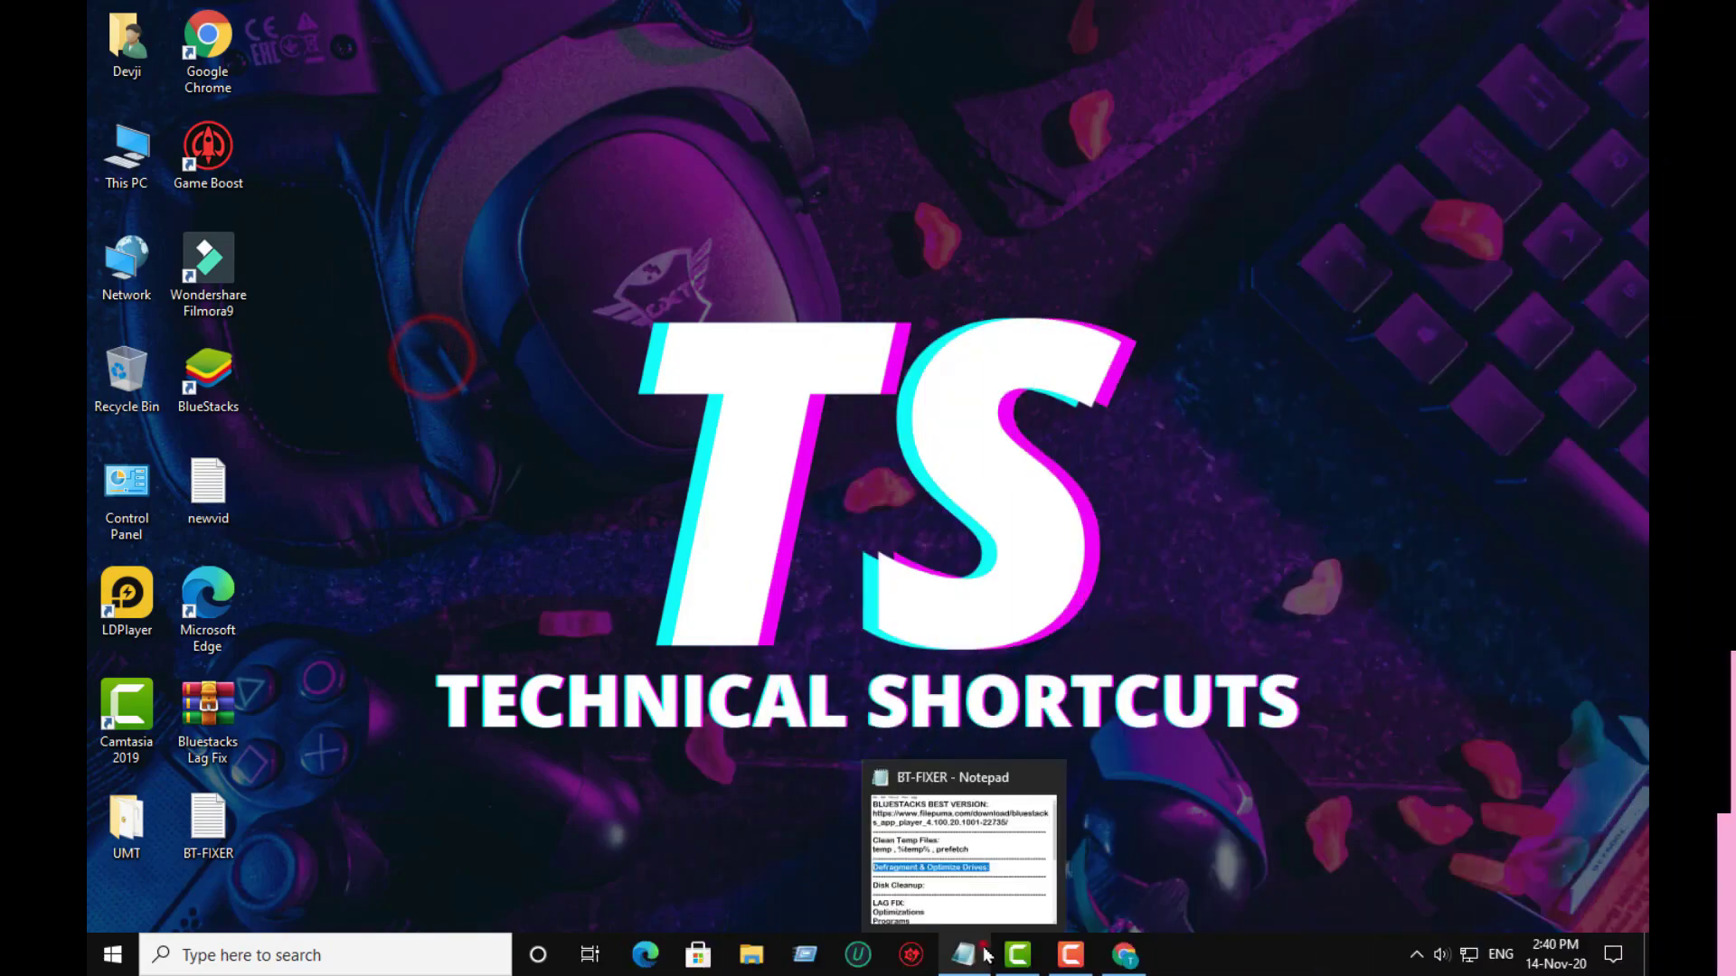
left_click_drag(687, 552, 526, 547)
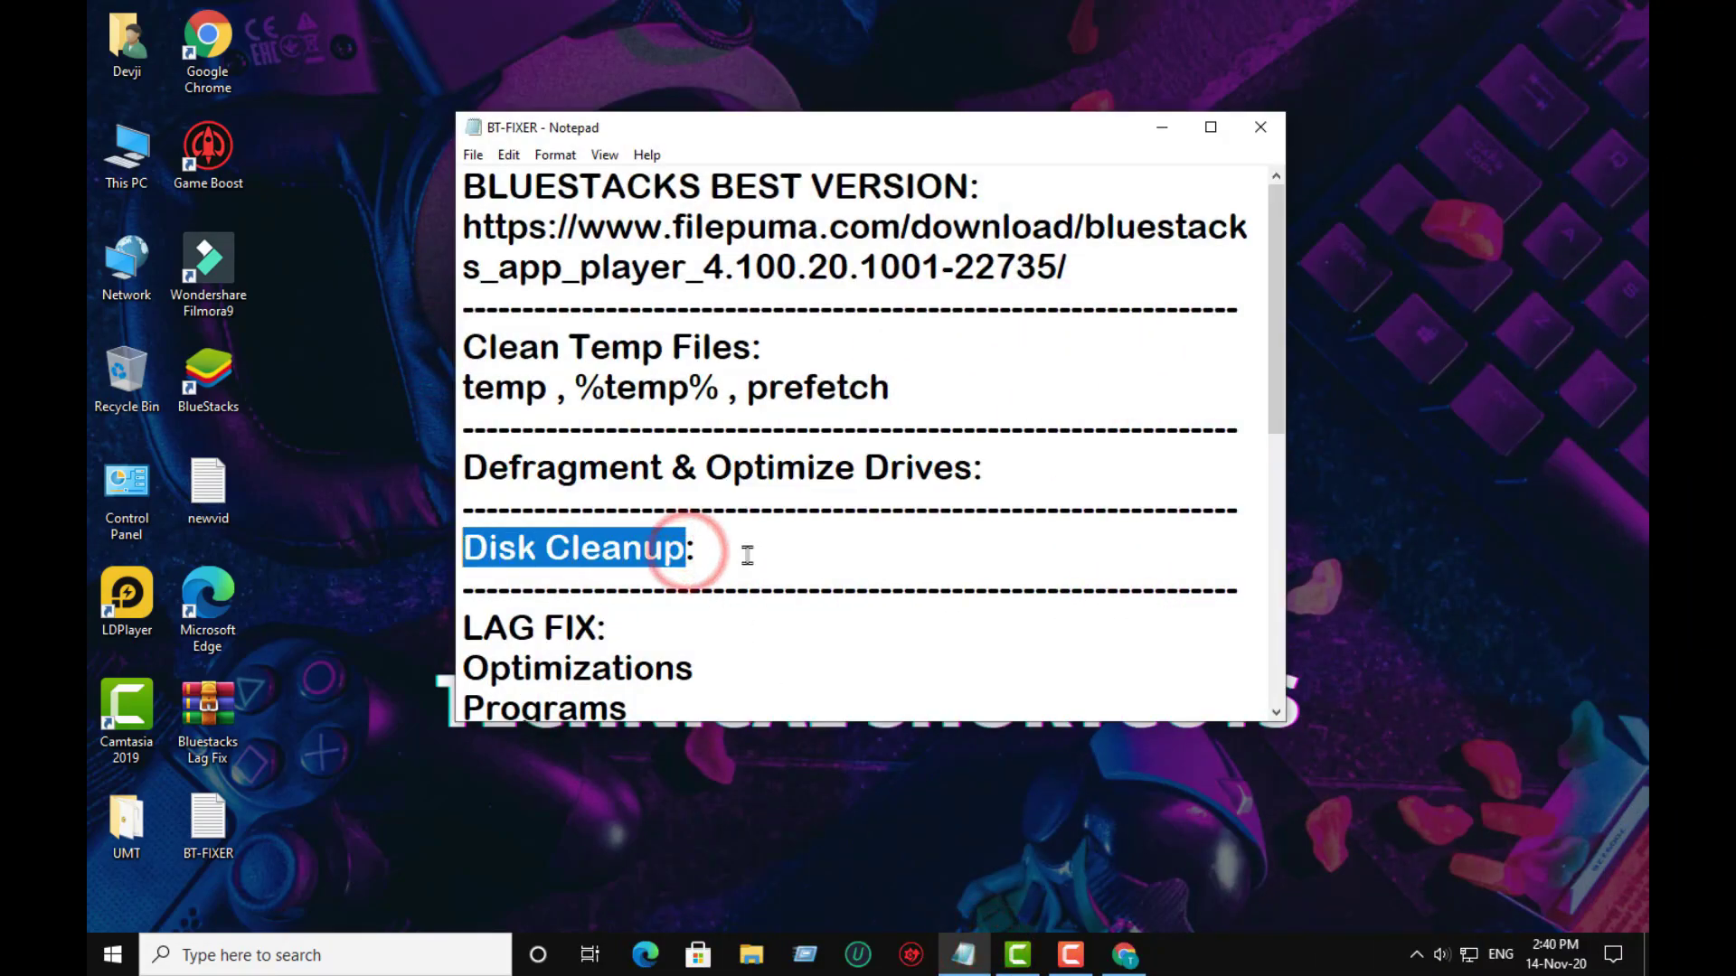
left_click(1161, 122)
Open the properties of the Win 10 (C:) drive from This PC and move the dialog to a clear spot.
right_click(120, 137)
left_click(313, 282)
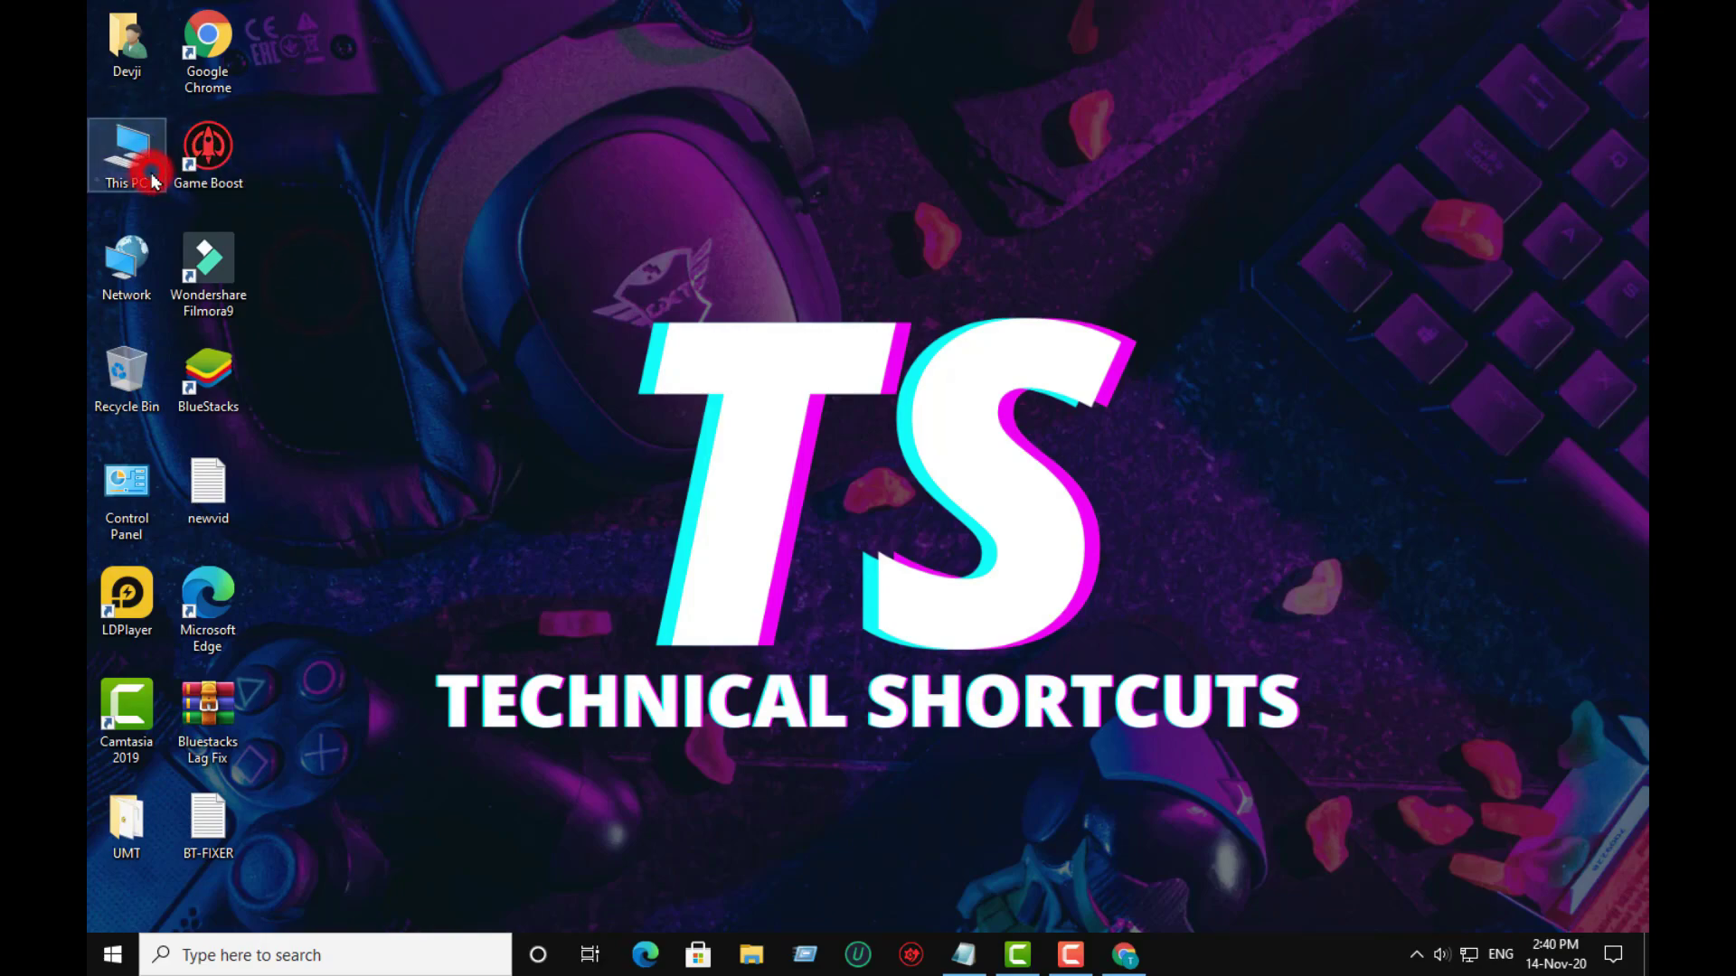
double_click(129, 155)
right_click(825, 574)
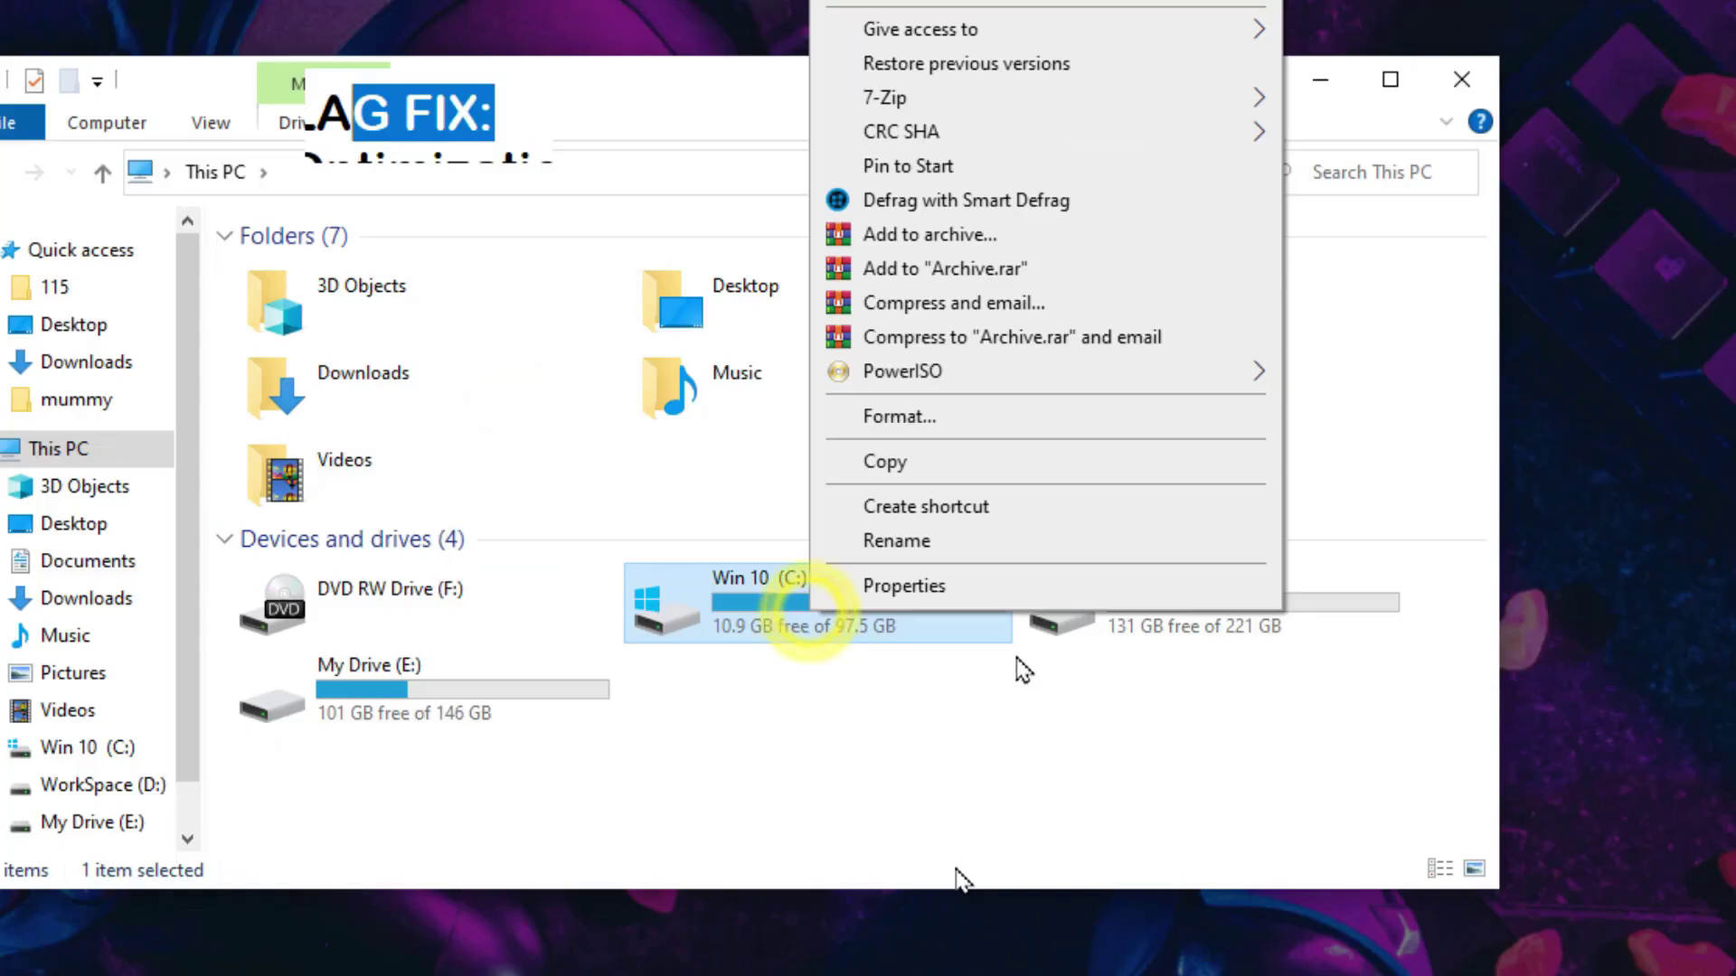
left_click(959, 588)
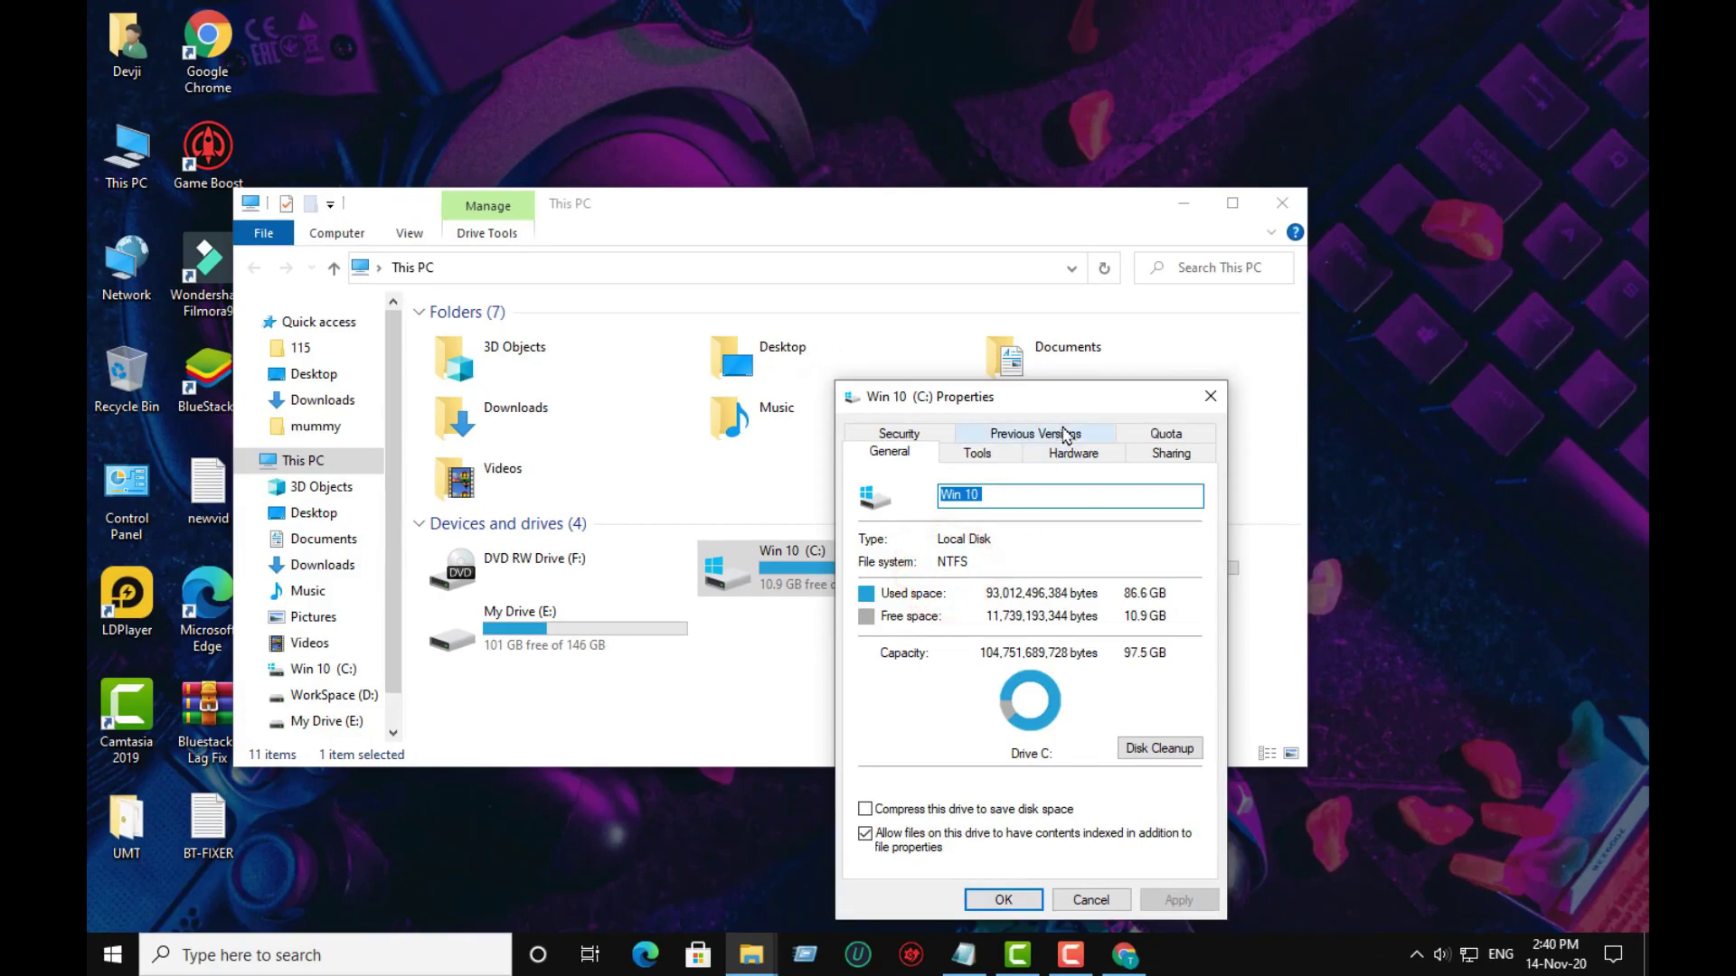
left_click_drag(1030, 409, 817, 315)
Launch Disk Cleanup for the Win 10 (C:) drive and look through its list of files to delete.
left_click(958, 652)
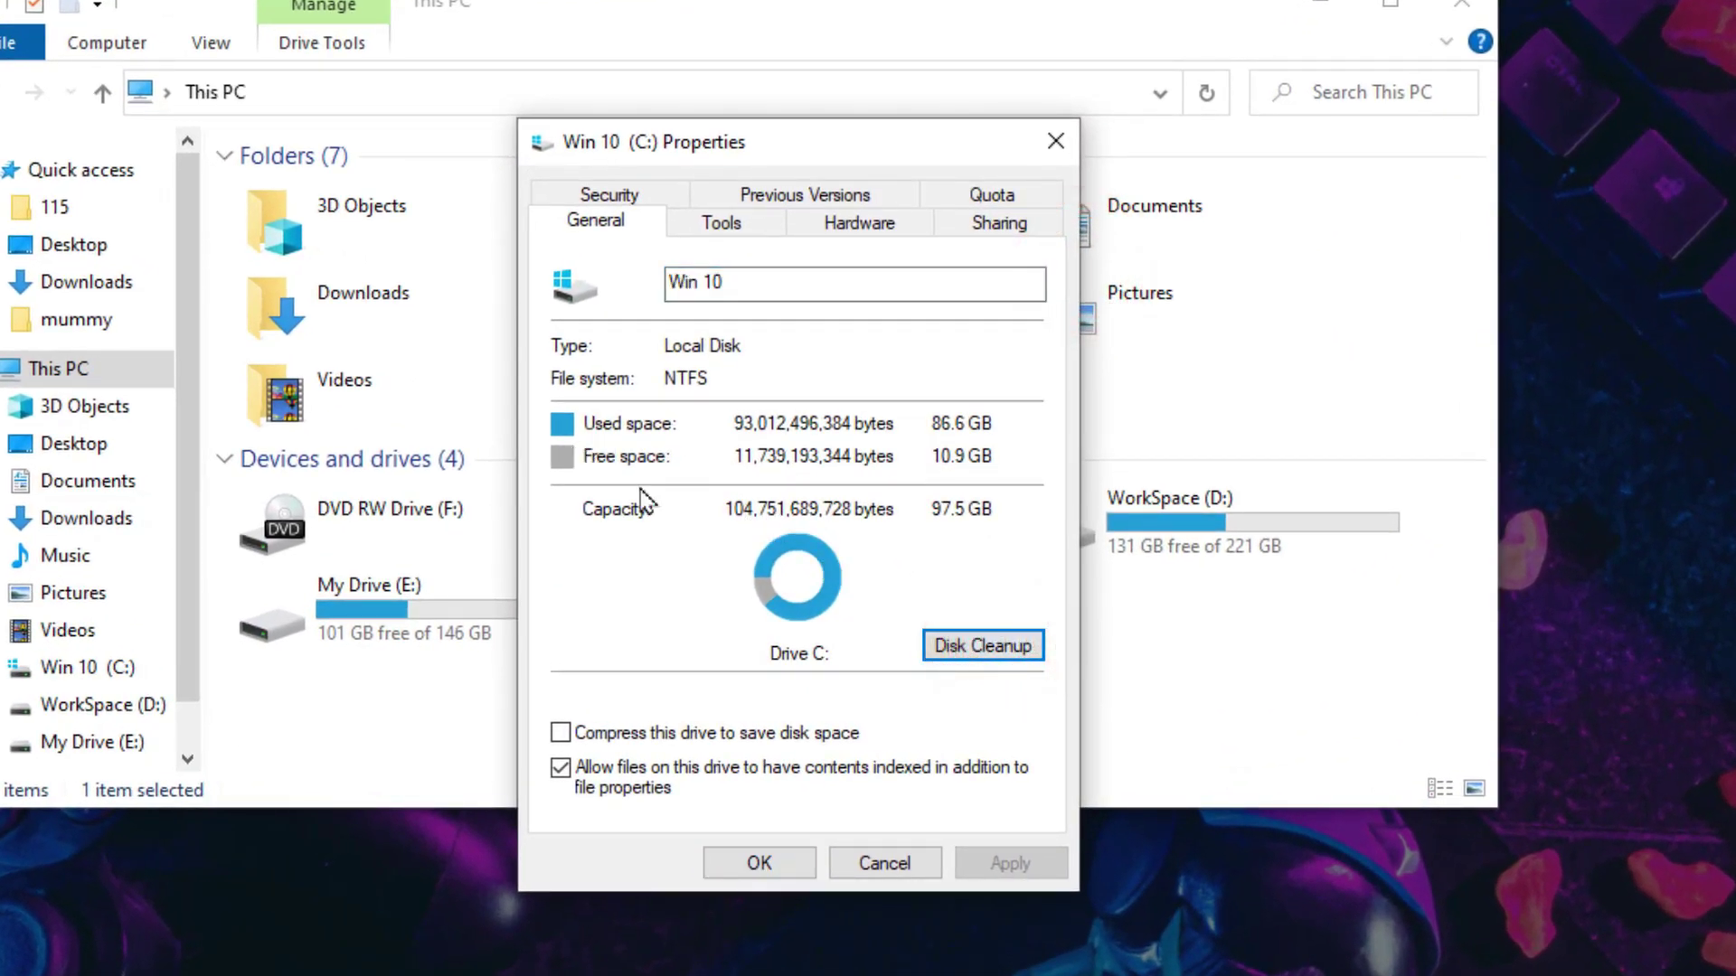
left_click(985, 647)
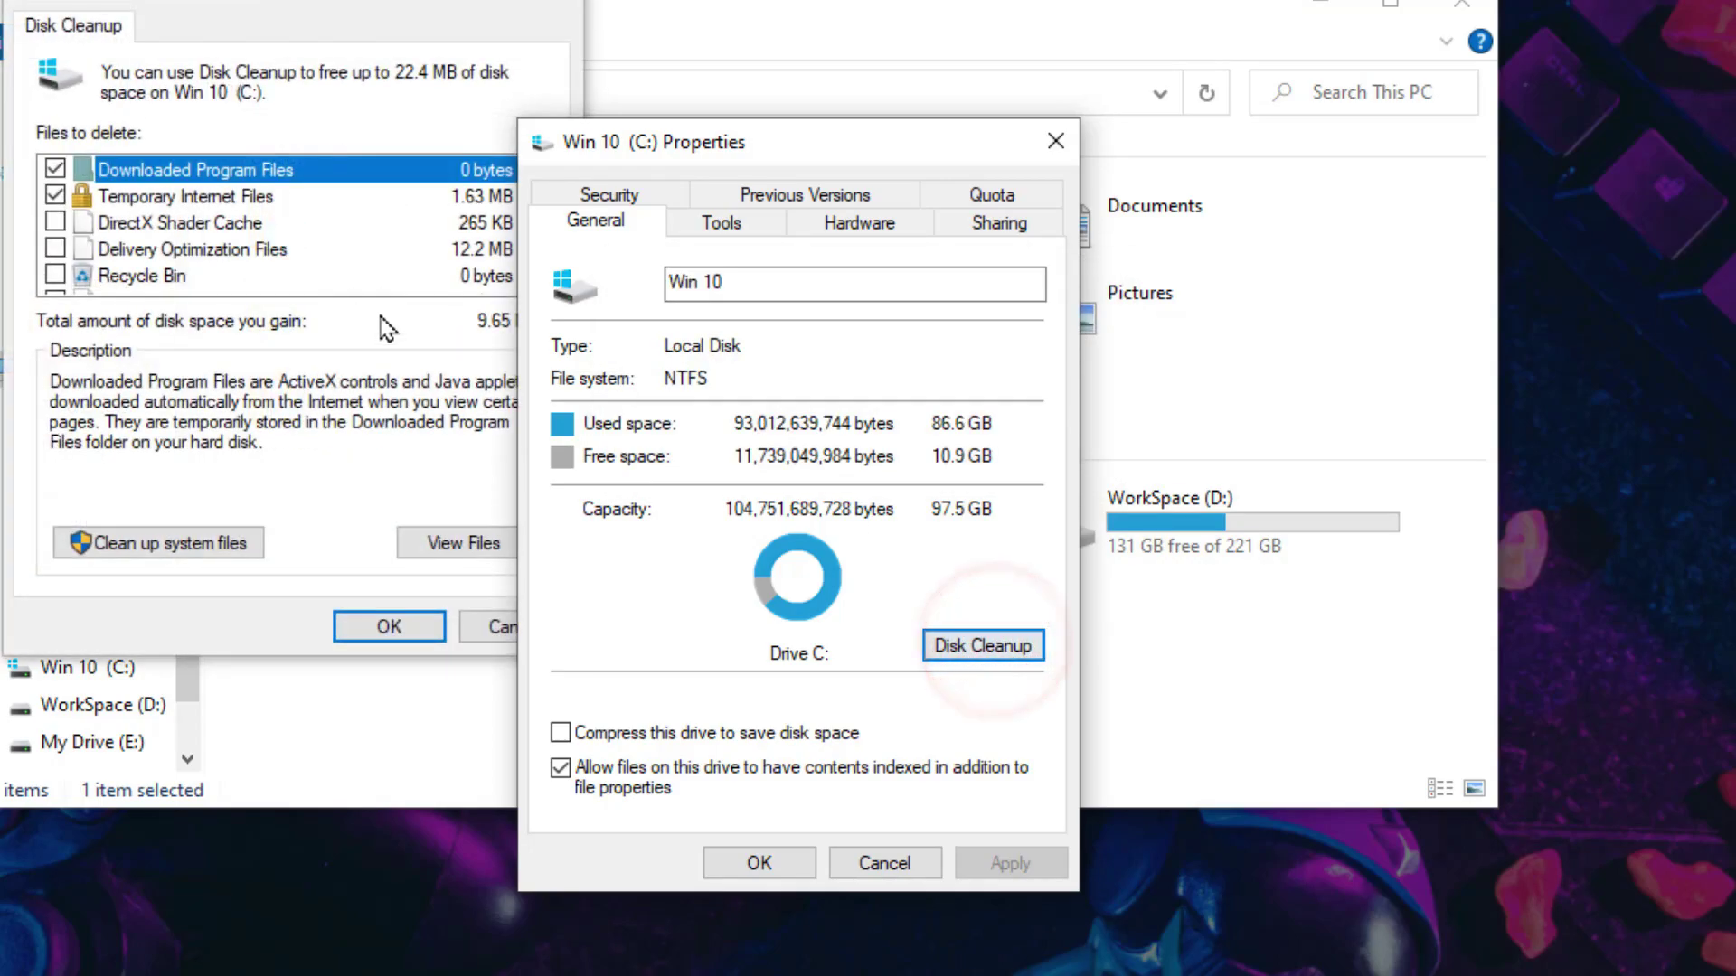
left_click(310, 387)
scroll(180, 249, "down", 2)
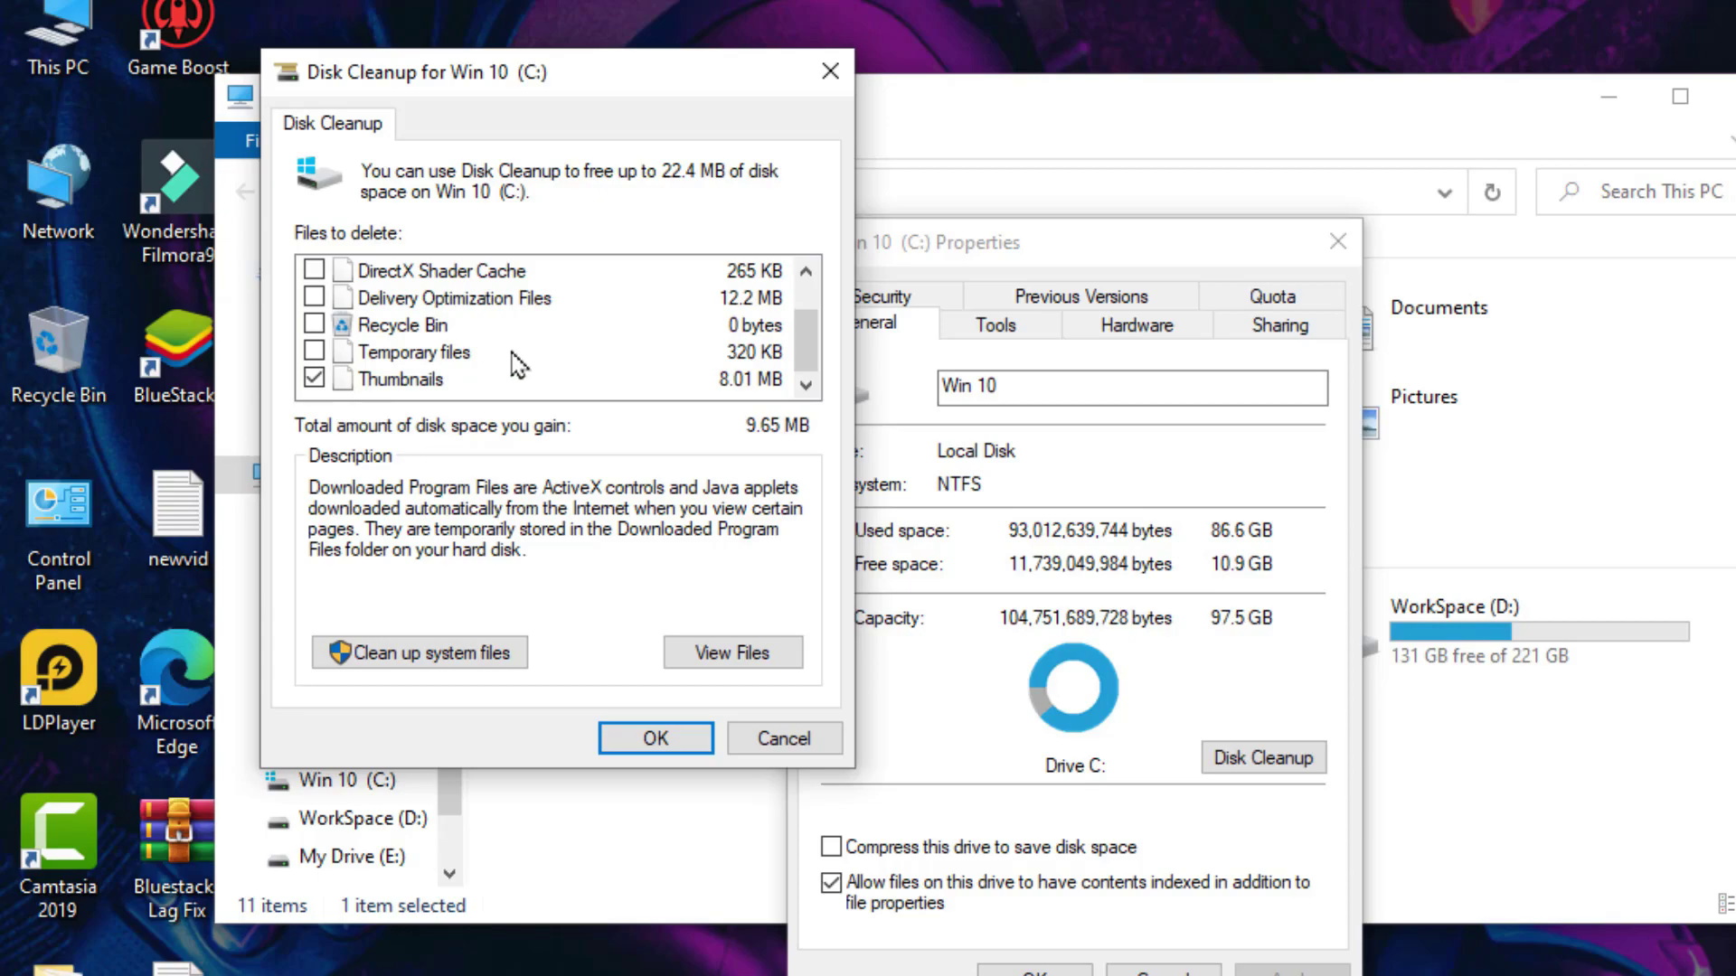
Delete the files preselected in Disk Cleanup, confirm the permanent deletion, and close the drive properties and This PC.
scroll(520, 366, "up", 2)
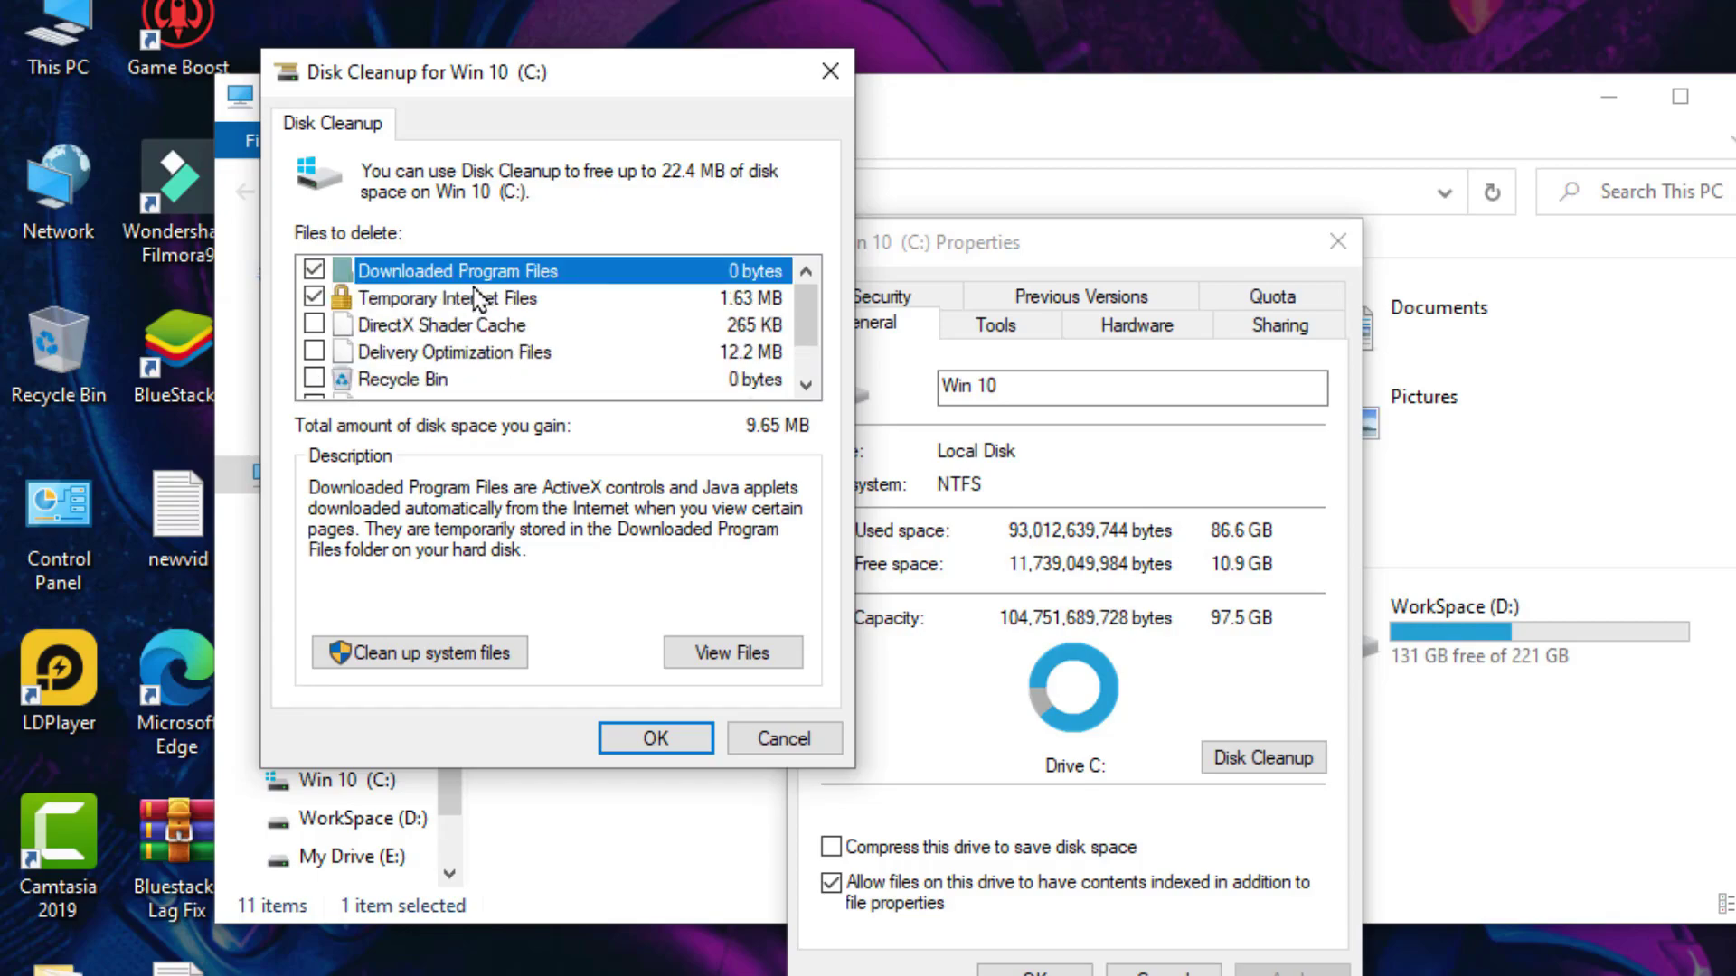
scroll(592, 339, "down", 2)
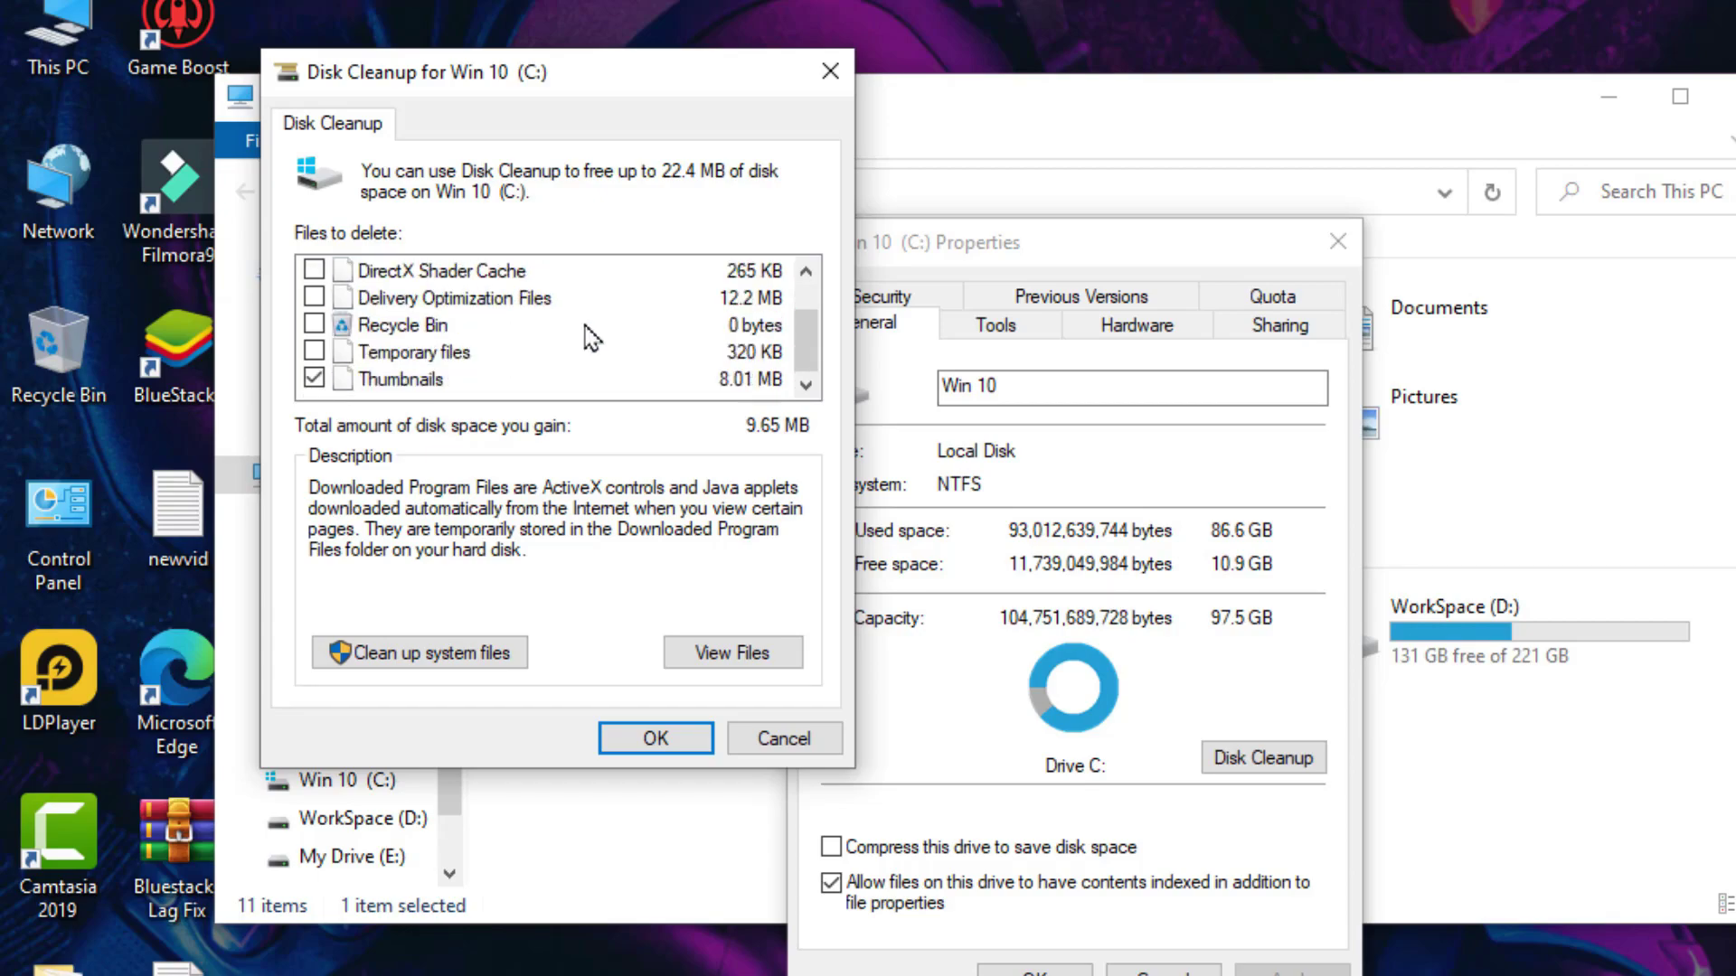
left_click(640, 737)
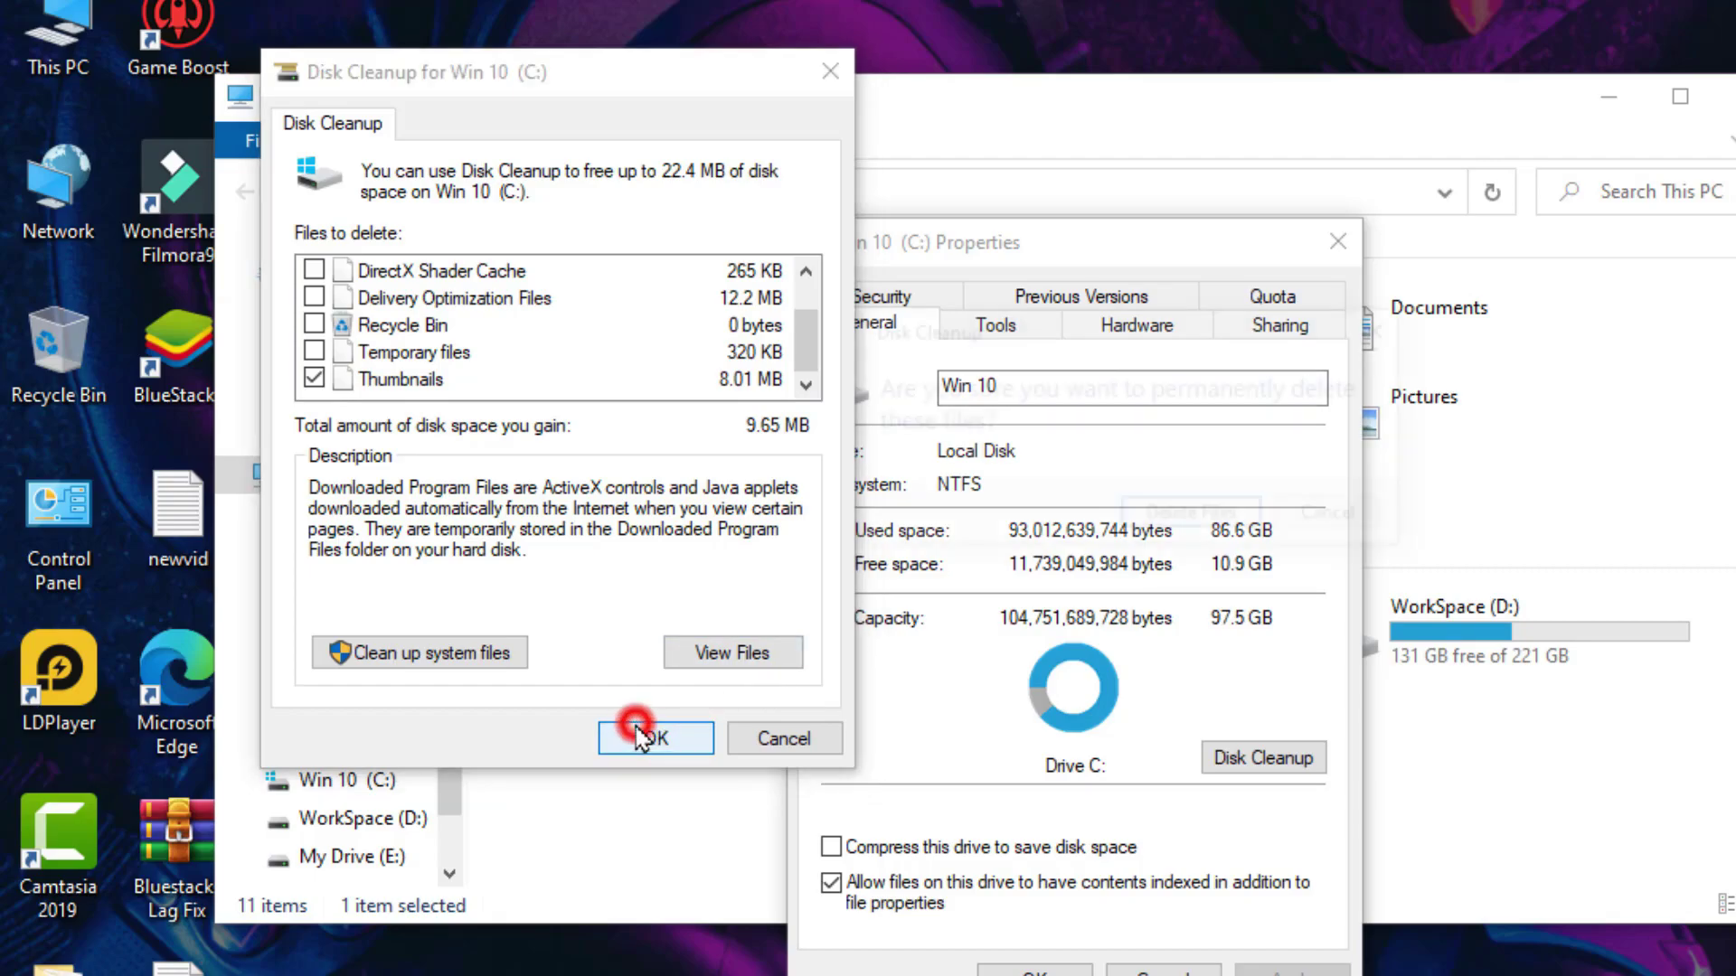
left_click(1171, 522)
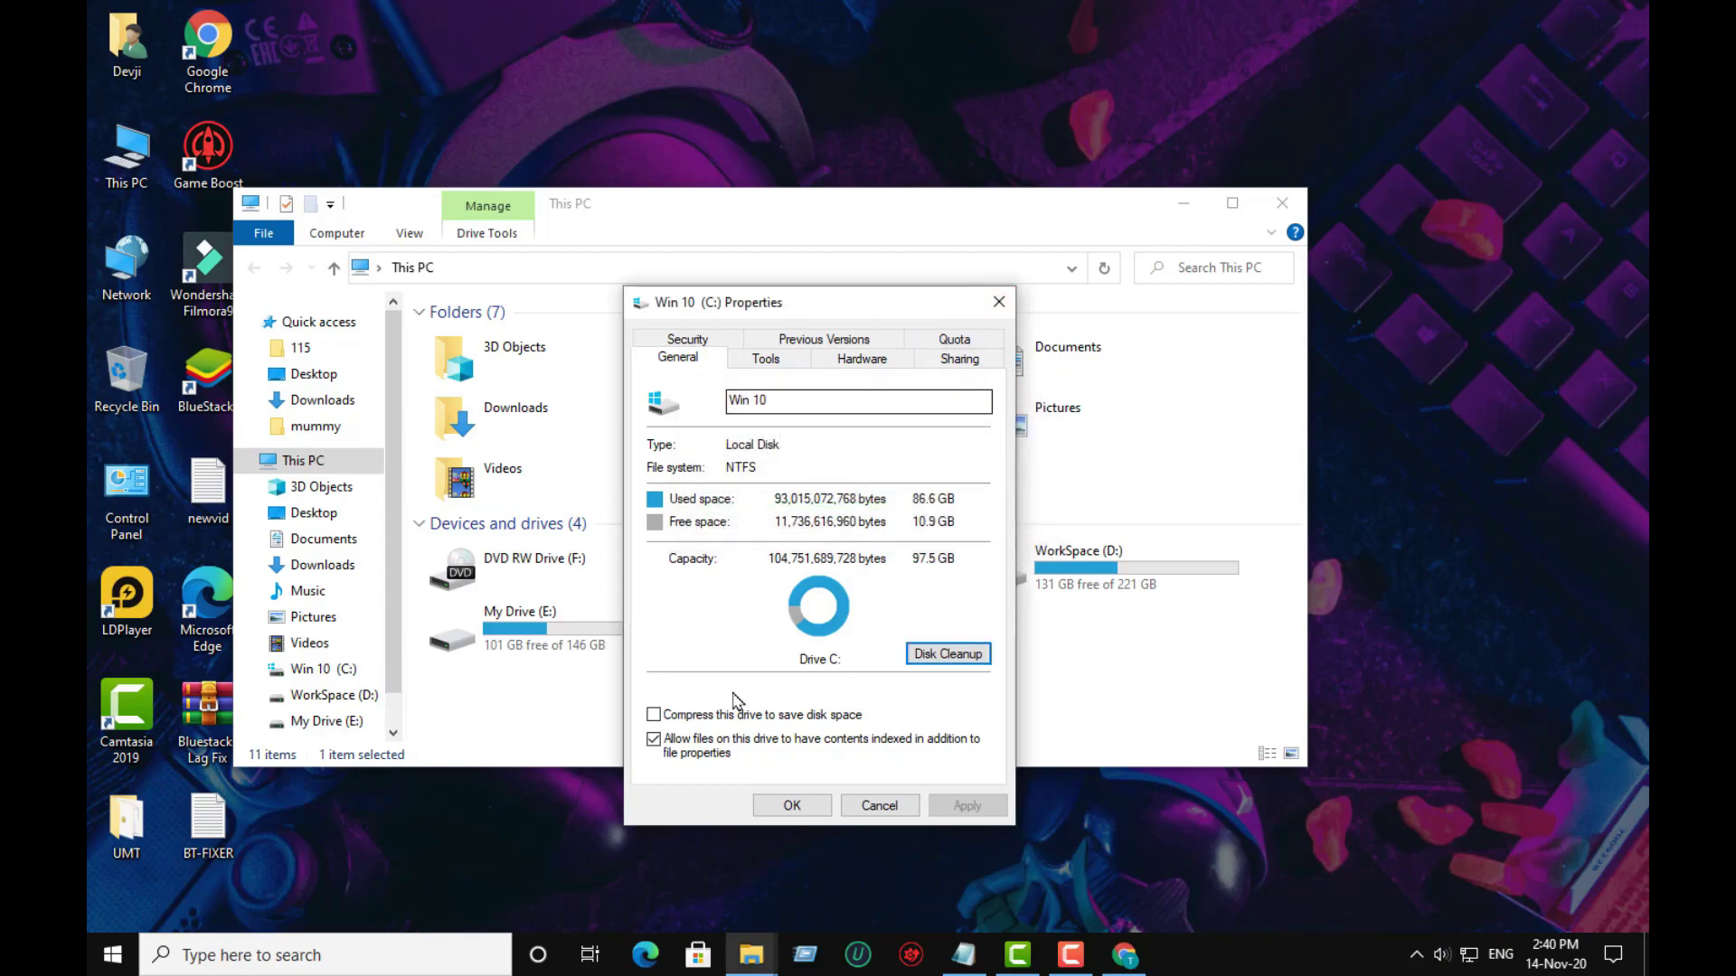
left_click(791, 806)
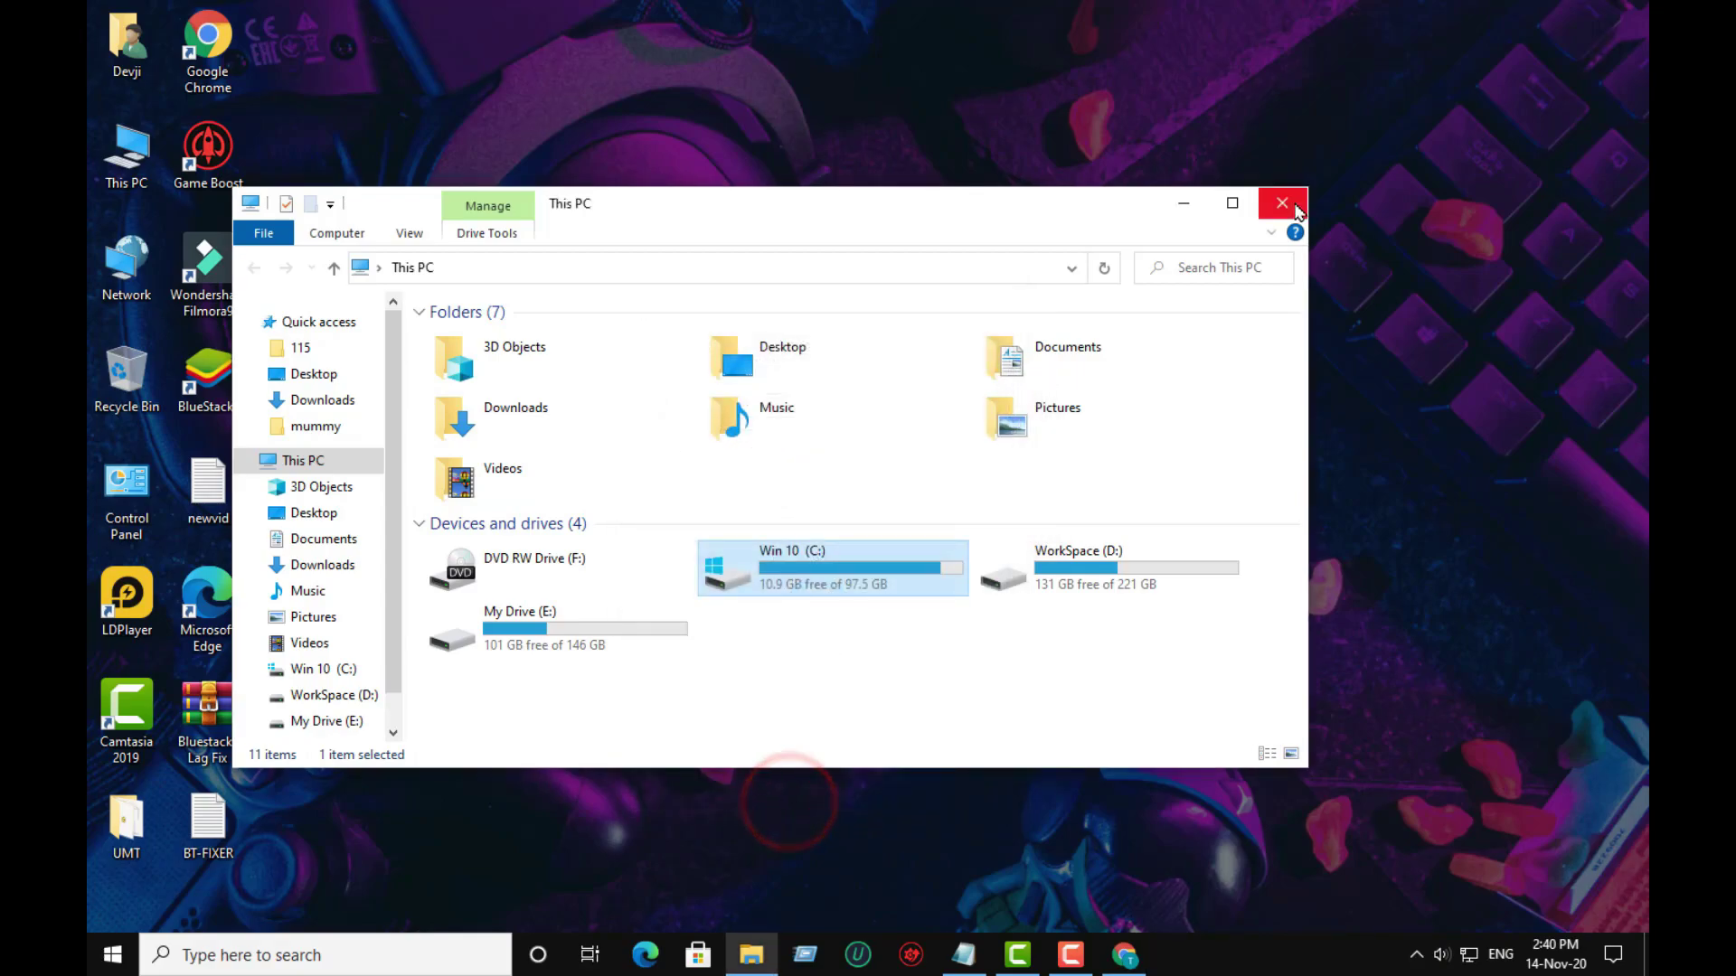
left_click(1282, 202)
Find the LAG FIX section in the BT-FIXER notes, highlight its Optimizations line, and minimize the notes.
left_click(964, 954)
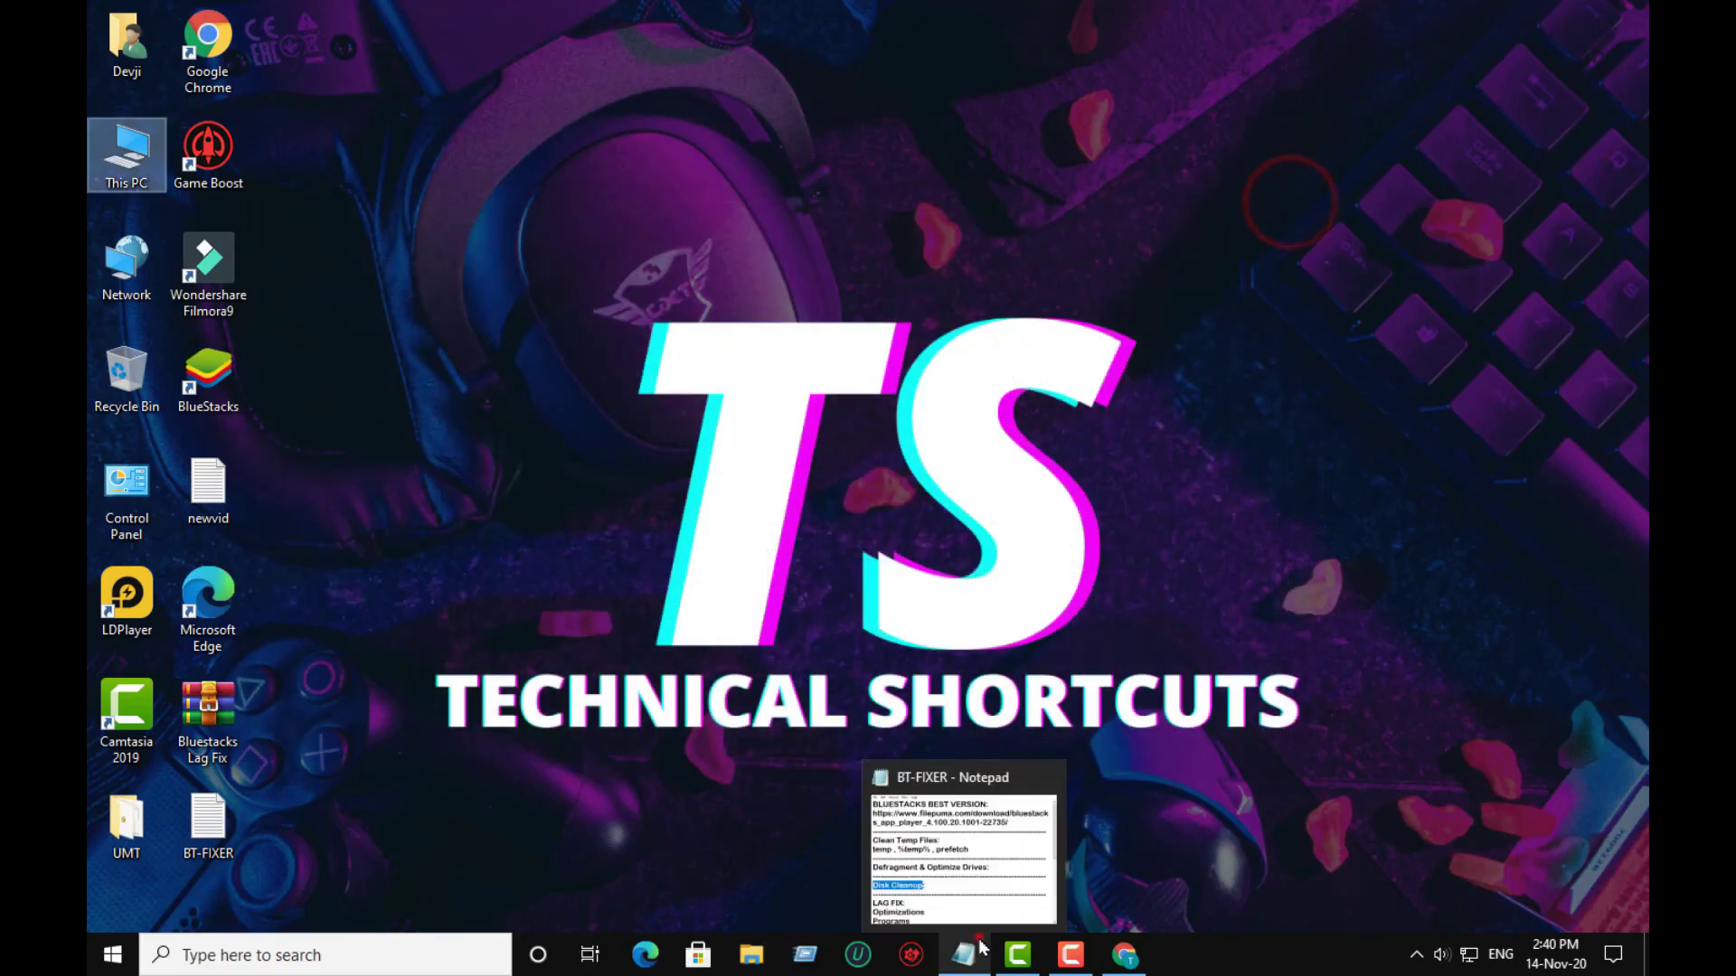
scroll(840, 430, "down", 4)
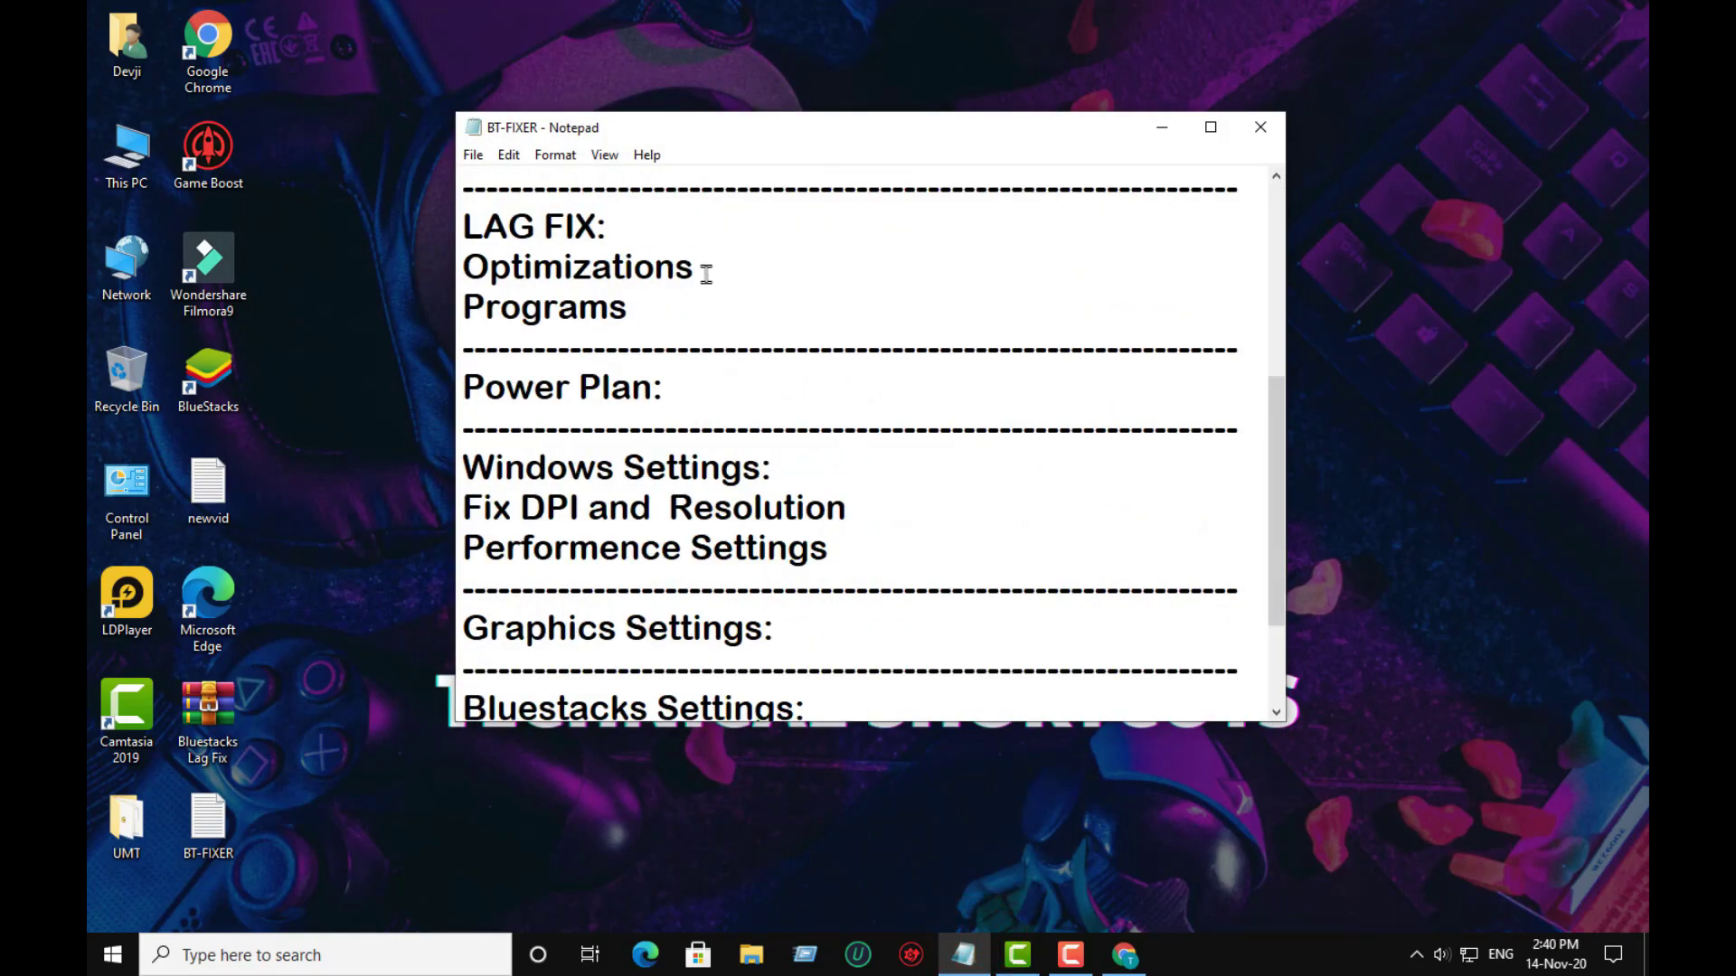
left_click_drag(473, 228, 620, 207)
left_click(615, 228)
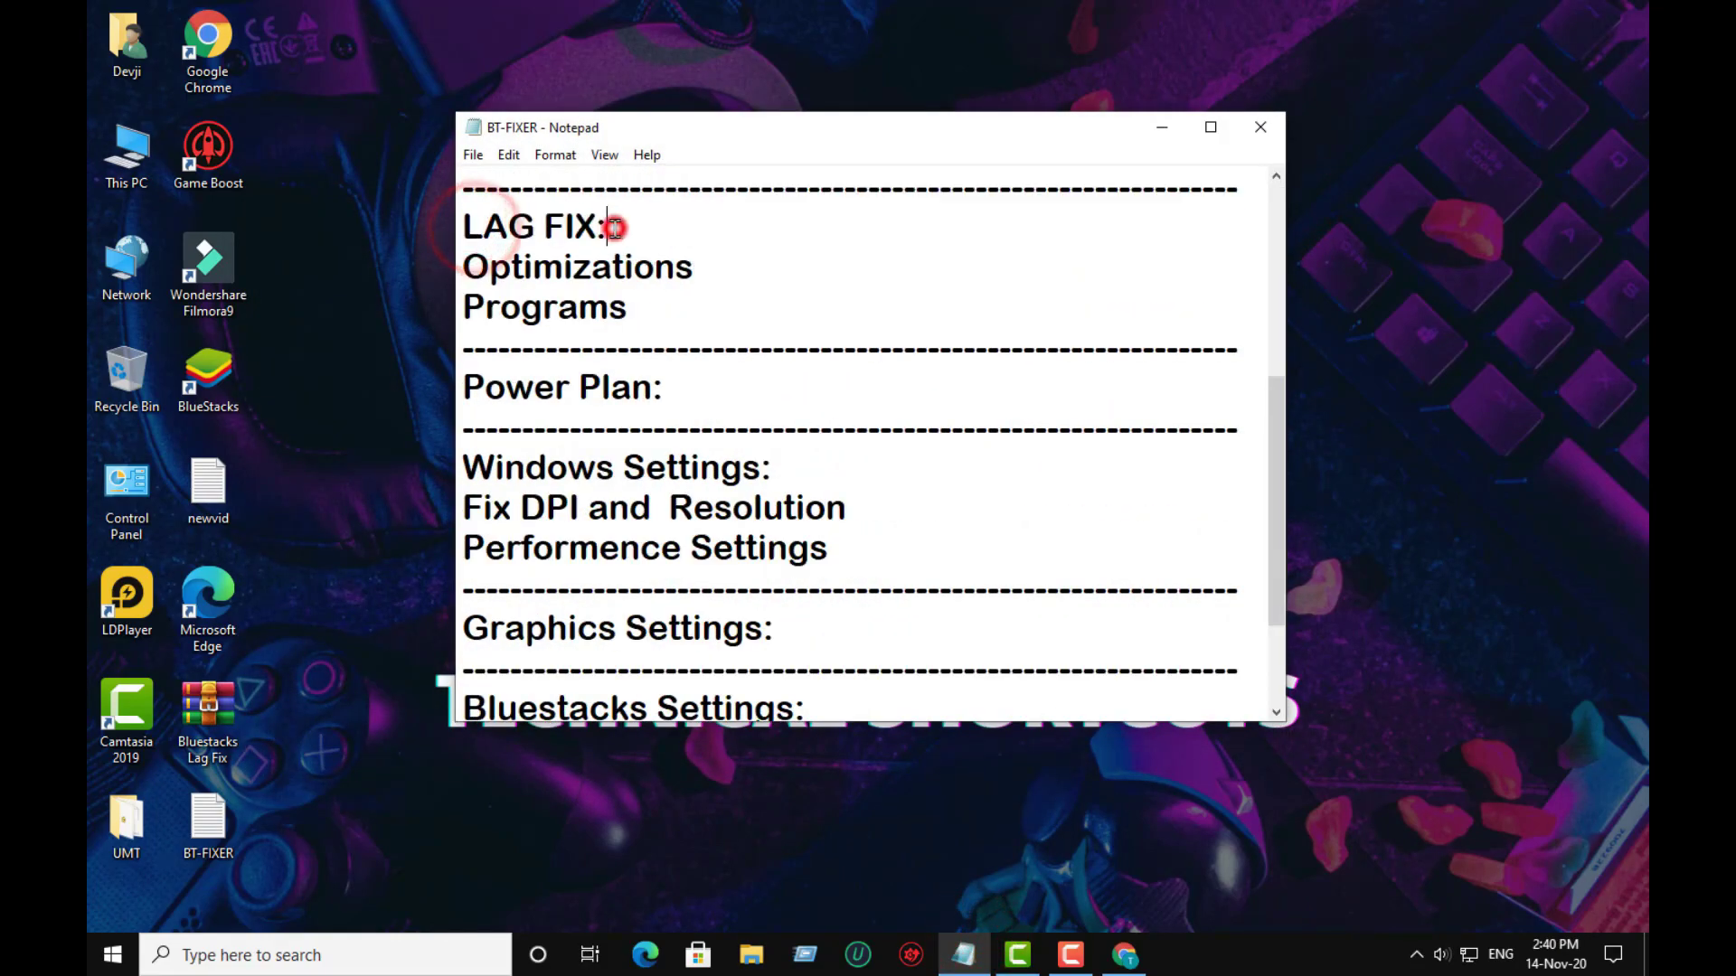
left_click(533, 226)
left_click_drag(465, 267, 724, 256)
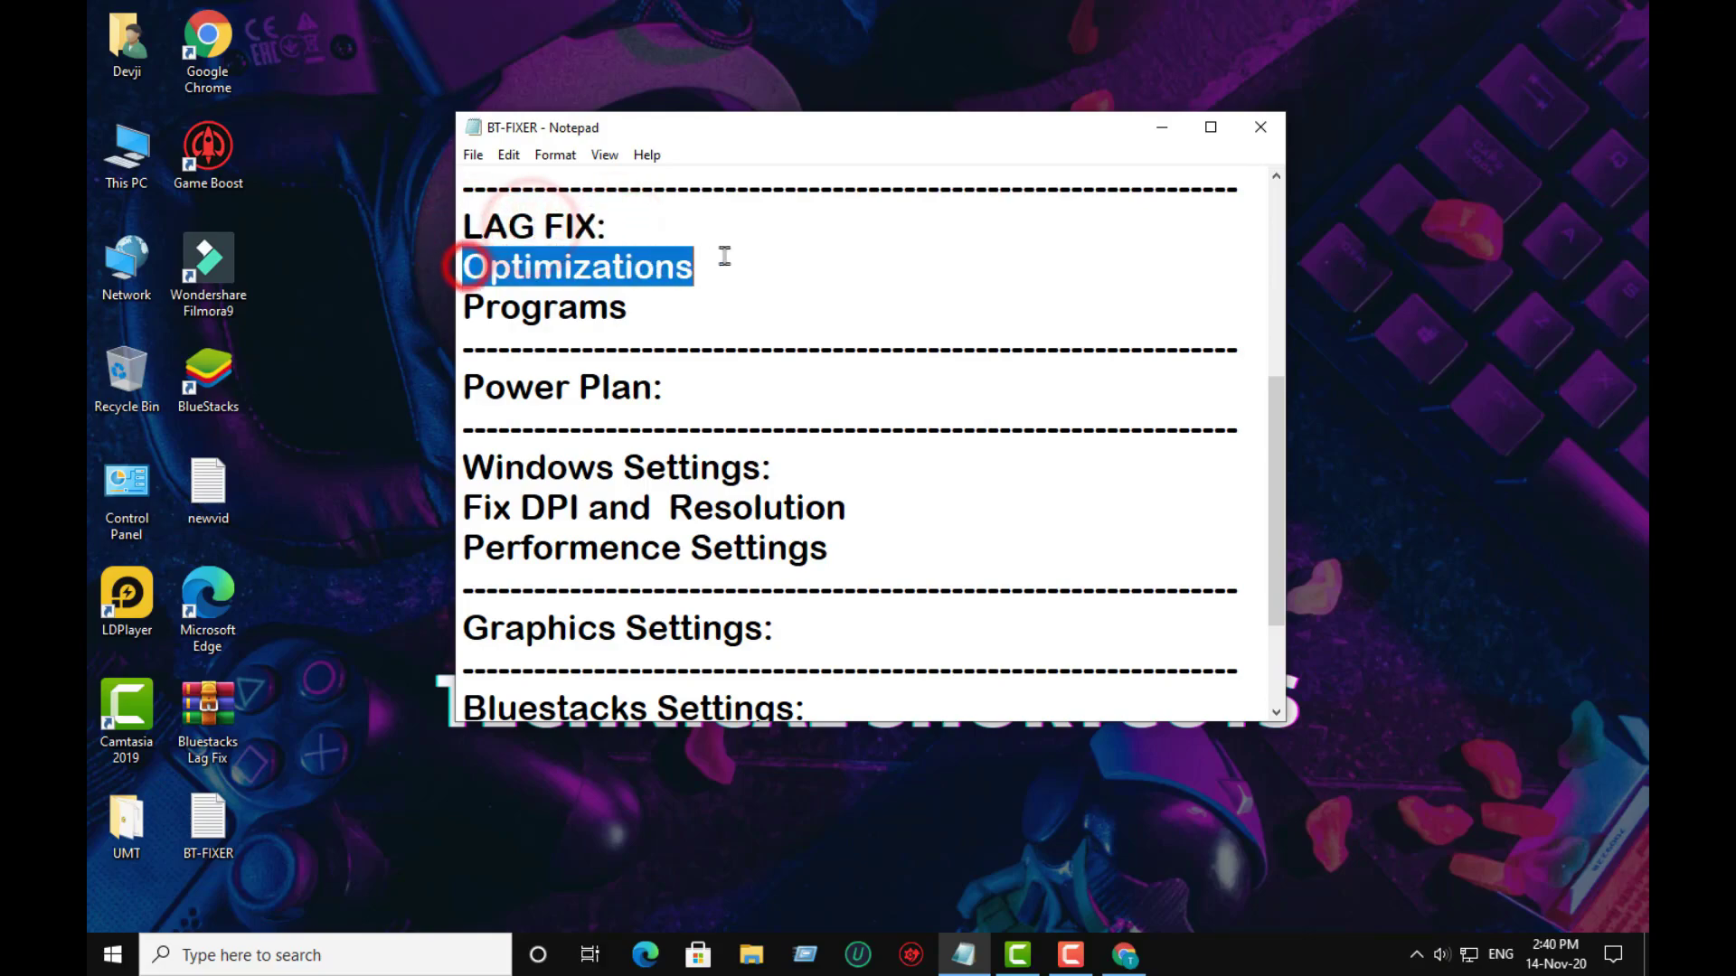
left_click(642, 268)
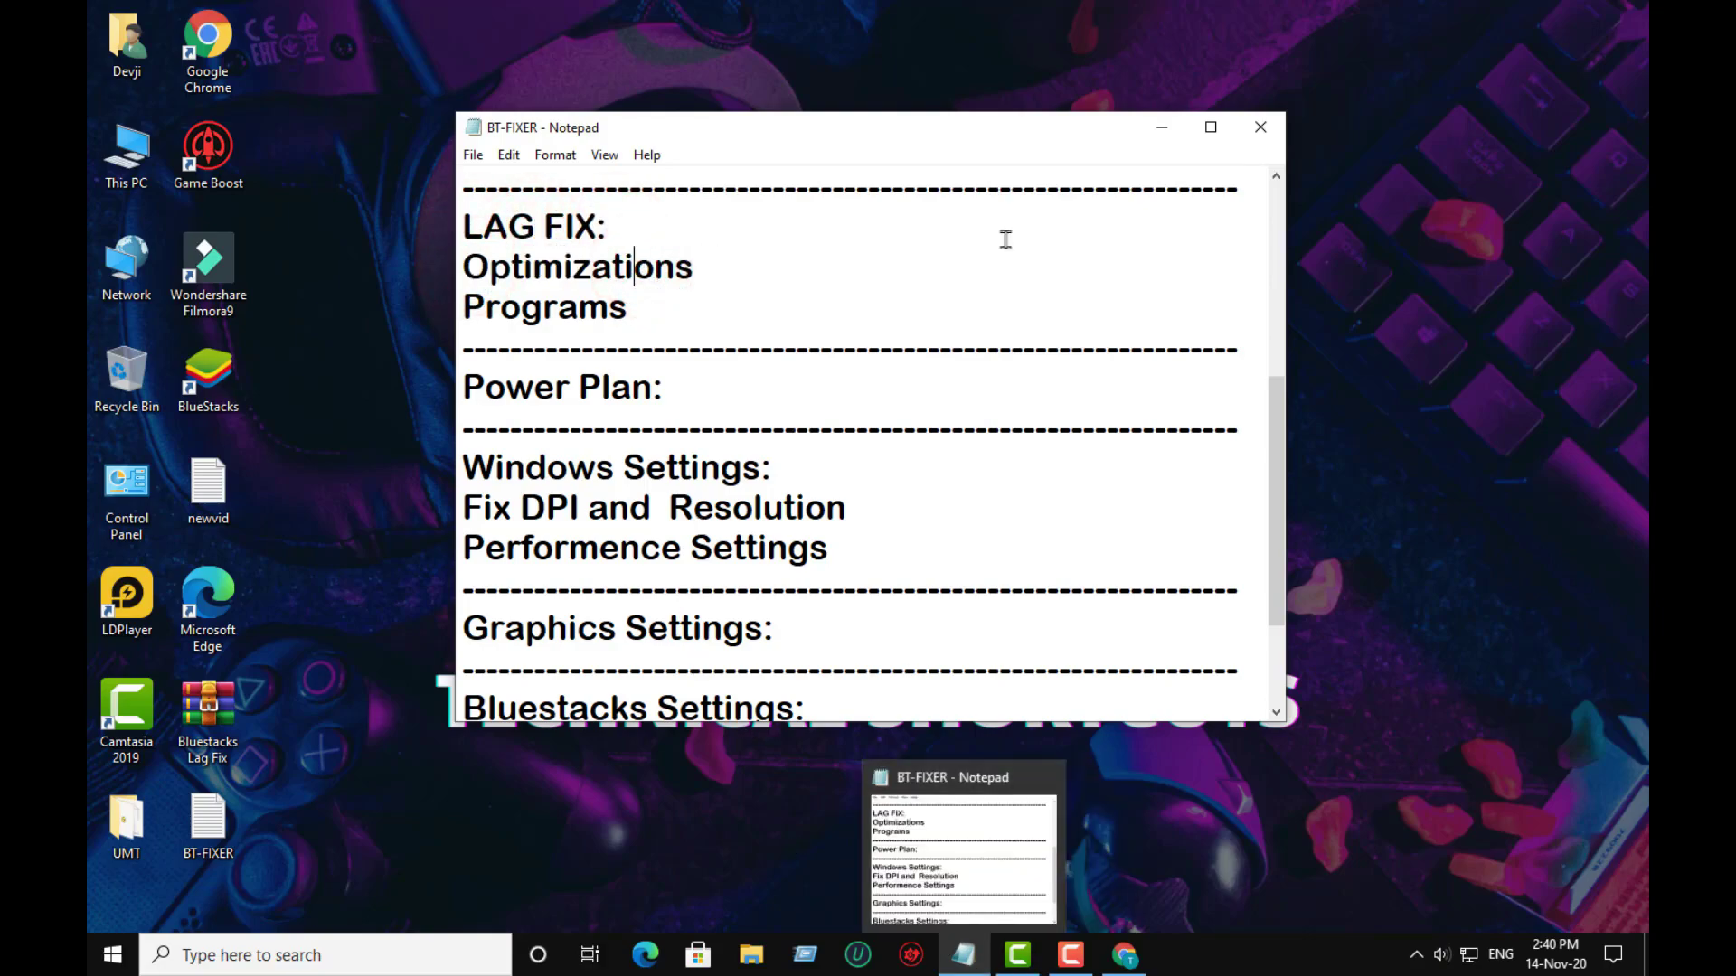
left_click(1163, 133)
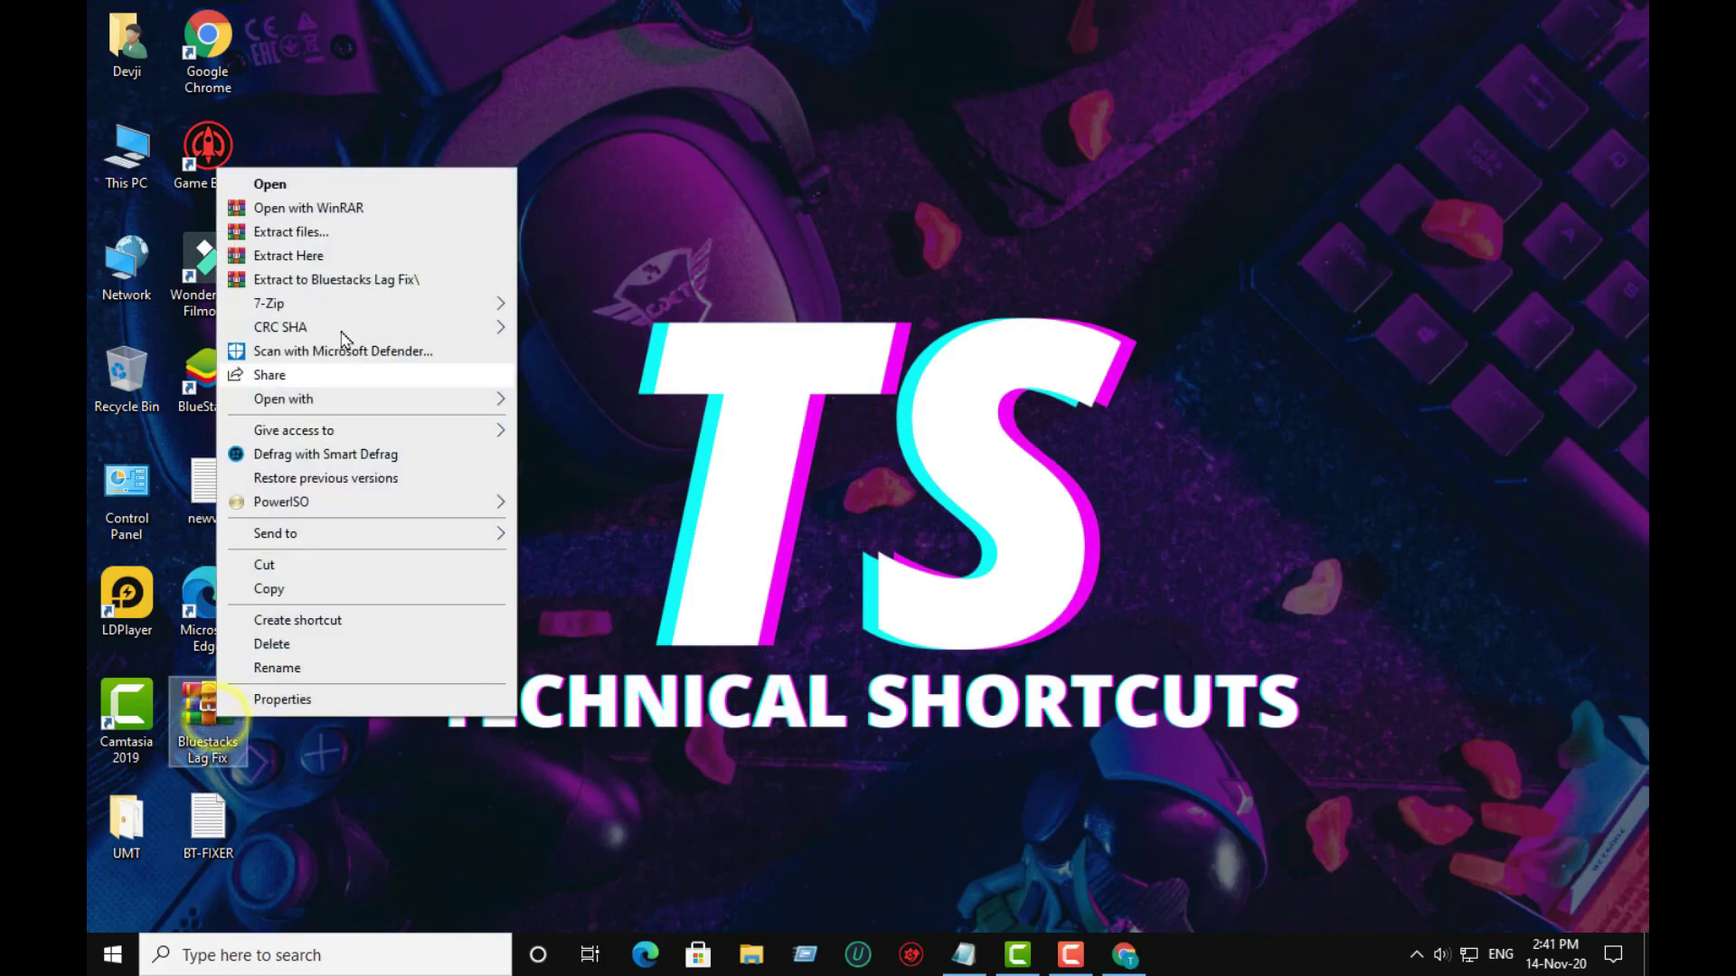
Extract the Bluestacks Lag Fix archive onto the desktop and place the archive and the extracted folder side by side.
left_click(321, 262)
left_click_drag(207, 764, 746, 191)
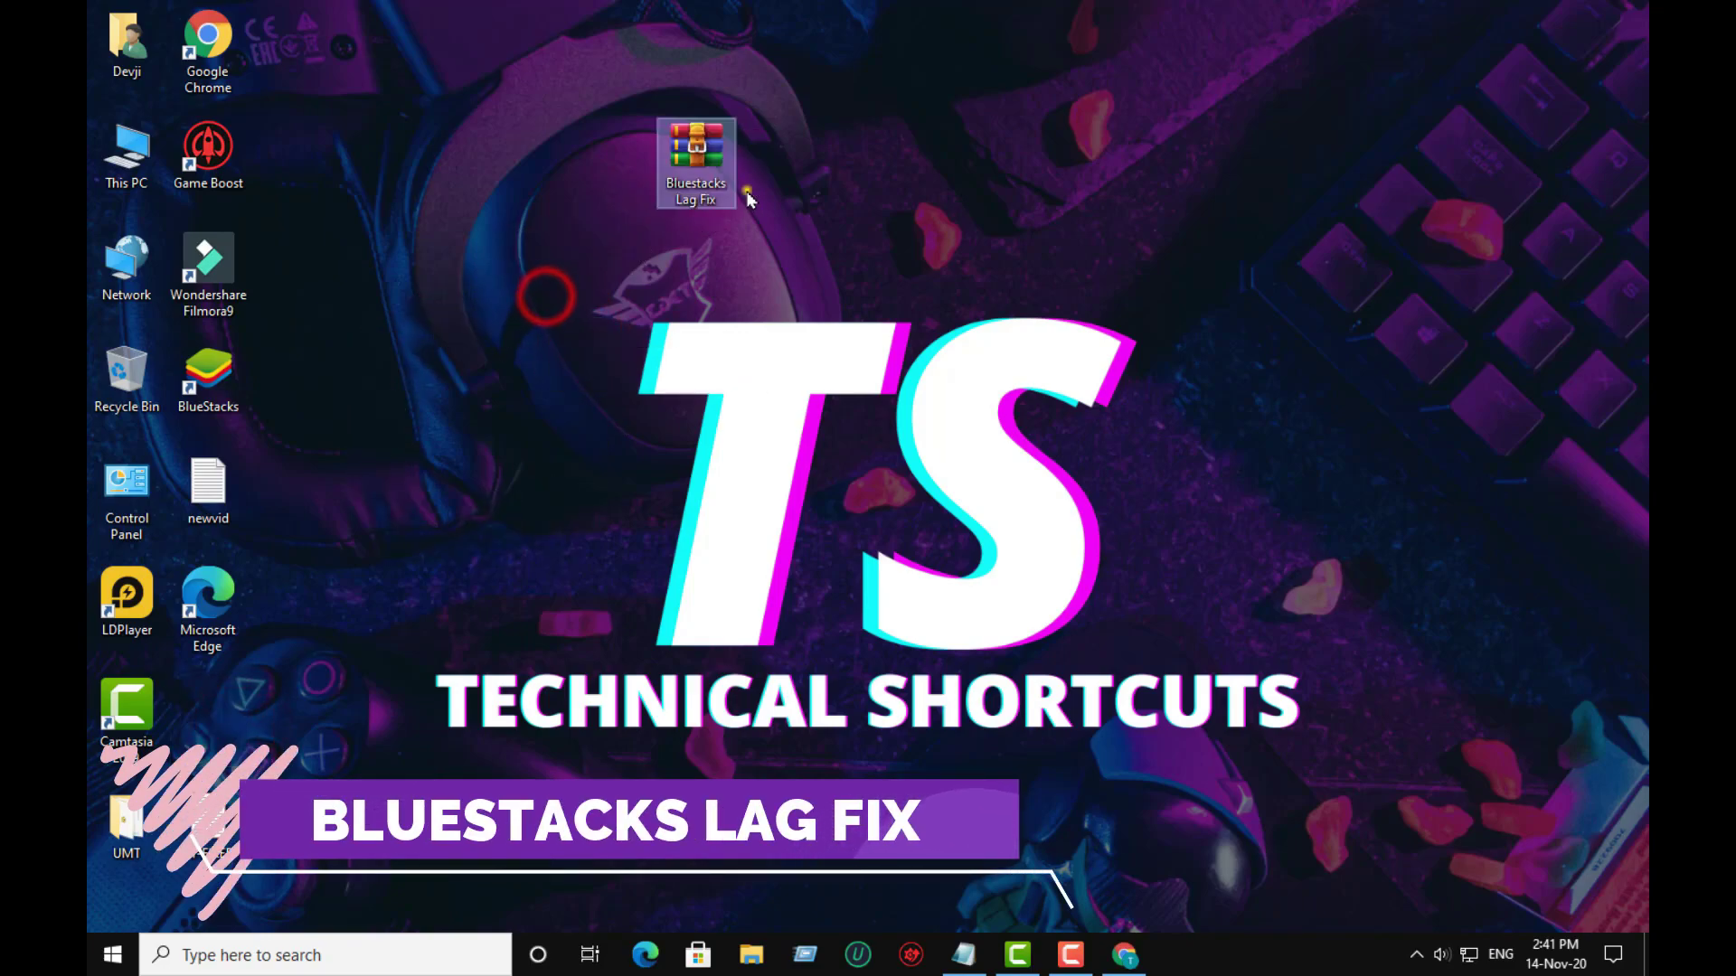
right_click(746, 192)
right_click(720, 184)
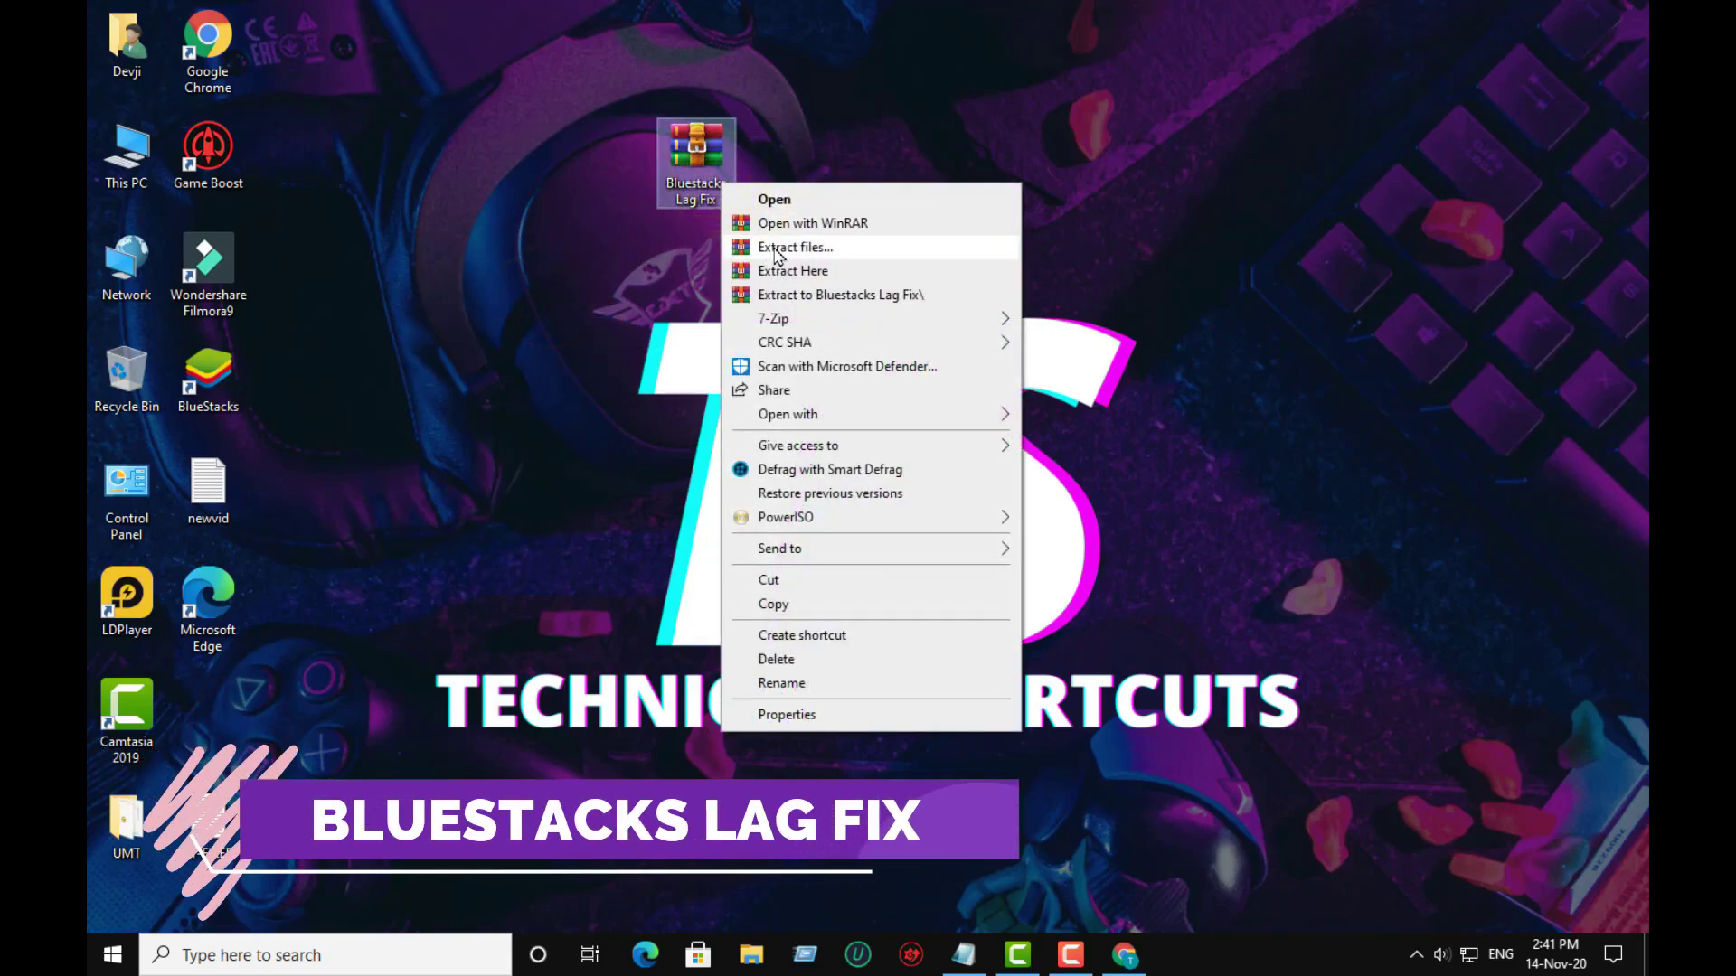
left_click(795, 270)
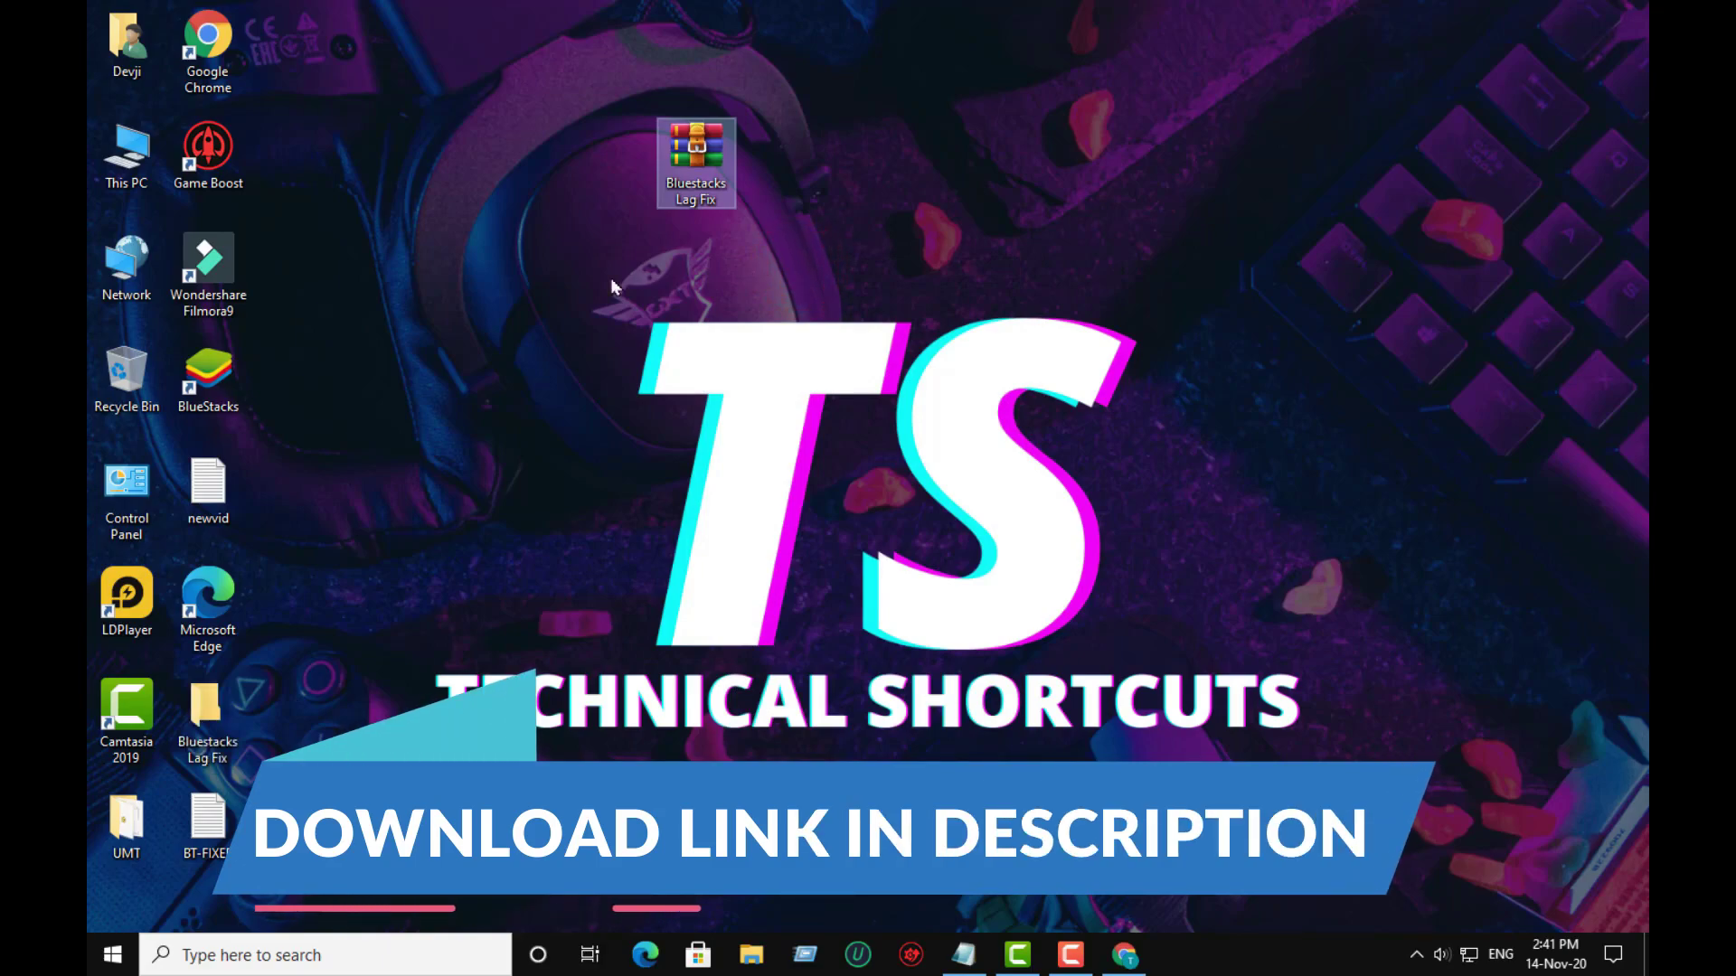
left_click_drag(207, 723, 529, 187)
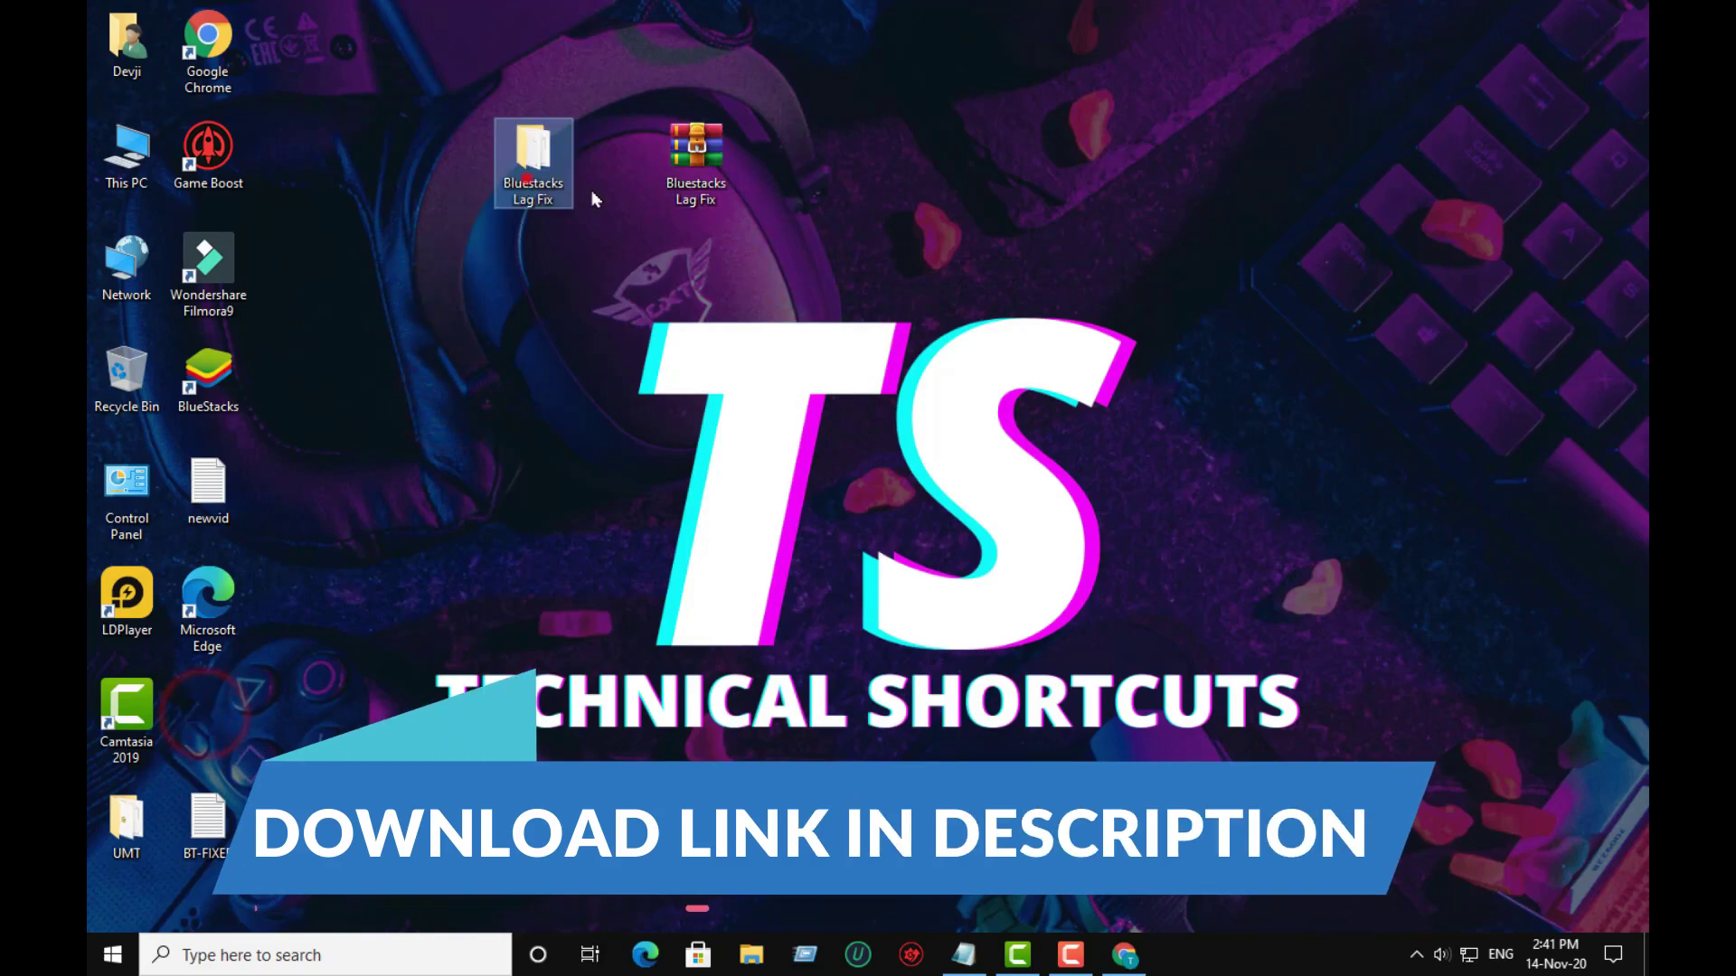
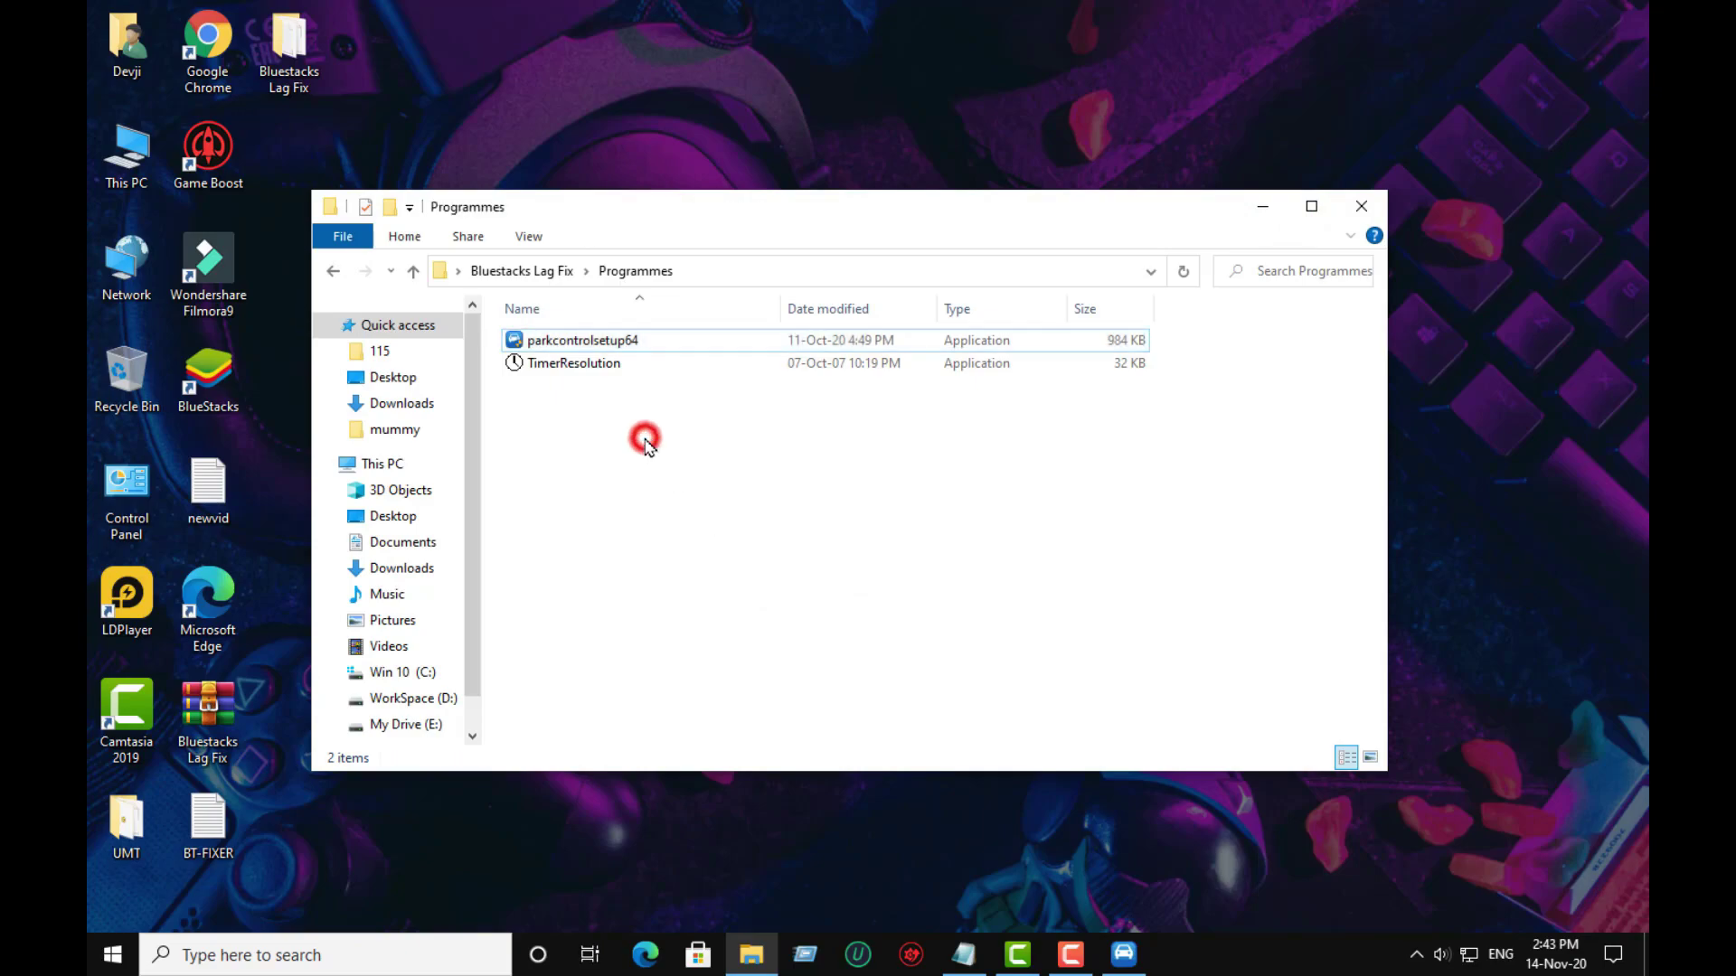
Copy the TimerResolution application from the Programmes folder, minimize the folder window, and paste the application onto the desktop.
right_click(594, 364)
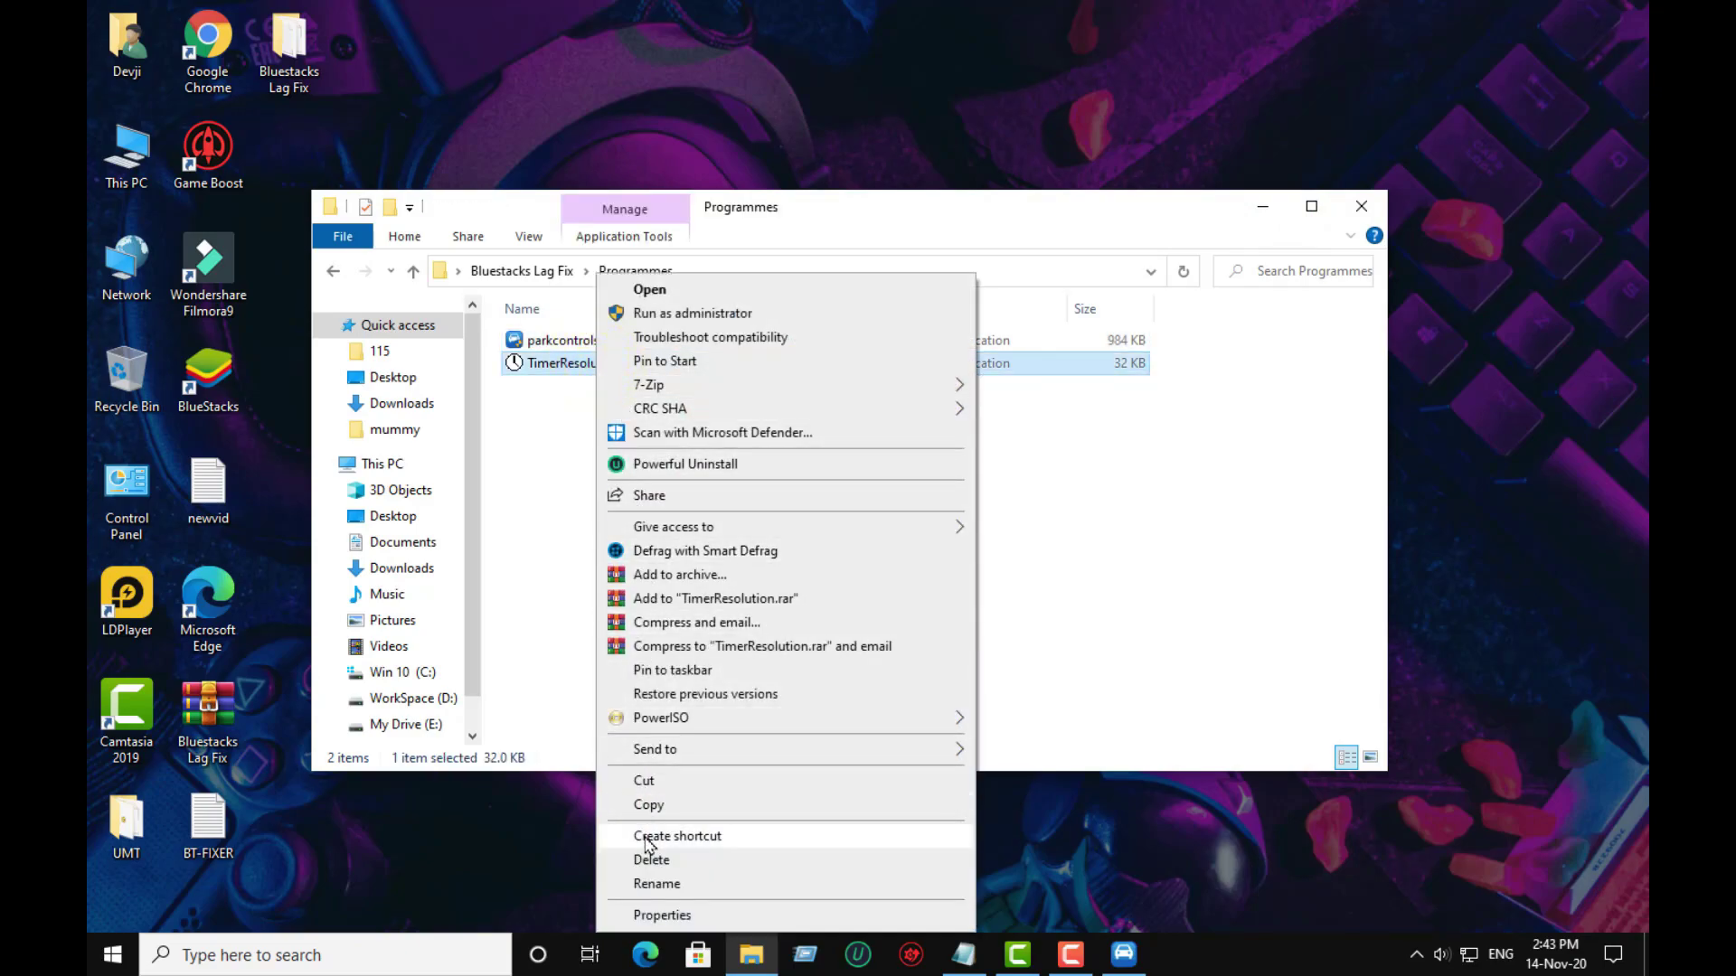
left_click(646, 807)
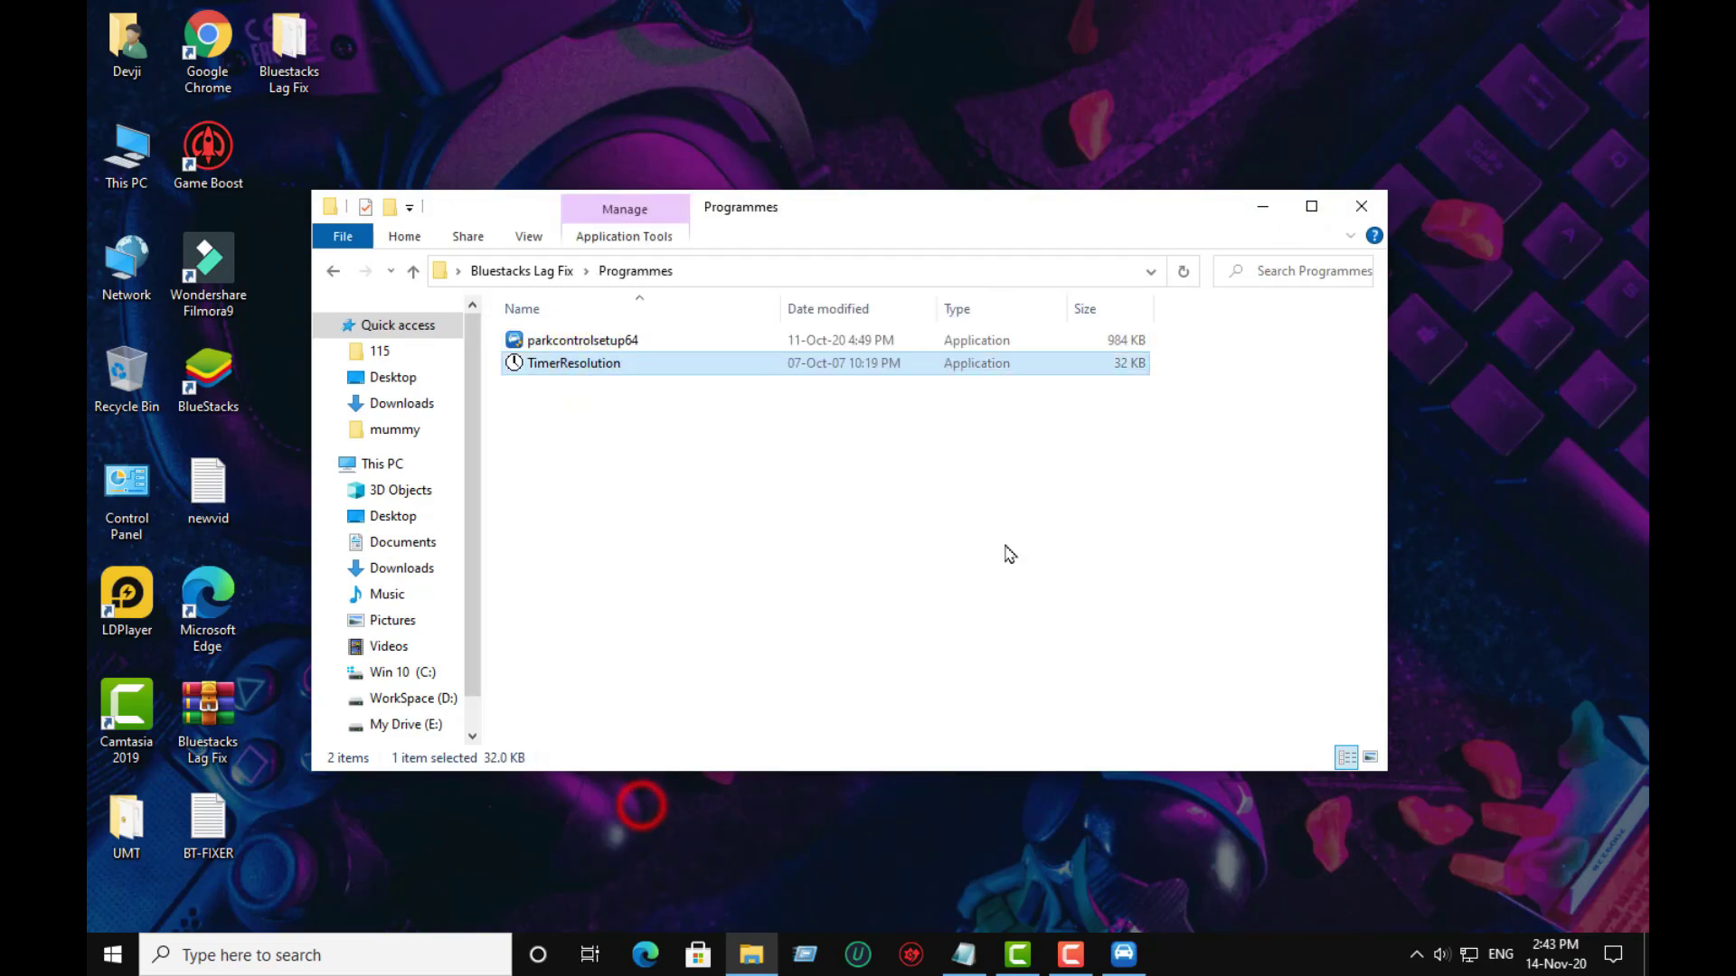
left_click(1262, 206)
right_click(308, 325)
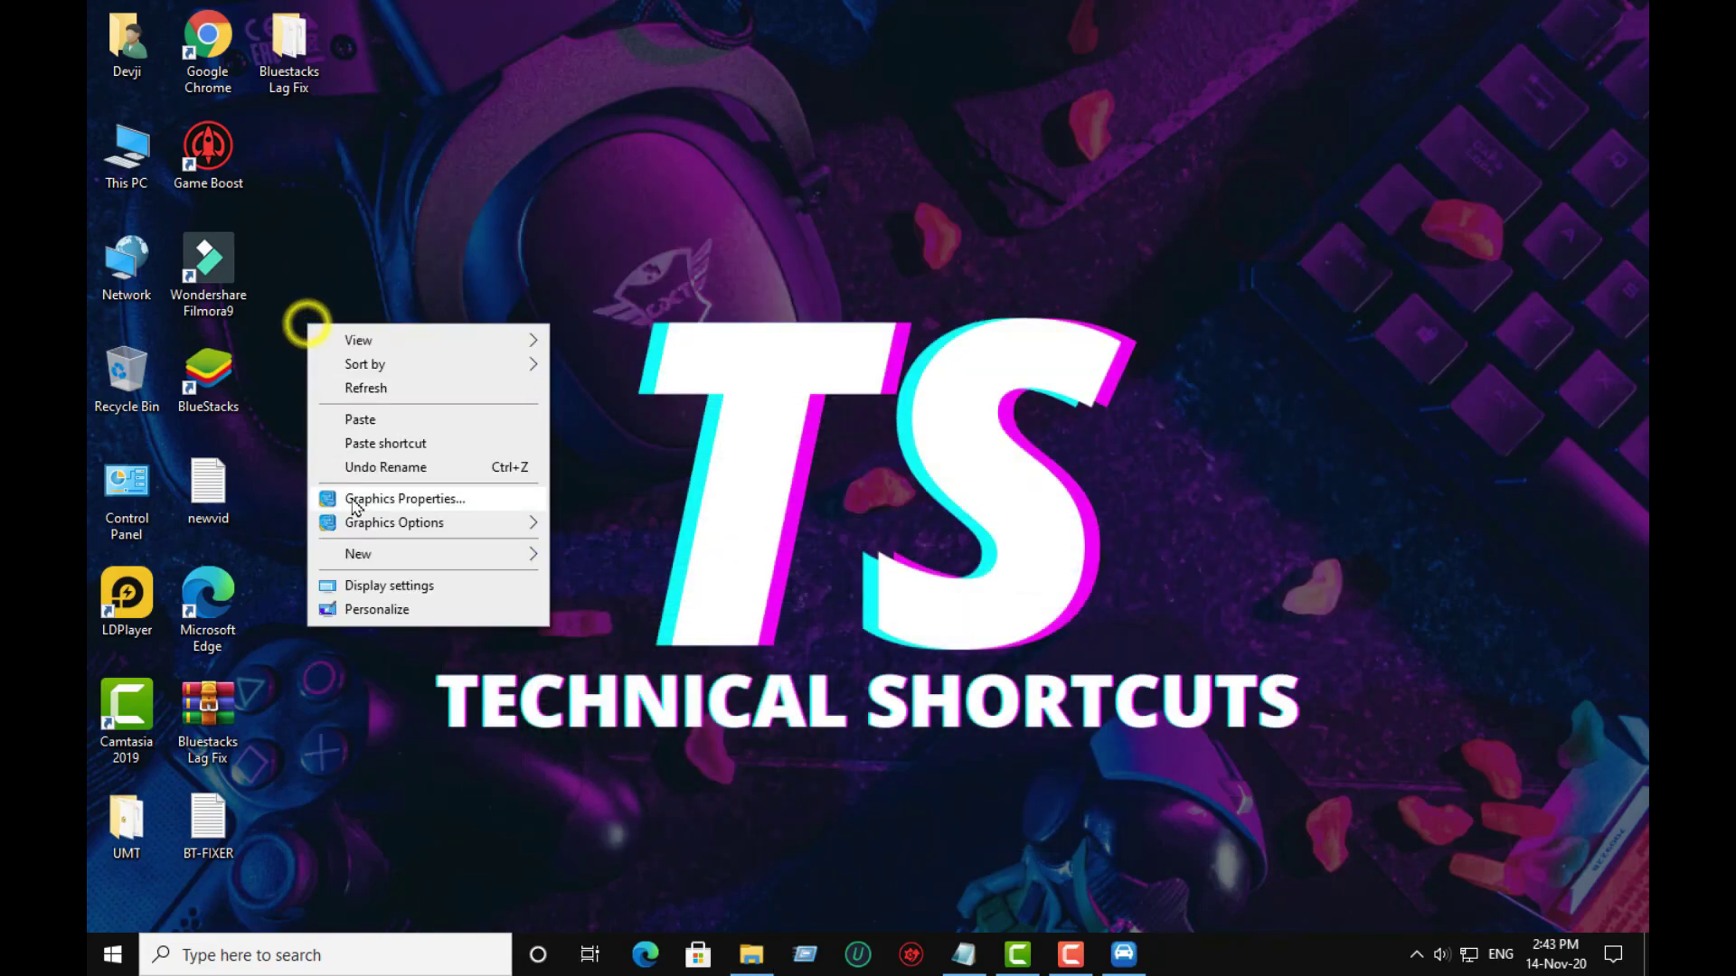
left_click(383, 422)
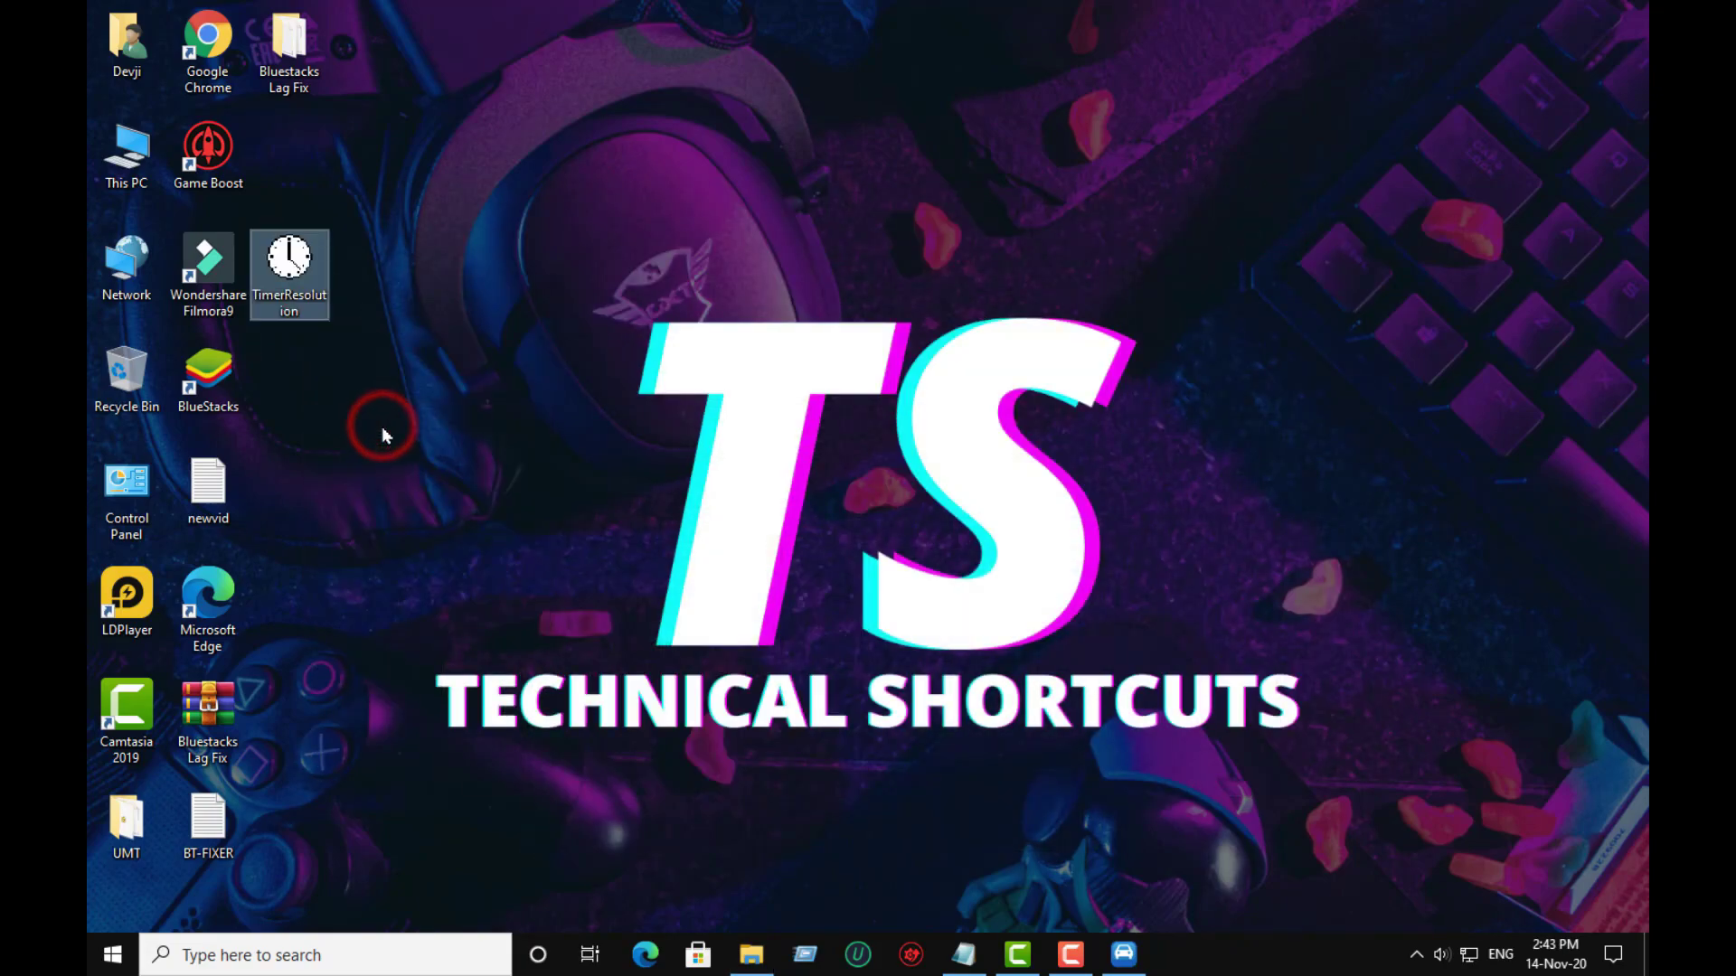
Place the TimerResolution icon directly below the Bluestacks Lag Fix folder on the desktop and refresh the desktop.
left_click_drag(294, 271, 329, 198)
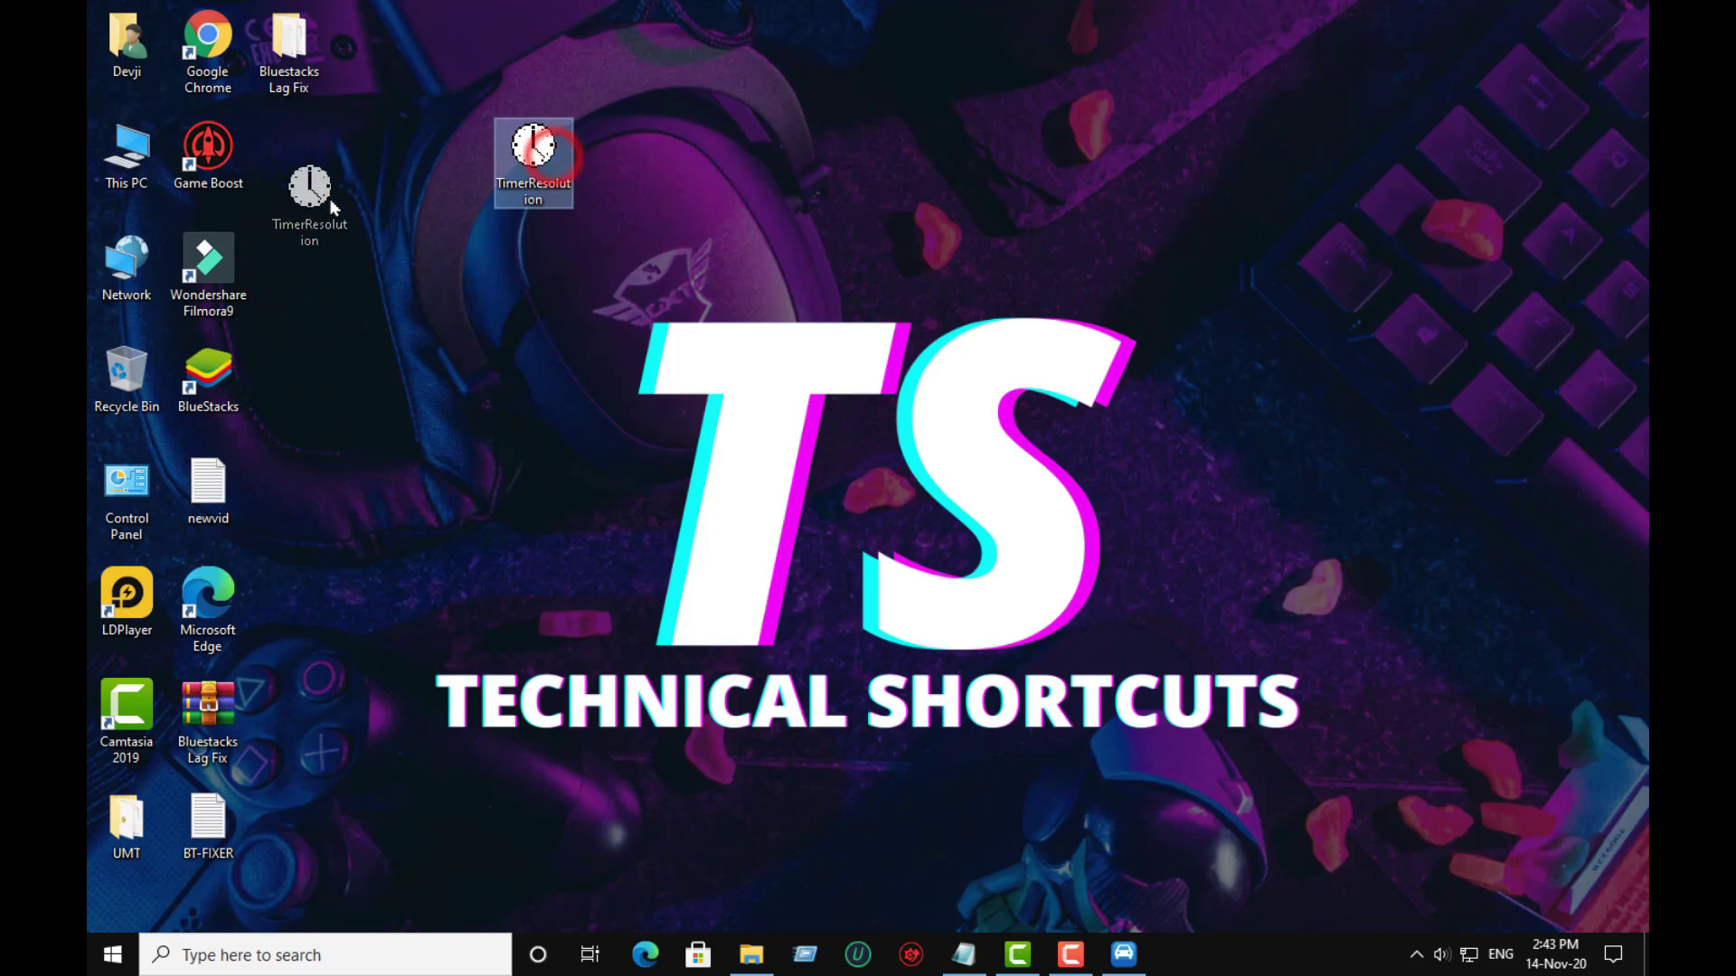
right_click(404, 380)
left_click(427, 439)
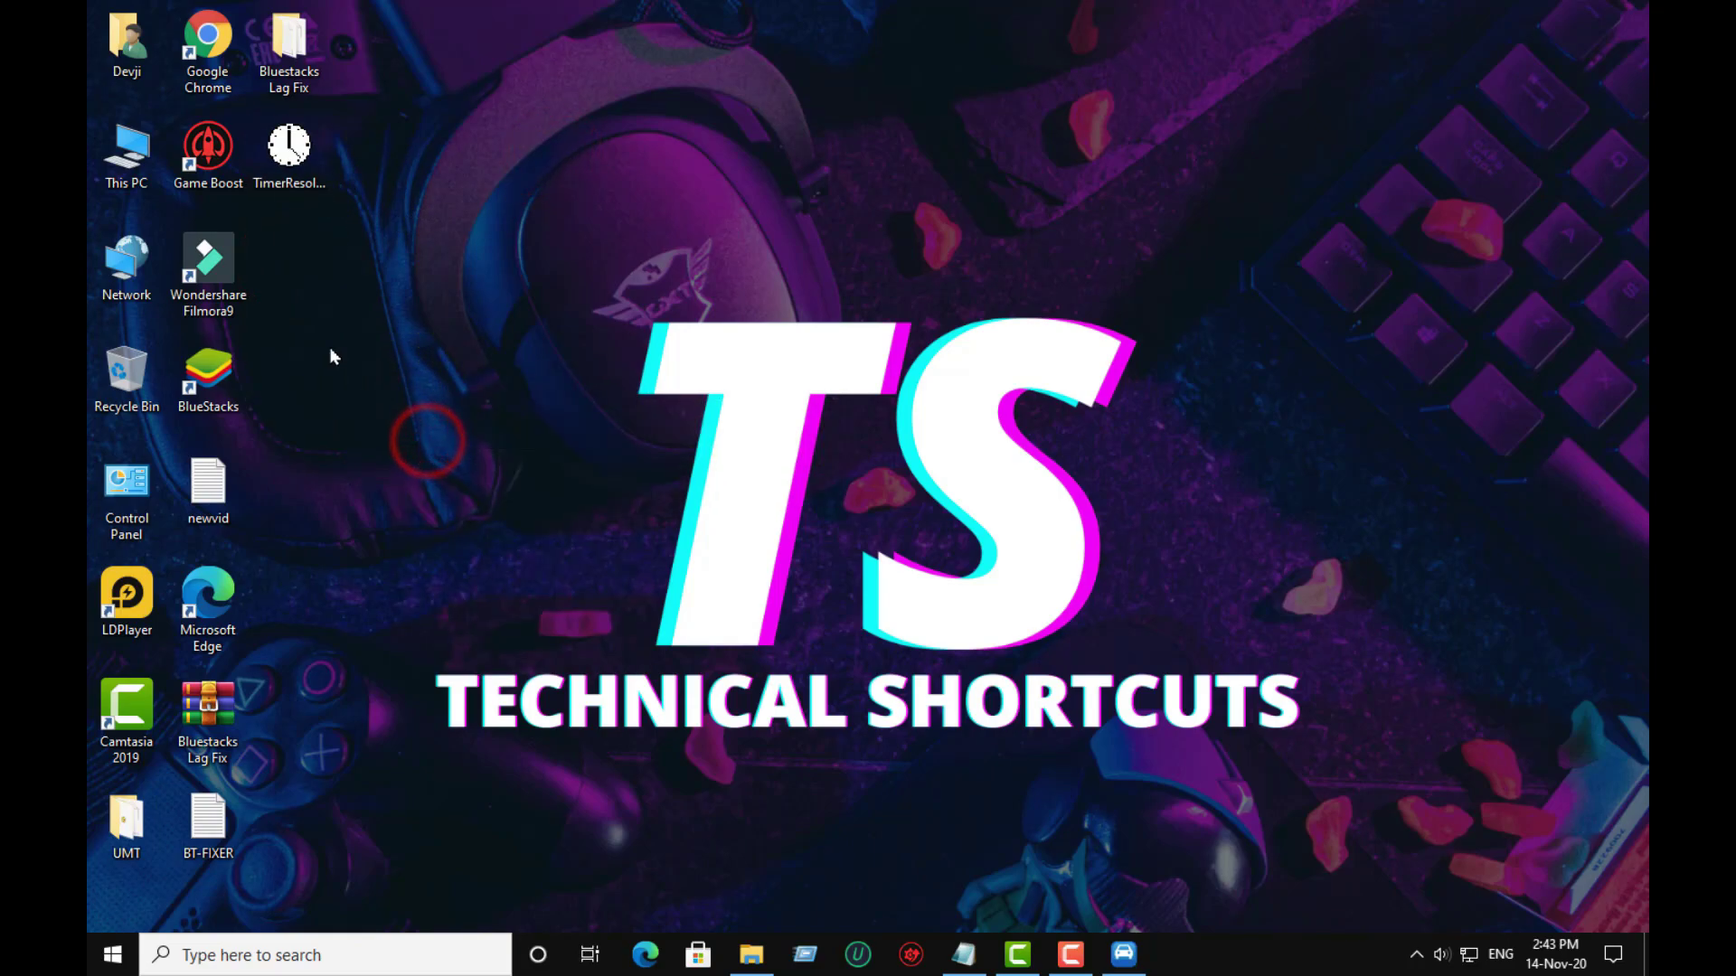
Bring up ParkControl to view its CPU parking settings and minimize it again.
left_click(1121, 951)
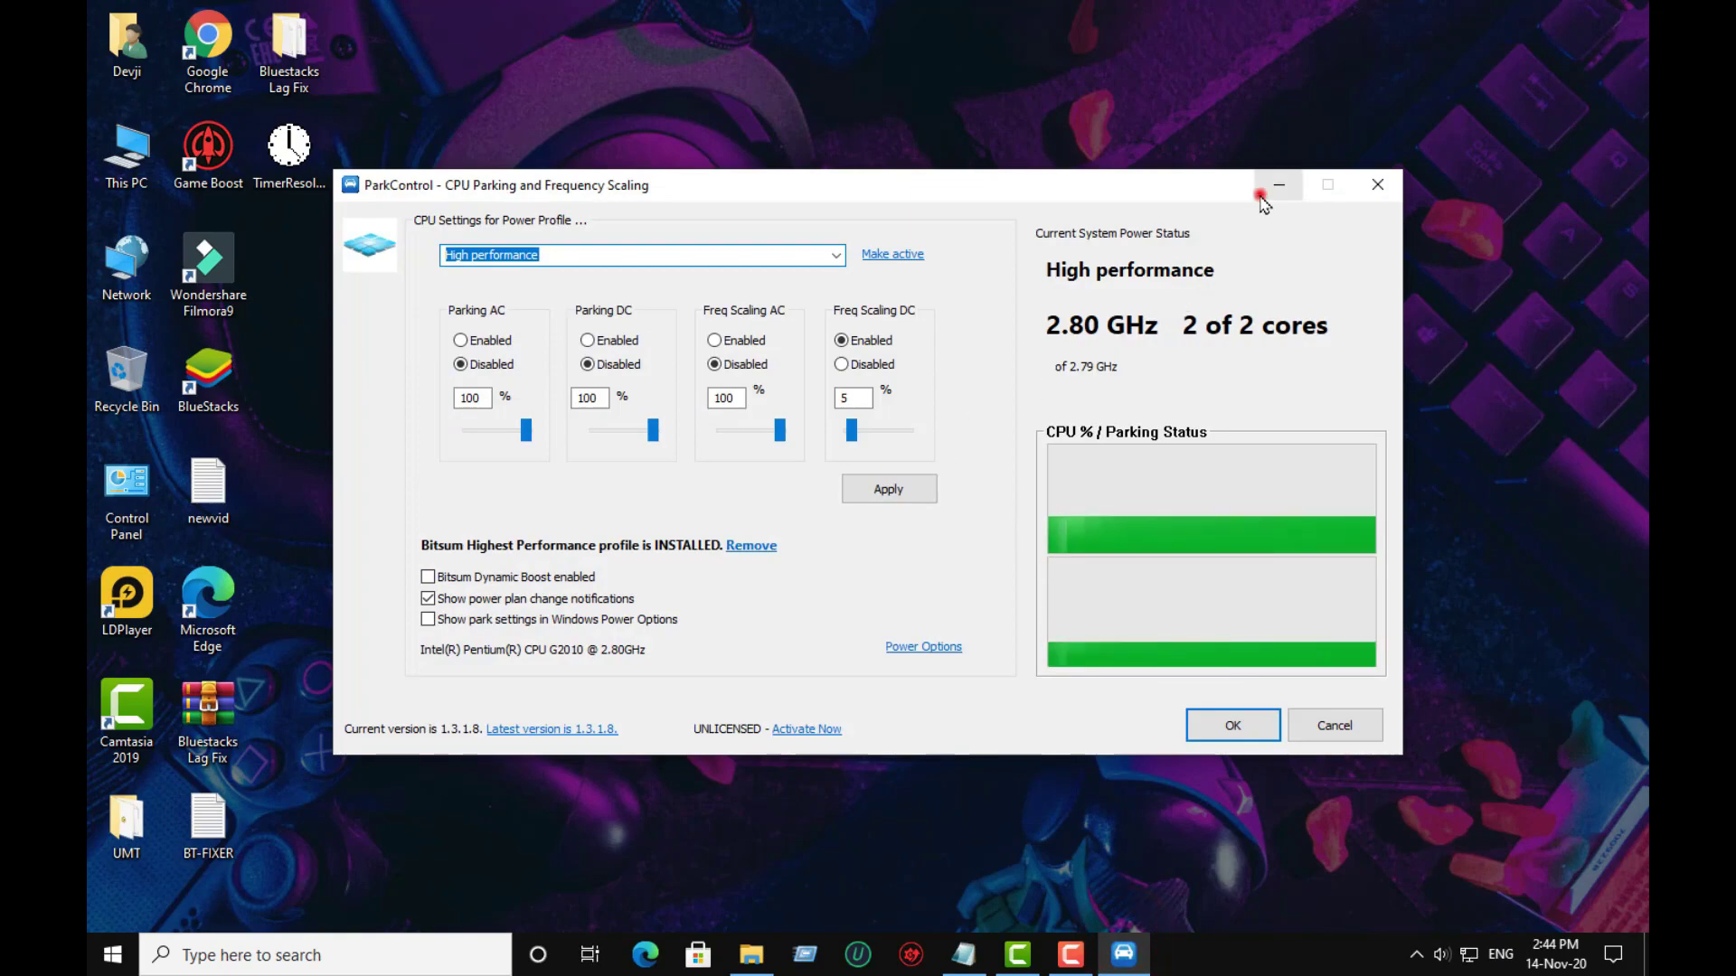
left_click(1266, 191)
left_click(1059, 956)
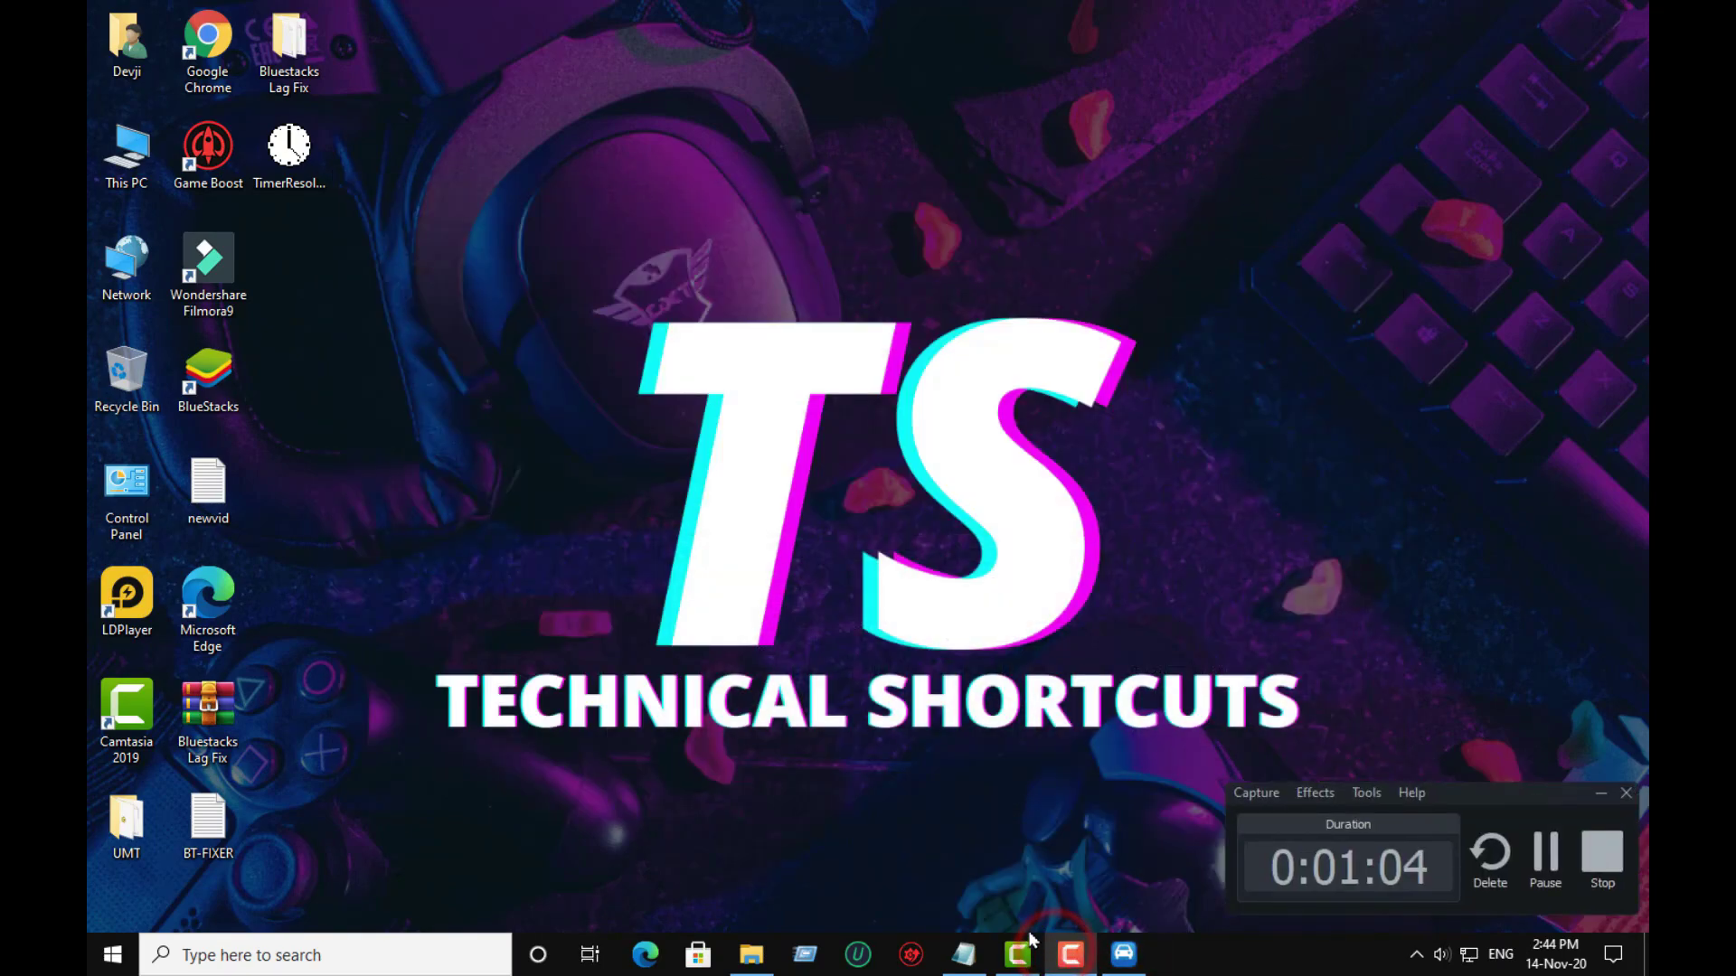
Highlight the Power Plan heading in the BT-FIXER notes and minimize the notes.
left_click(964, 954)
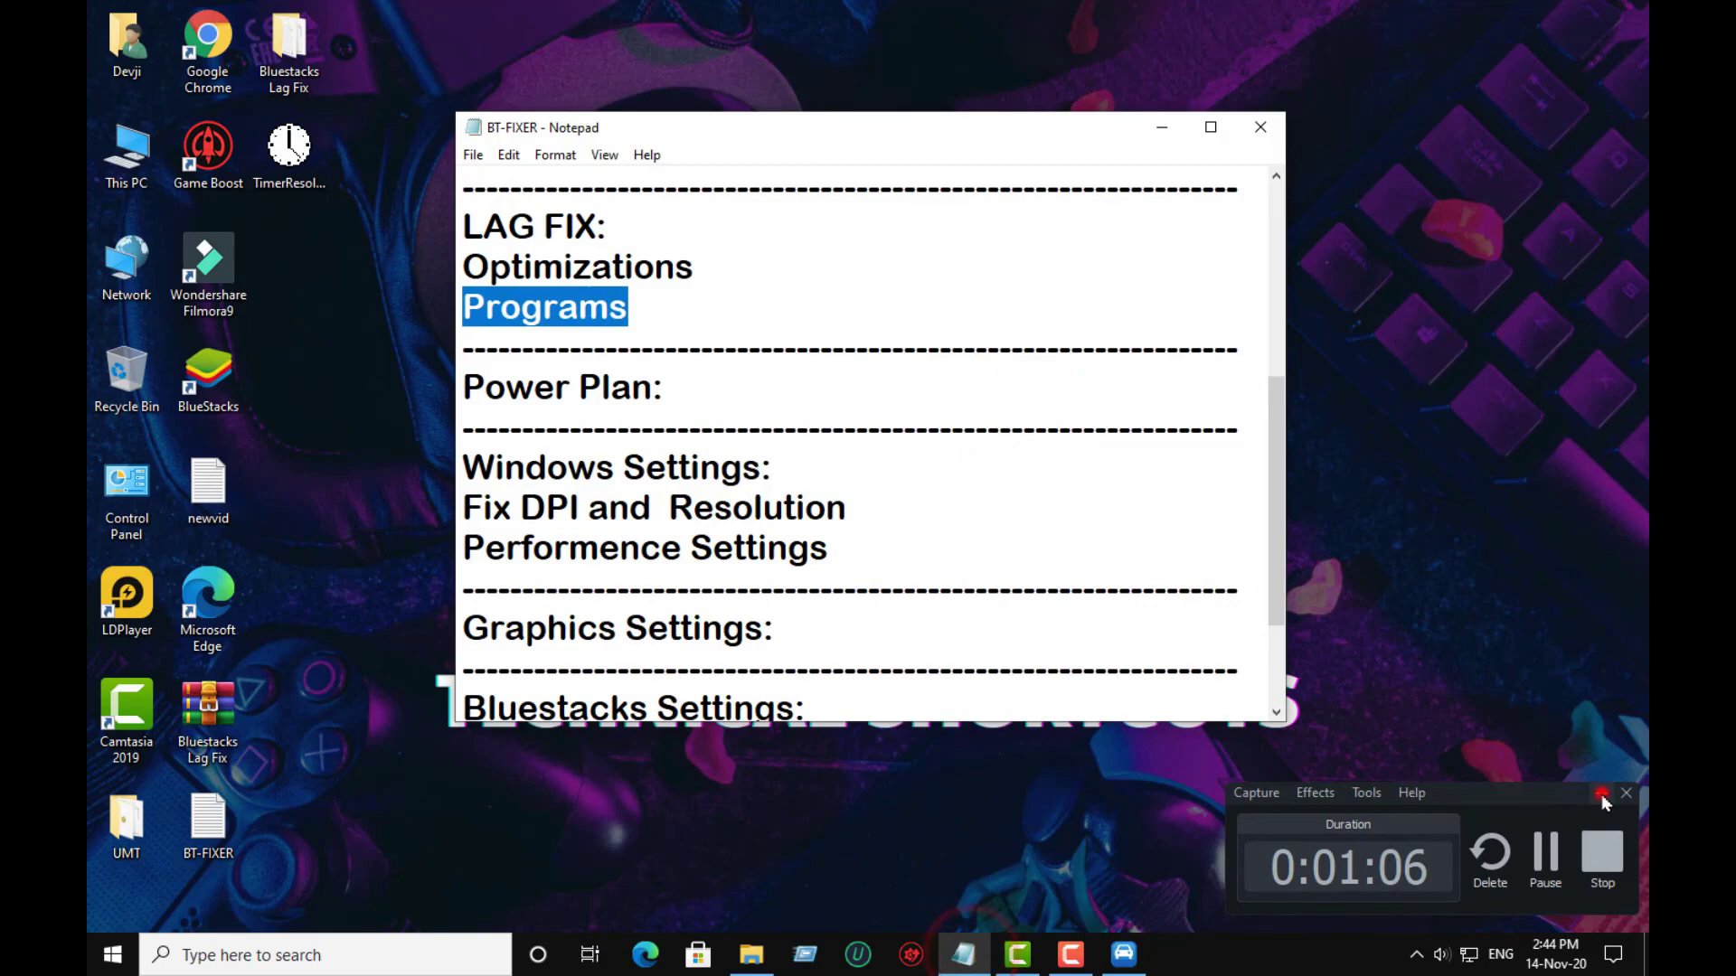
left_click(1601, 795)
left_click_drag(683, 386, 430, 384)
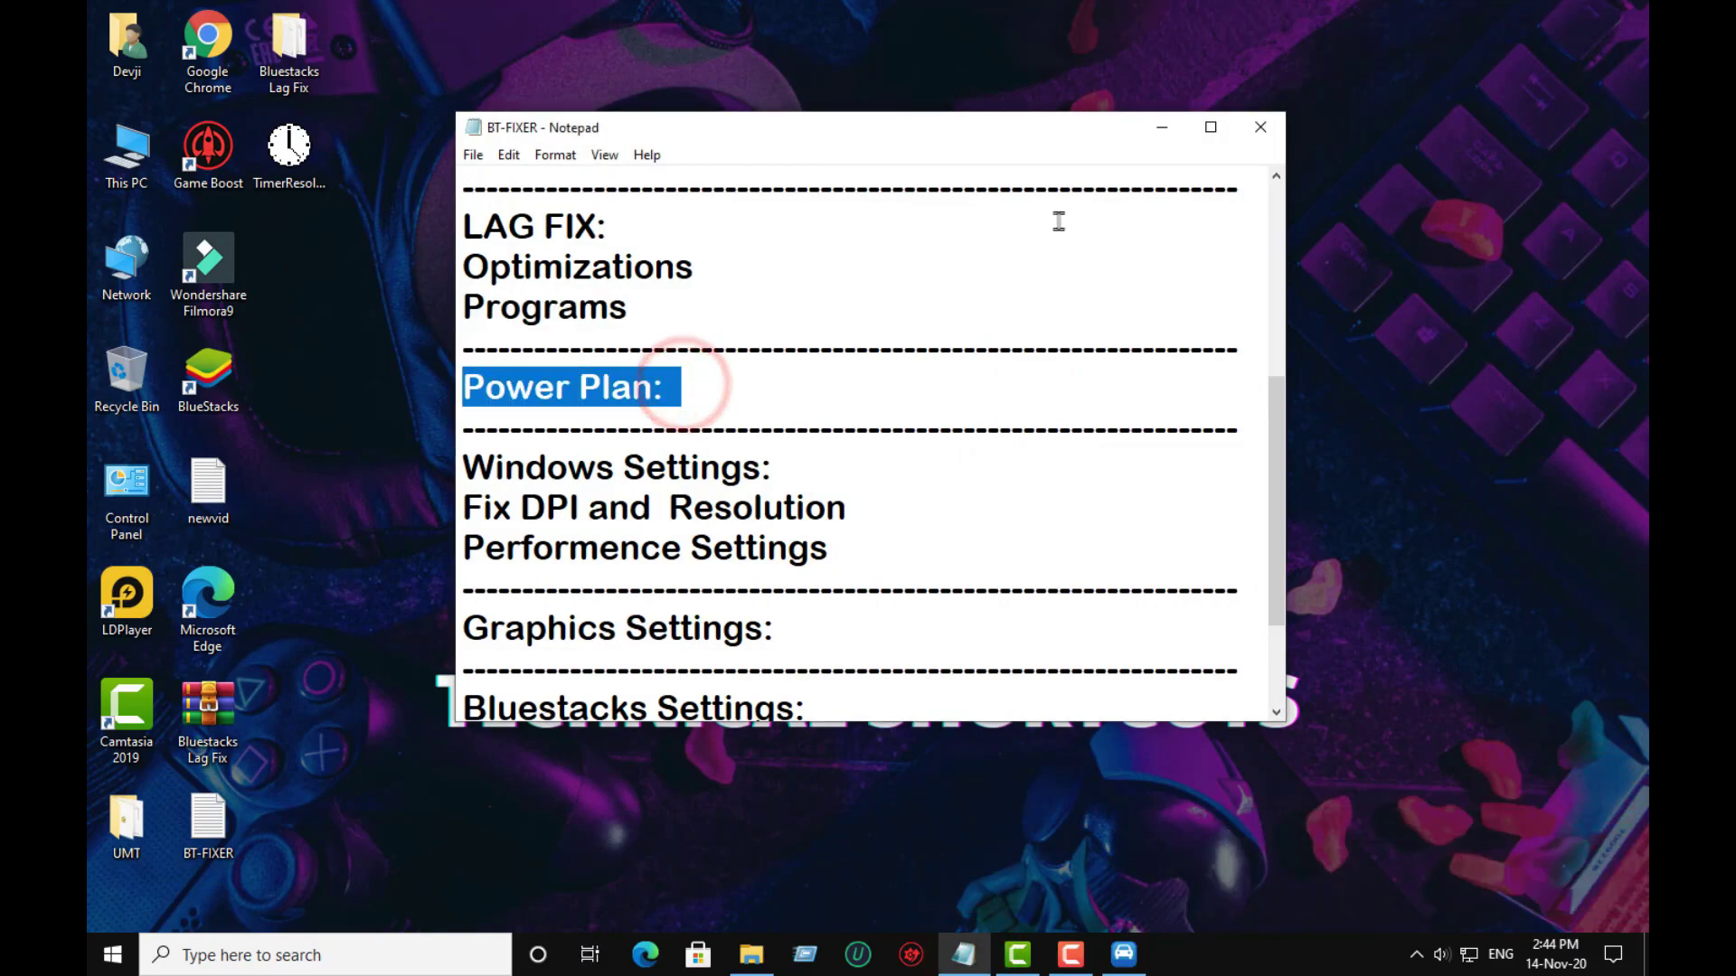
left_click(1173, 134)
Copy the powercfg command from the Power Plan by TSC file in the Bluestacks Lag Fix folder and minimize both windows.
double_click(303, 47)
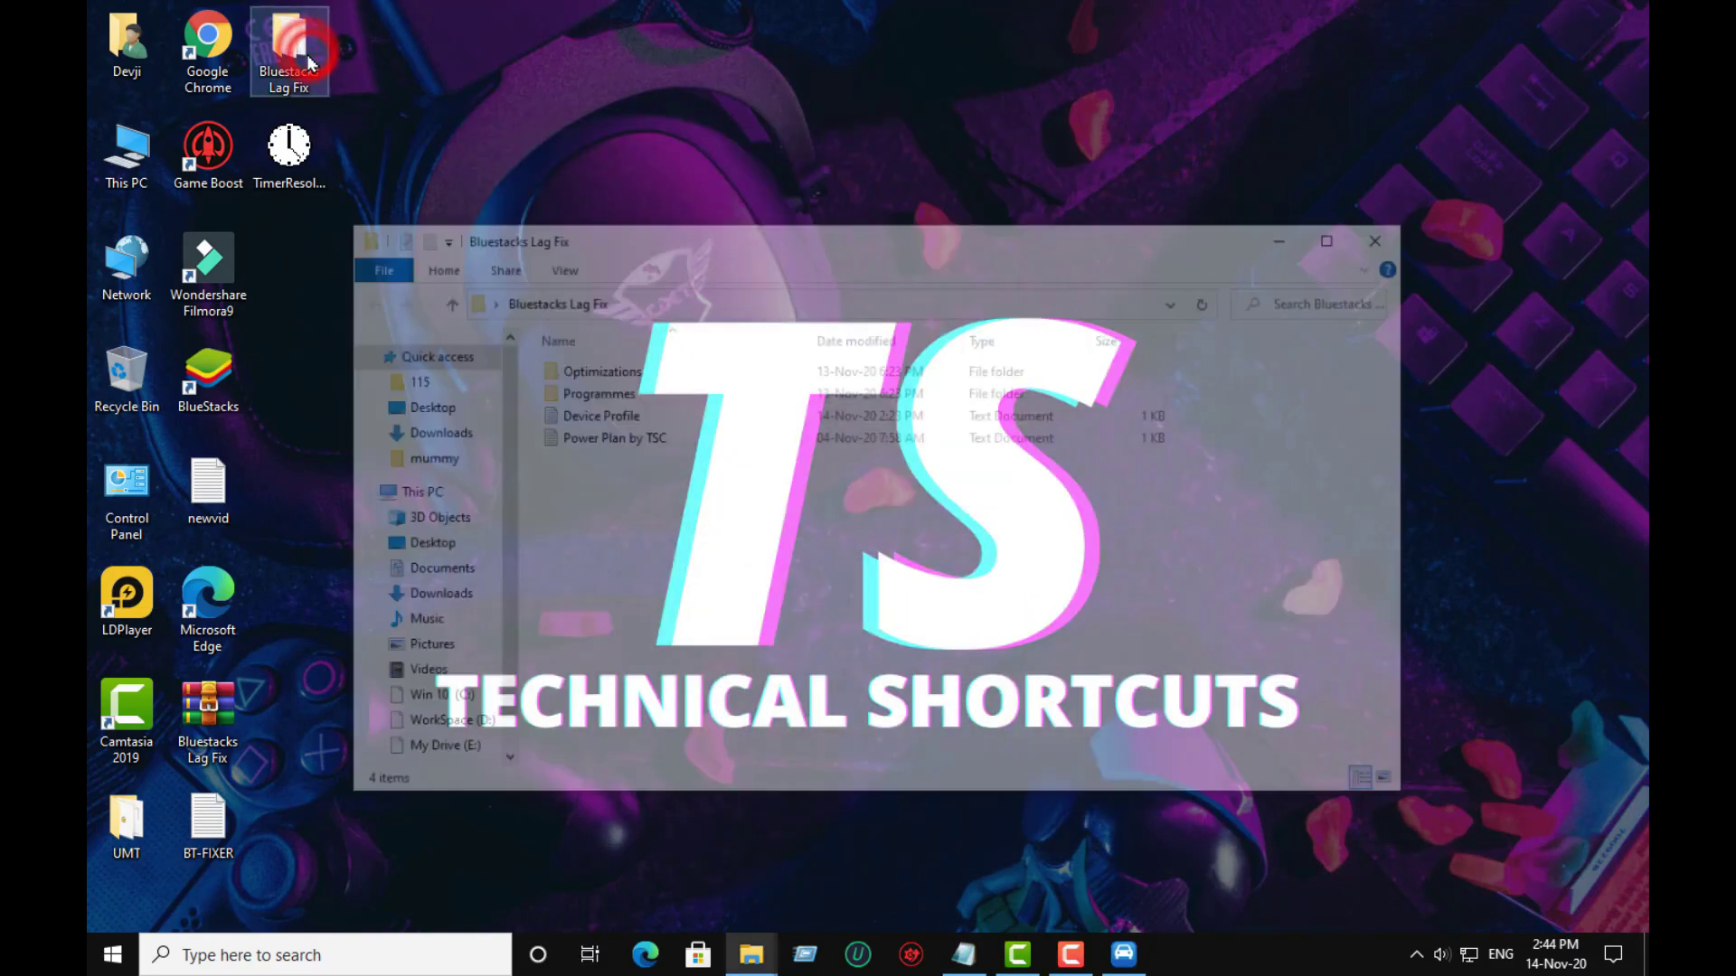
double_click(596, 440)
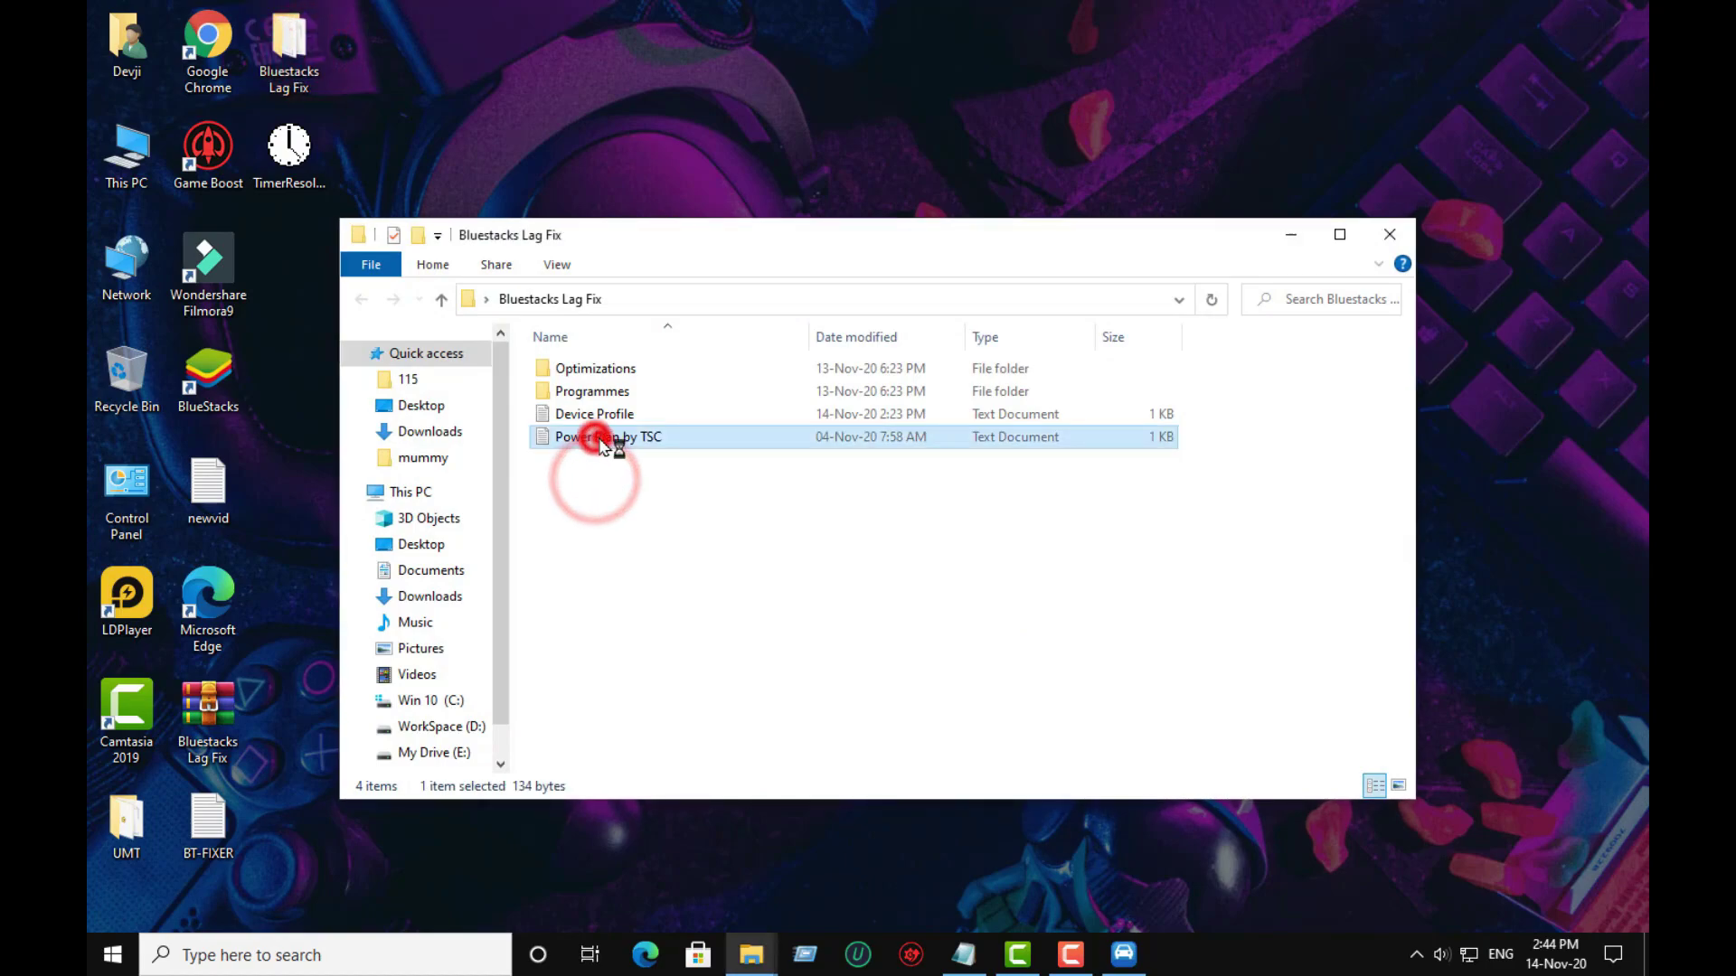
left_click_drag(861, 404, 1263, 437)
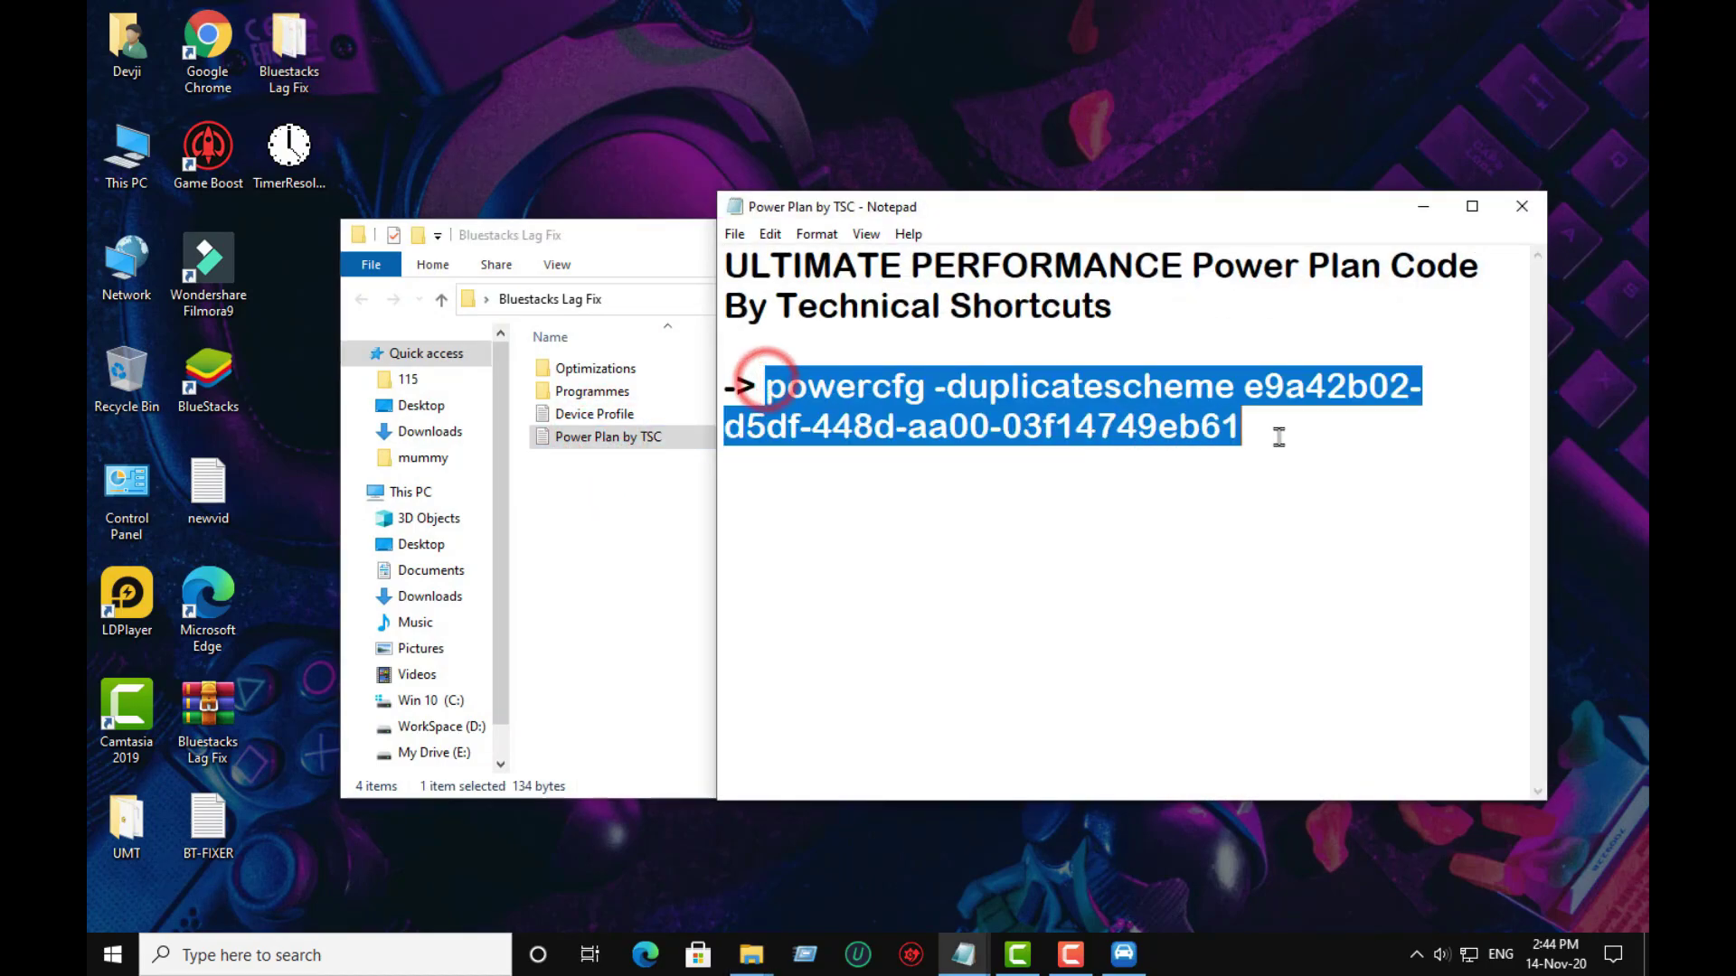
right_click(1130, 431)
left_click(1183, 502)
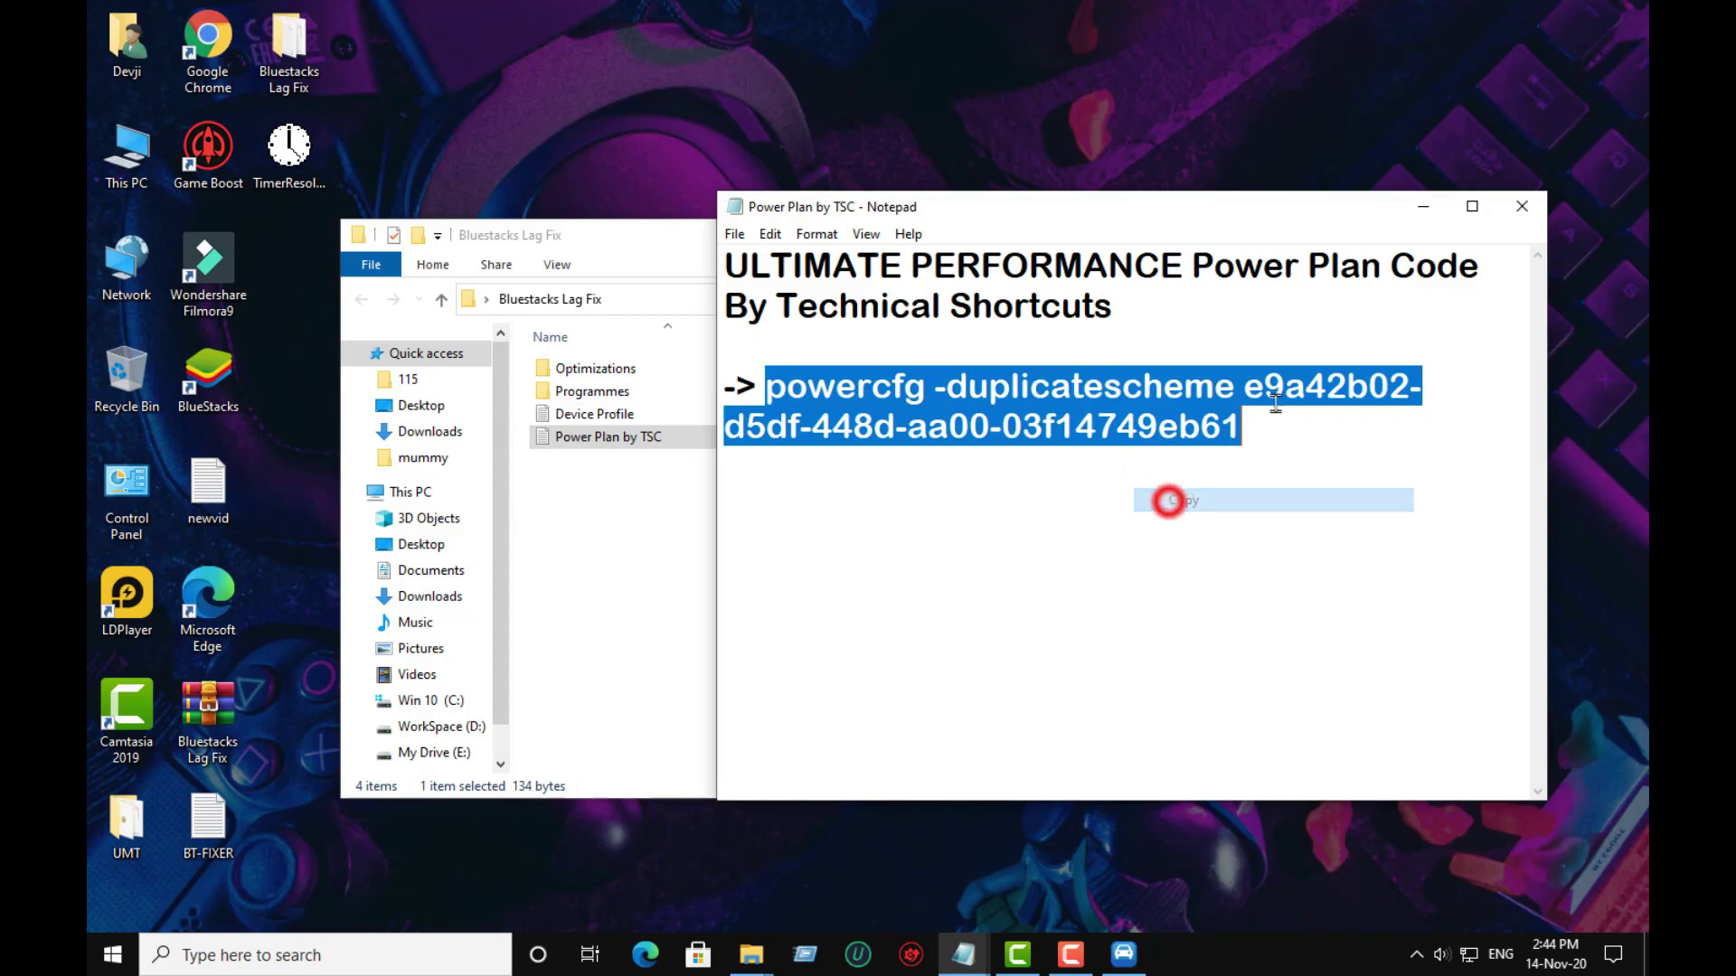
left_click(1423, 206)
left_click(1286, 240)
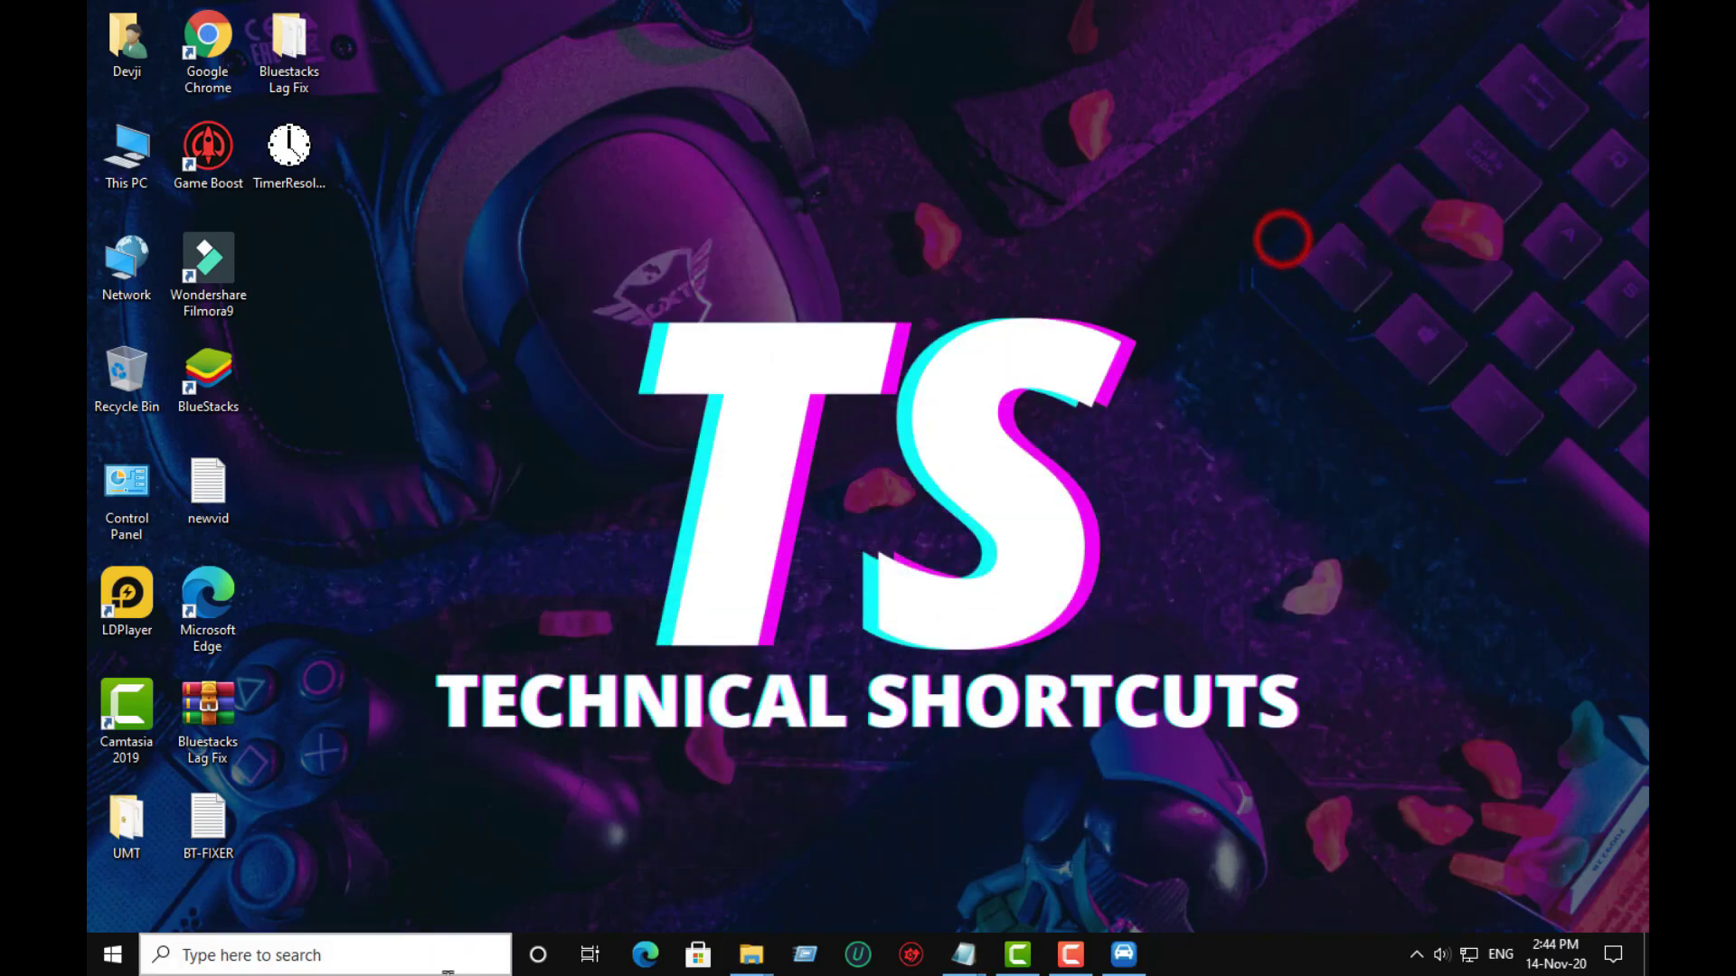
Open Command Prompt and run powercfg -duplicatescheme e9a42b02-d5df-448d-aa00-03f14749eb61 to add the Ultimate Performance power plan.
left_click(446, 956)
type("cmd")
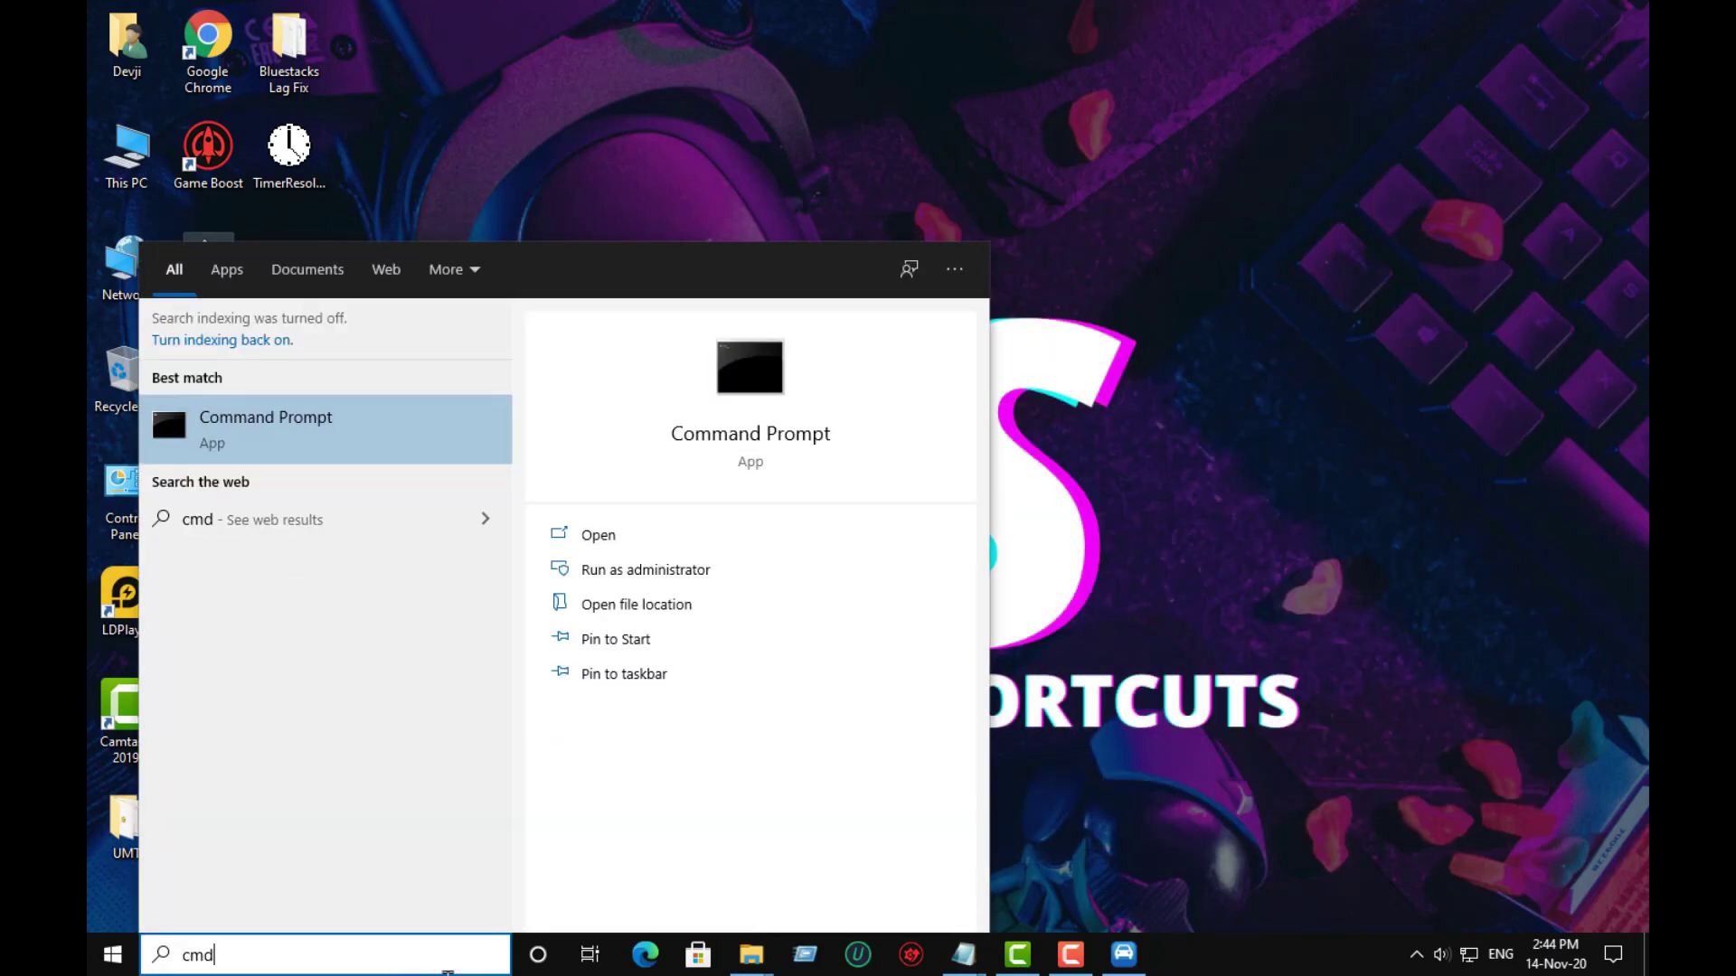
left_click(387, 421)
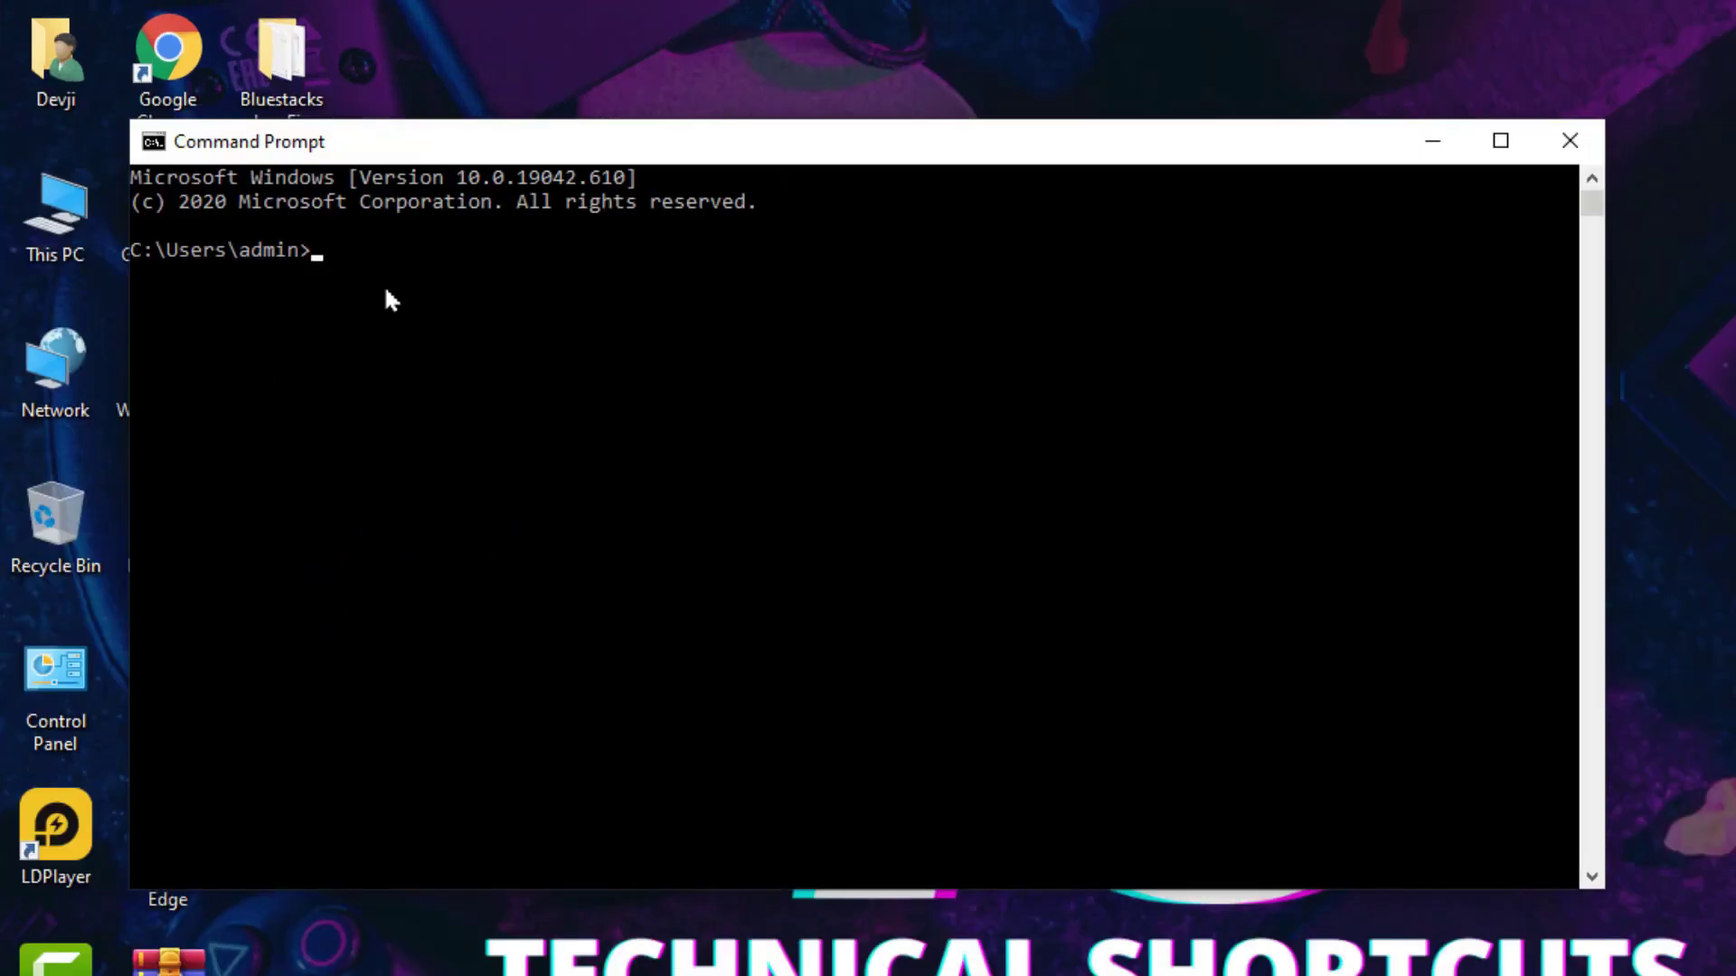
right_click(356, 258)
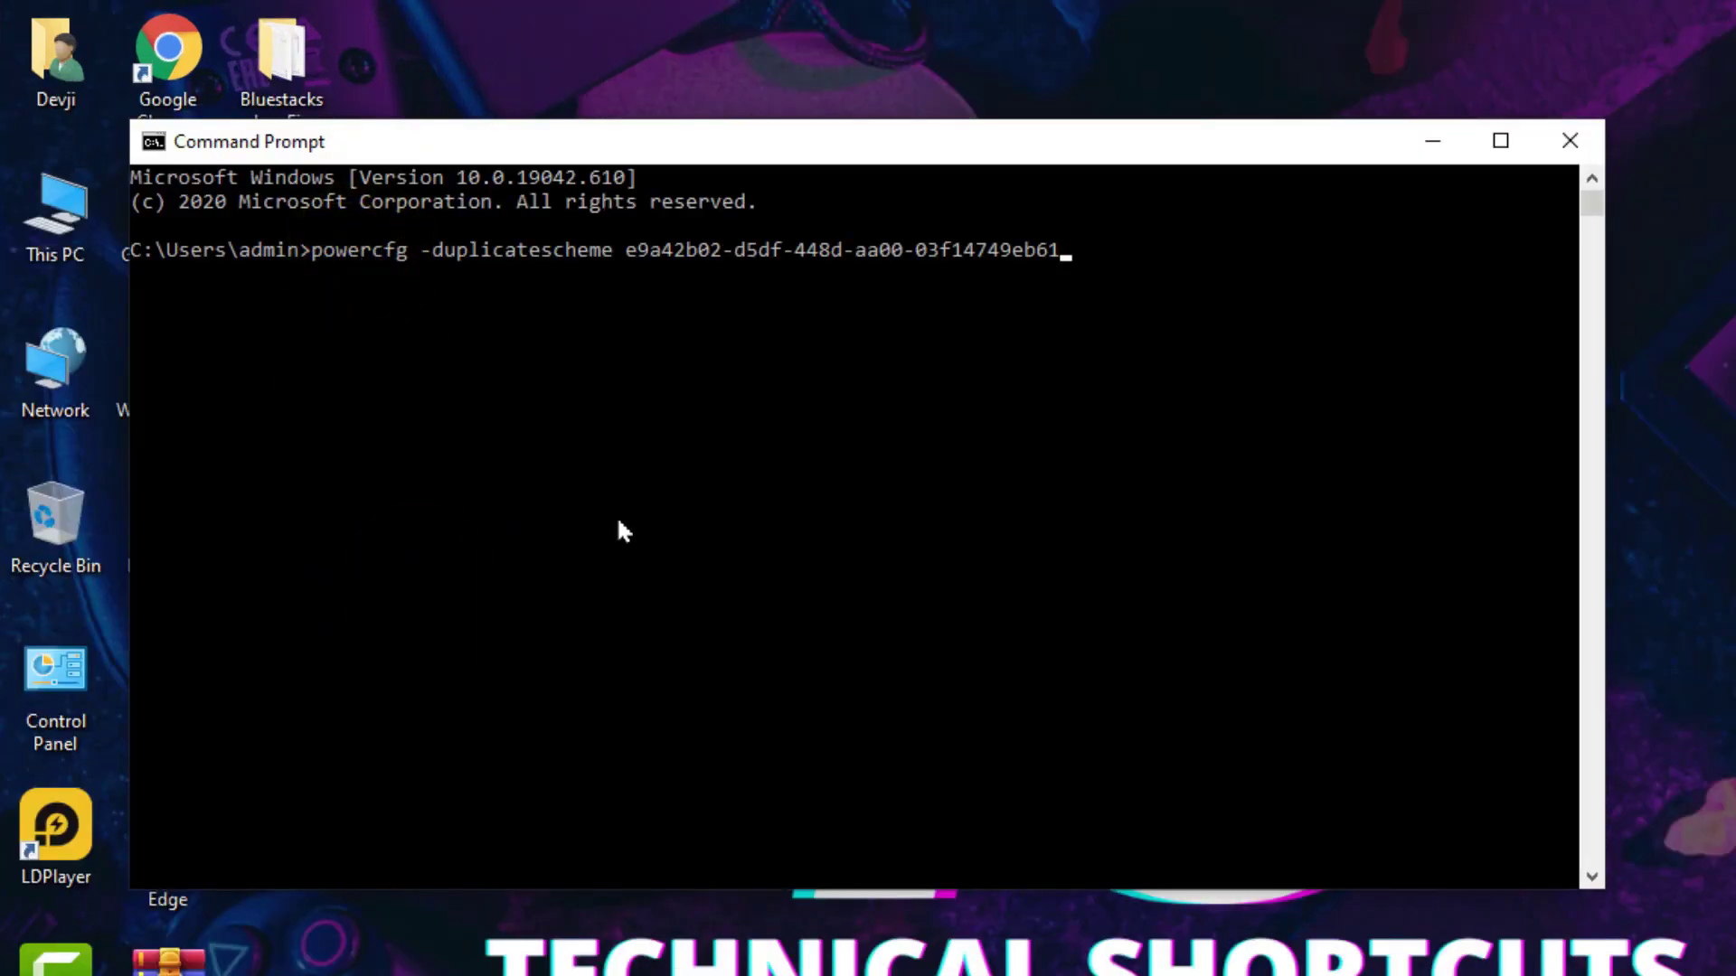
key("Return")
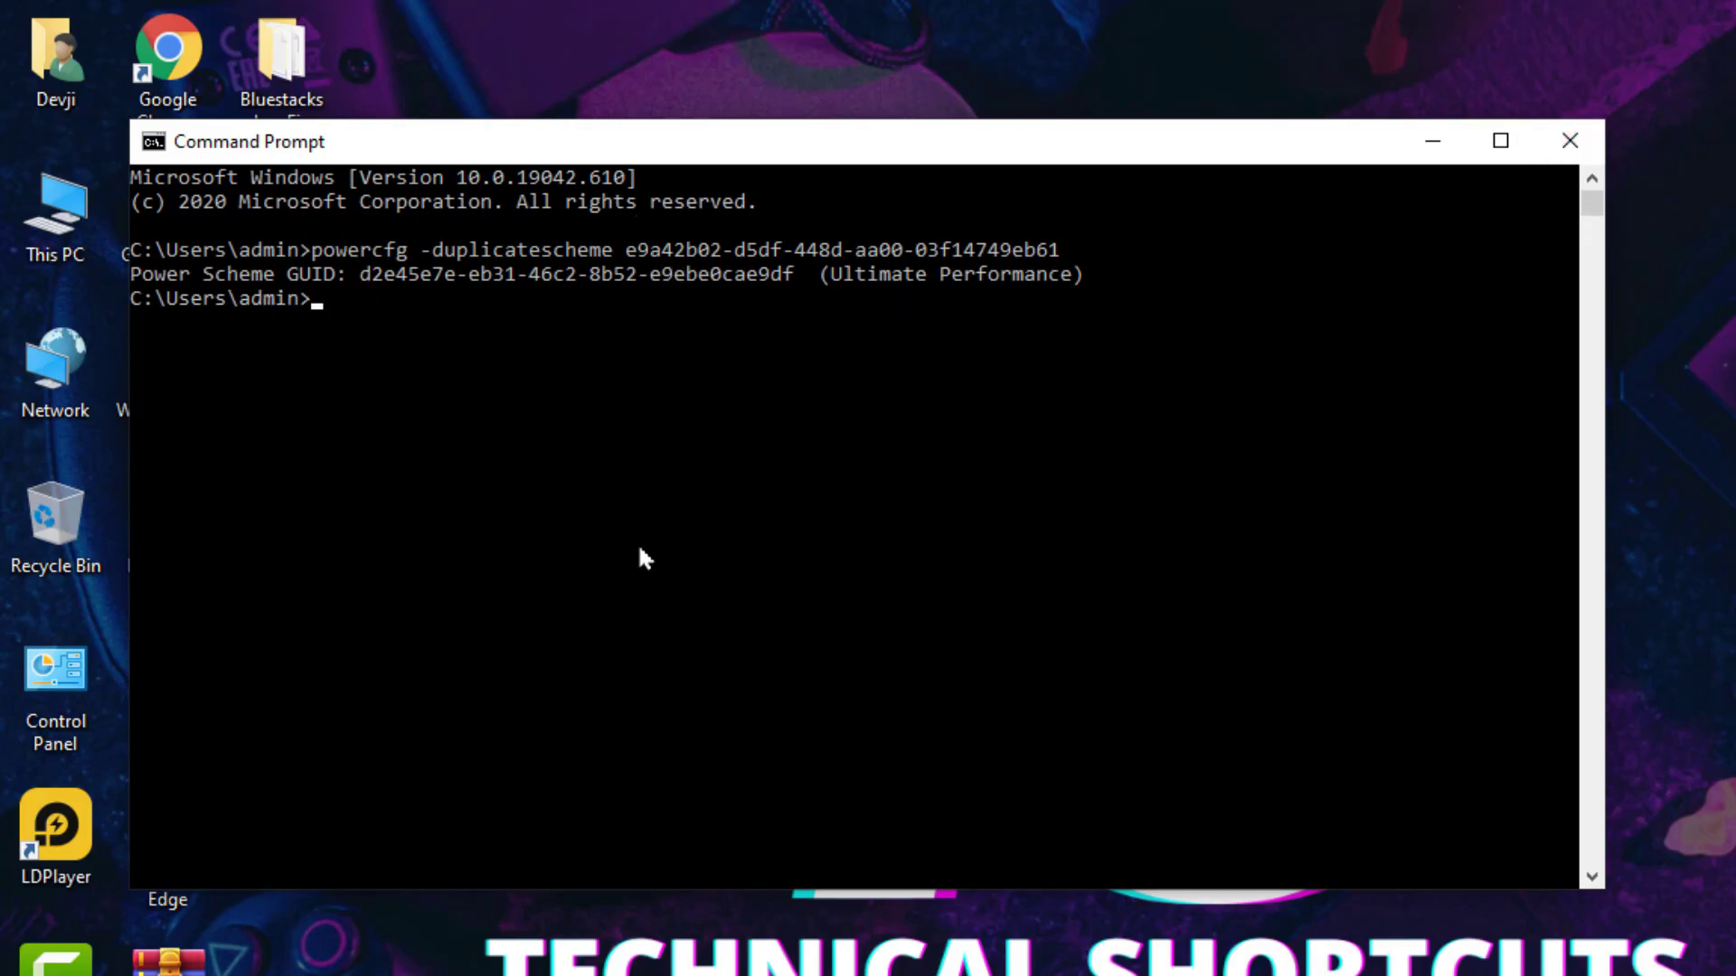
Exit Command Prompt and refresh the desktop.
type("exit")
key("Return")
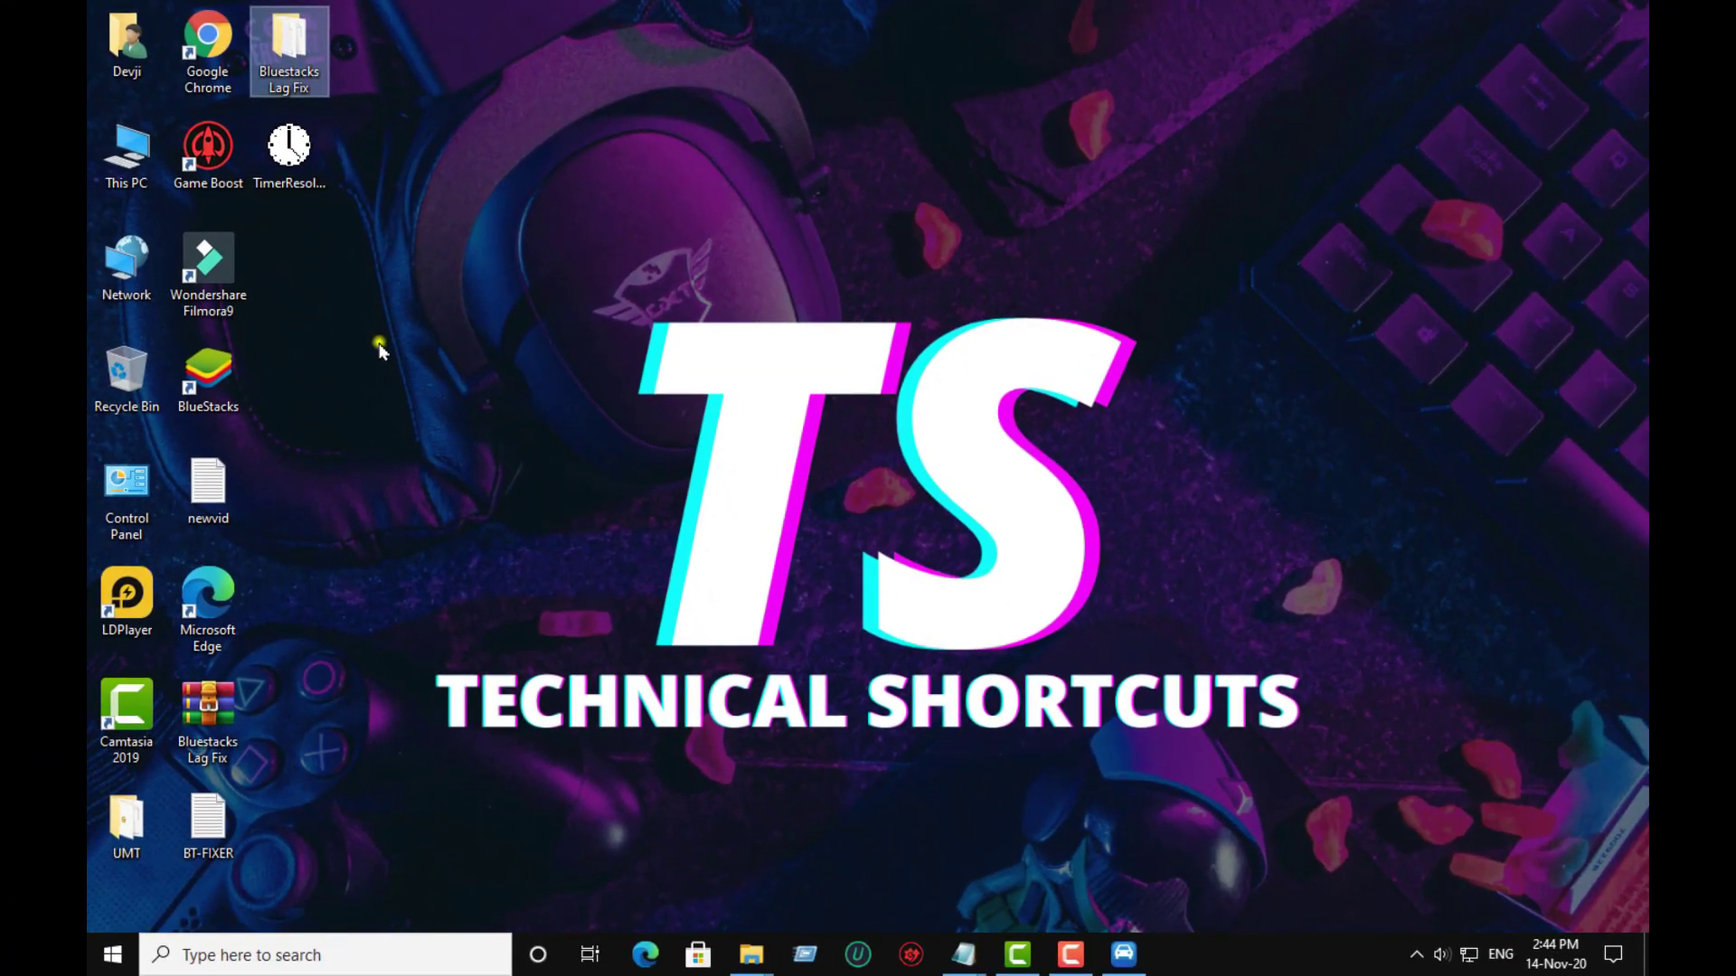
right_click(379, 351)
left_click(406, 404)
Search for the power plan settings, activate the middle Ultimate Performance plan in Power Options, and close the window.
left_click(101, 958)
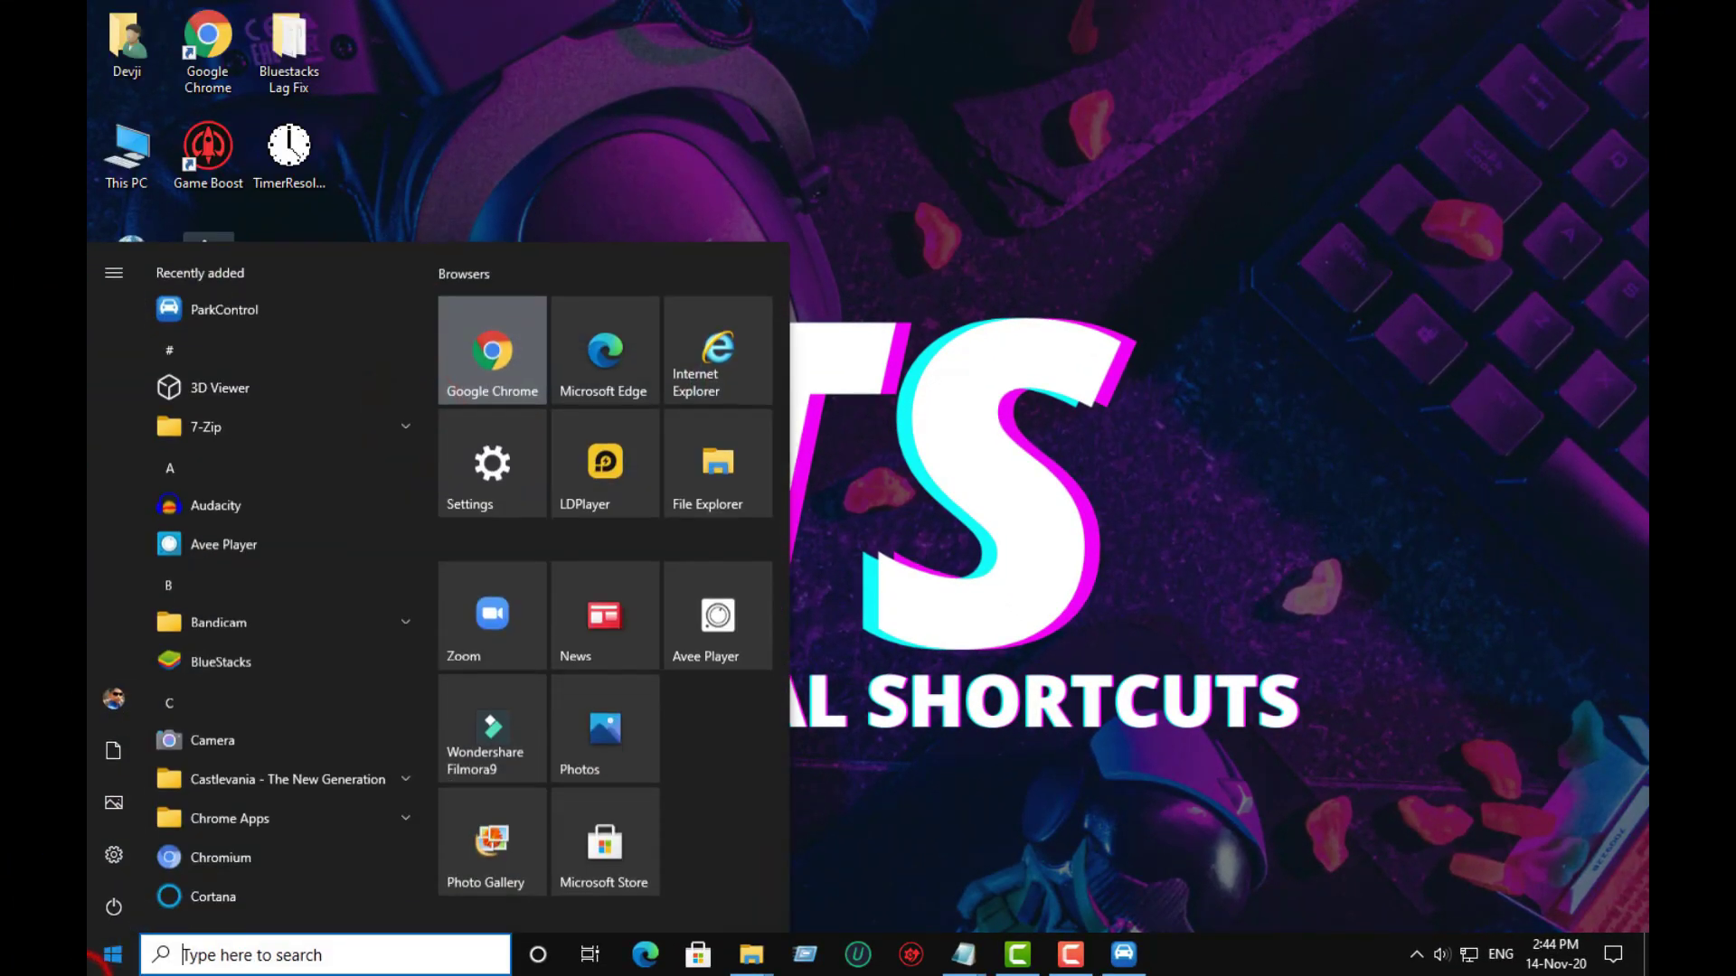
type("powe")
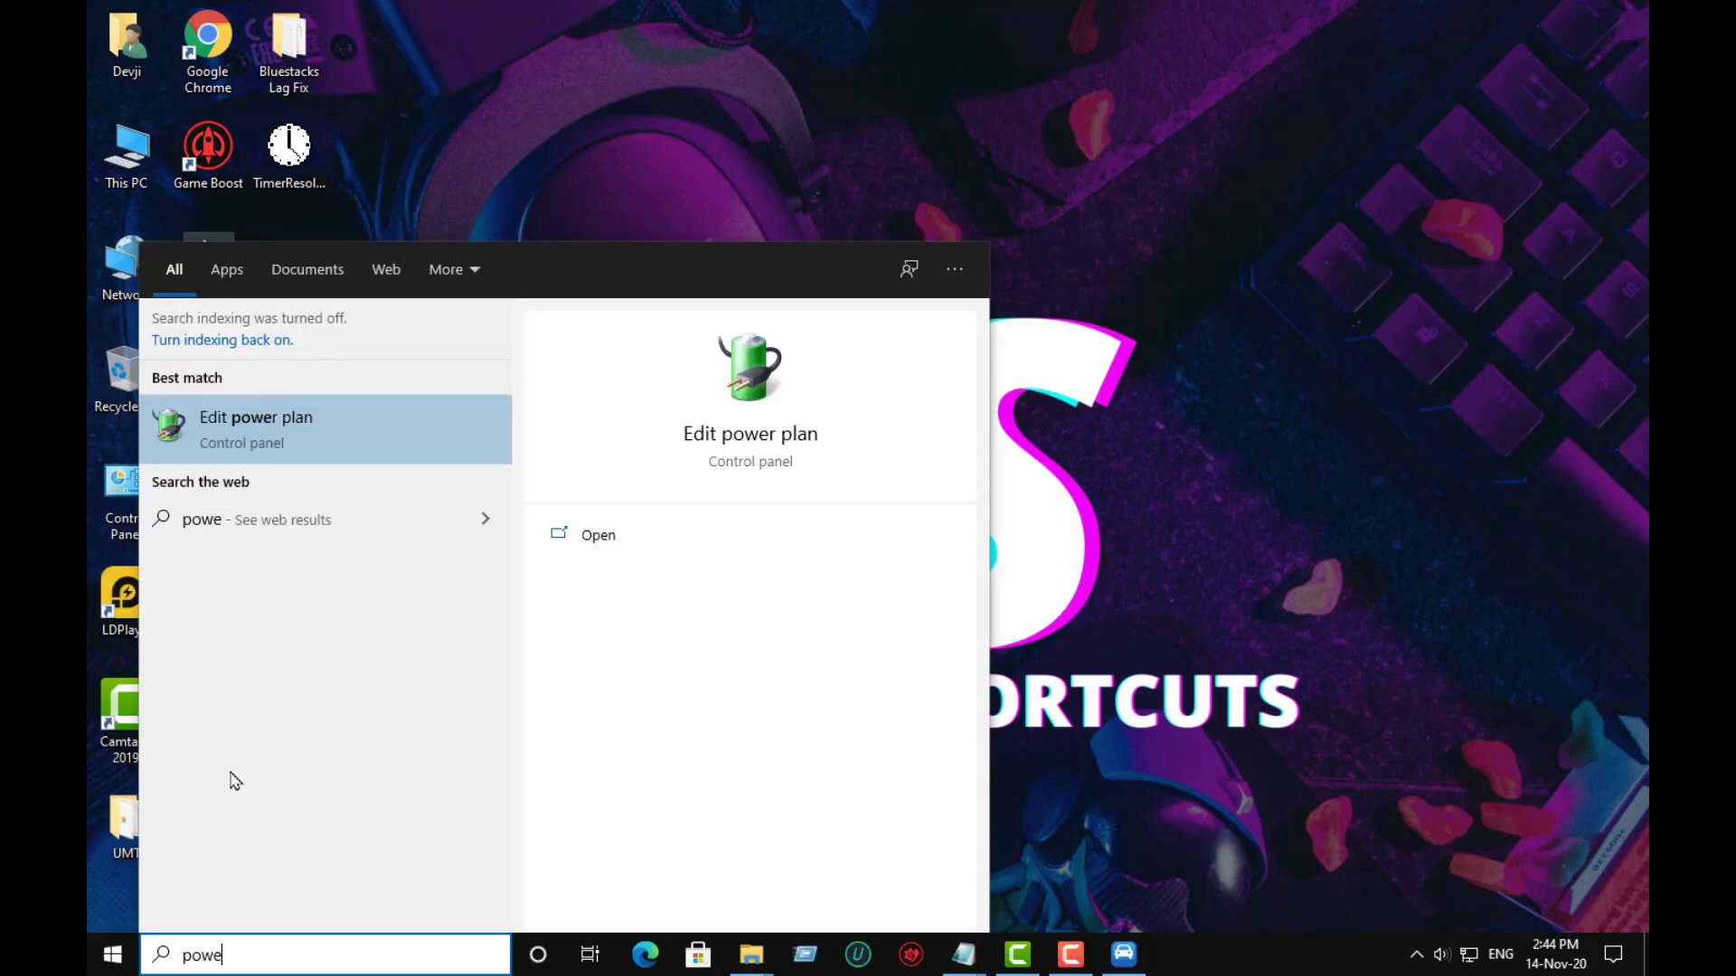
left_click(378, 431)
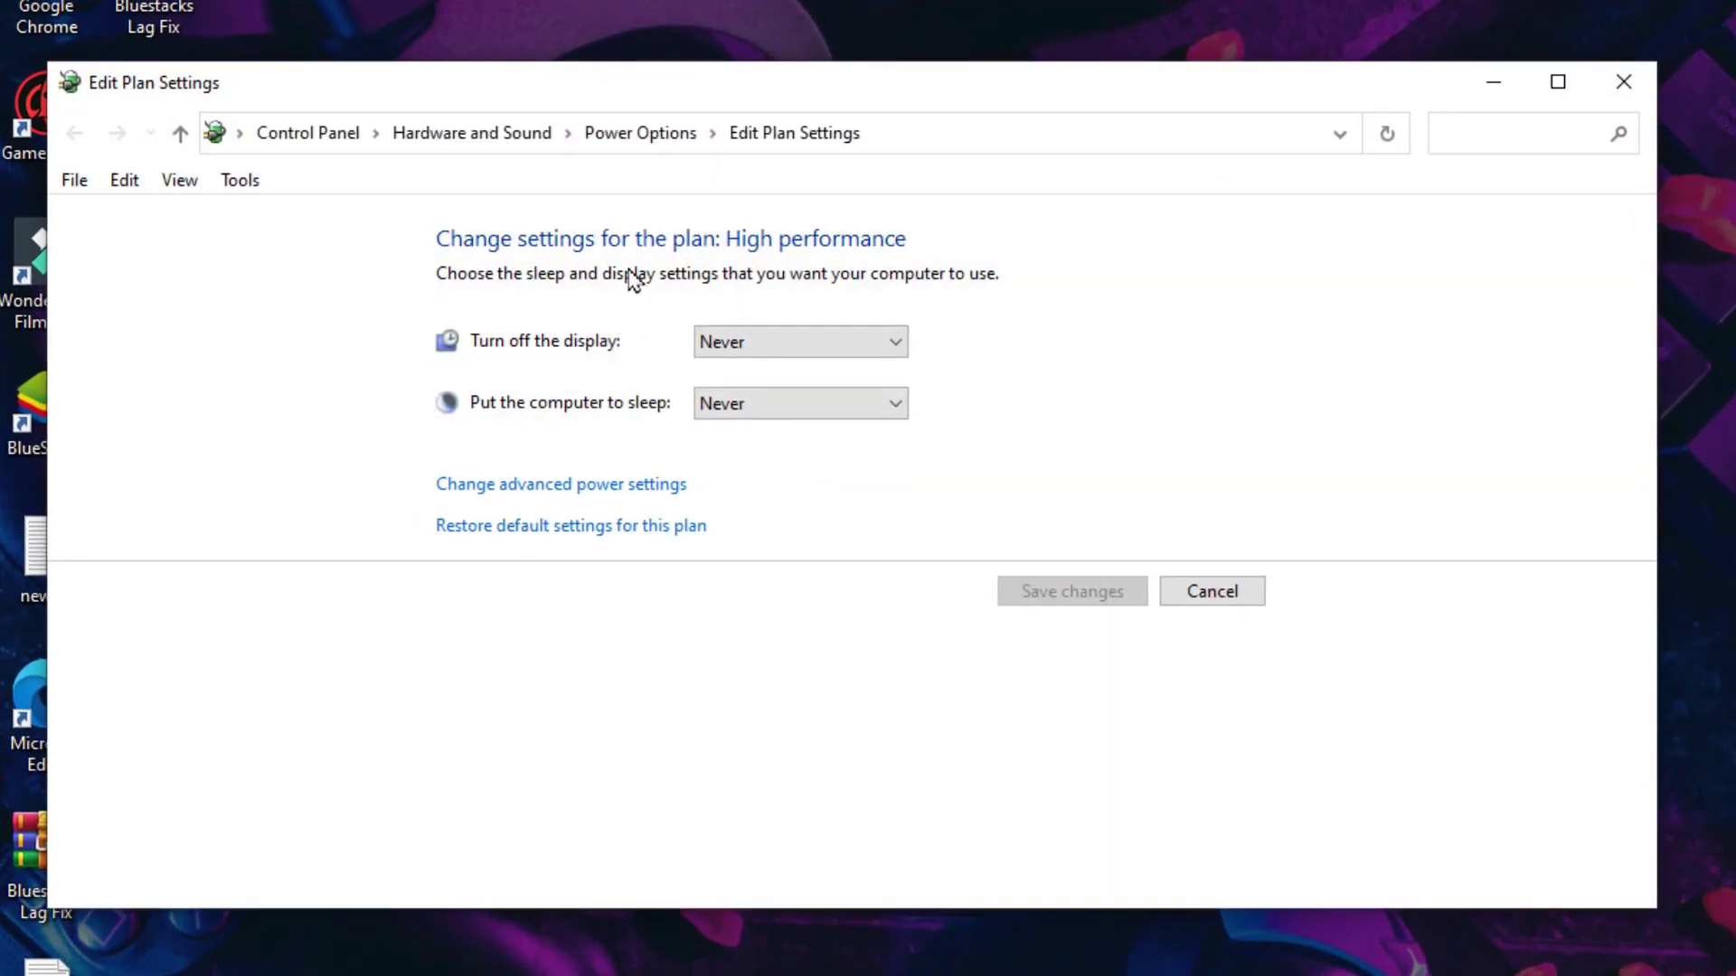
left_click(663, 120)
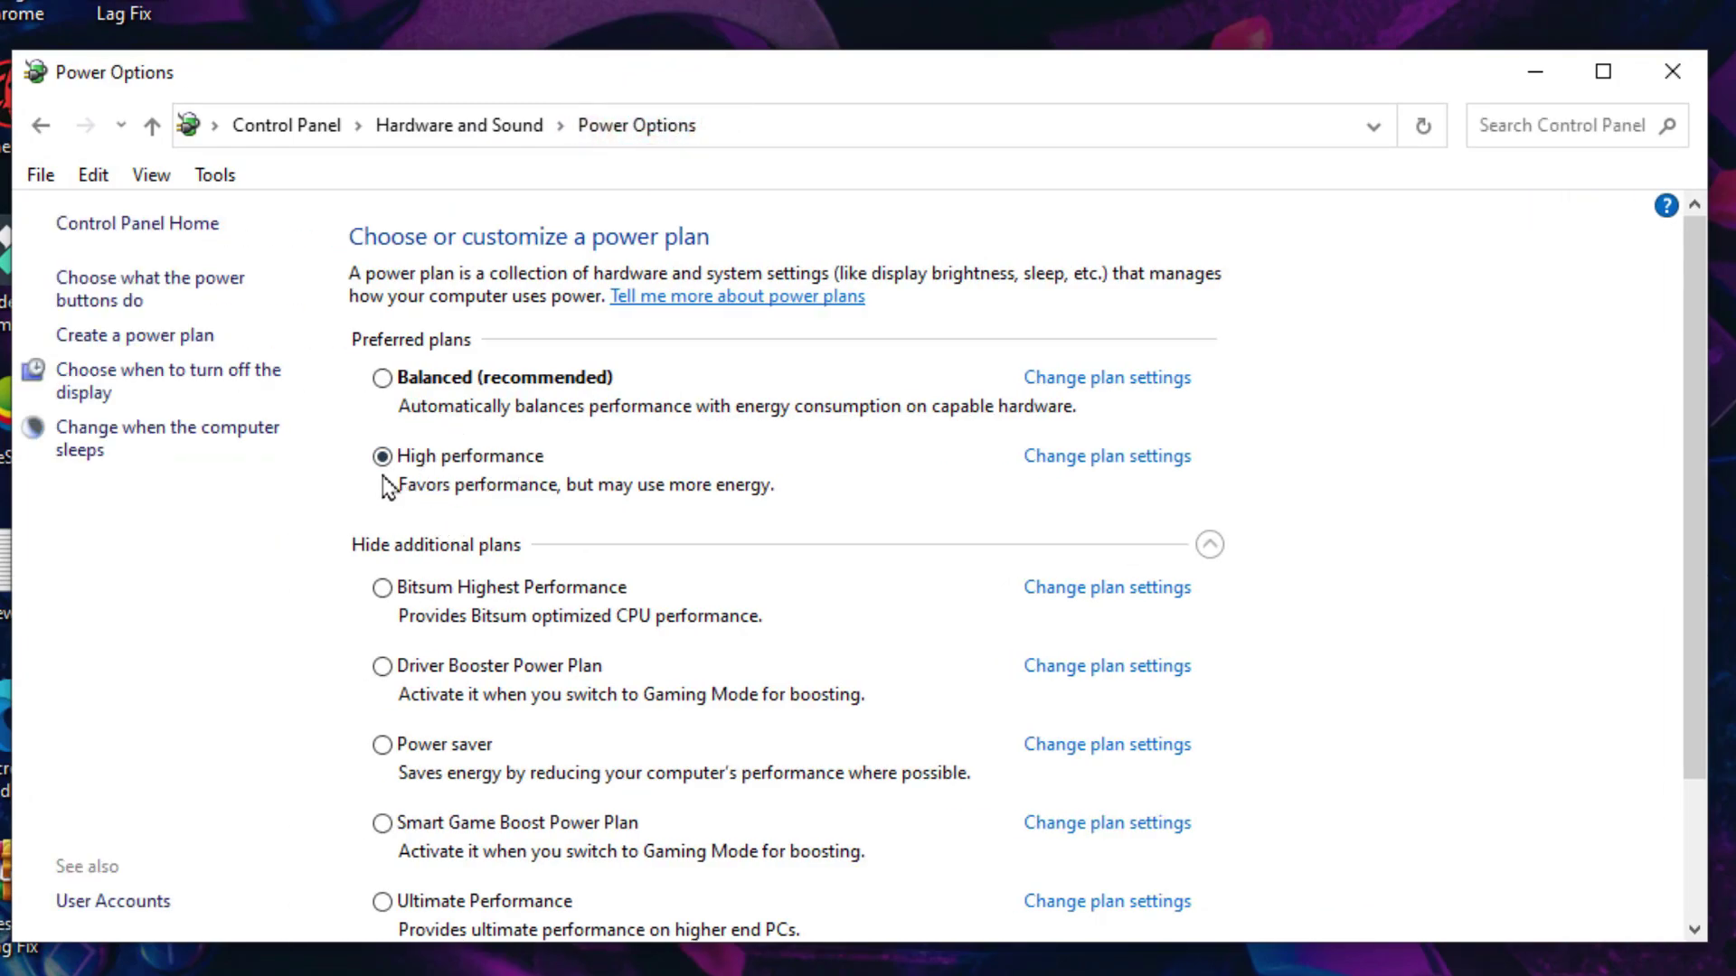
scroll(558, 552, "down", 3)
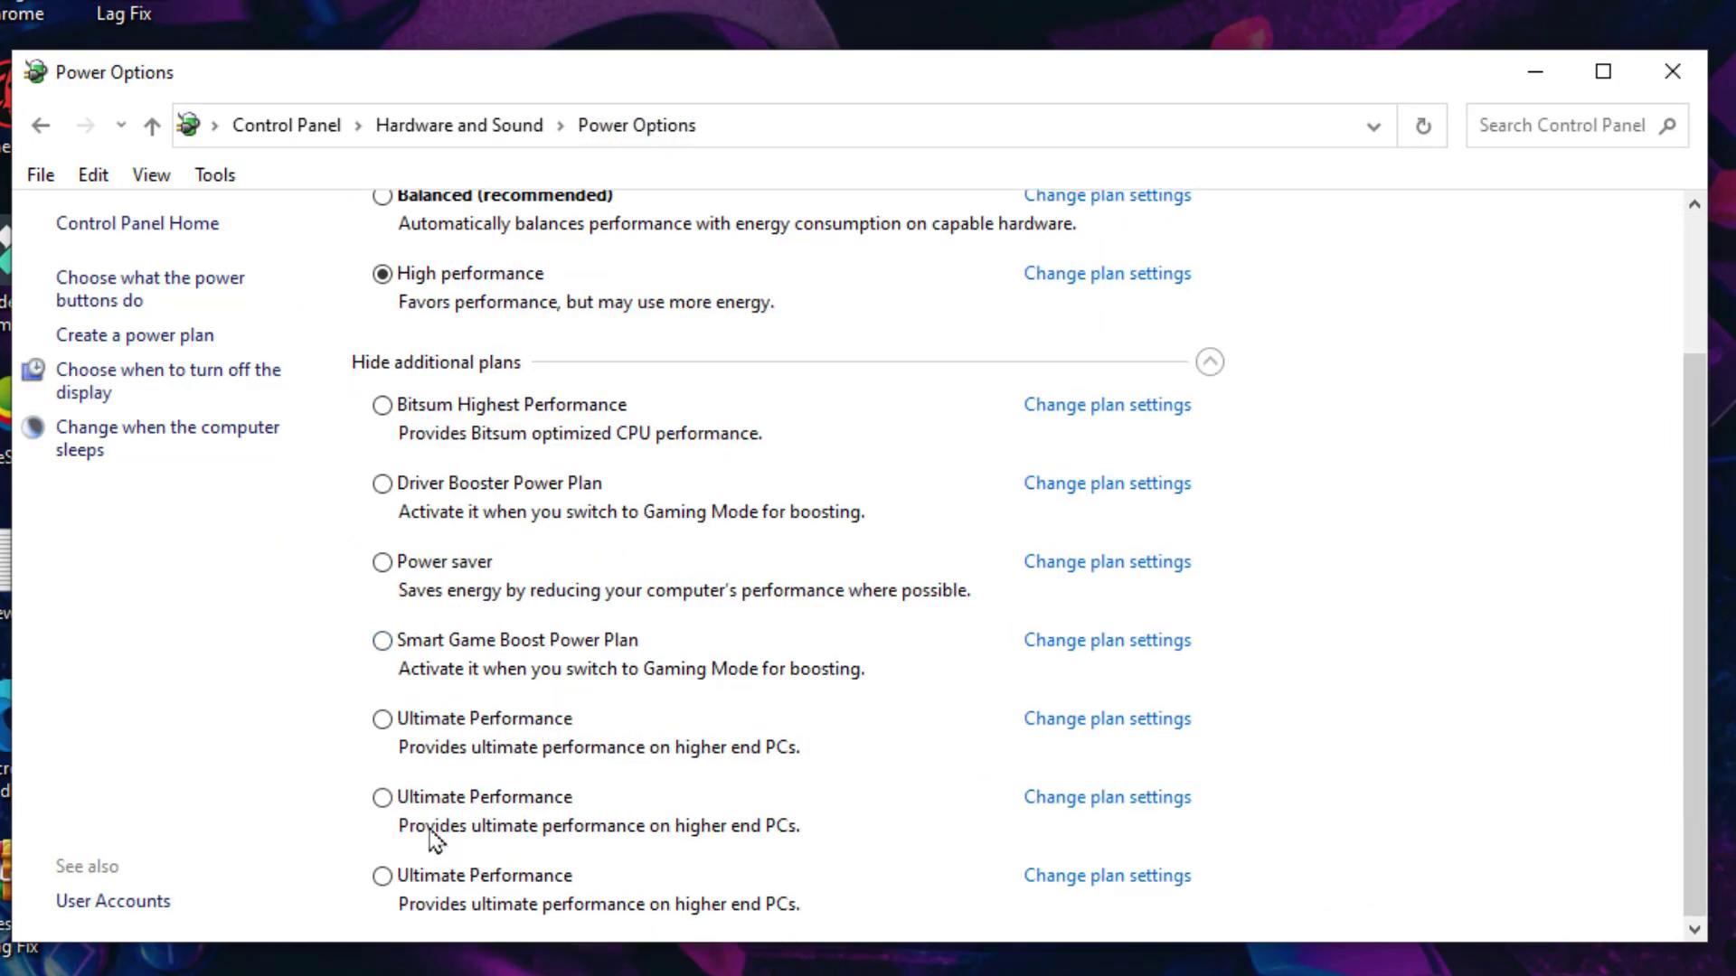
left_click(383, 799)
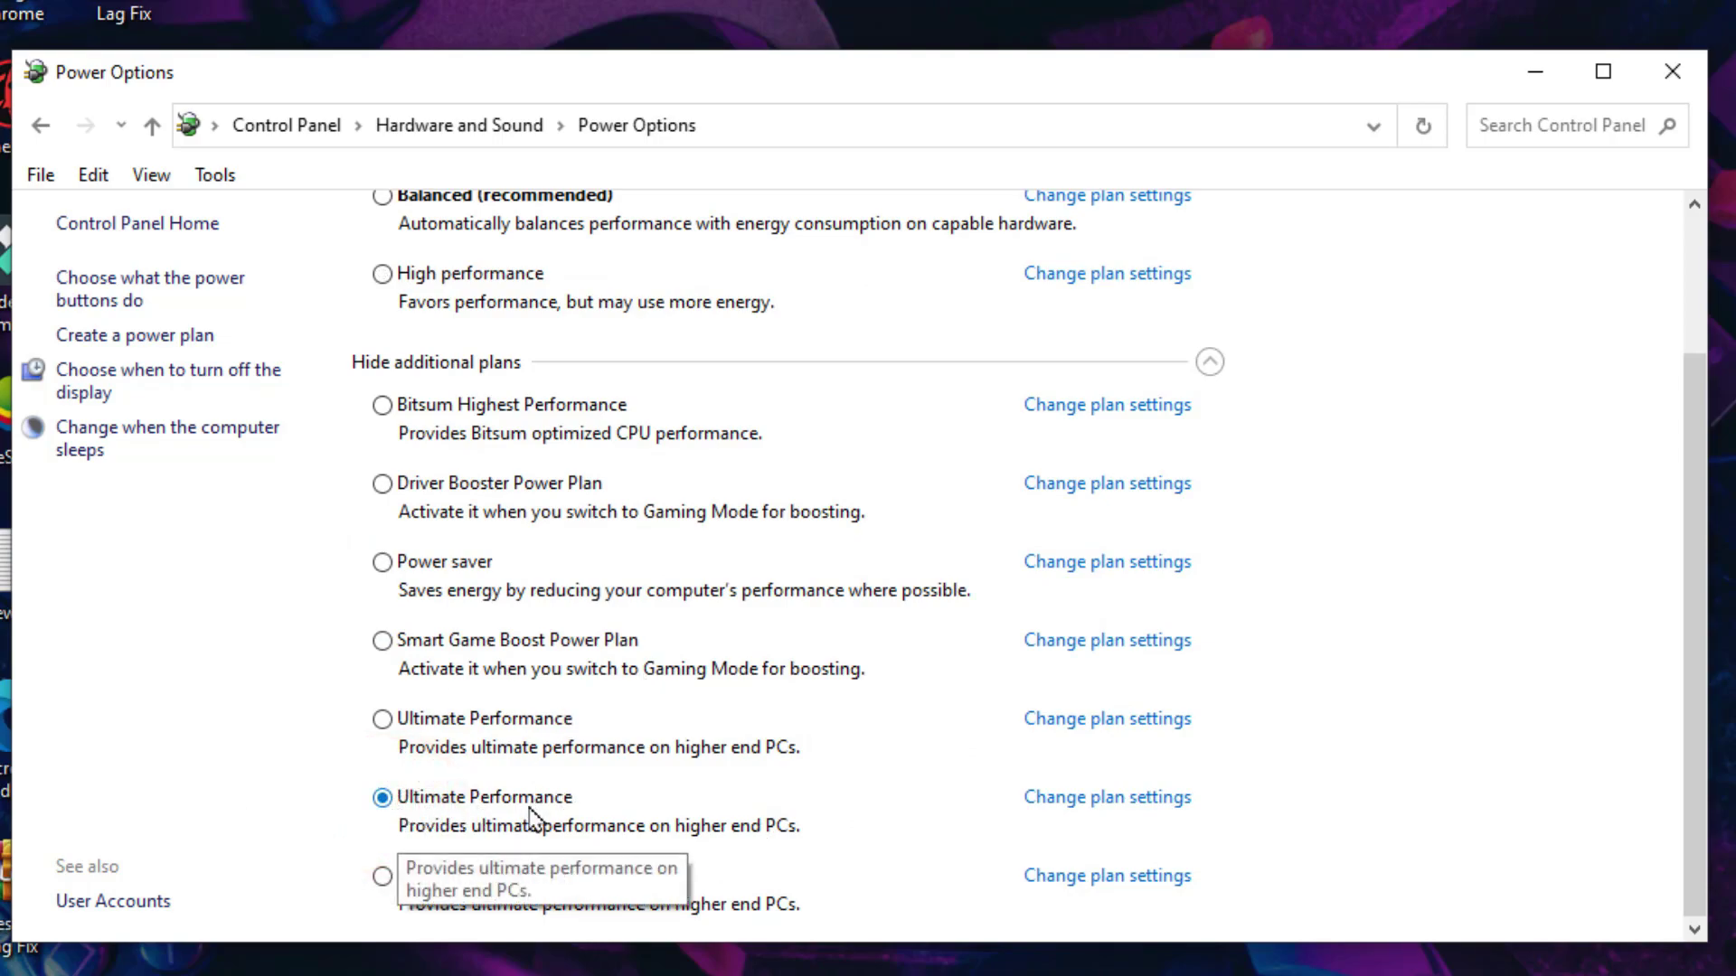
left_click(1663, 72)
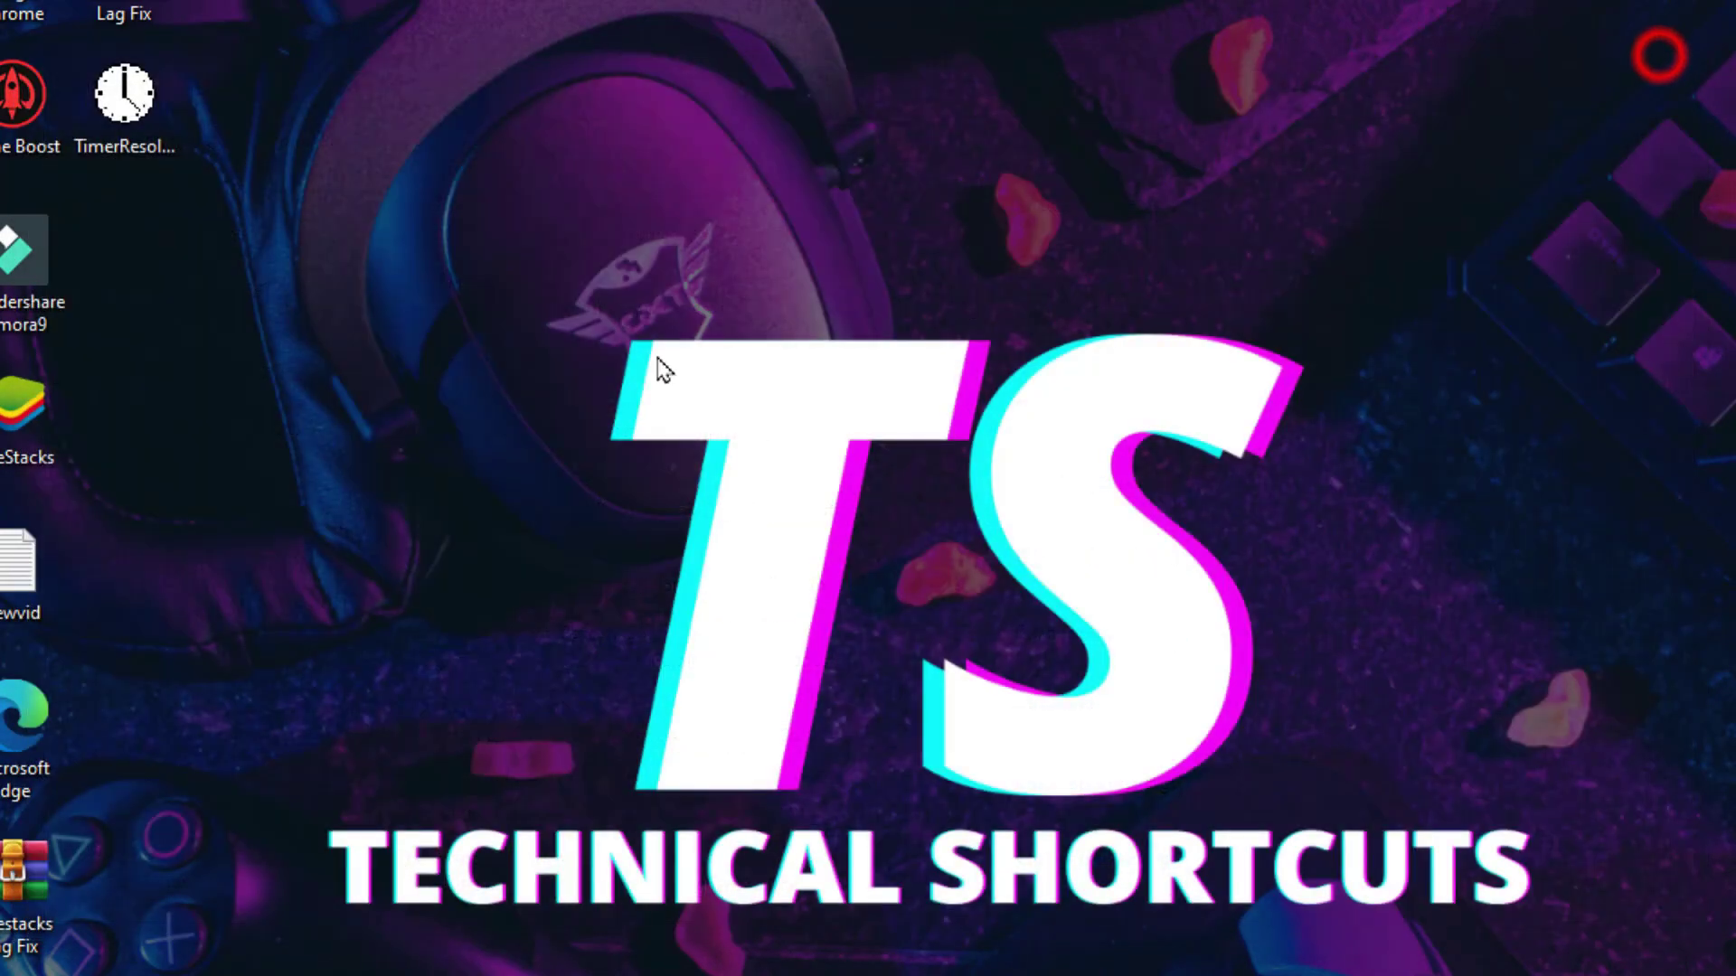
right_click(261, 339)
left_click(325, 449)
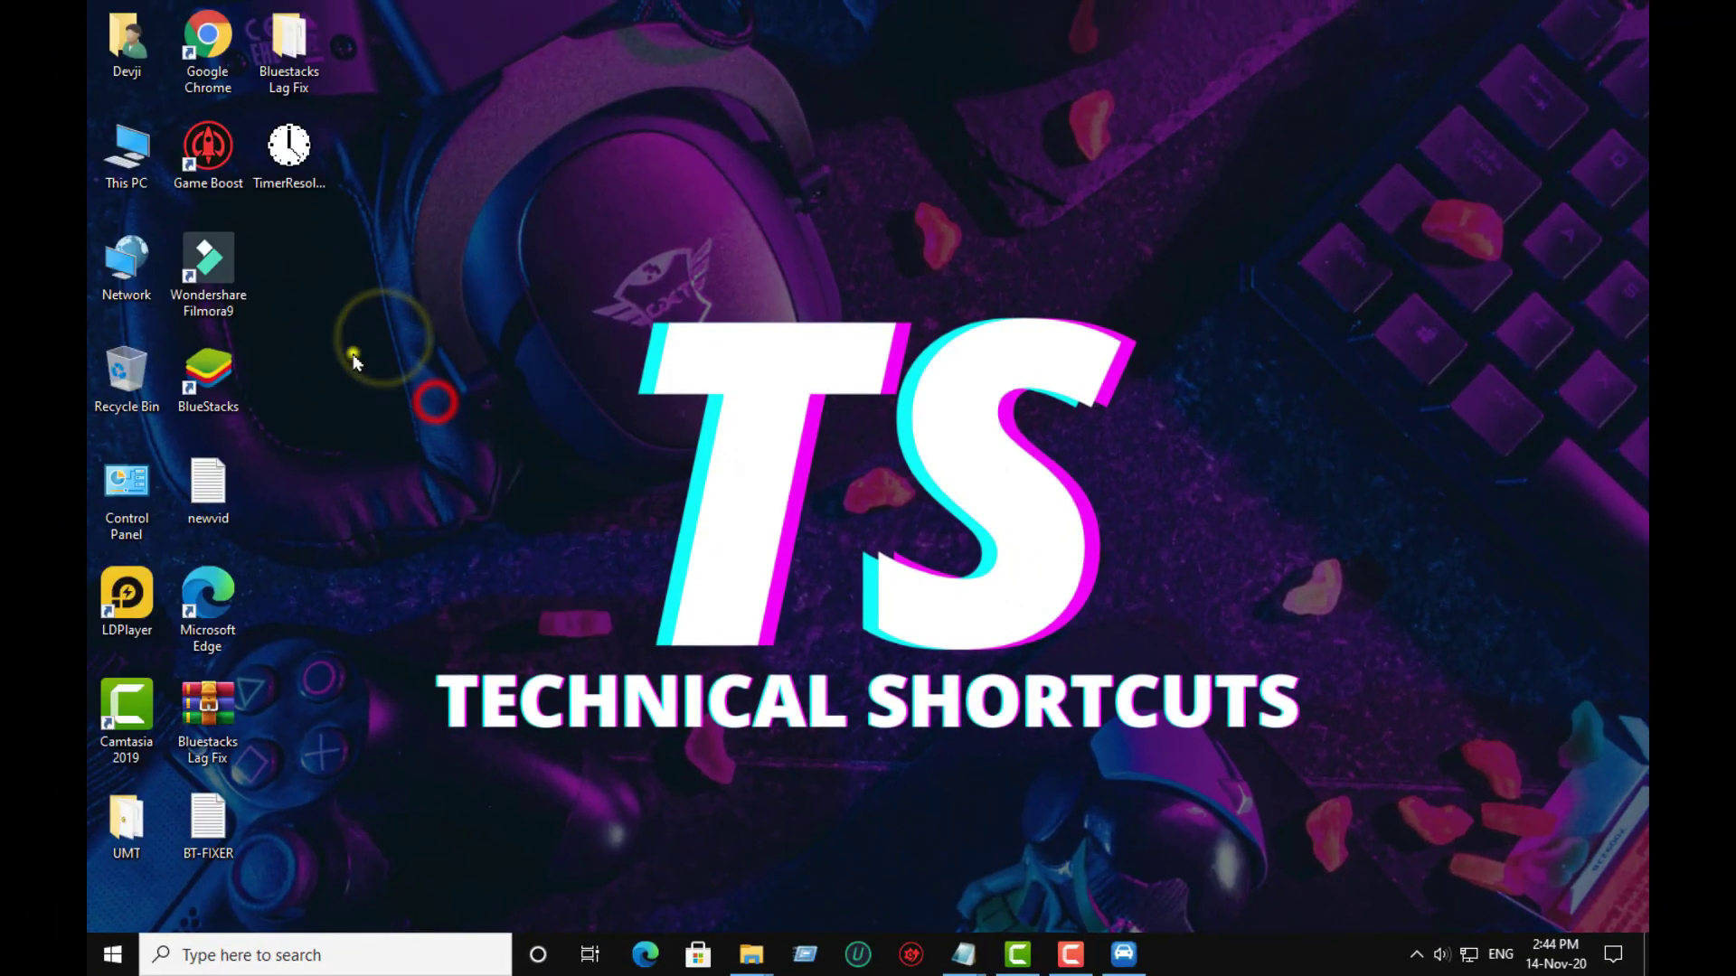
right_click(366, 357)
left_click(380, 412)
Close the Power Plan by TSC notes, highlight the Fix DPI and Resolution line in the BT-FIXER notes, and minimize them.
mouse_move(952, 950)
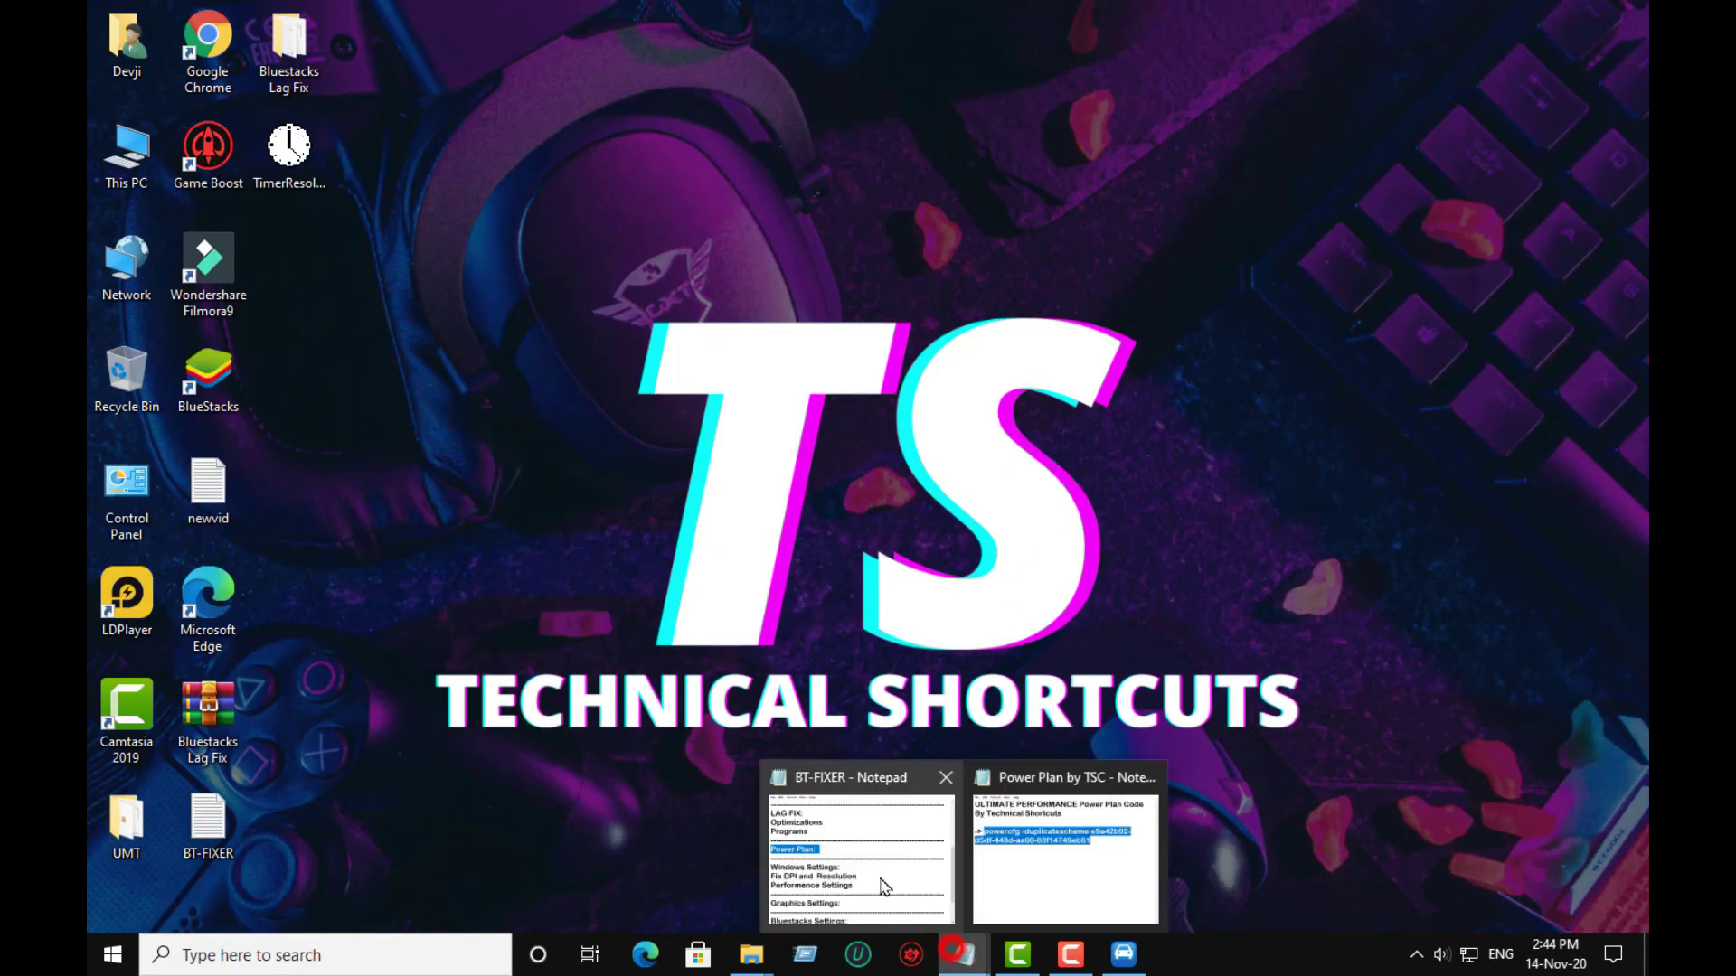
left_click(1035, 824)
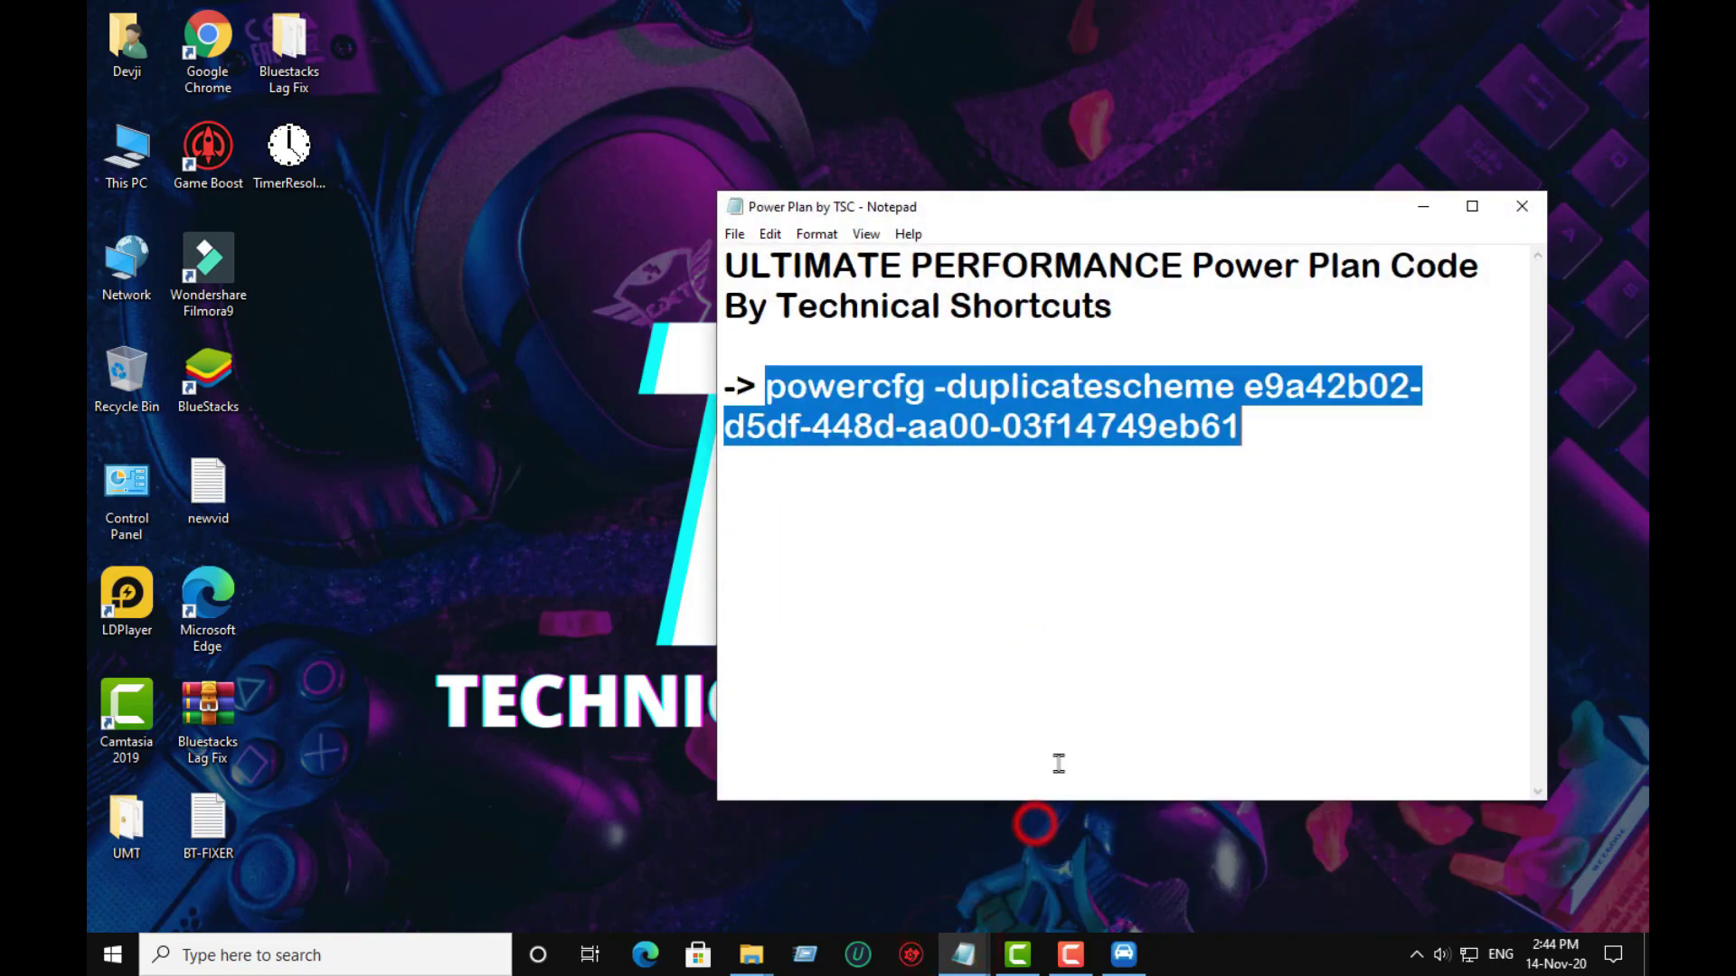
left_click(1522, 208)
left_click(965, 954)
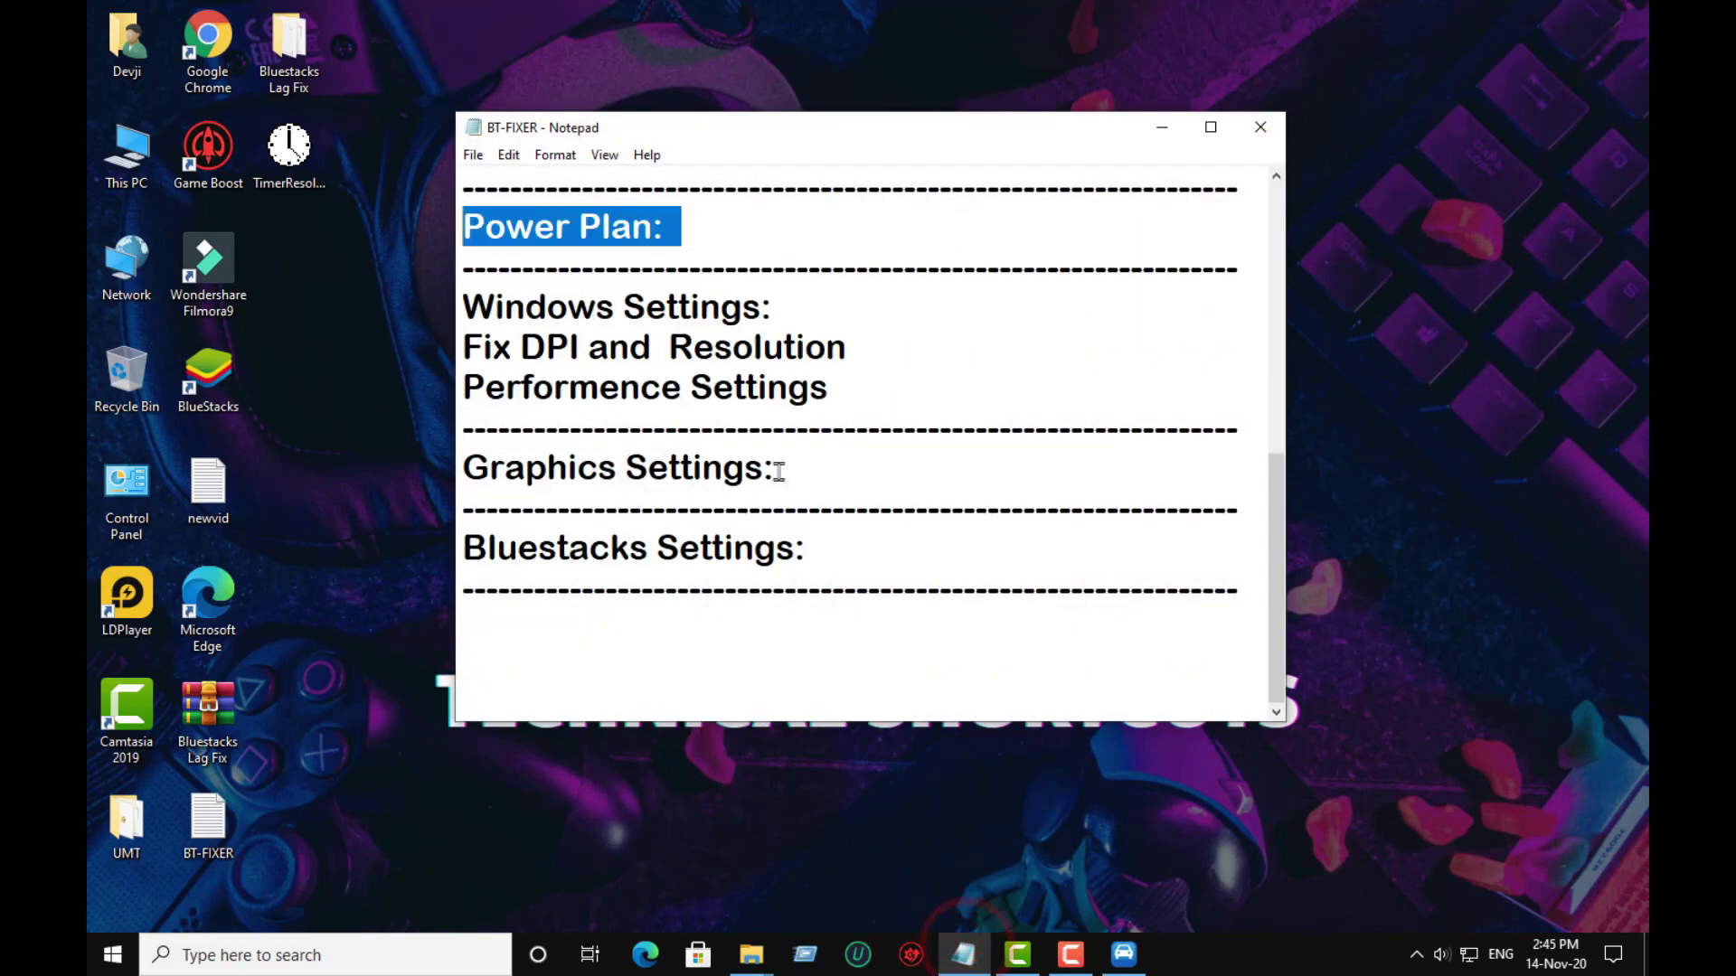
left_click_drag(873, 347, 444, 358)
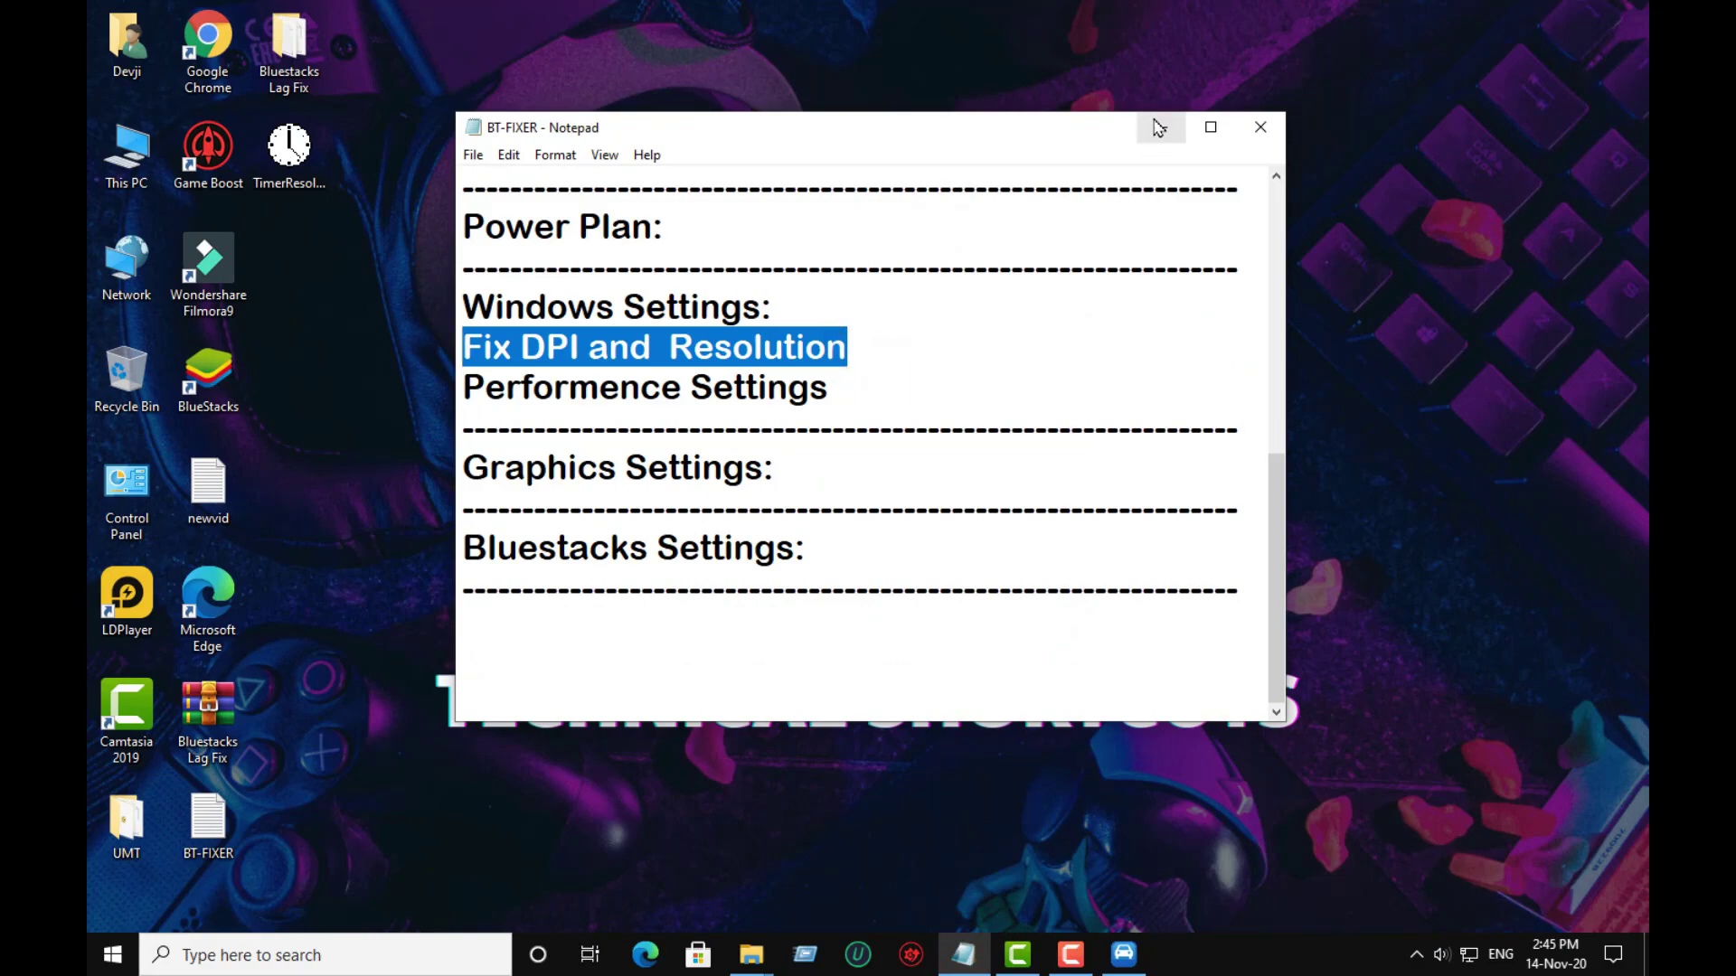
left_click(1159, 131)
In the BlueStacks shortcut's compatibility properties, disable fullscreen optimizations and set the program to run as an administrator.
right_click(222, 391)
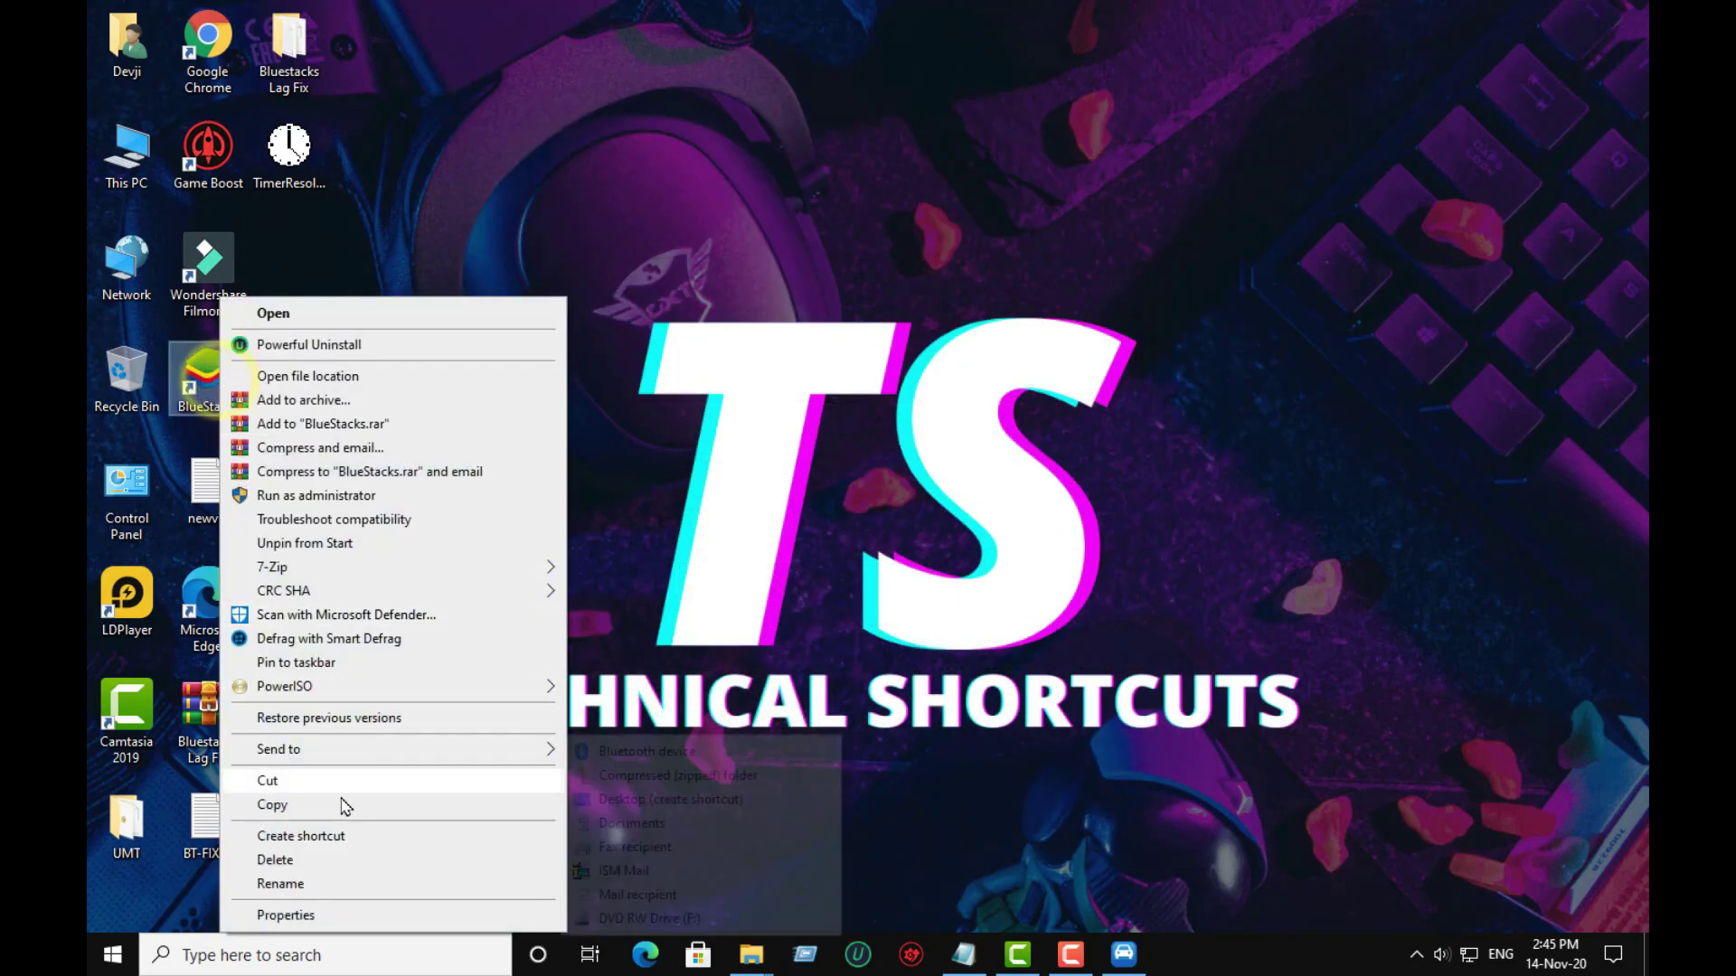
left_click(293, 914)
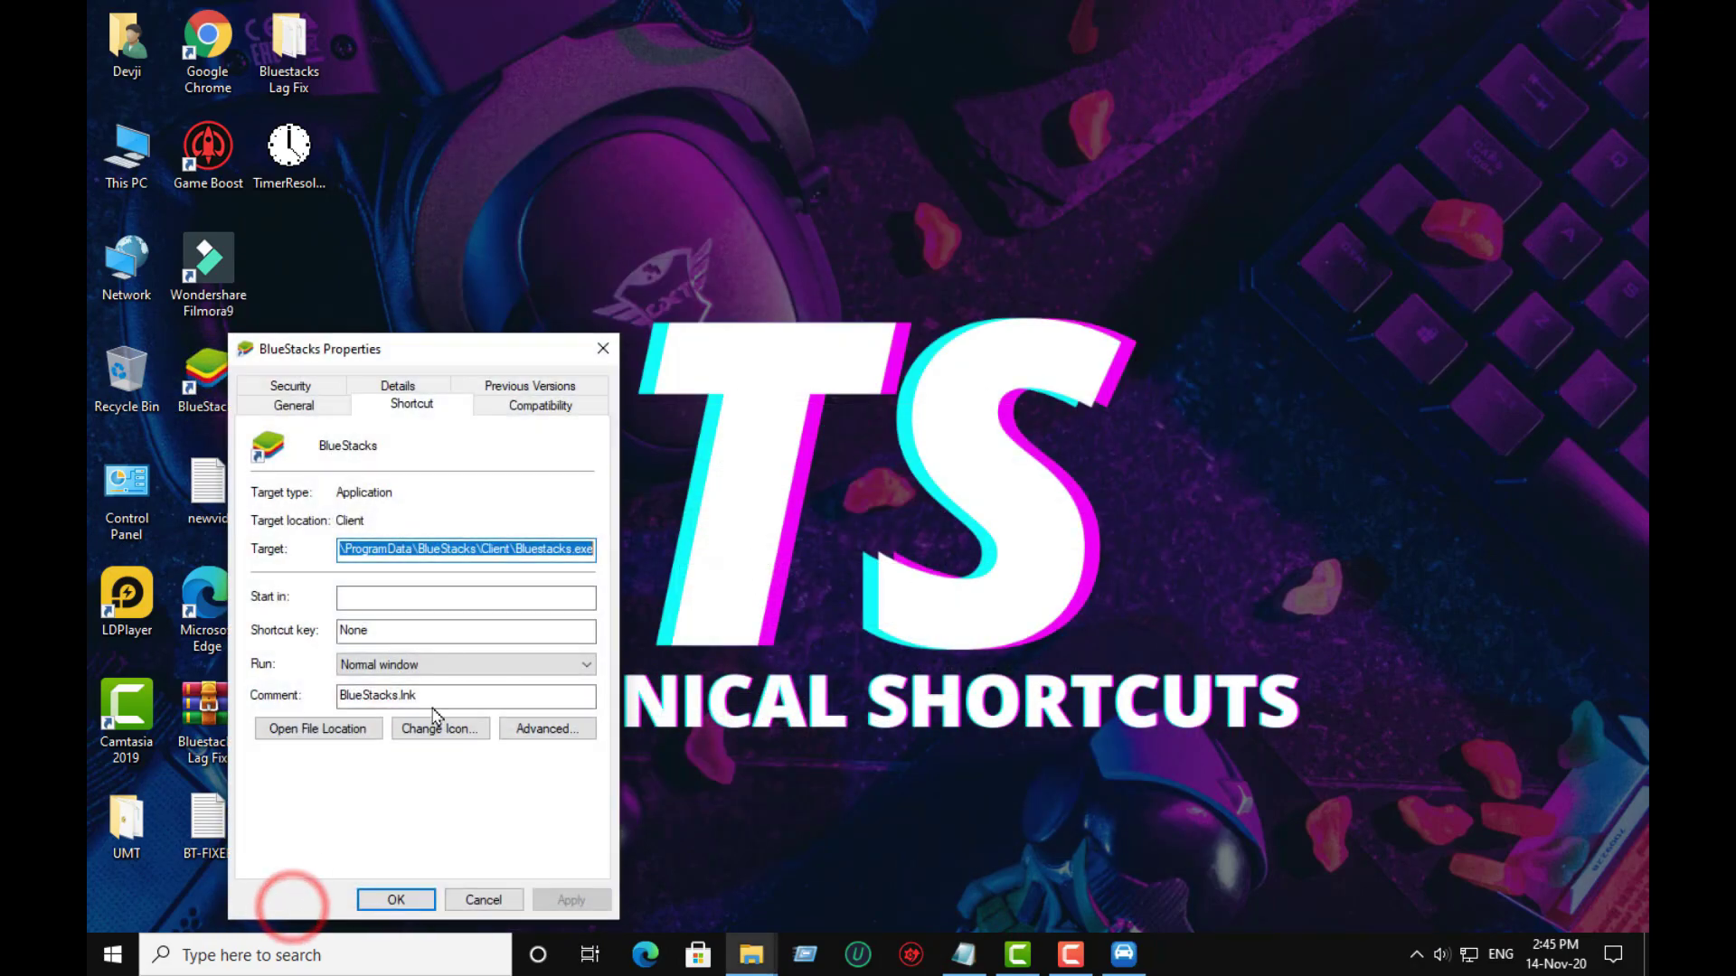
left_click_drag(461, 344, 681, 267)
left_click(824, 329)
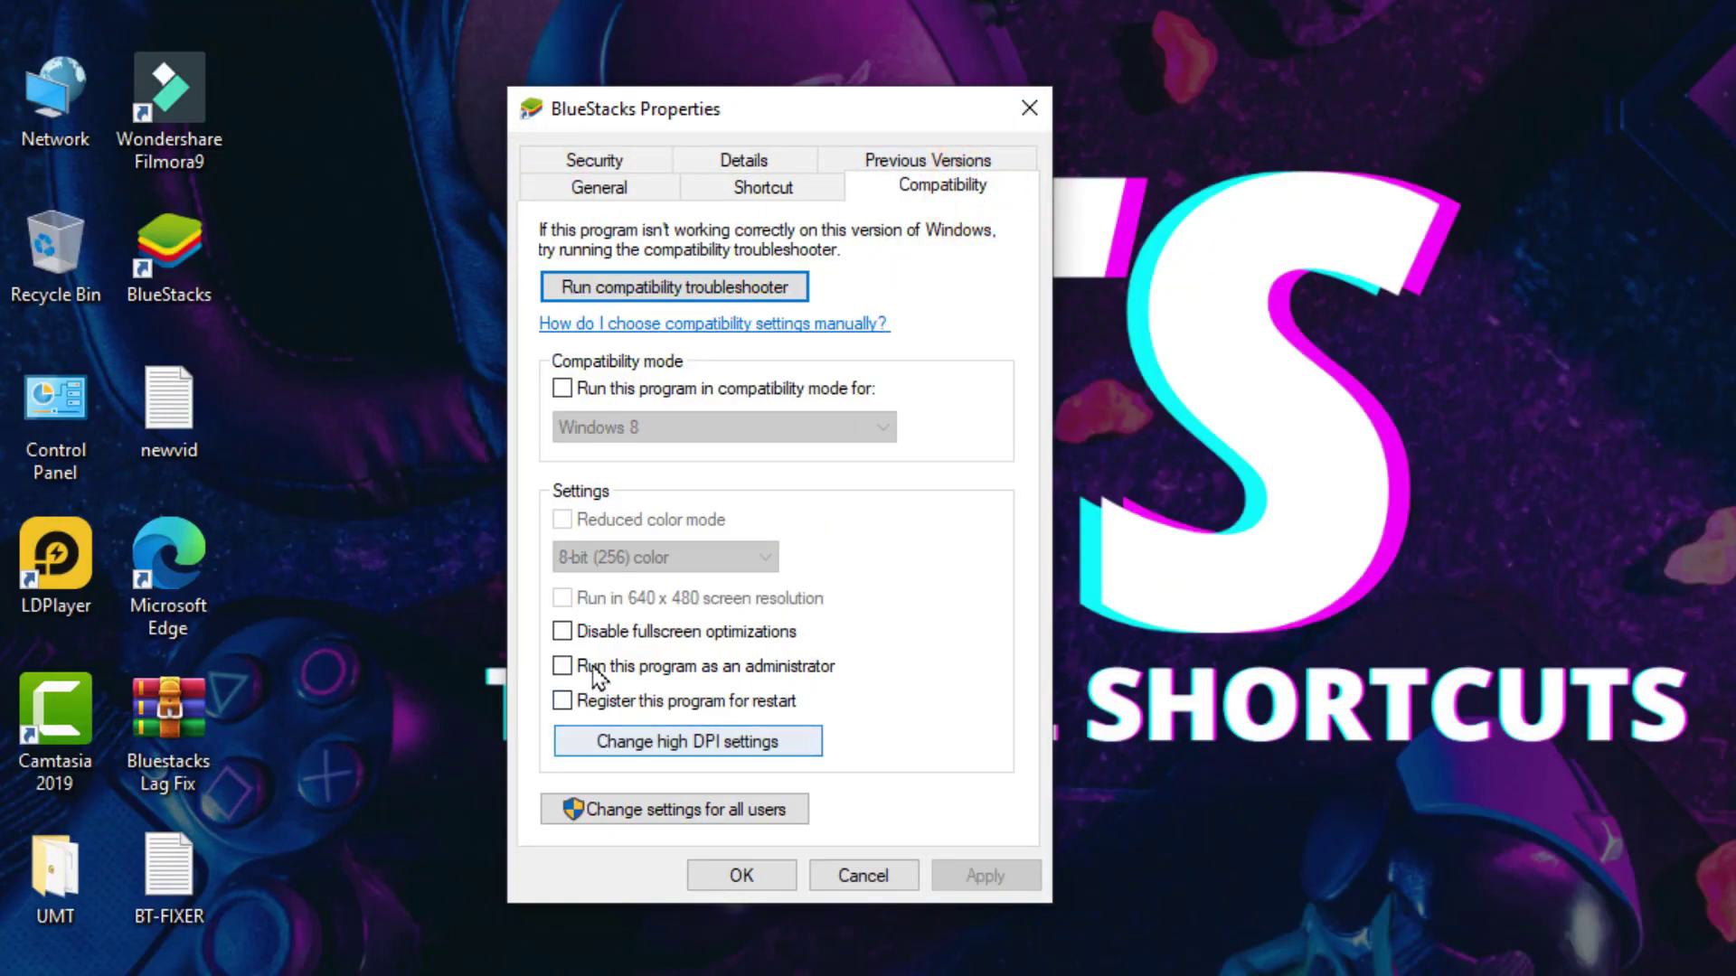
left_click(562, 631)
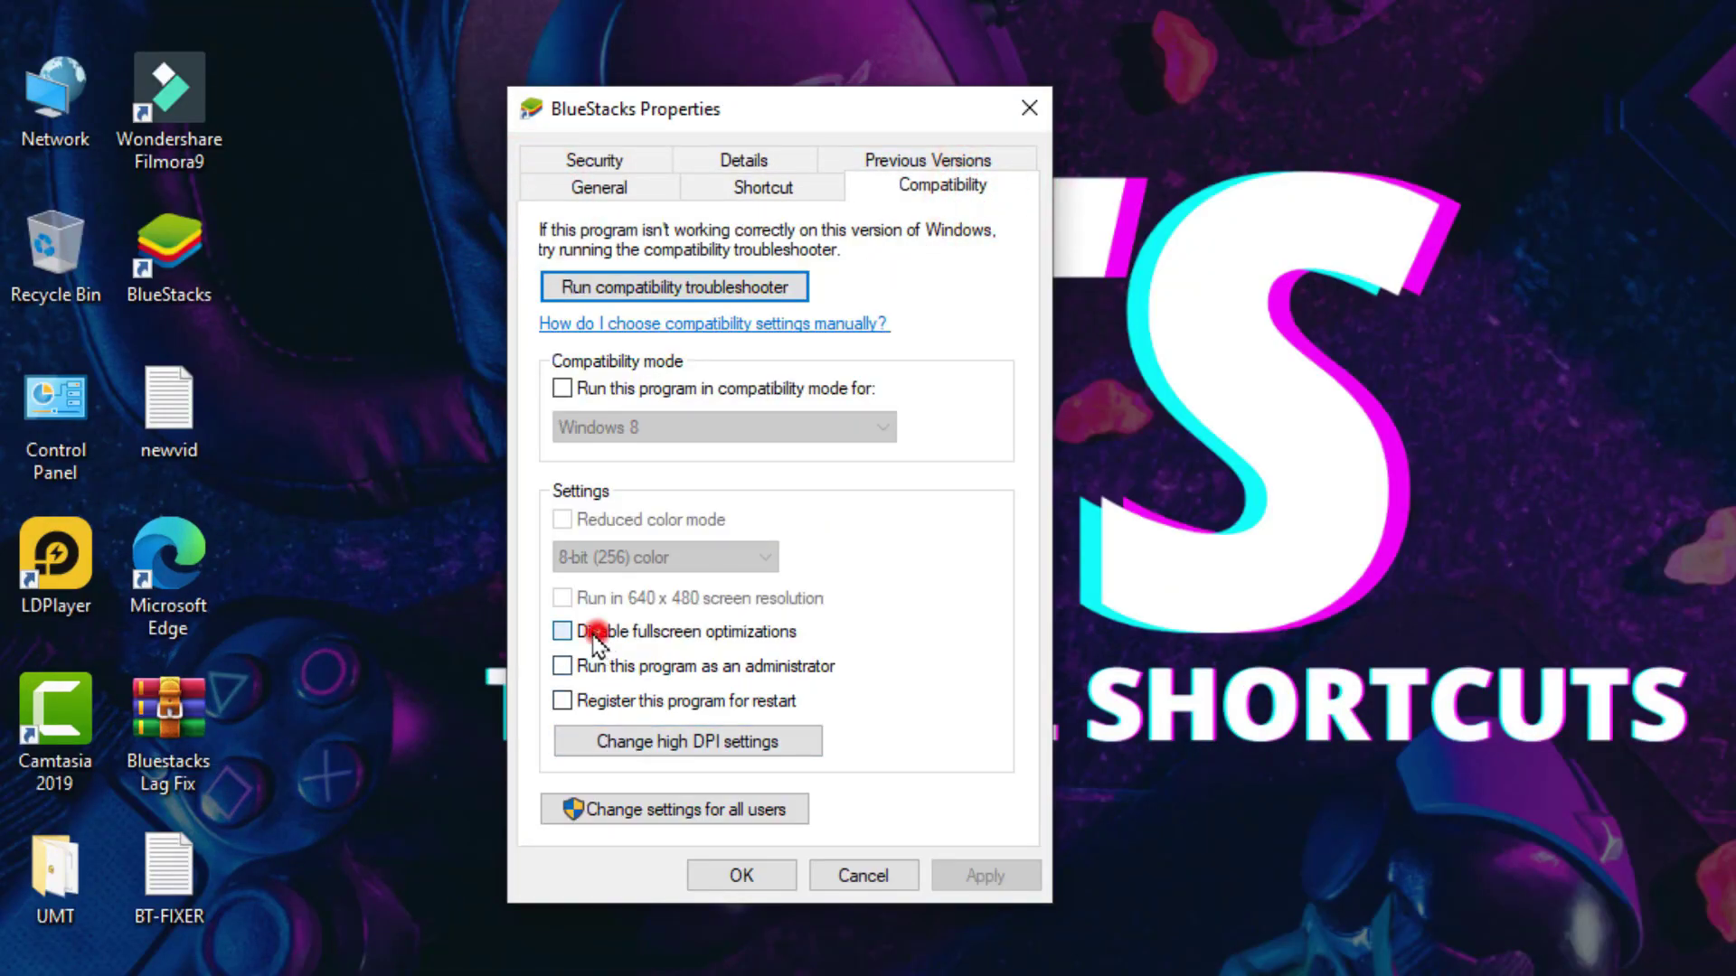
Override BlueStacks' high DPI scaling with scaling performed by Application, apply the properties, and refresh the desktop.
left_click(680, 743)
left_click(649, 692)
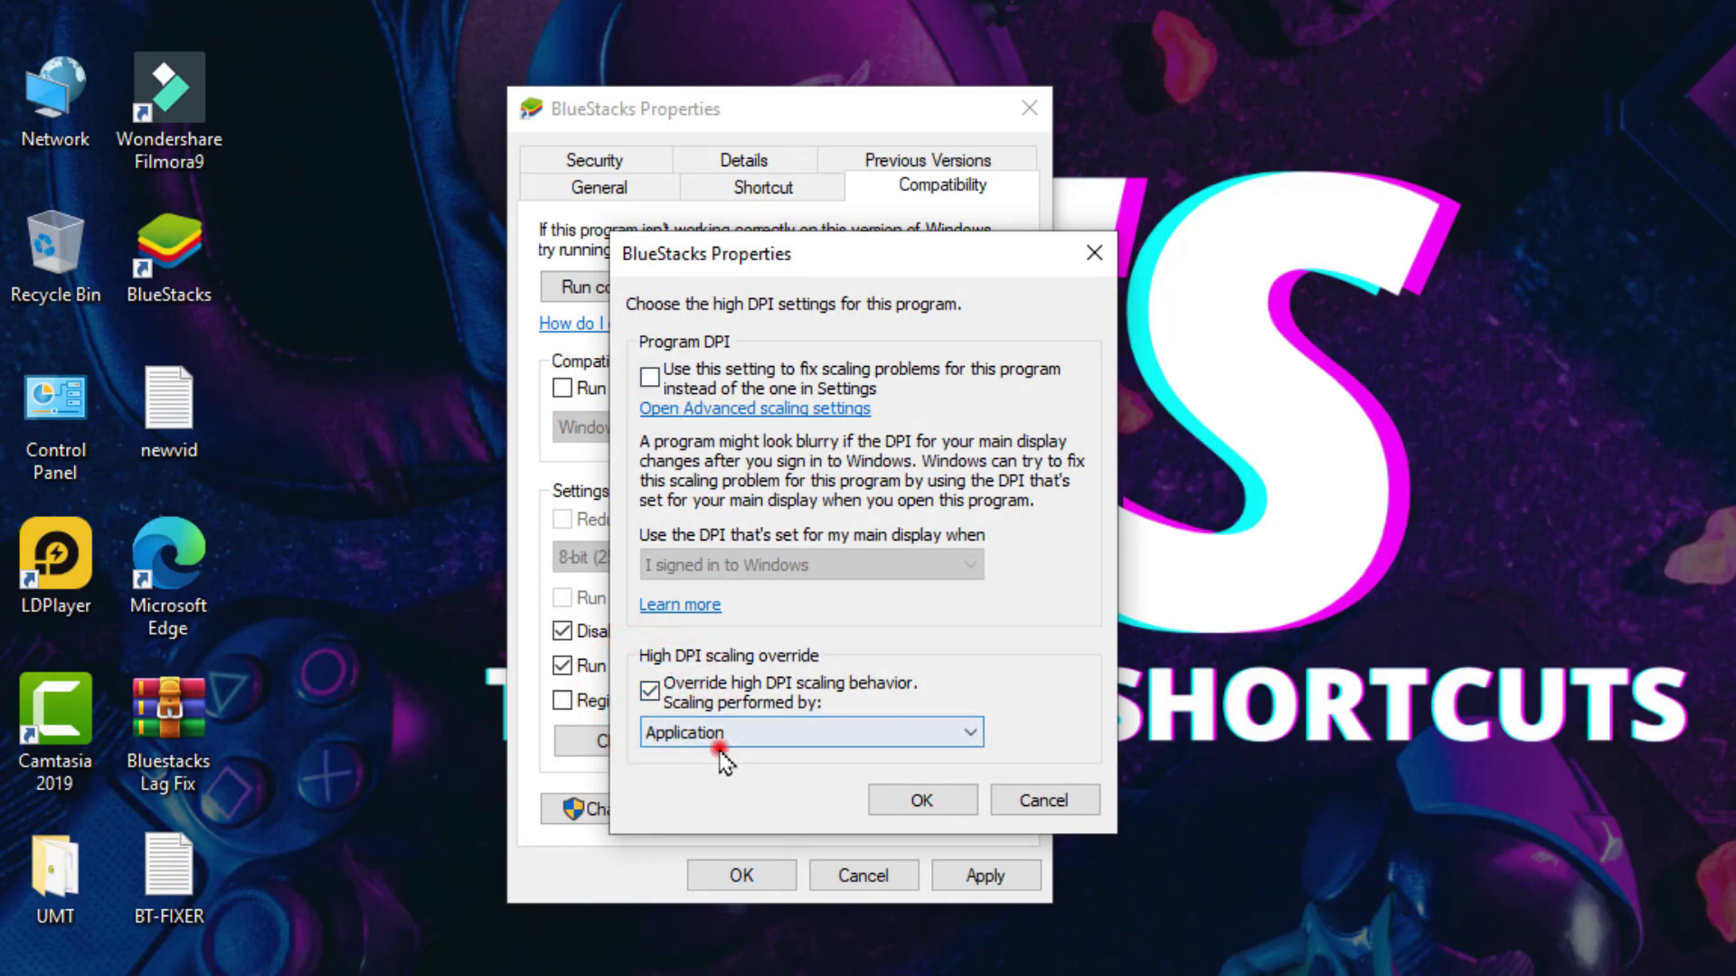
left_click(701, 746)
left_click(692, 758)
left_click(915, 800)
left_click(985, 875)
left_click(737, 877)
right_click(414, 322)
left_click(488, 374)
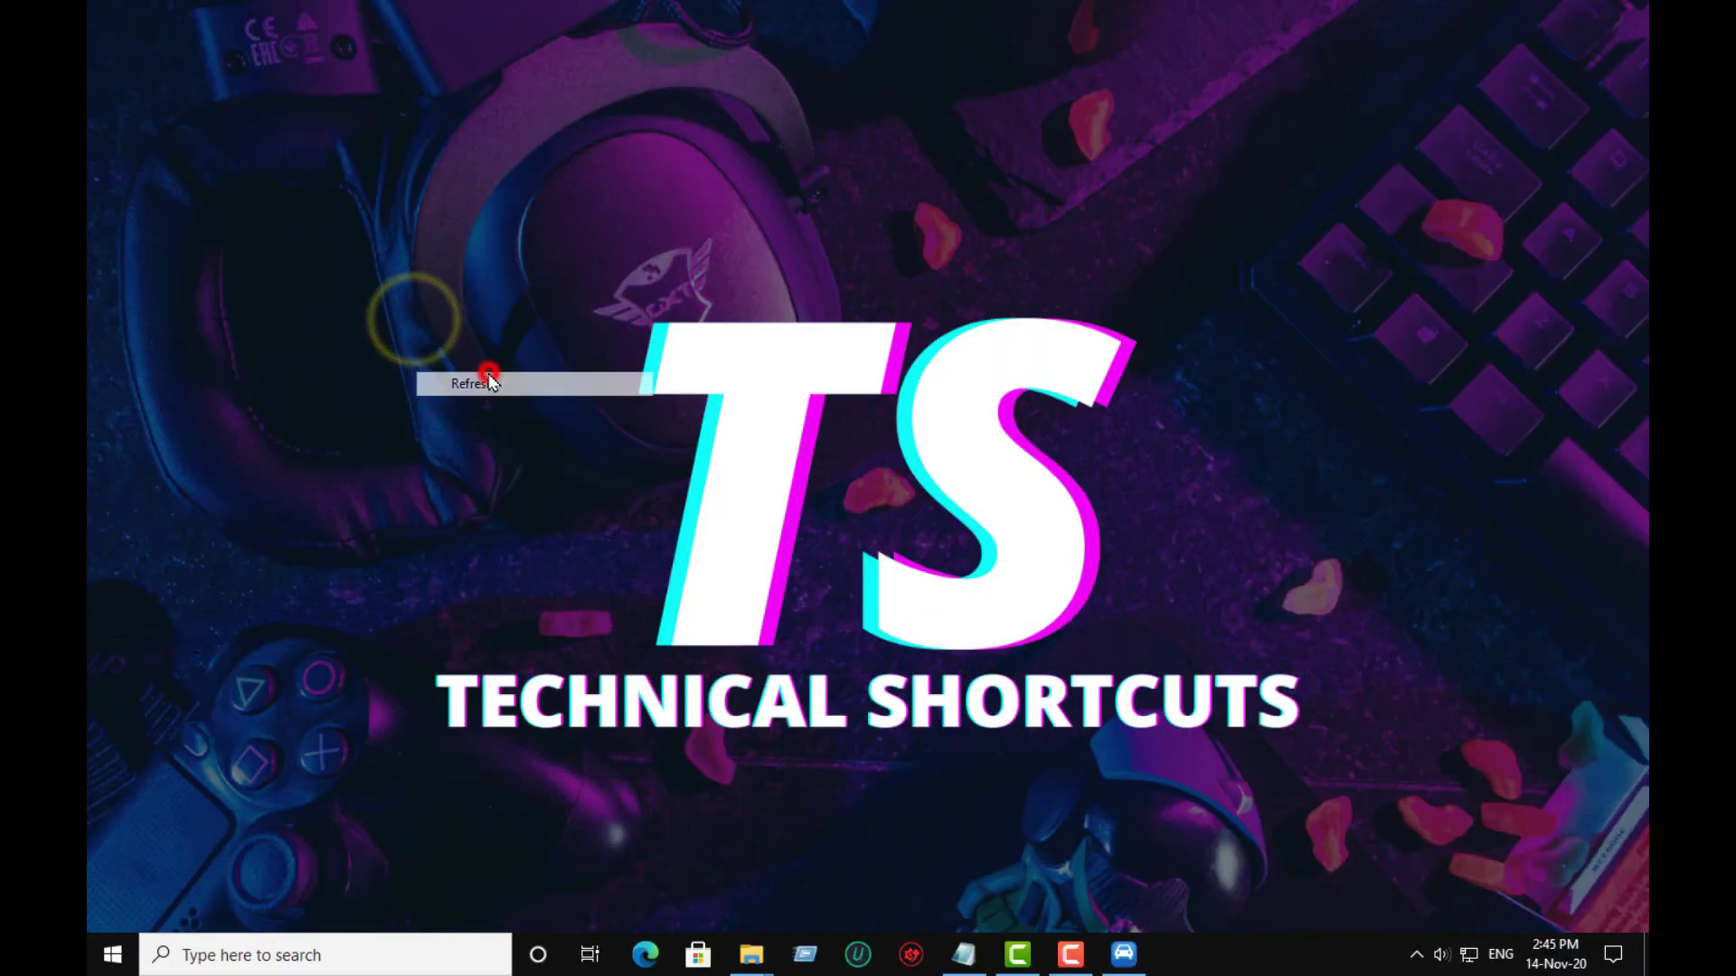
Highlight the Performence Settings line in the BT-FIXER notes and minimize the notes.
left_click(964, 956)
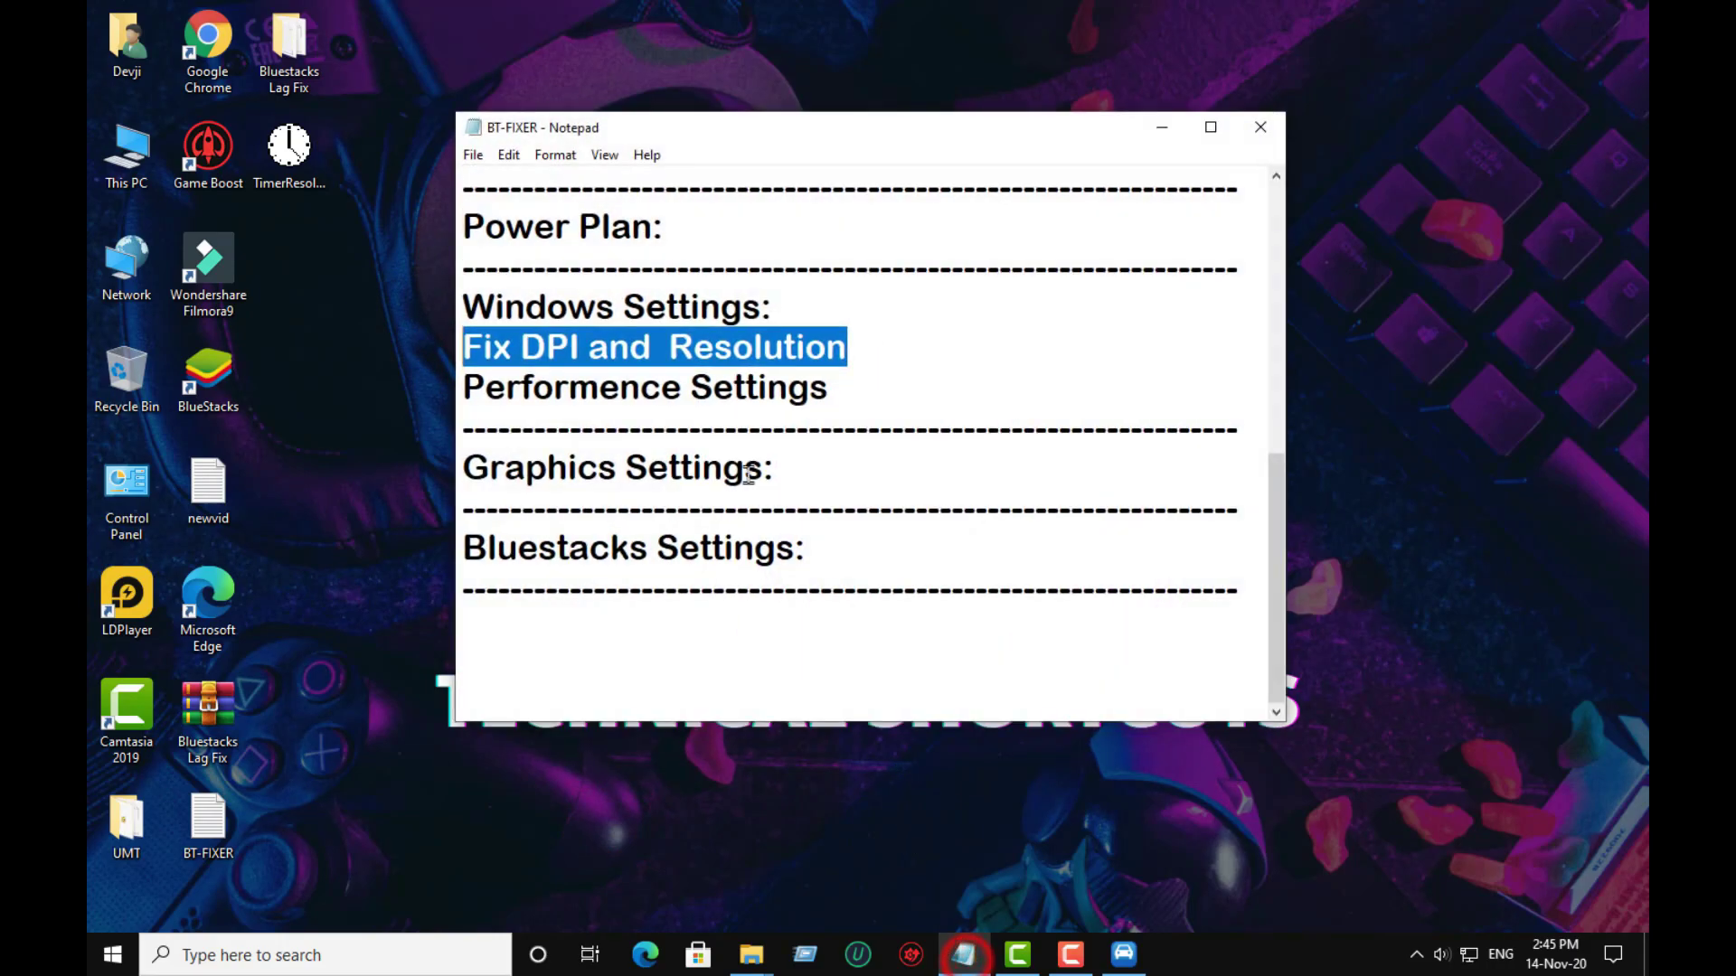
left_click_drag(848, 395, 463, 388)
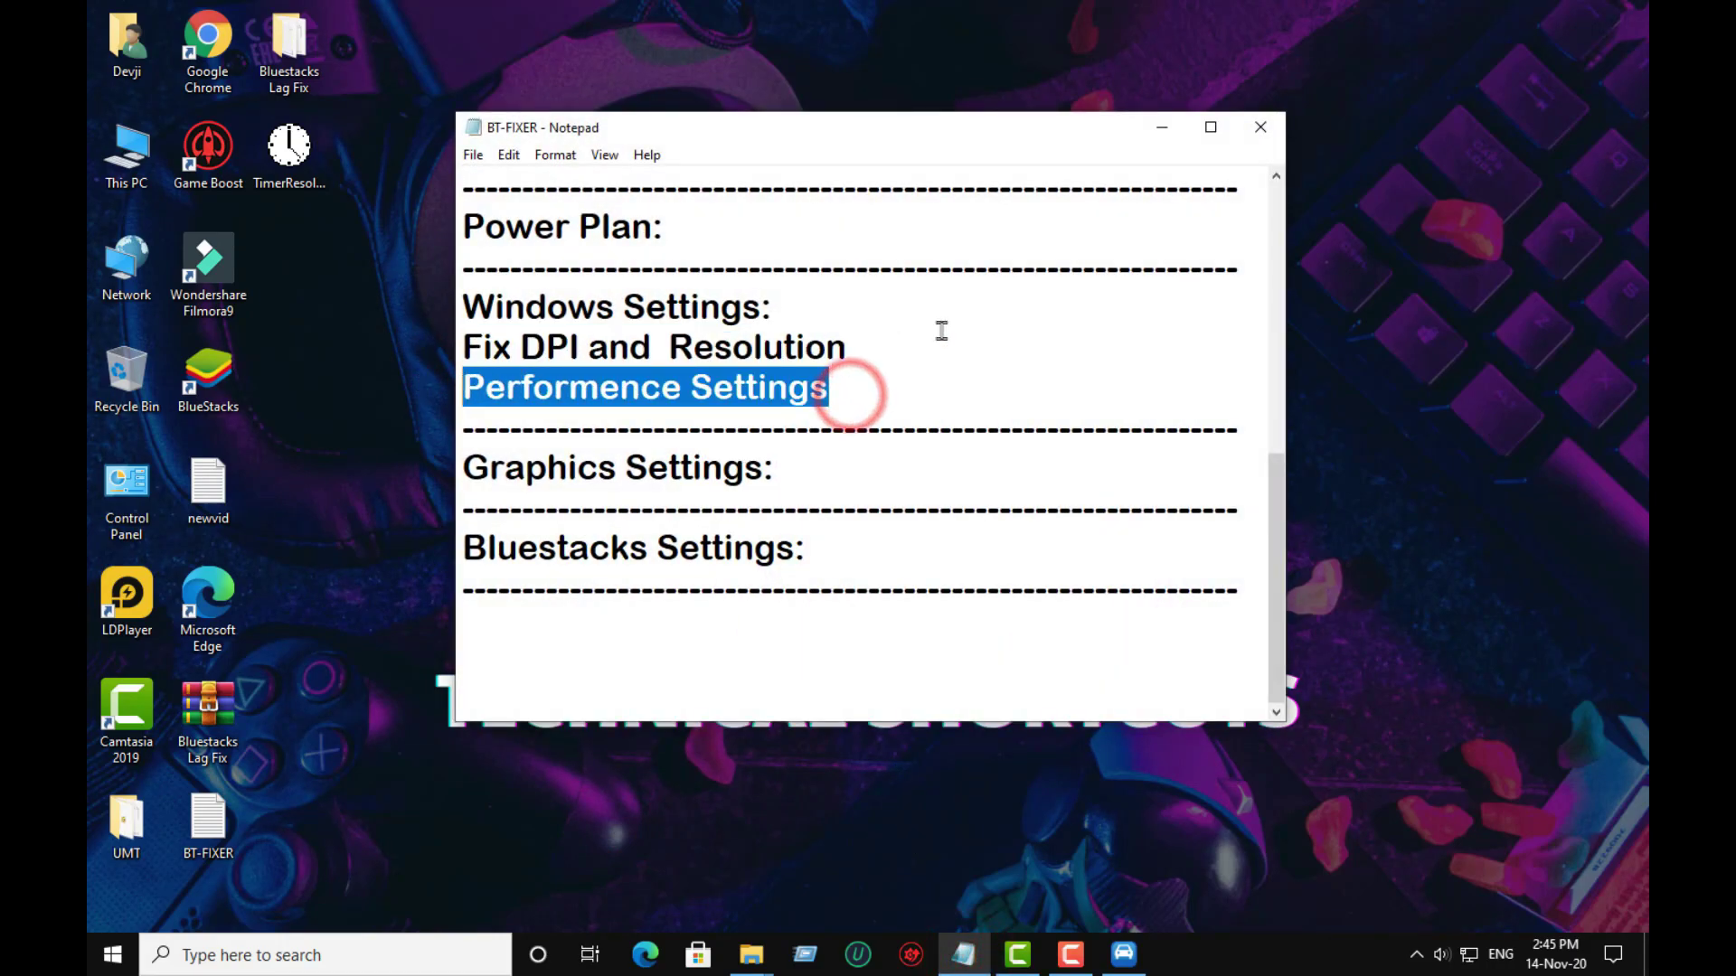
left_click(1148, 140)
From This PC's advanced system settings, set the visual effects to Adjust for best performance, apply, and close all system windows.
right_click(140, 146)
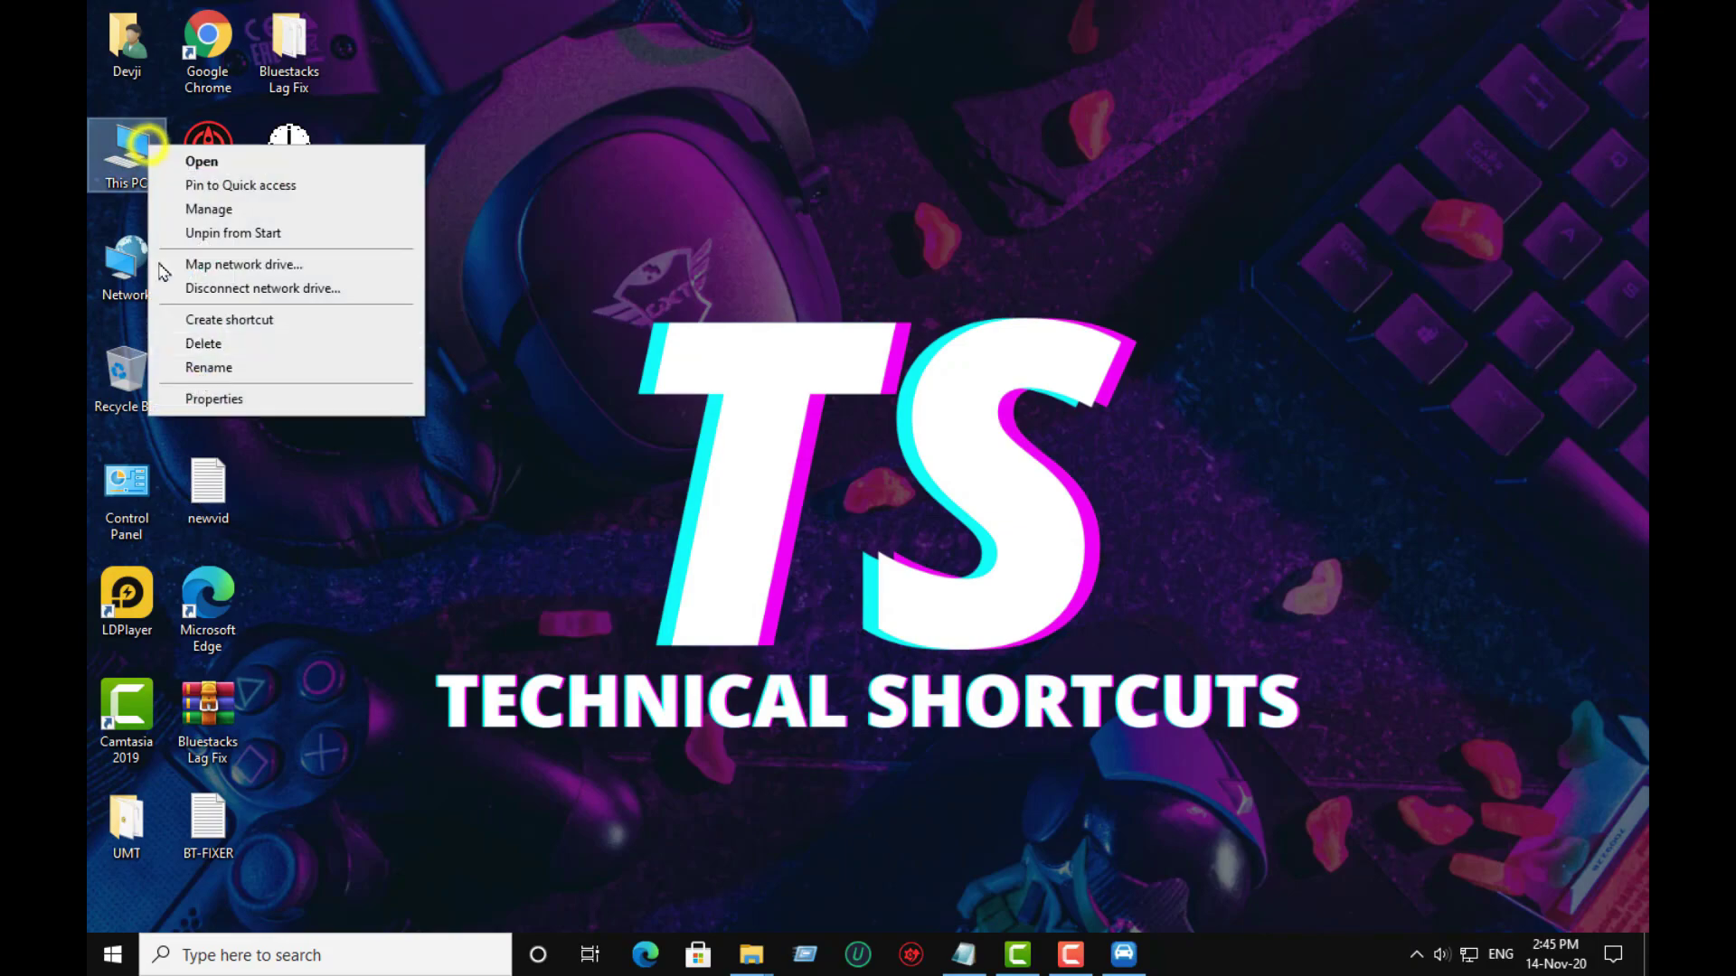
left_click(216, 399)
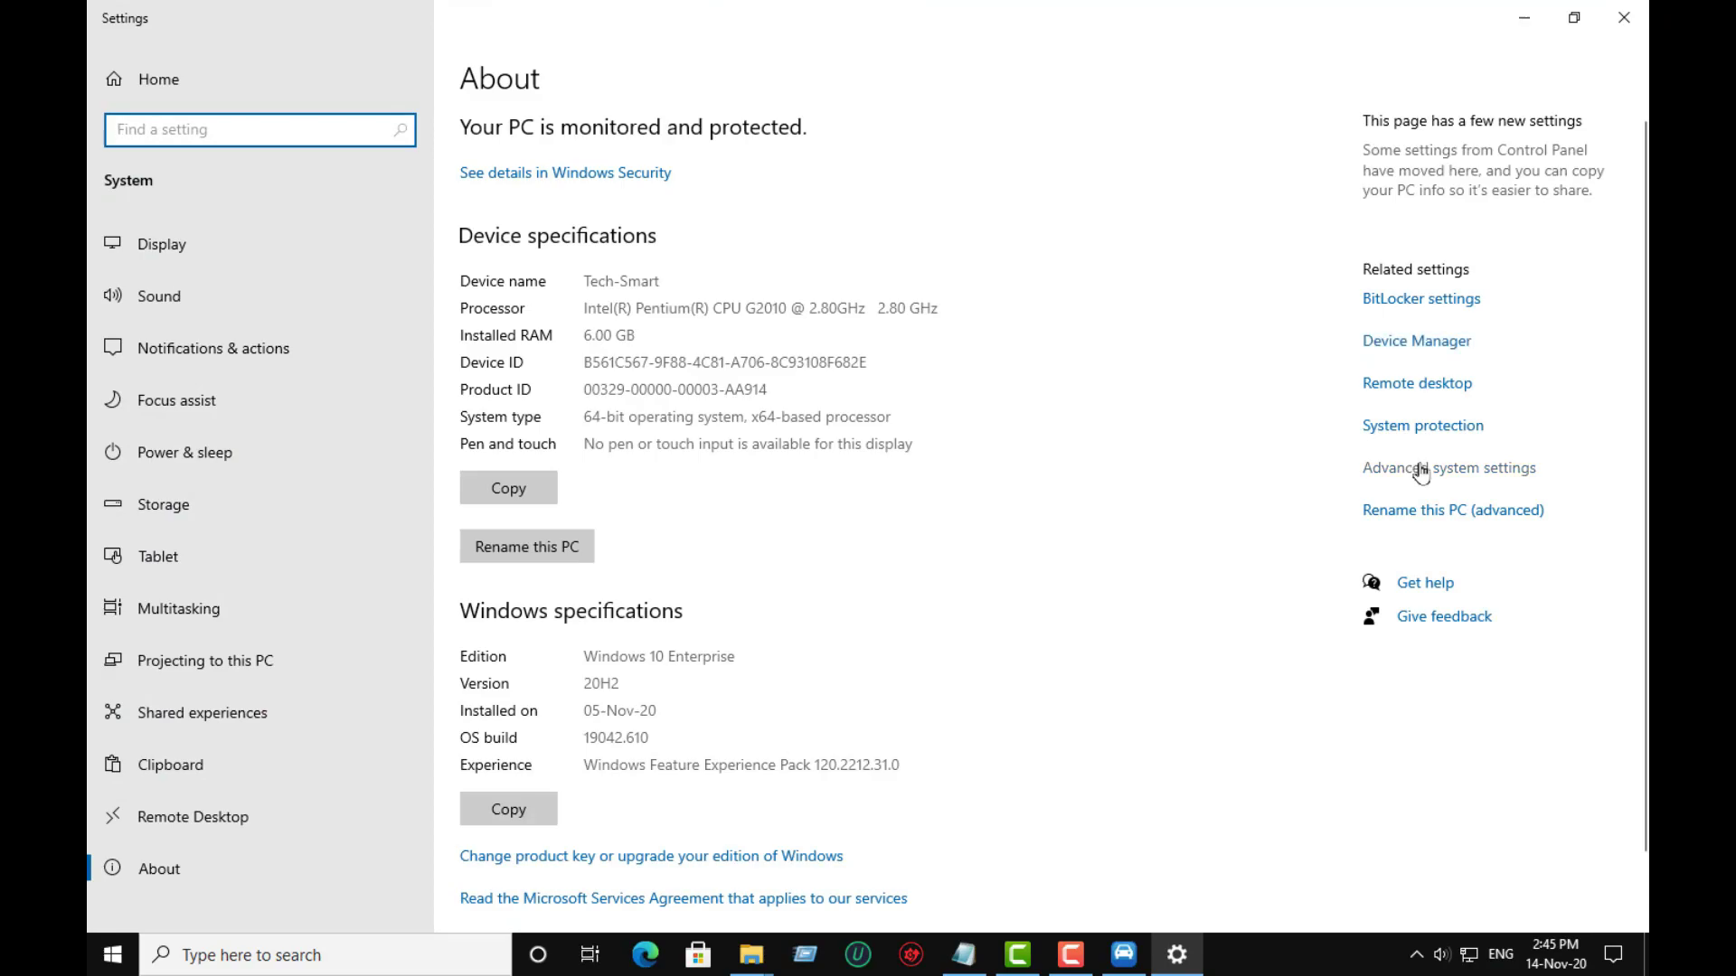
left_click(1421, 470)
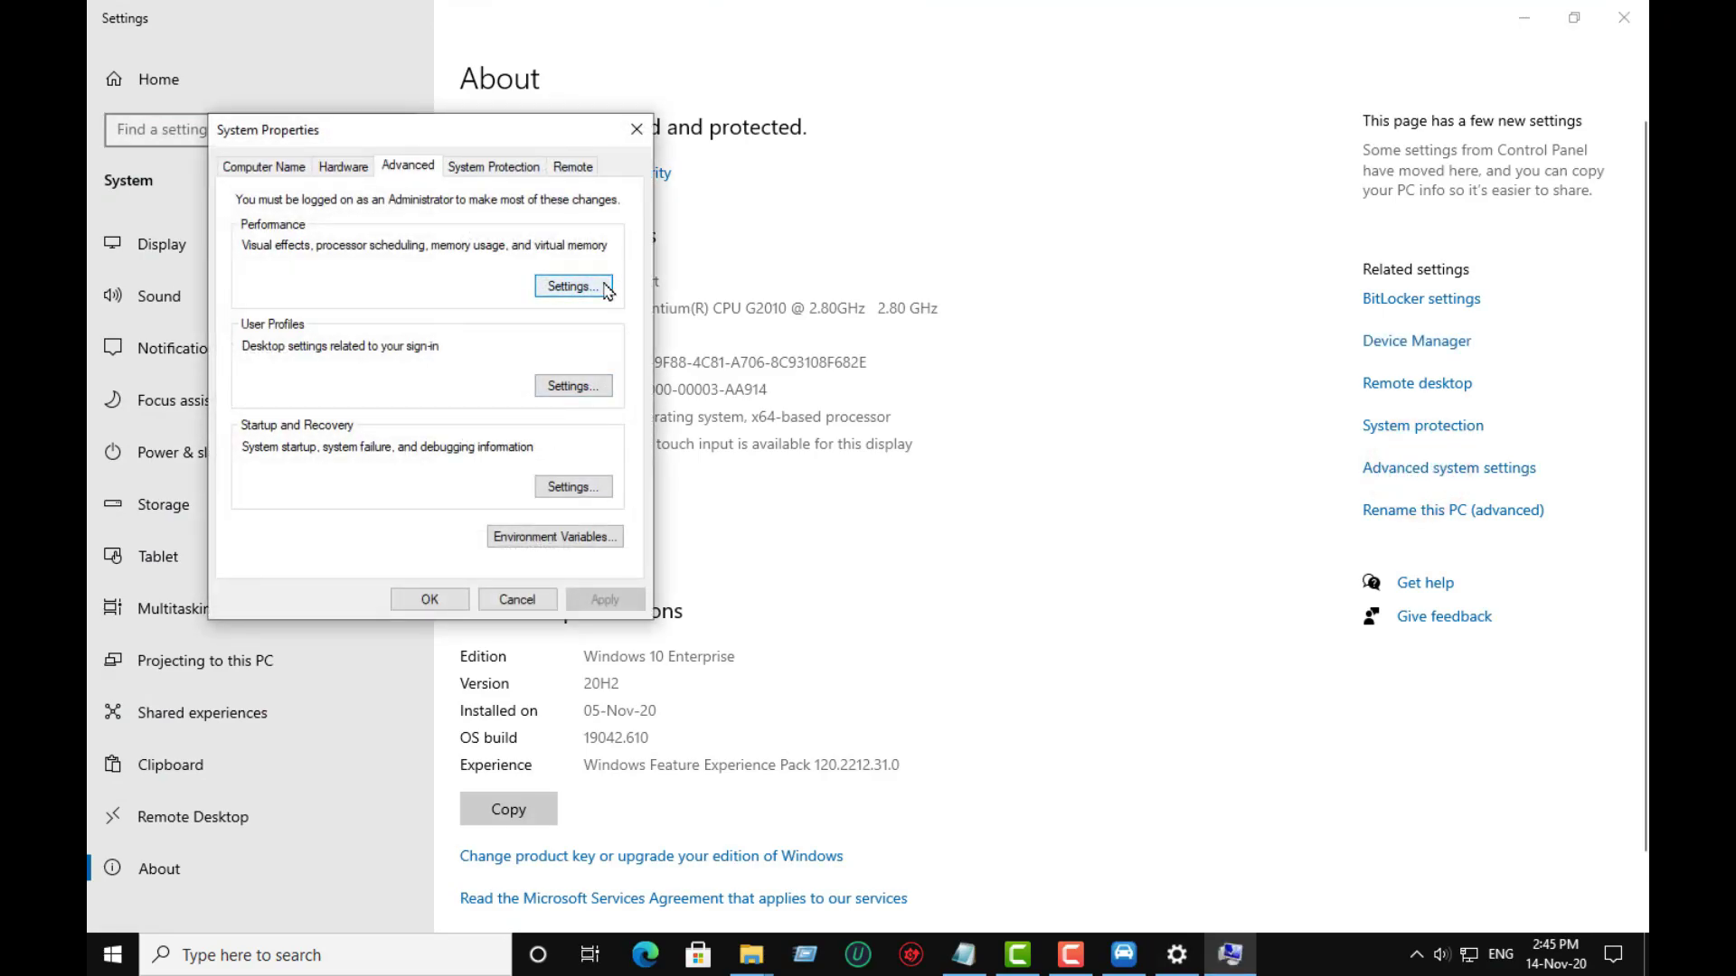
left_click(604, 288)
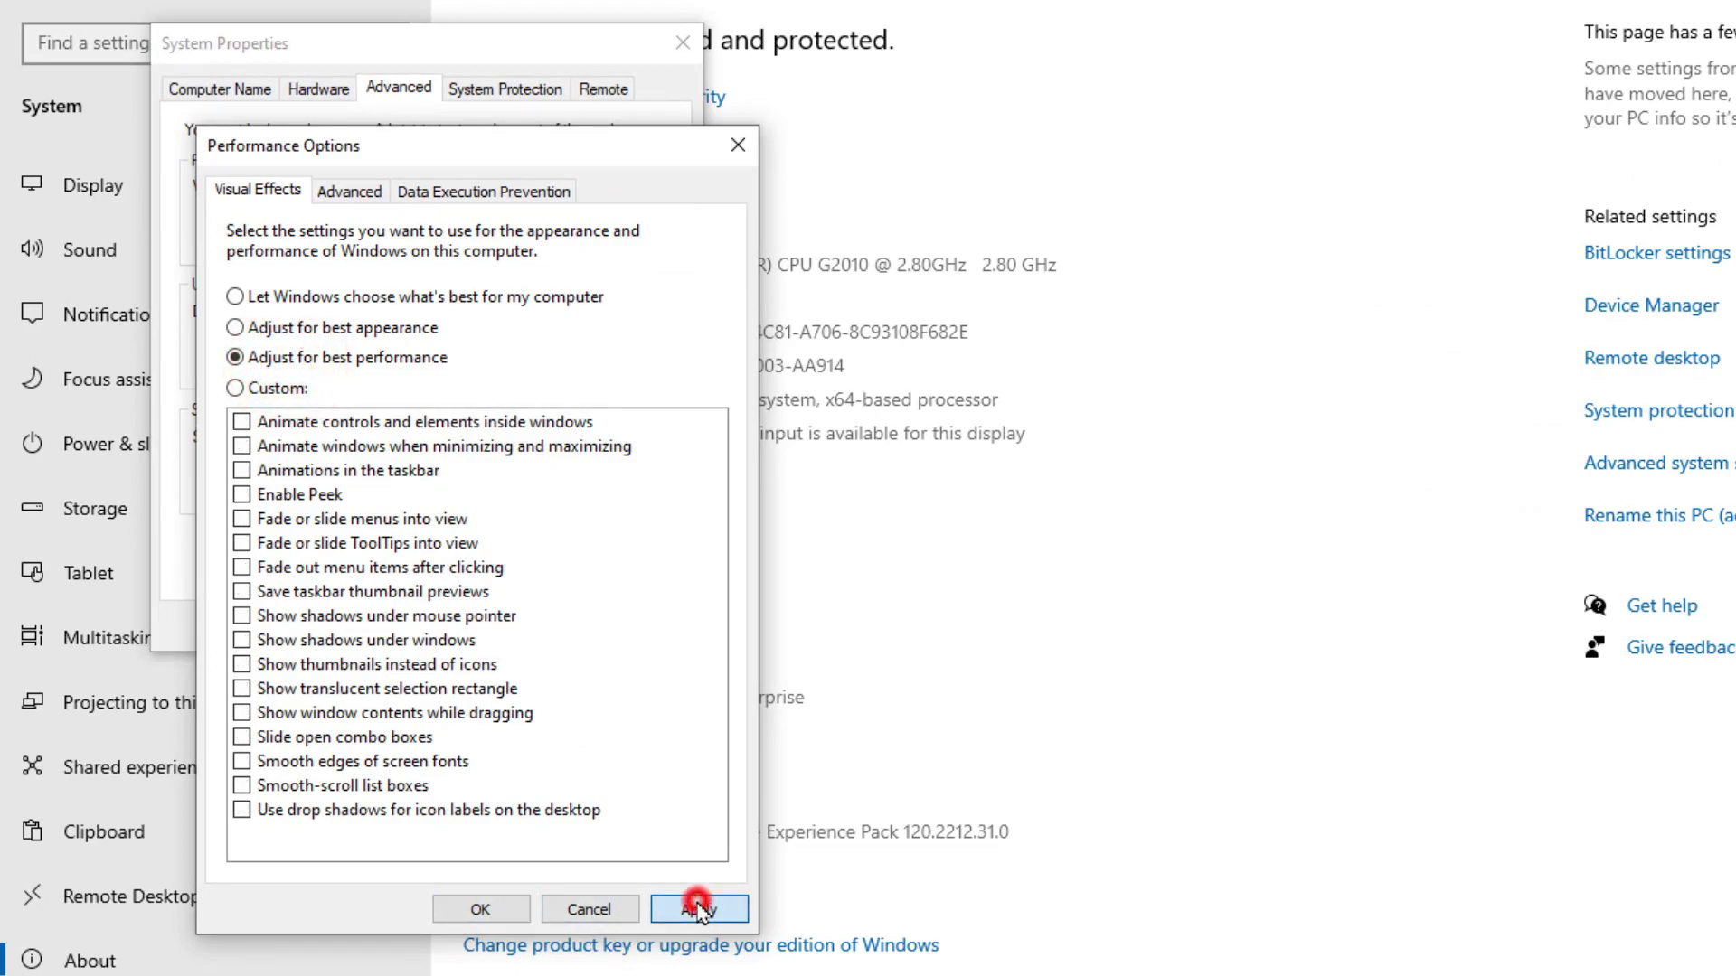
left_click(461, 911)
left_click(462, 623)
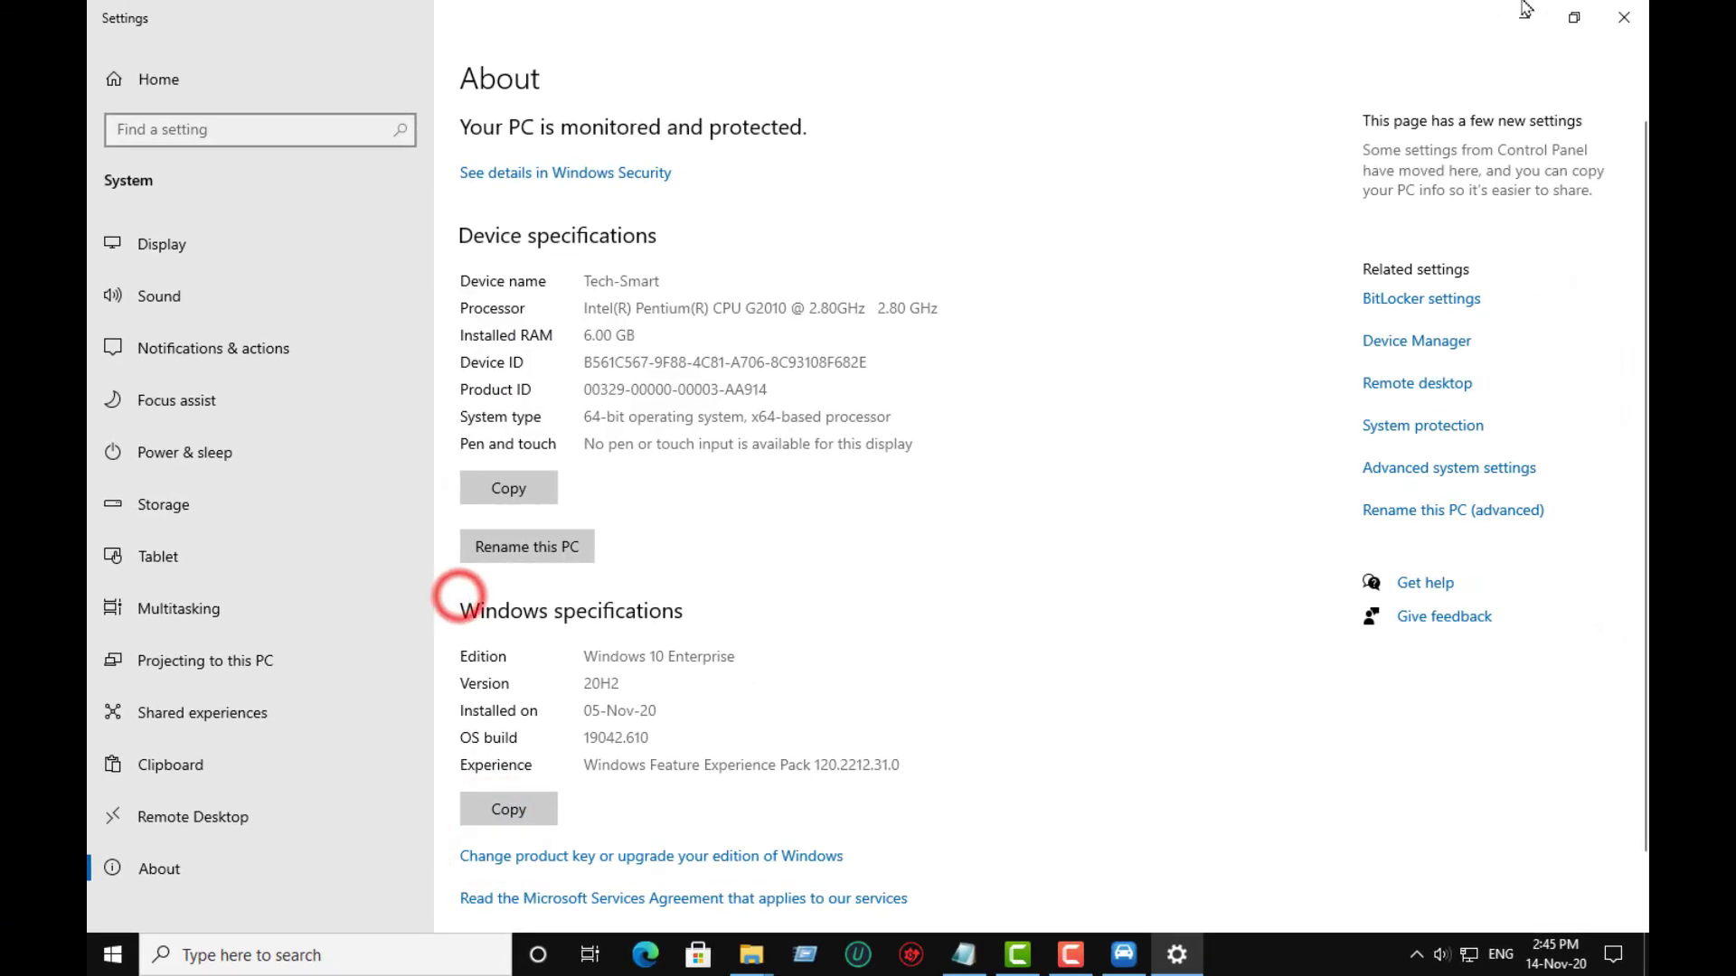
left_click(1613, 11)
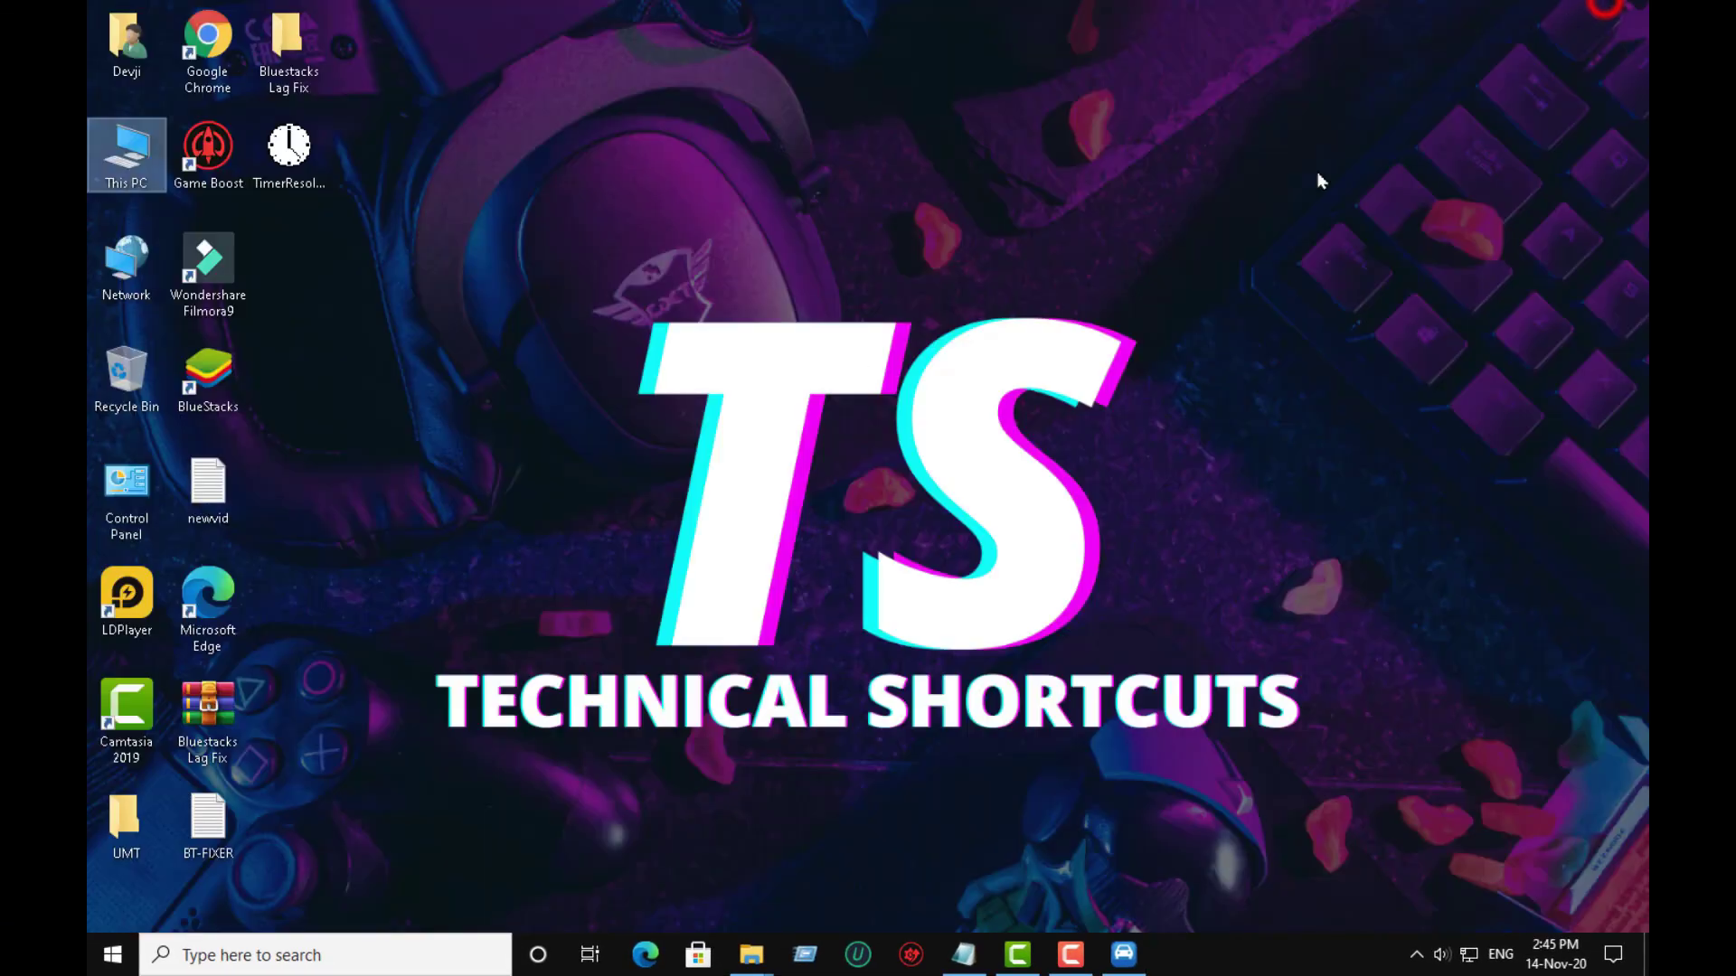
right_click(407, 386)
left_click(426, 438)
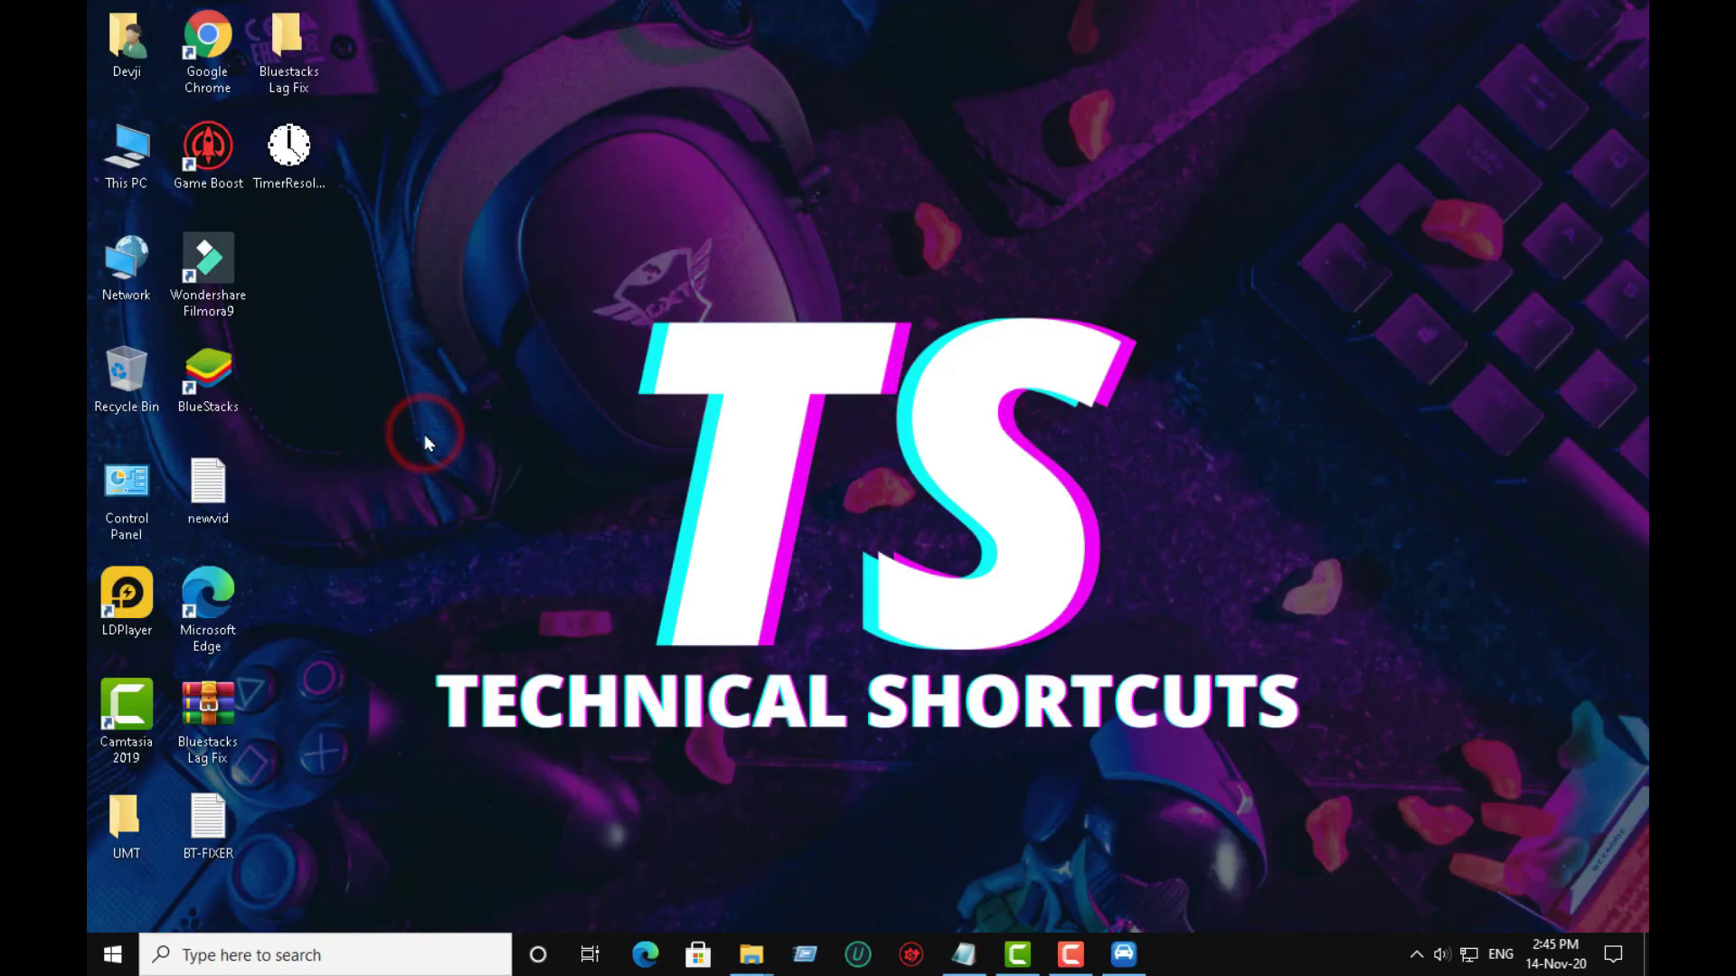
right_click(363, 331)
left_click(387, 405)
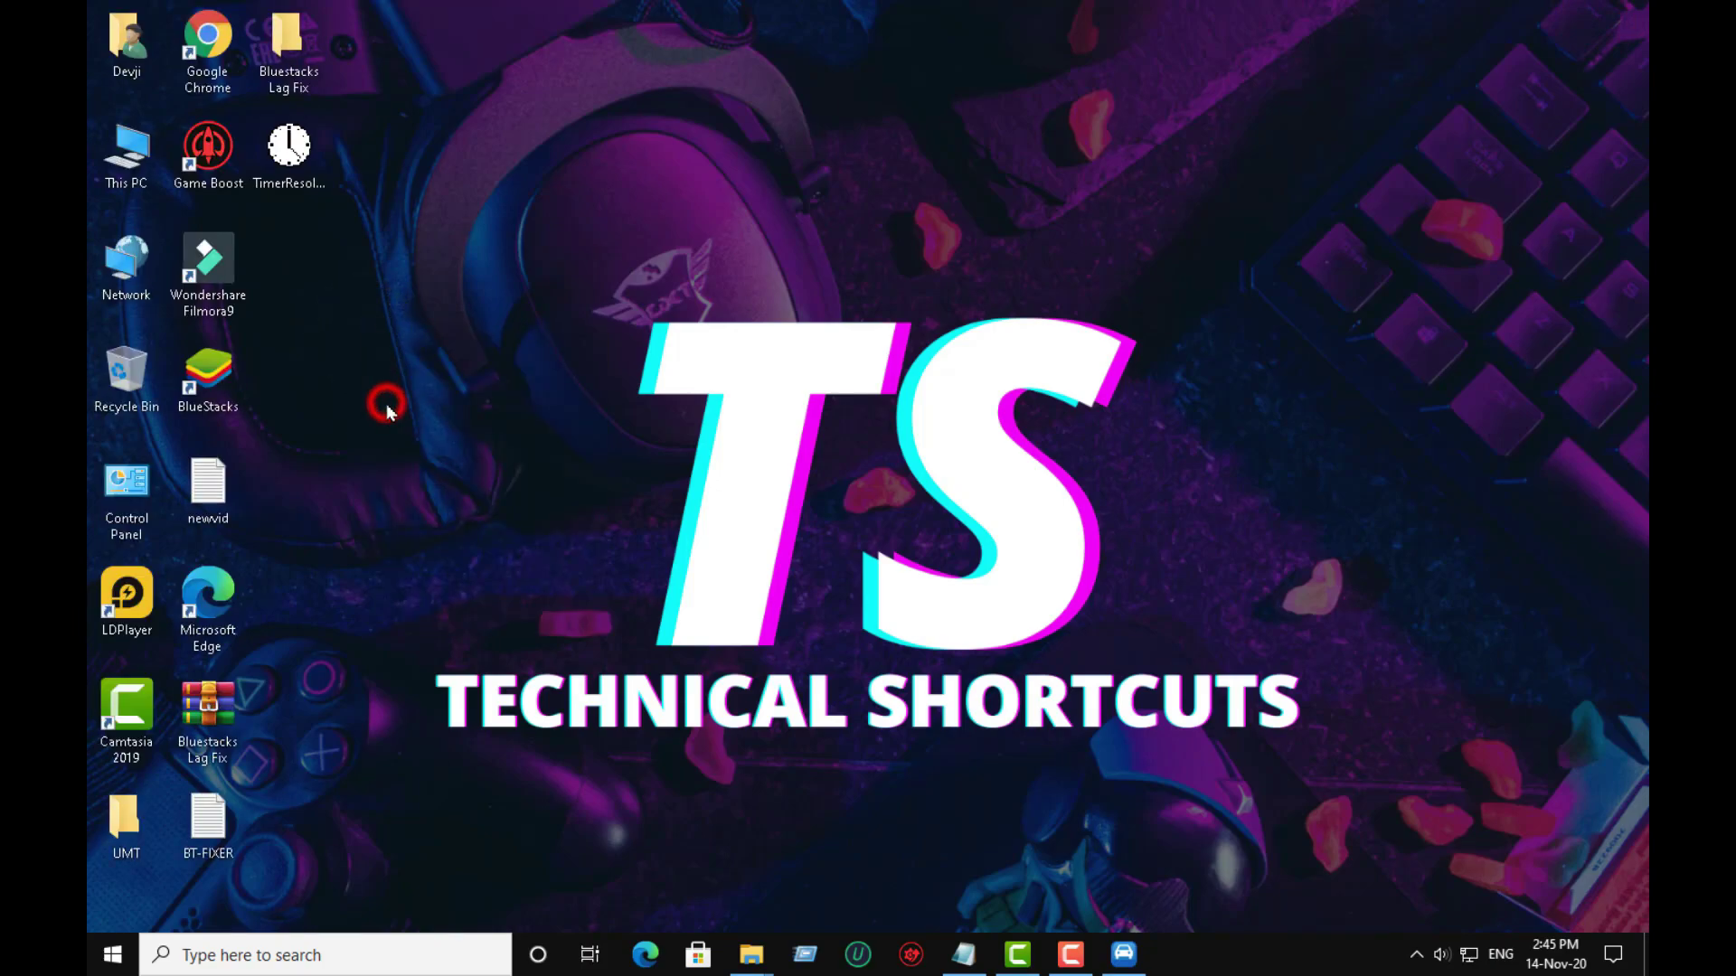
In ParkControl, raise Freq Scaling DC to 100%, then choose the Ultimate Performance profile and apply its CPU settings.
left_click(1123, 954)
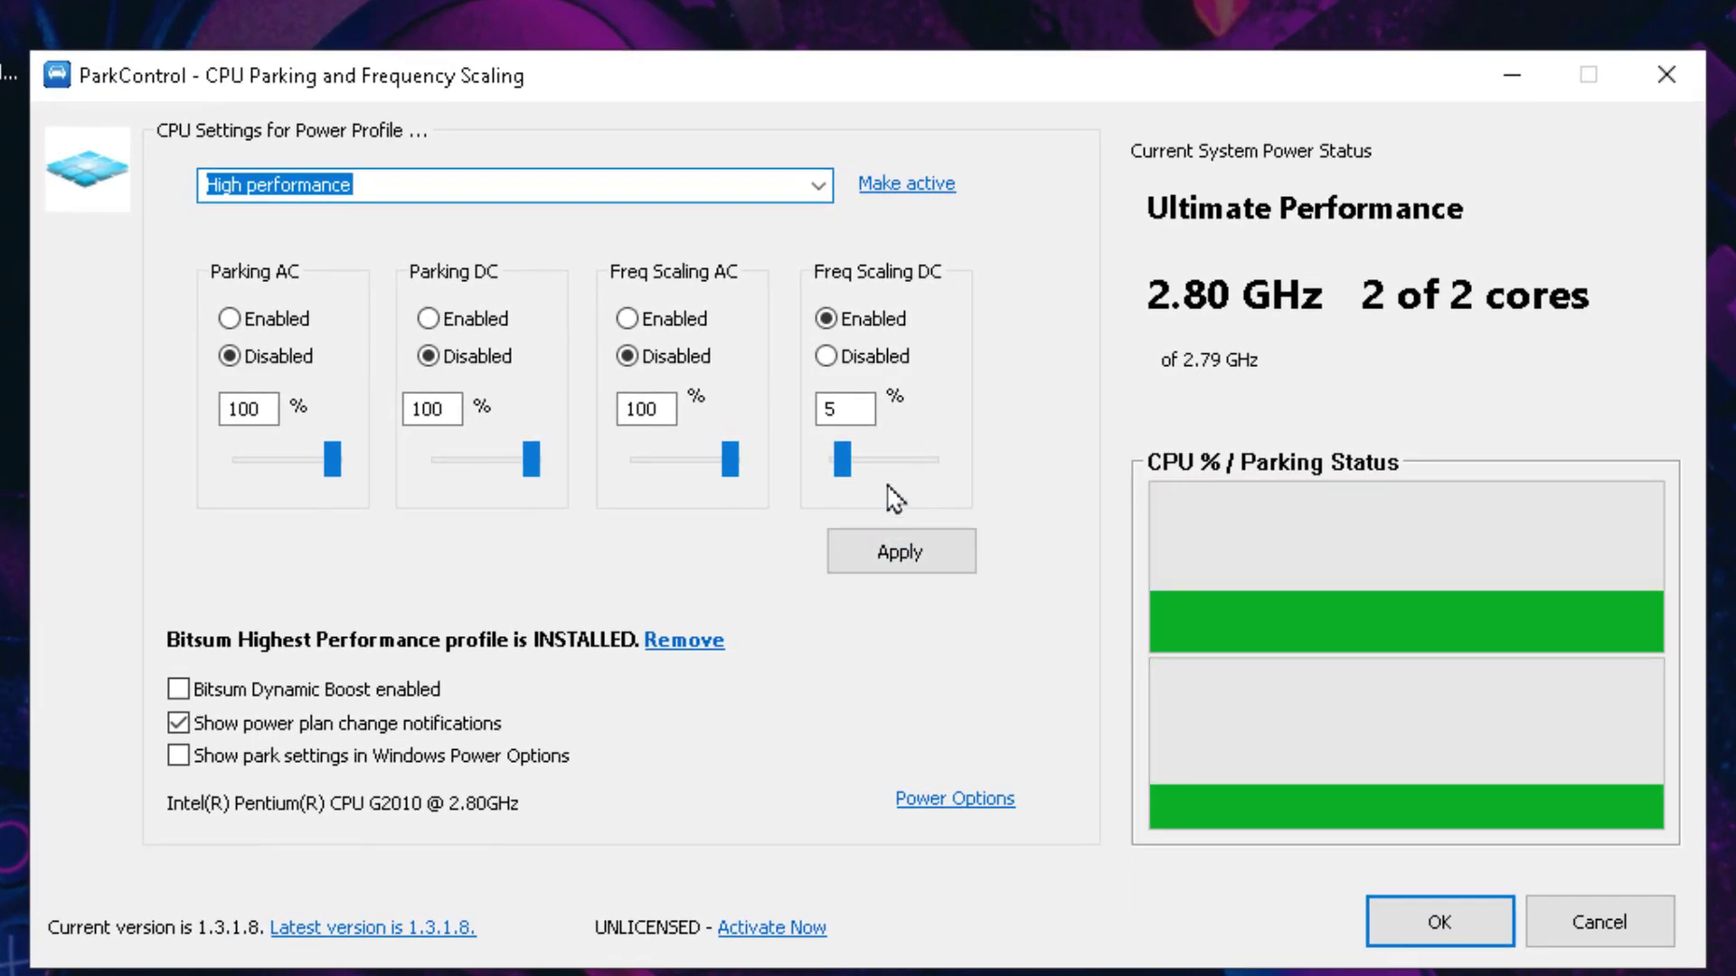
left_click_drag(839, 458, 928, 460)
left_click(819, 187)
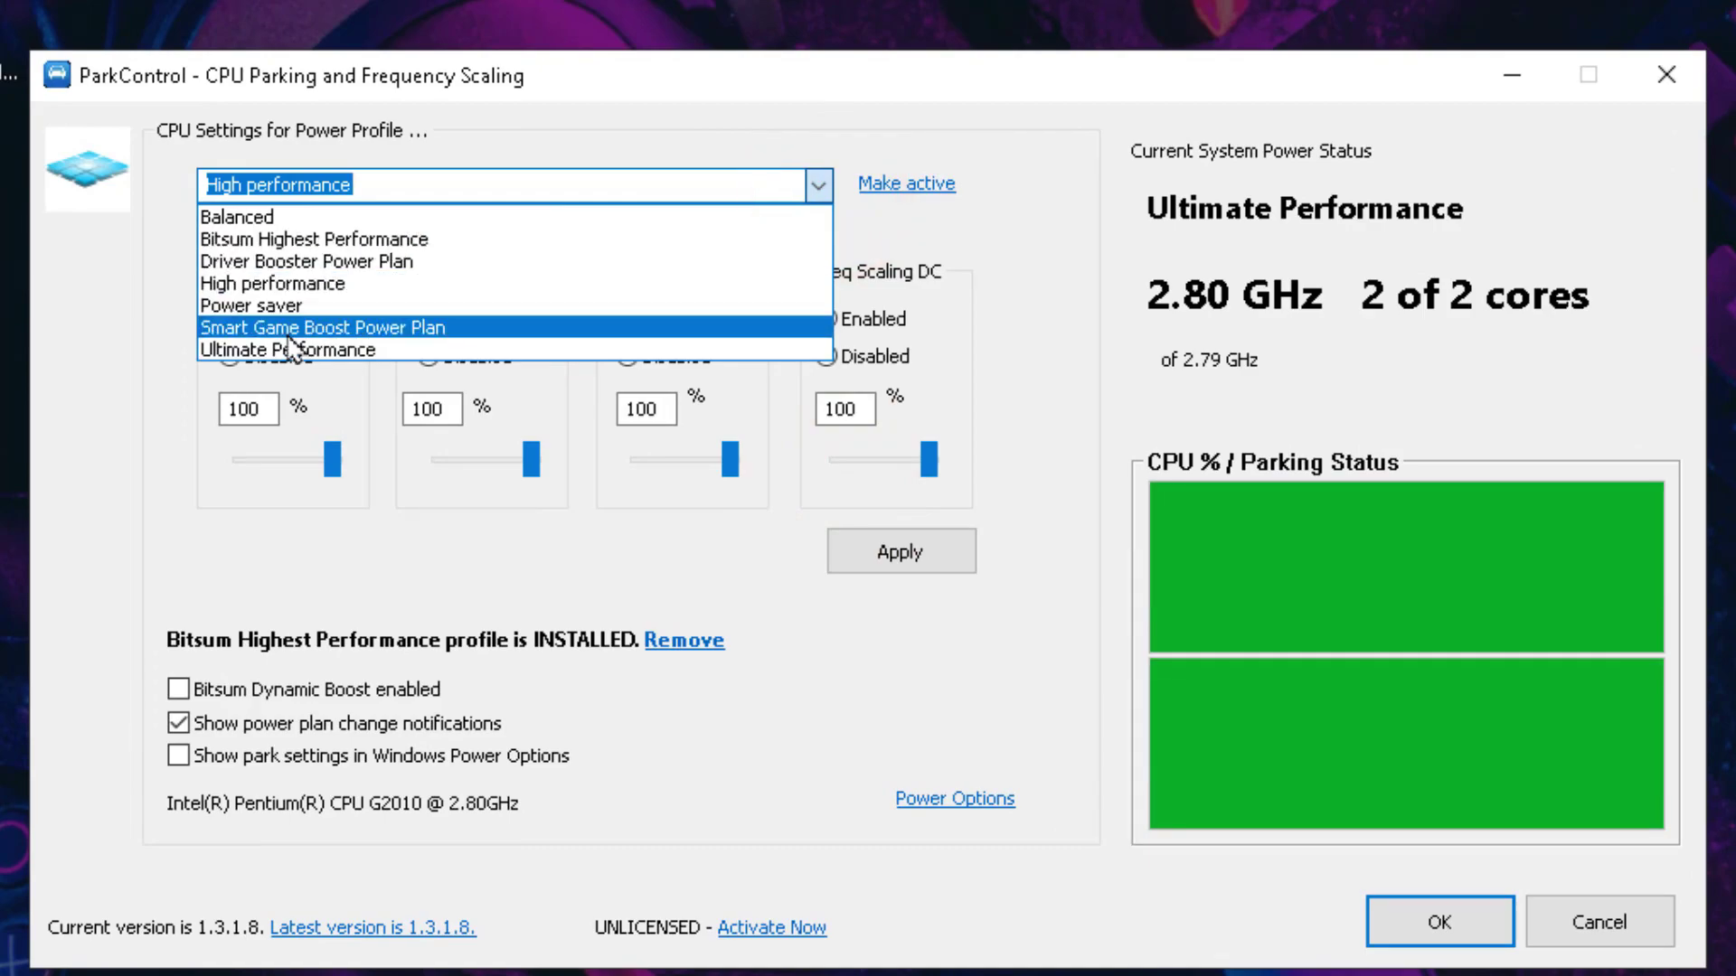
left_click(327, 352)
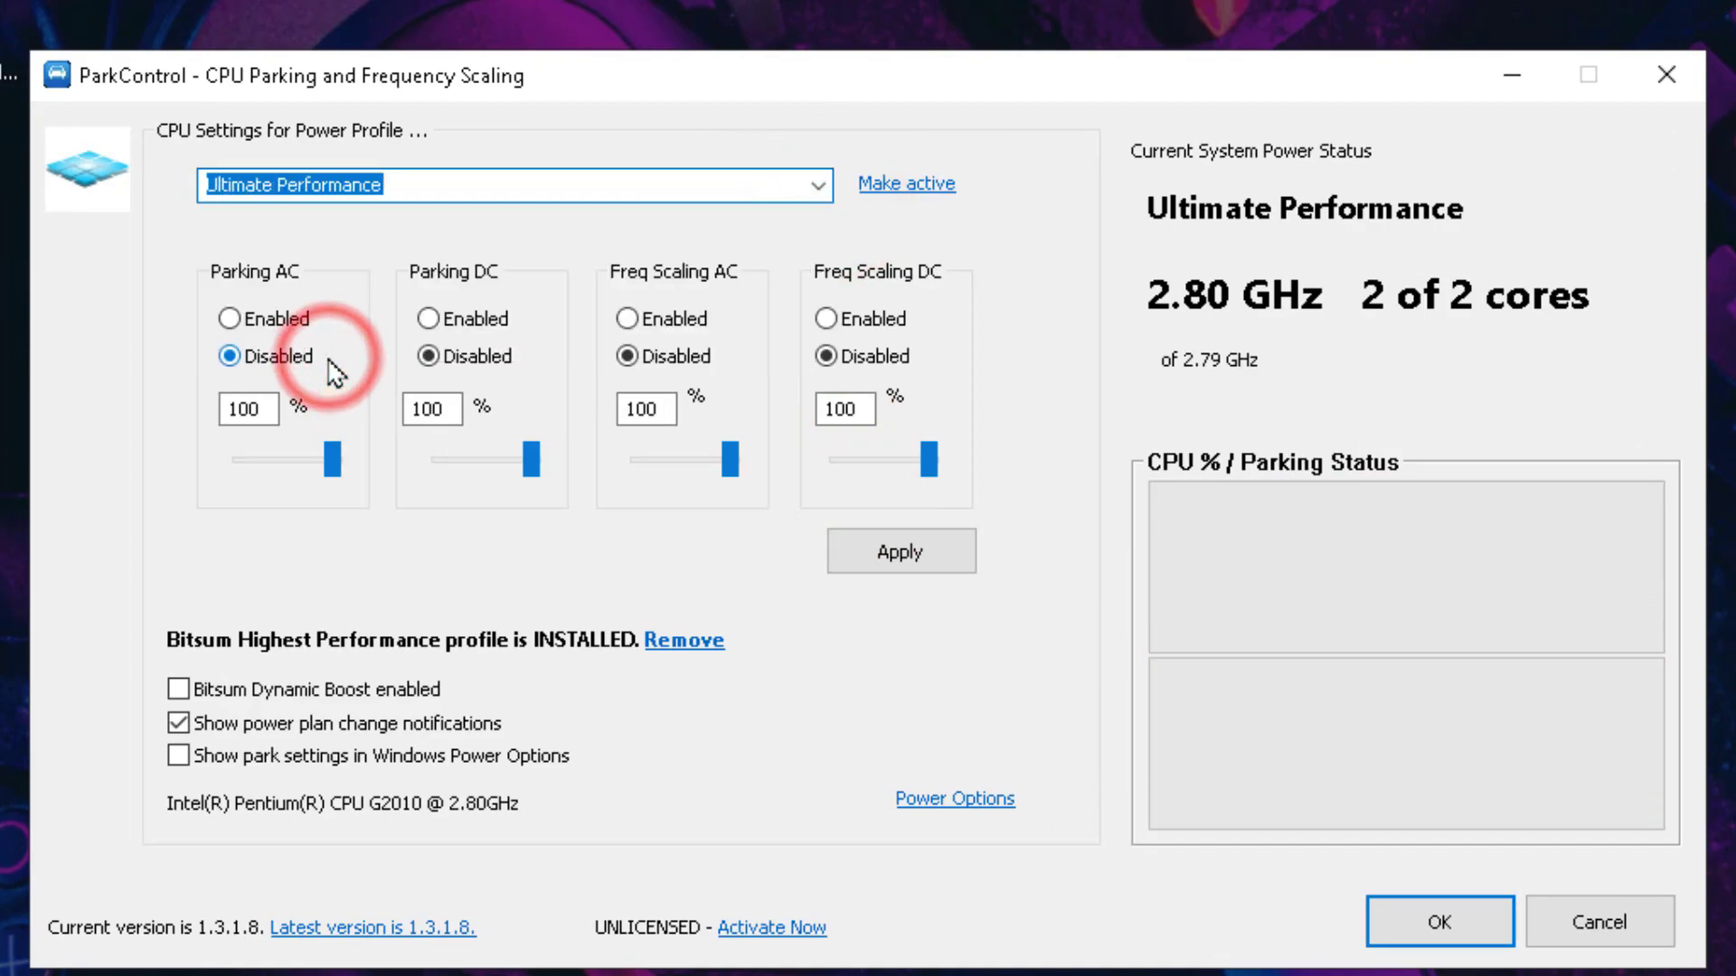
left_click(904, 551)
left_click(1000, 577)
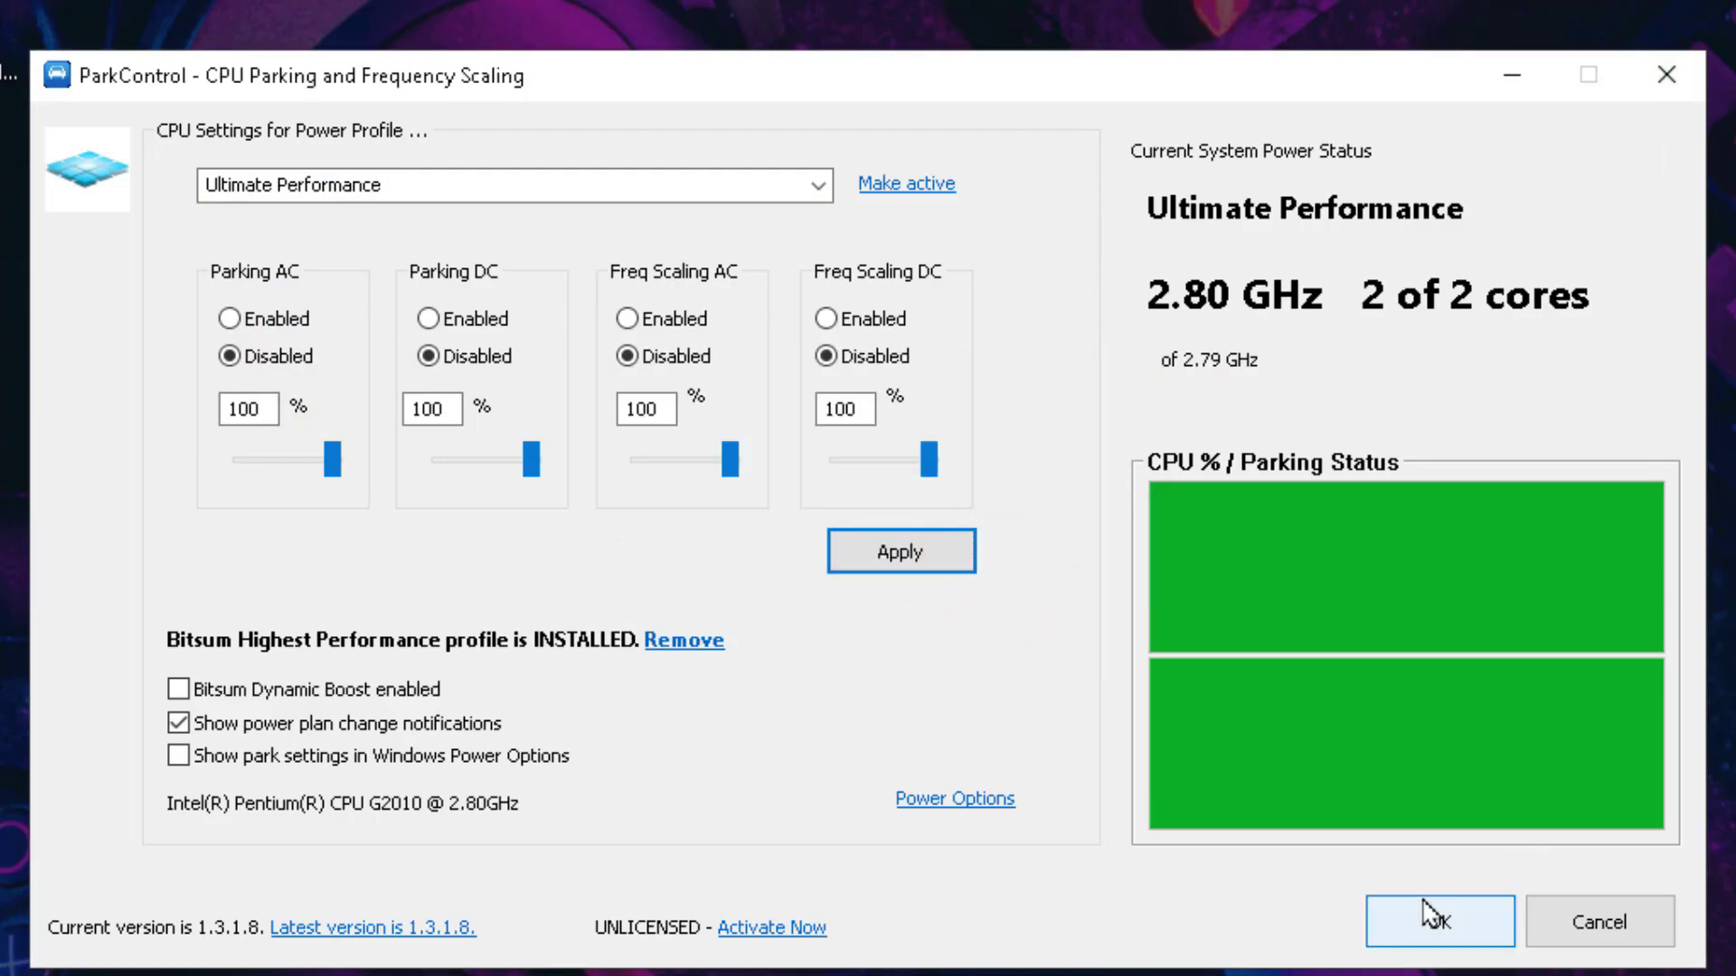
left_click(1437, 920)
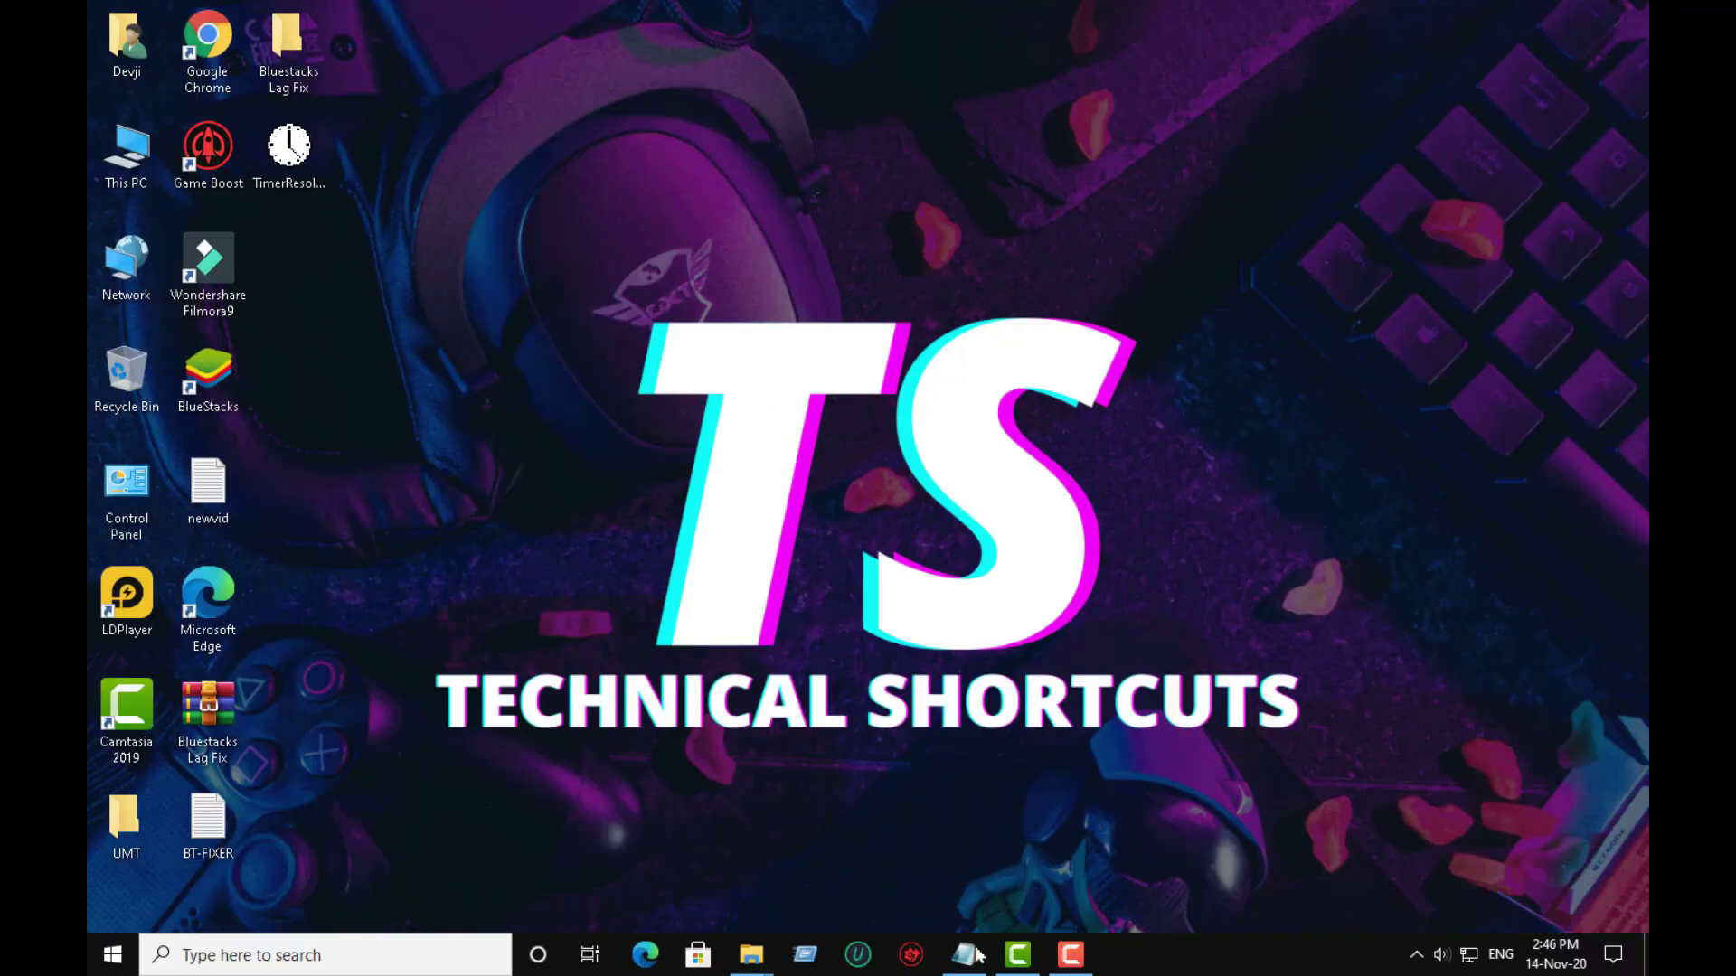
Restore the BT-FIXER notes and highlight the Graphics Settings line.
left_click(969, 954)
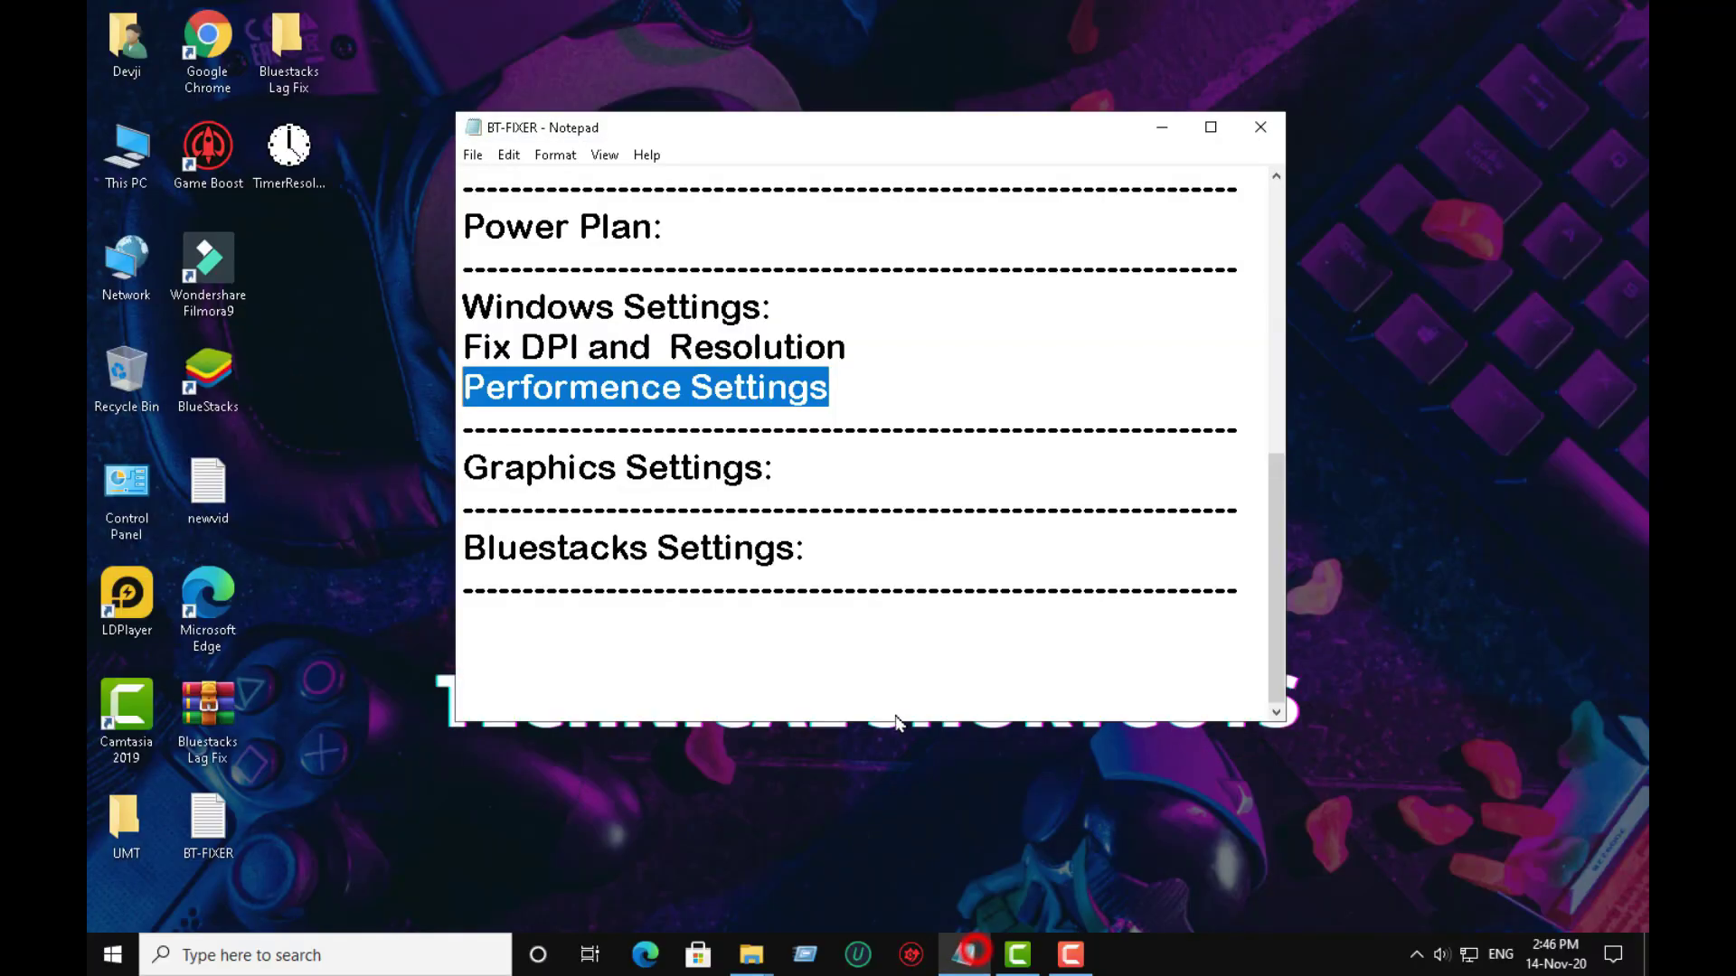
left_click_drag(815, 474, 443, 492)
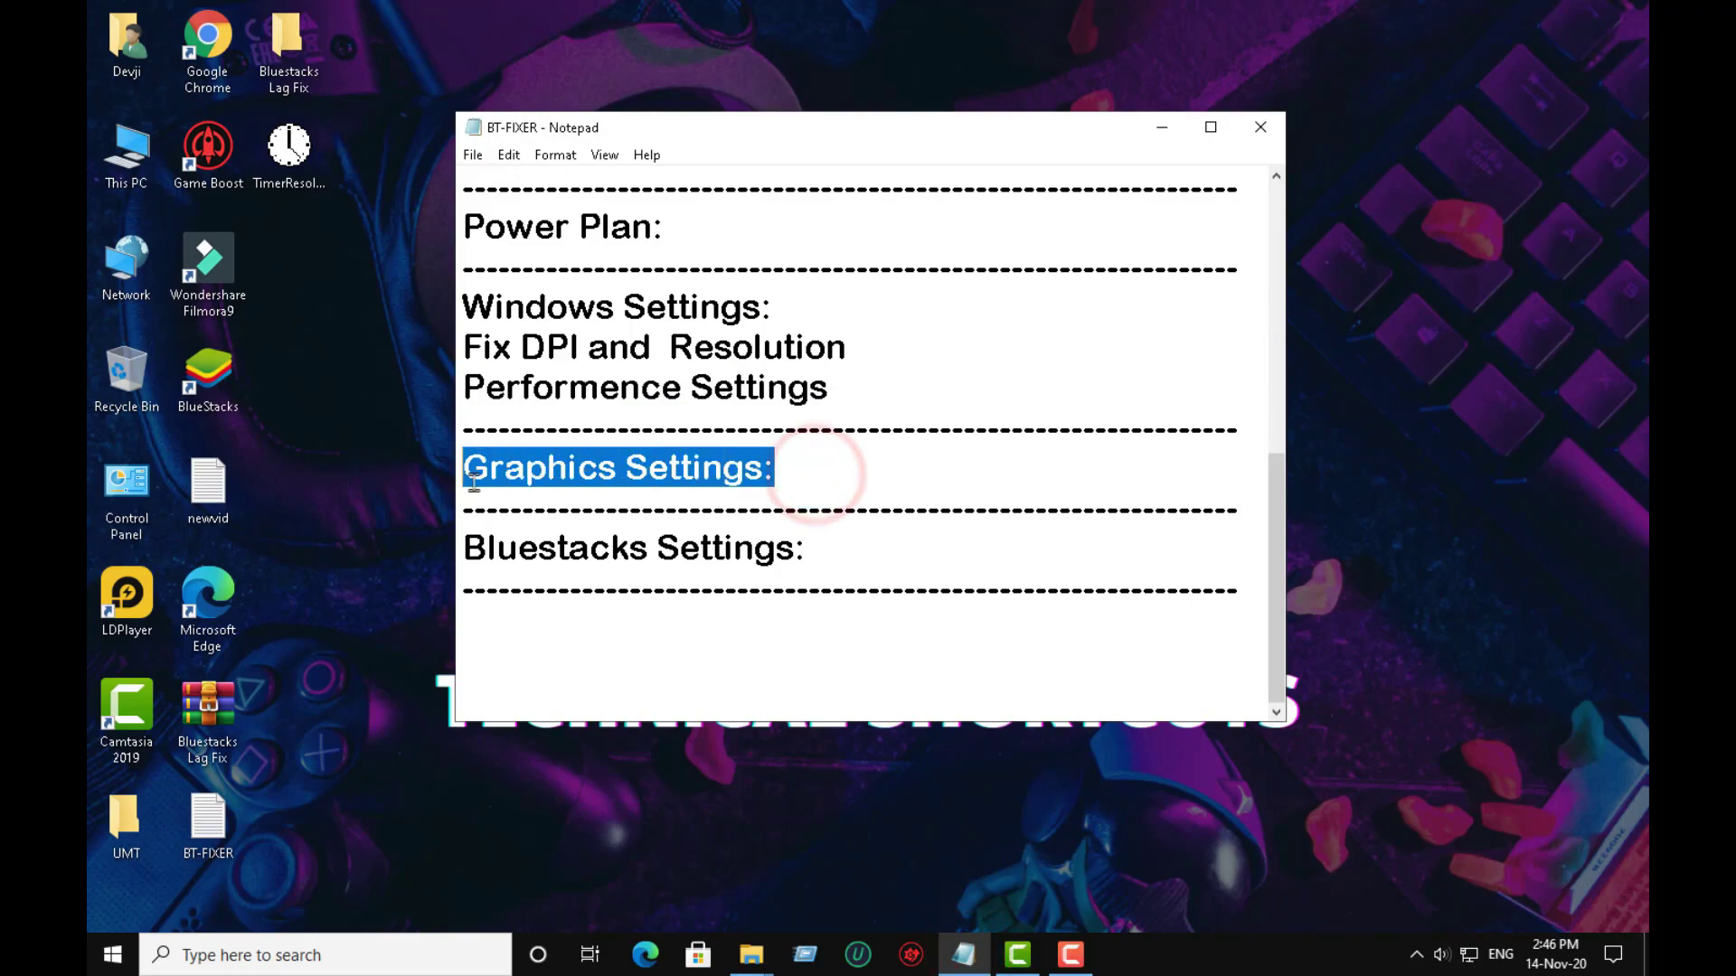
left_click_drag(790, 471, 452, 470)
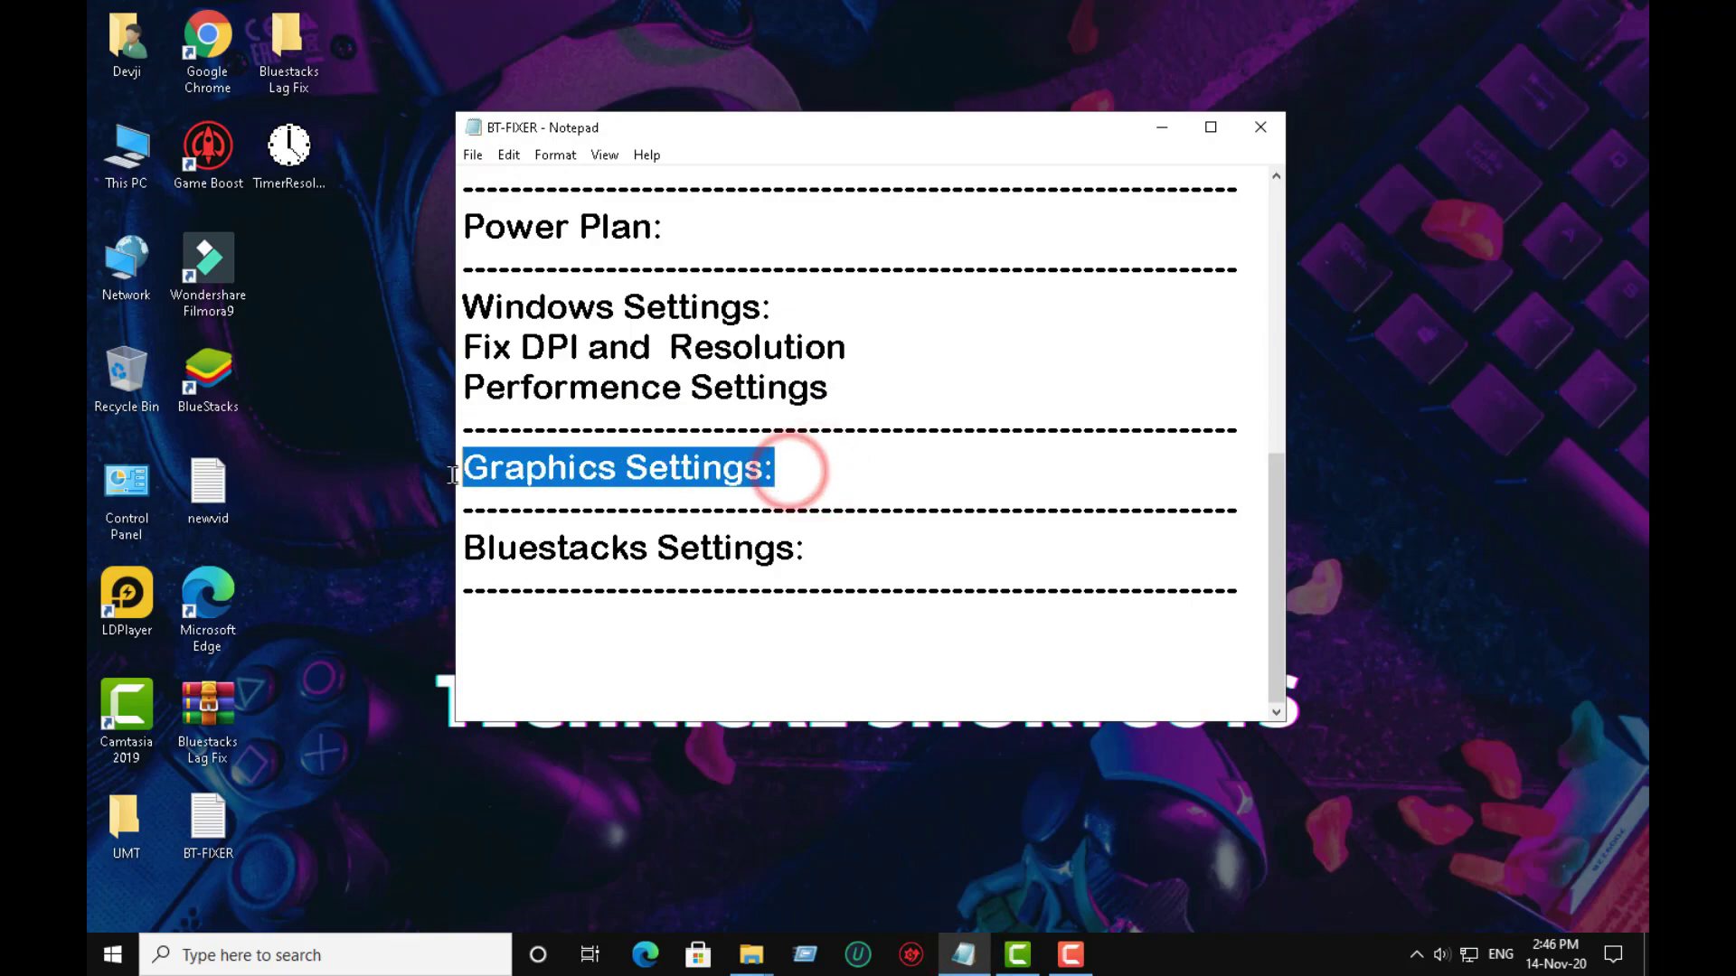
left_click(389, 589)
Open Windows Settings, go to Game Mode under Gaming, and open the related Graphics settings page.
left_click(112, 955)
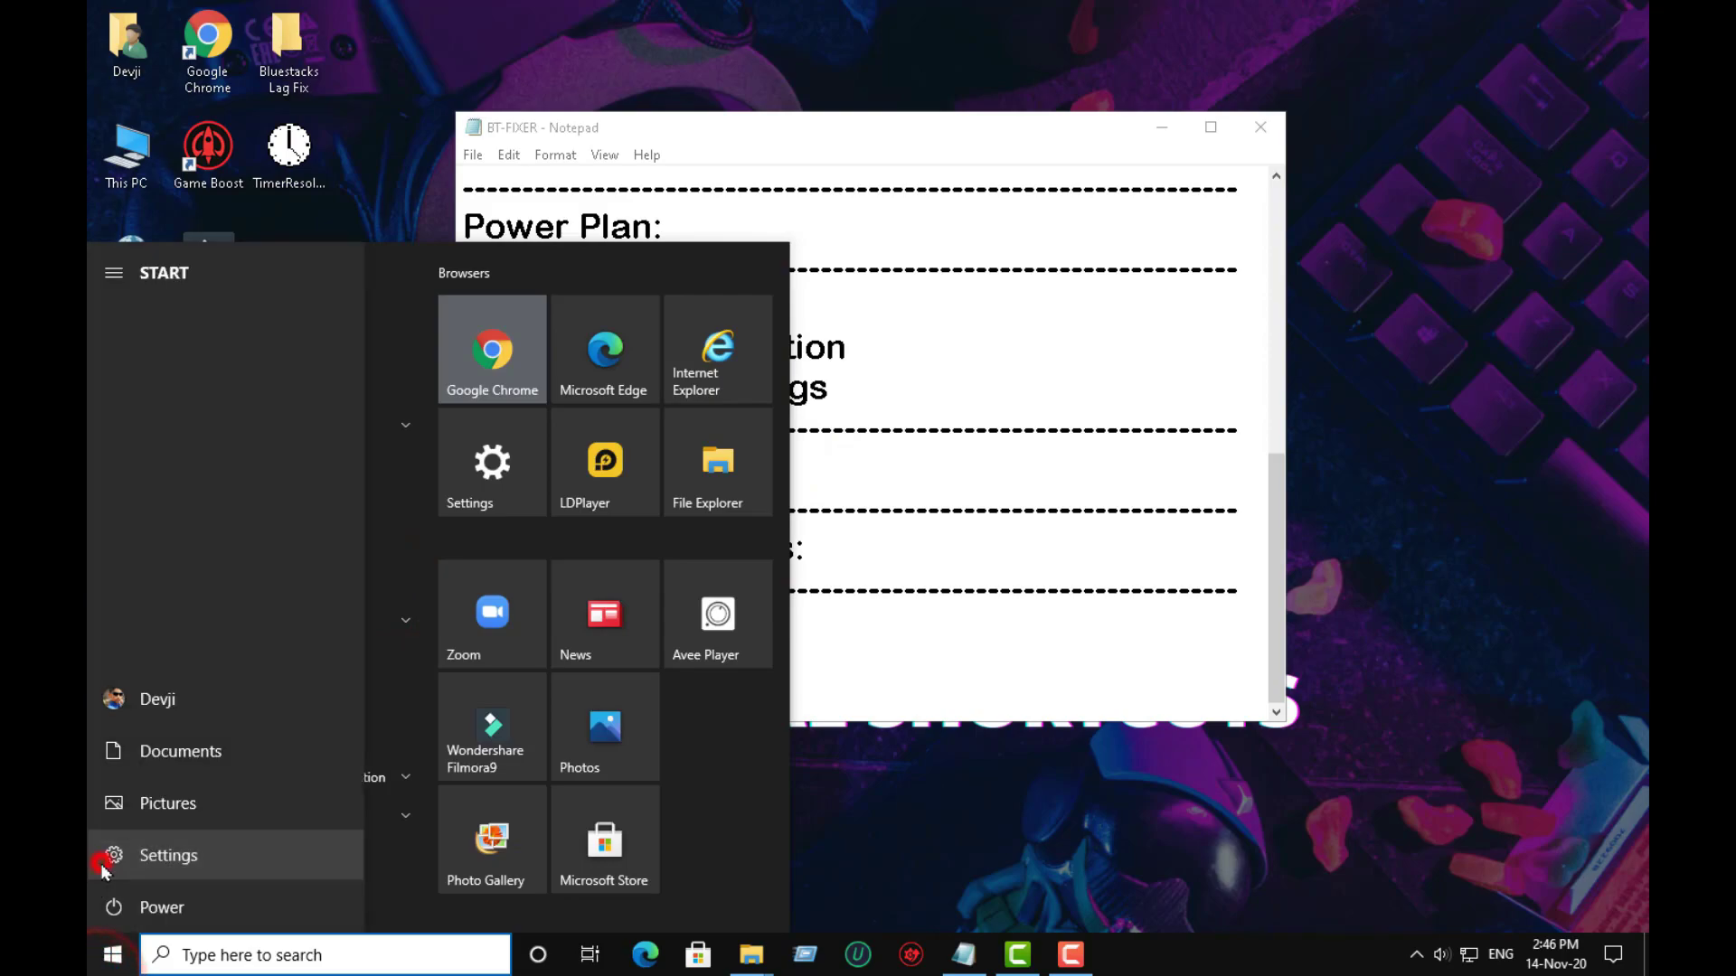
left_click(104, 860)
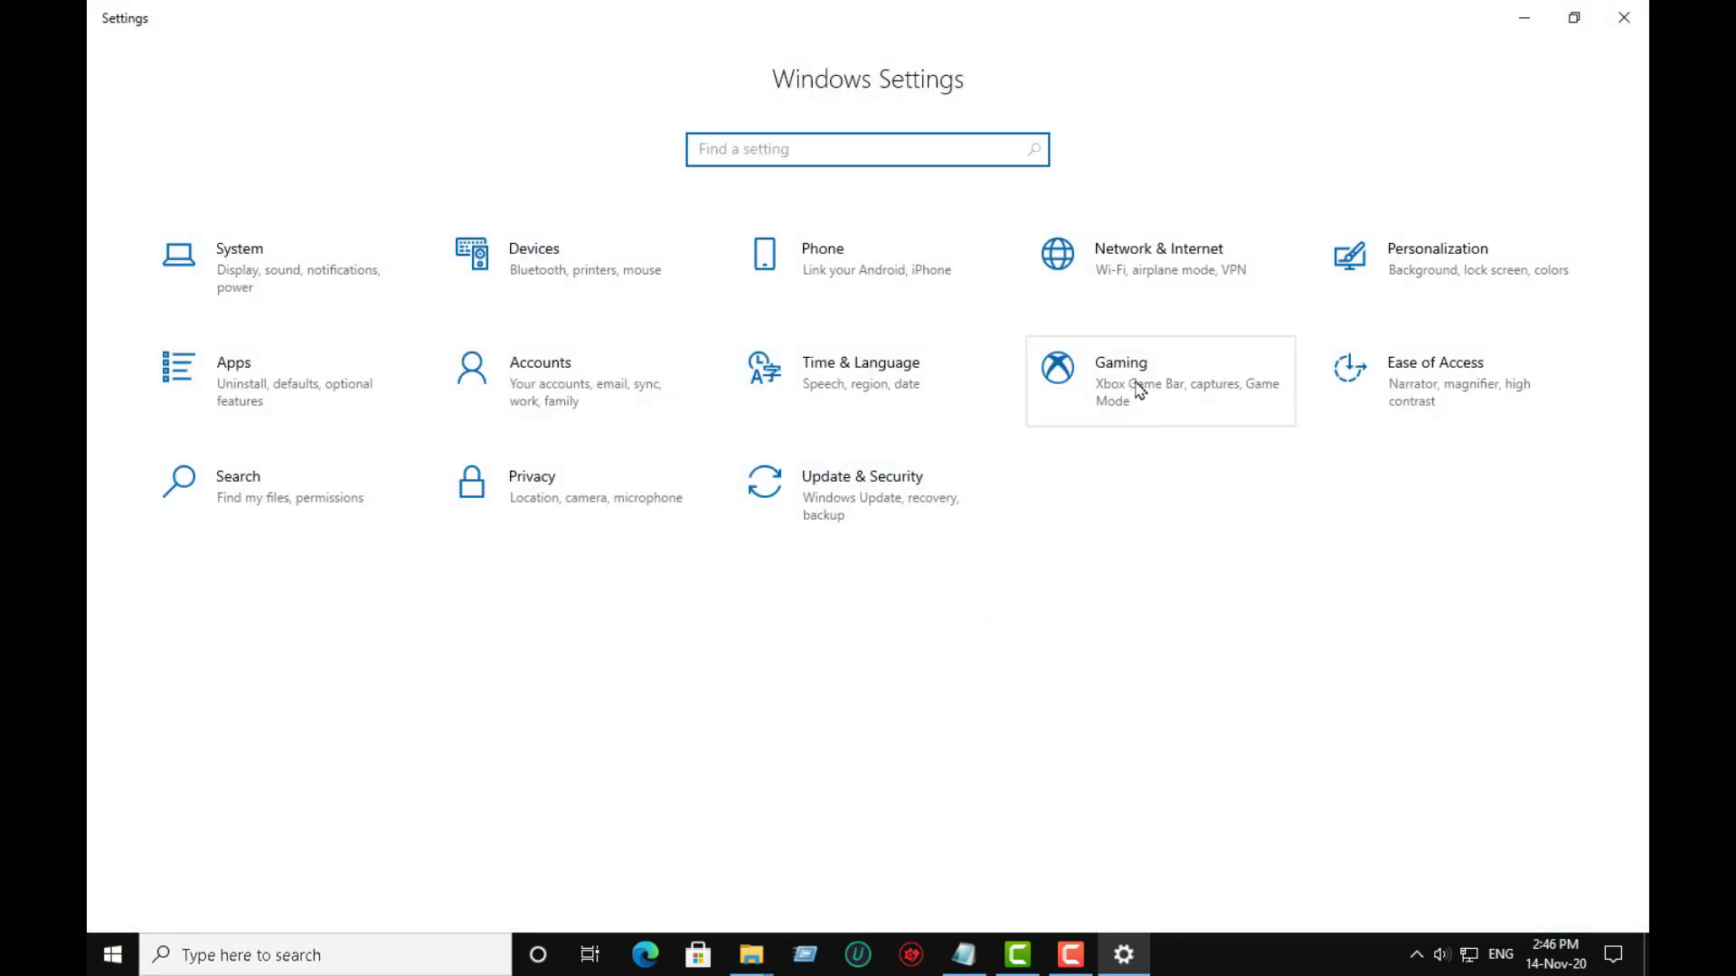
left_click(1137, 389)
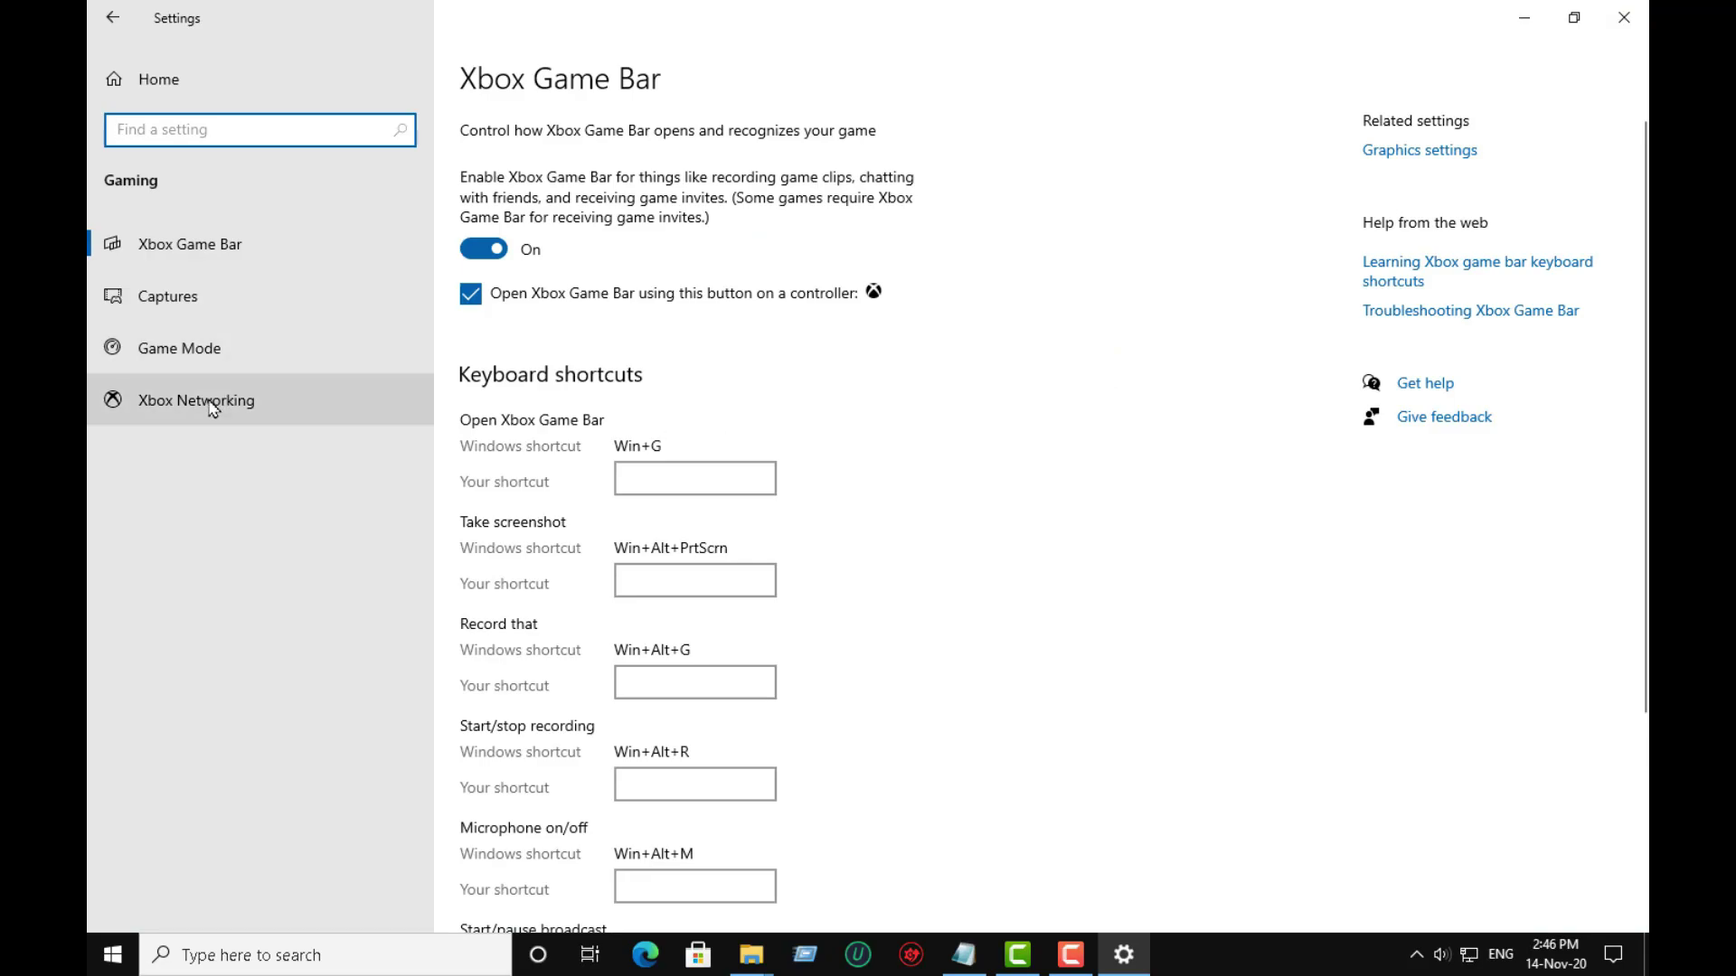
left_click(198, 349)
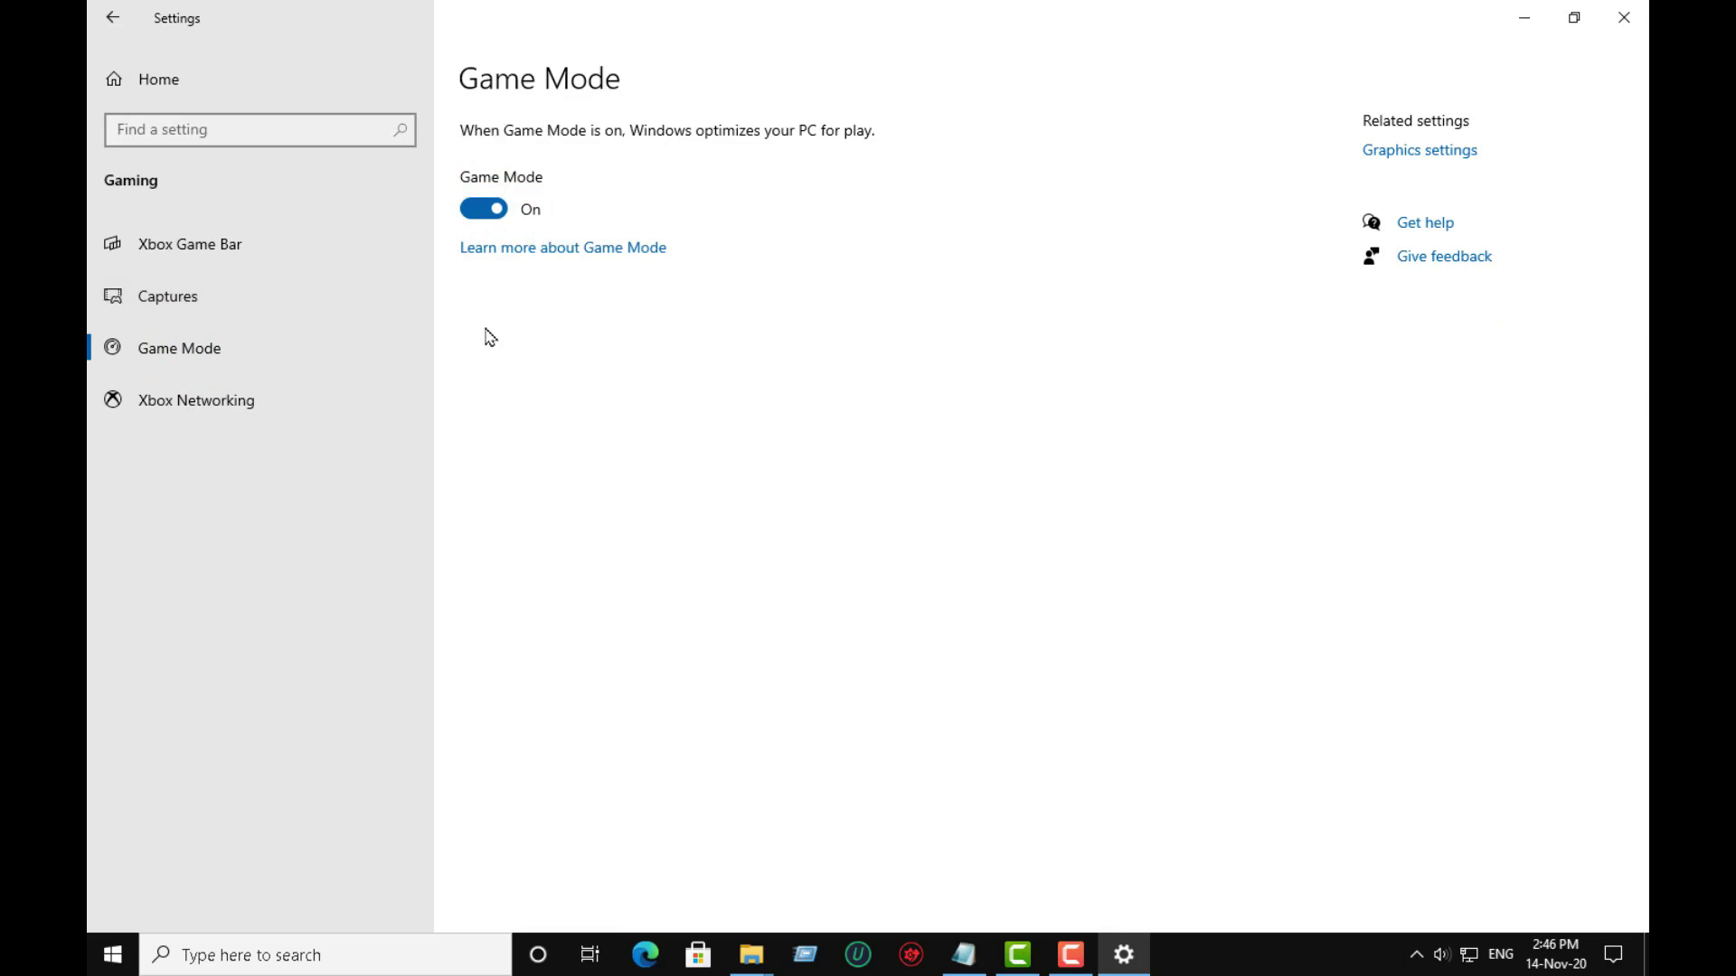
left_click(1440, 151)
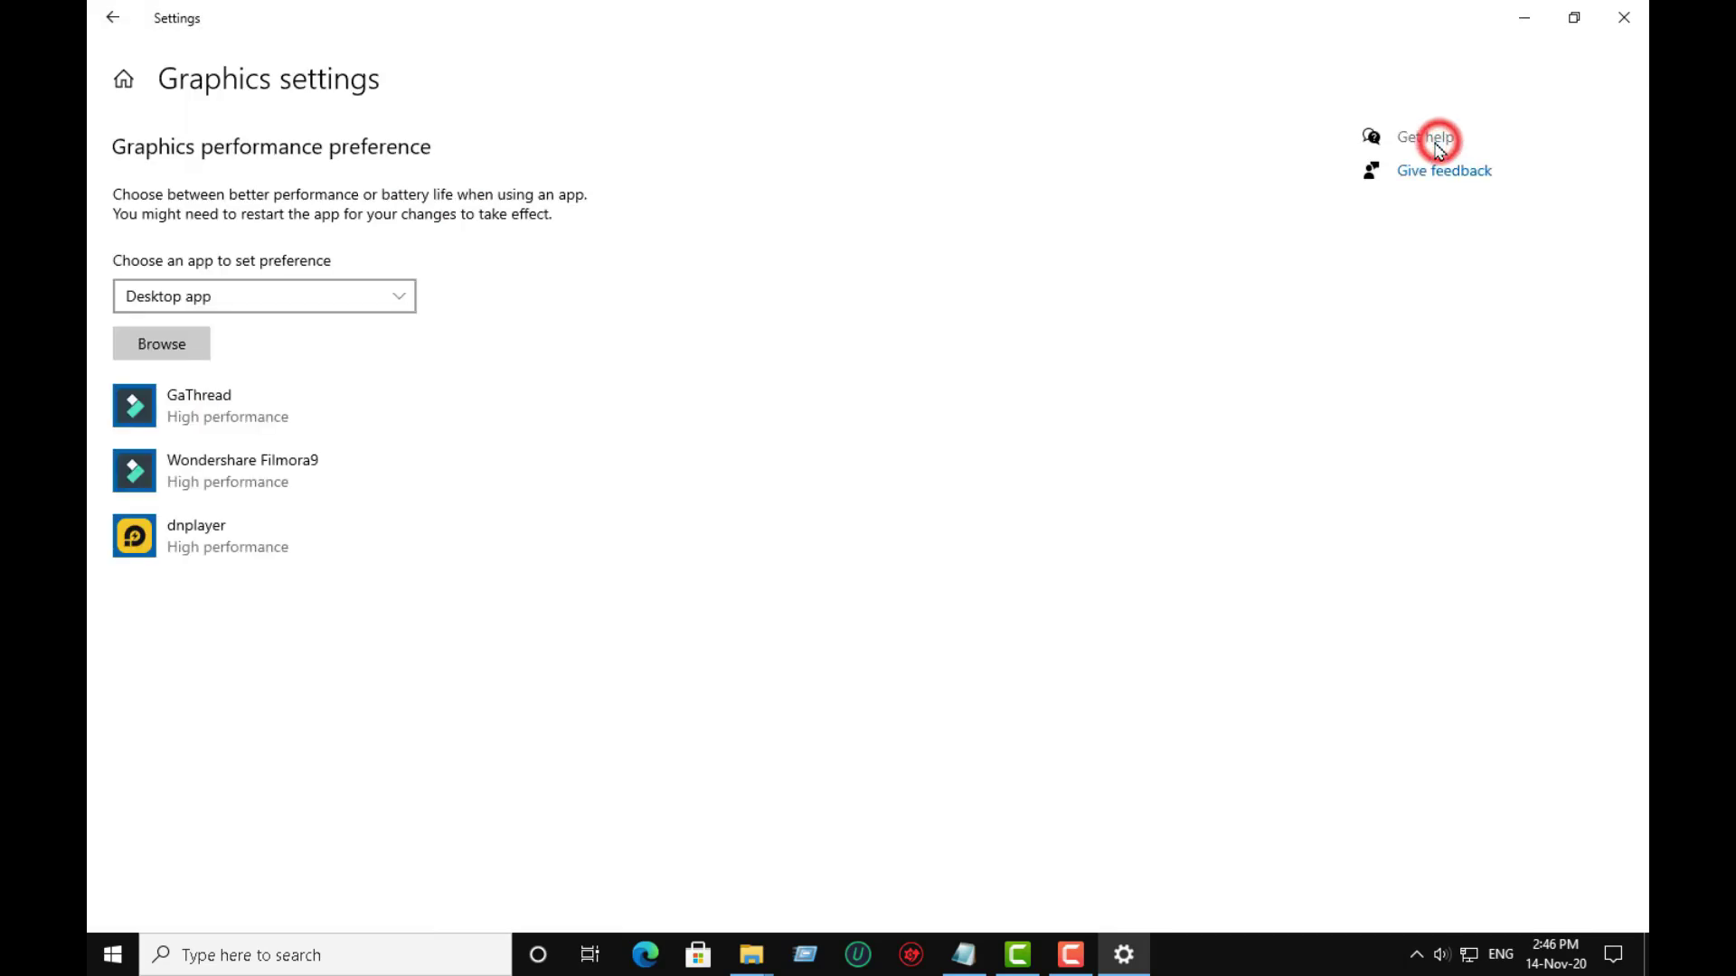
left_click(205, 347)
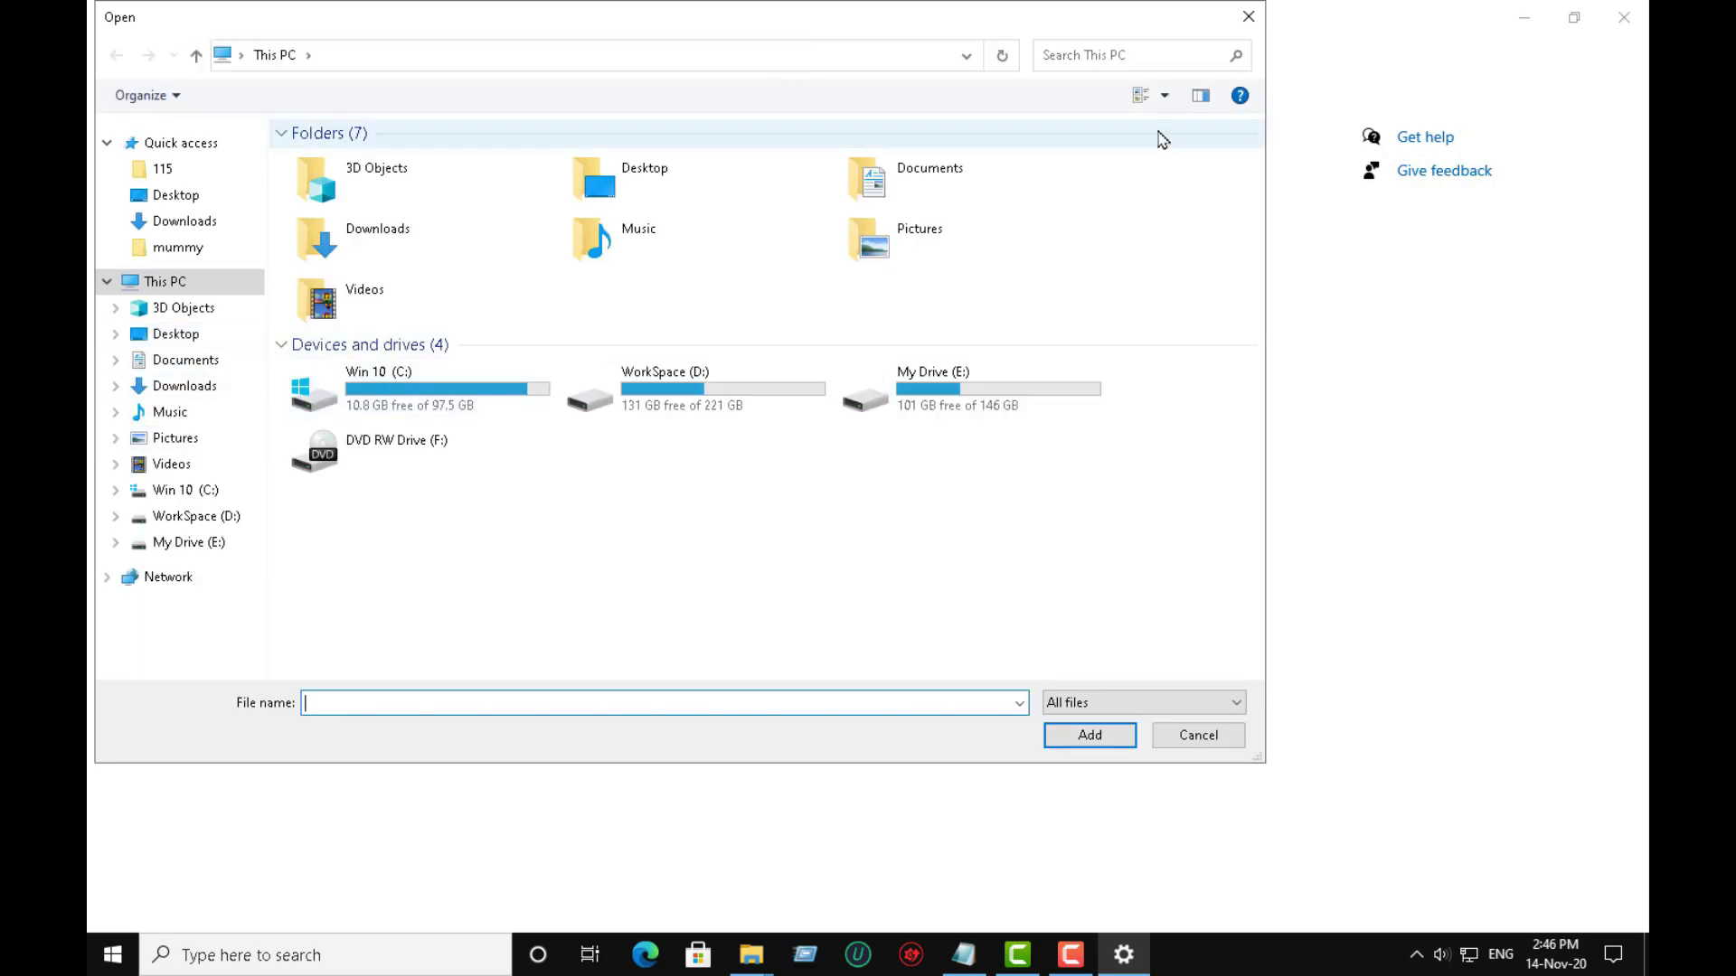
left_click(1250, 20)
Minimize Settings, copy the target path from the BlueStacks desktop shortcut's properties, and close the properties.
left_click(1528, 18)
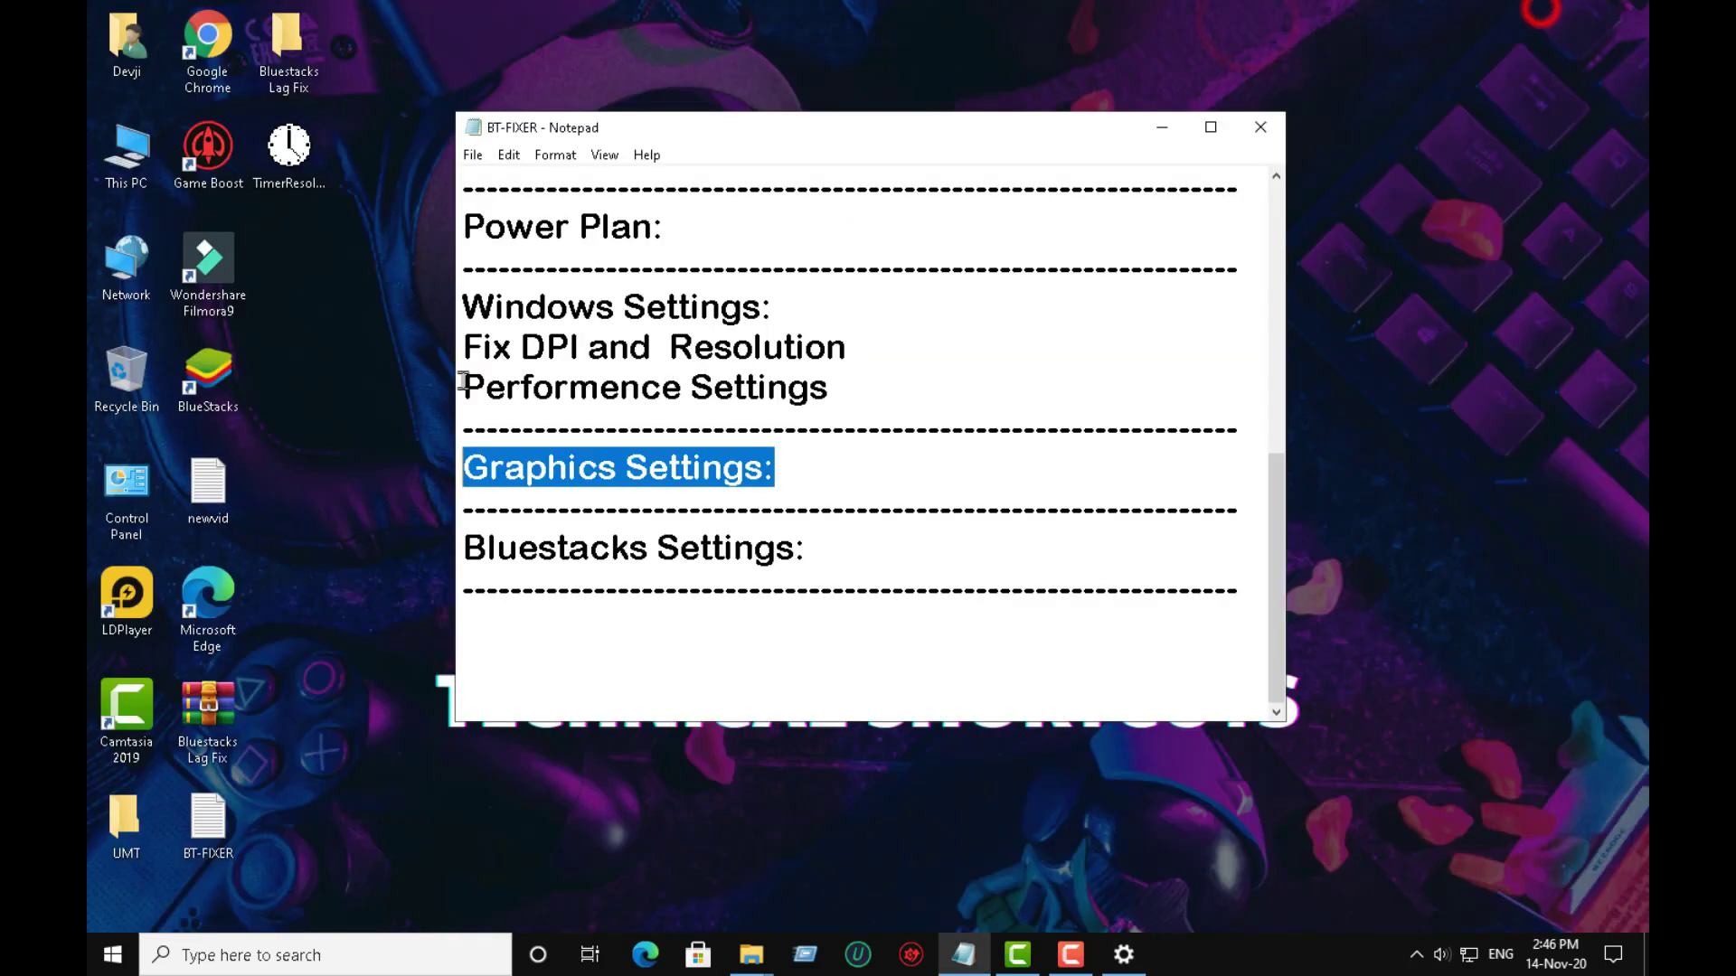
right_click(217, 375)
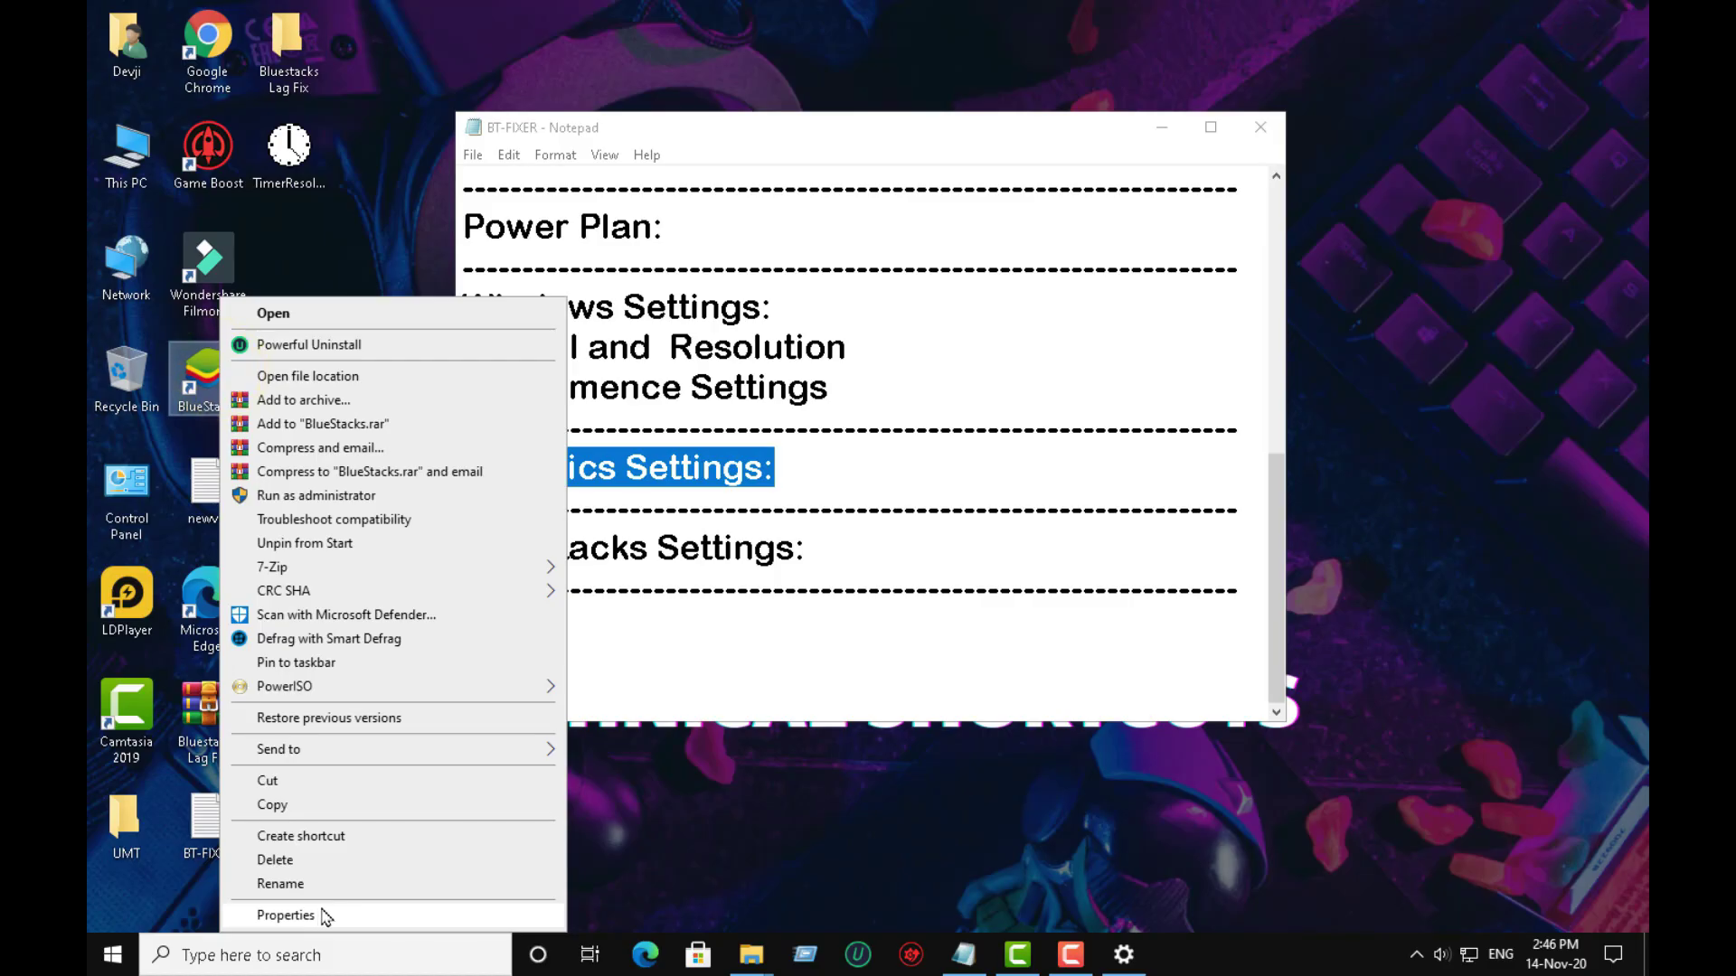
left_click(323, 913)
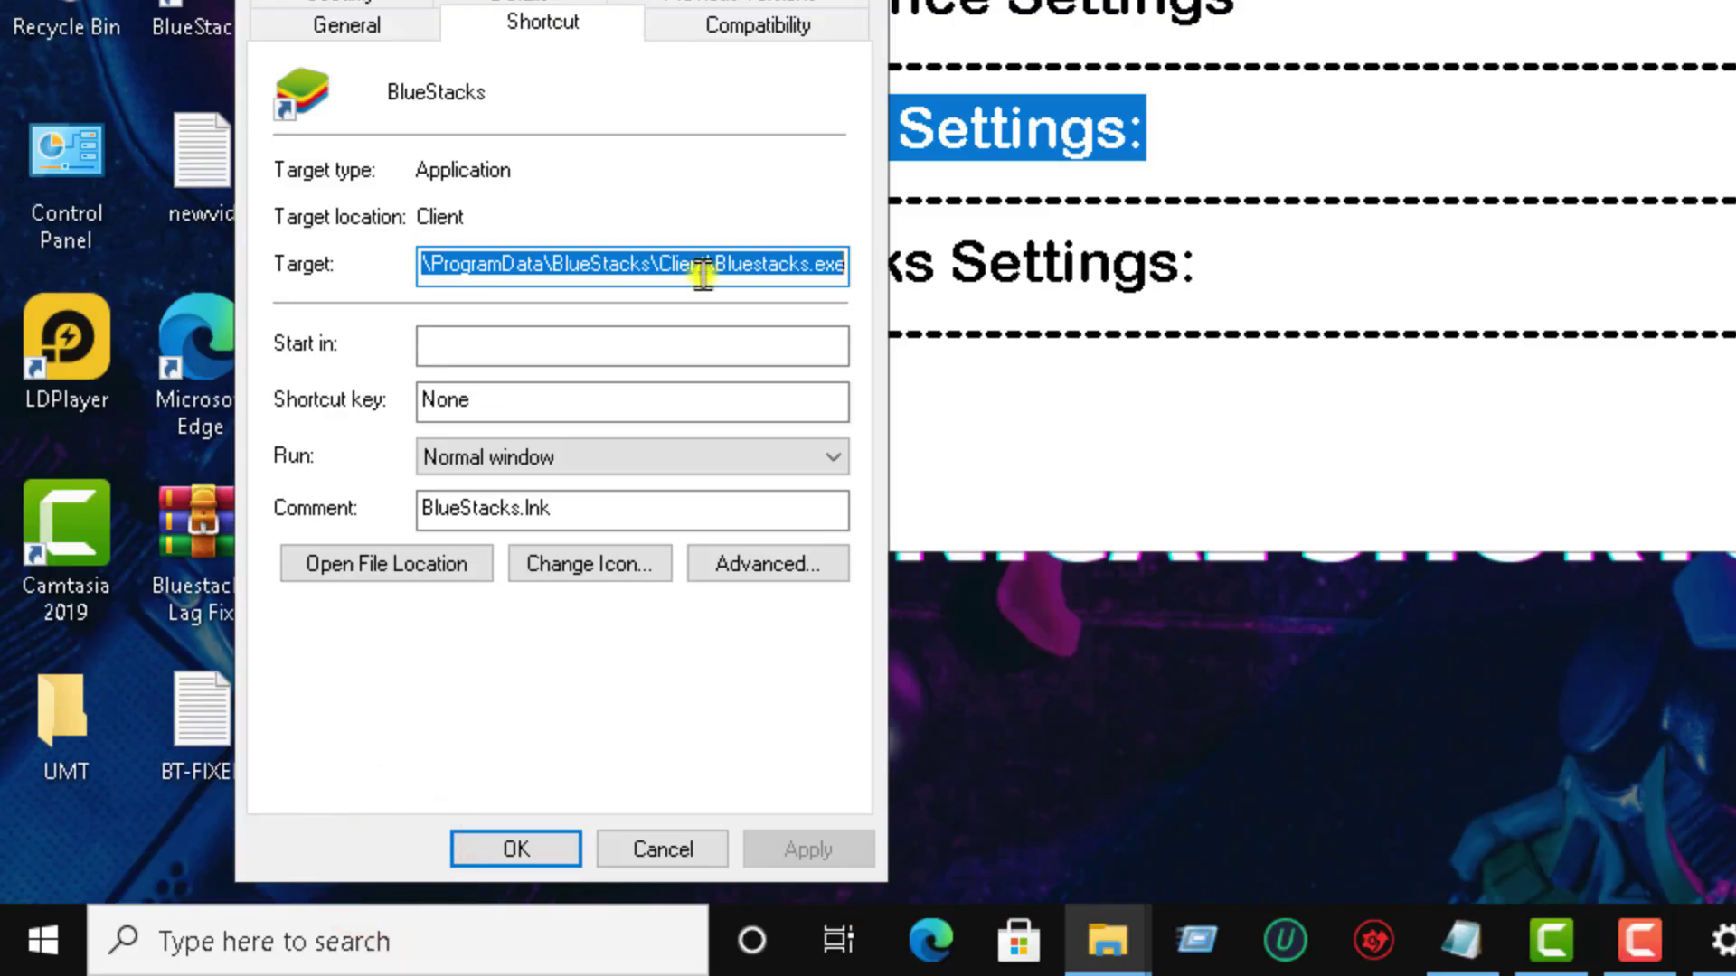
right_click(703, 271)
left_click(764, 387)
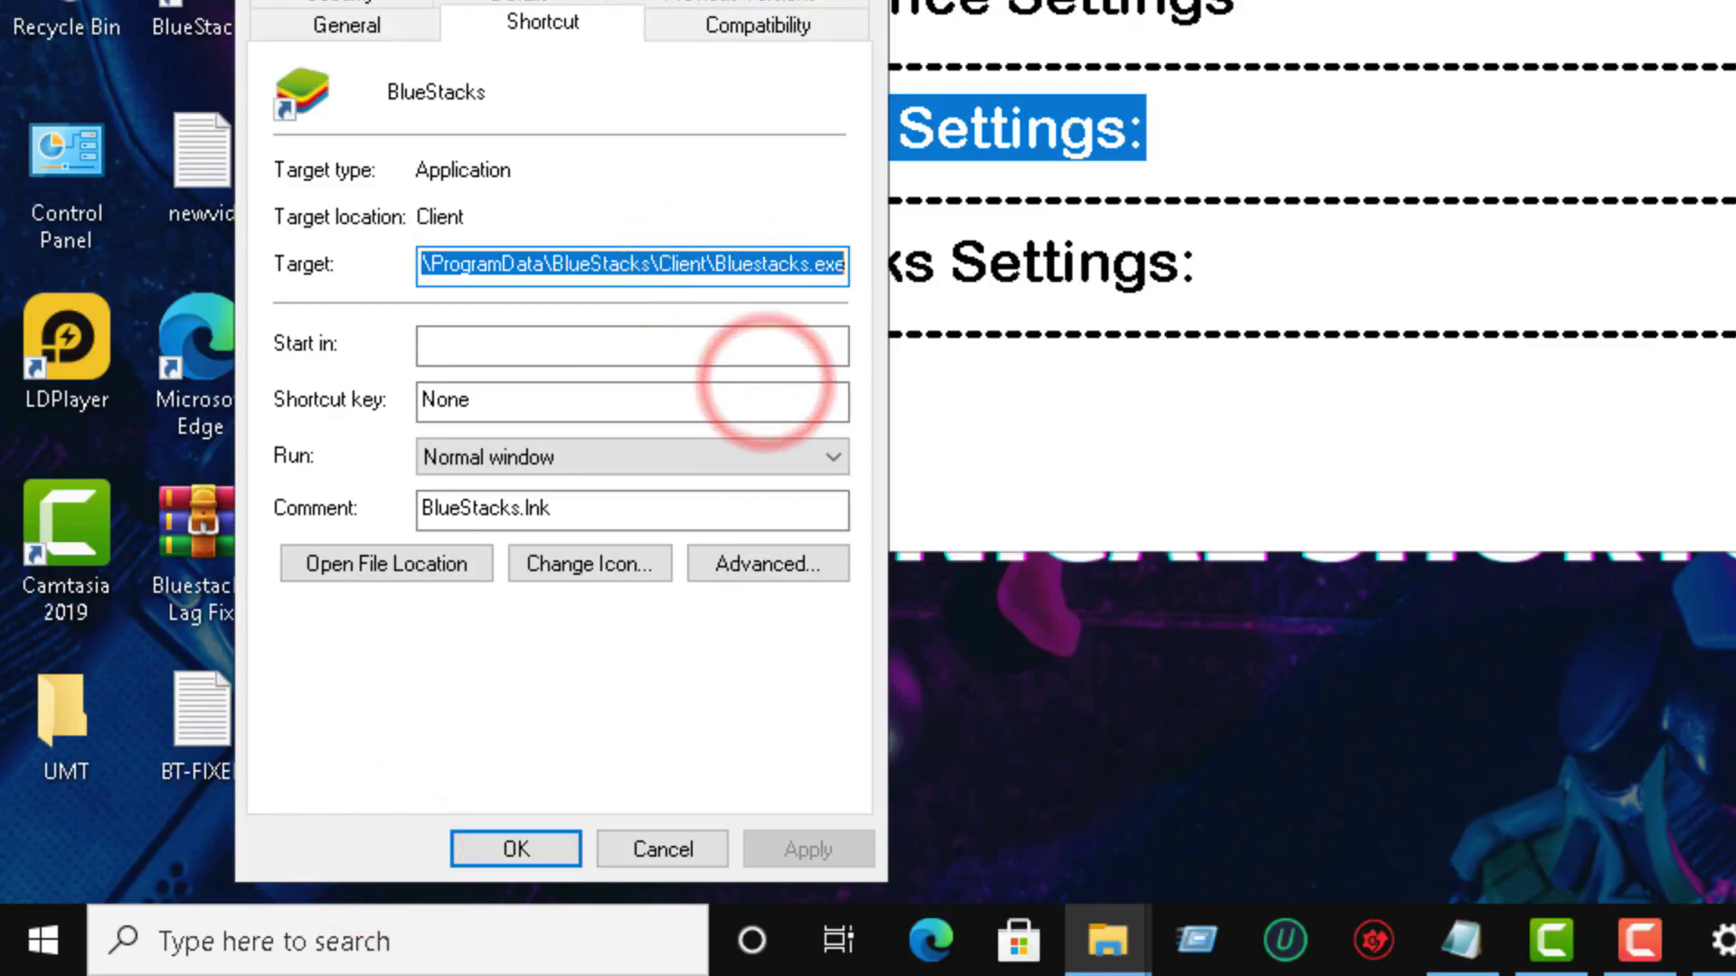
left_click(592, 347)
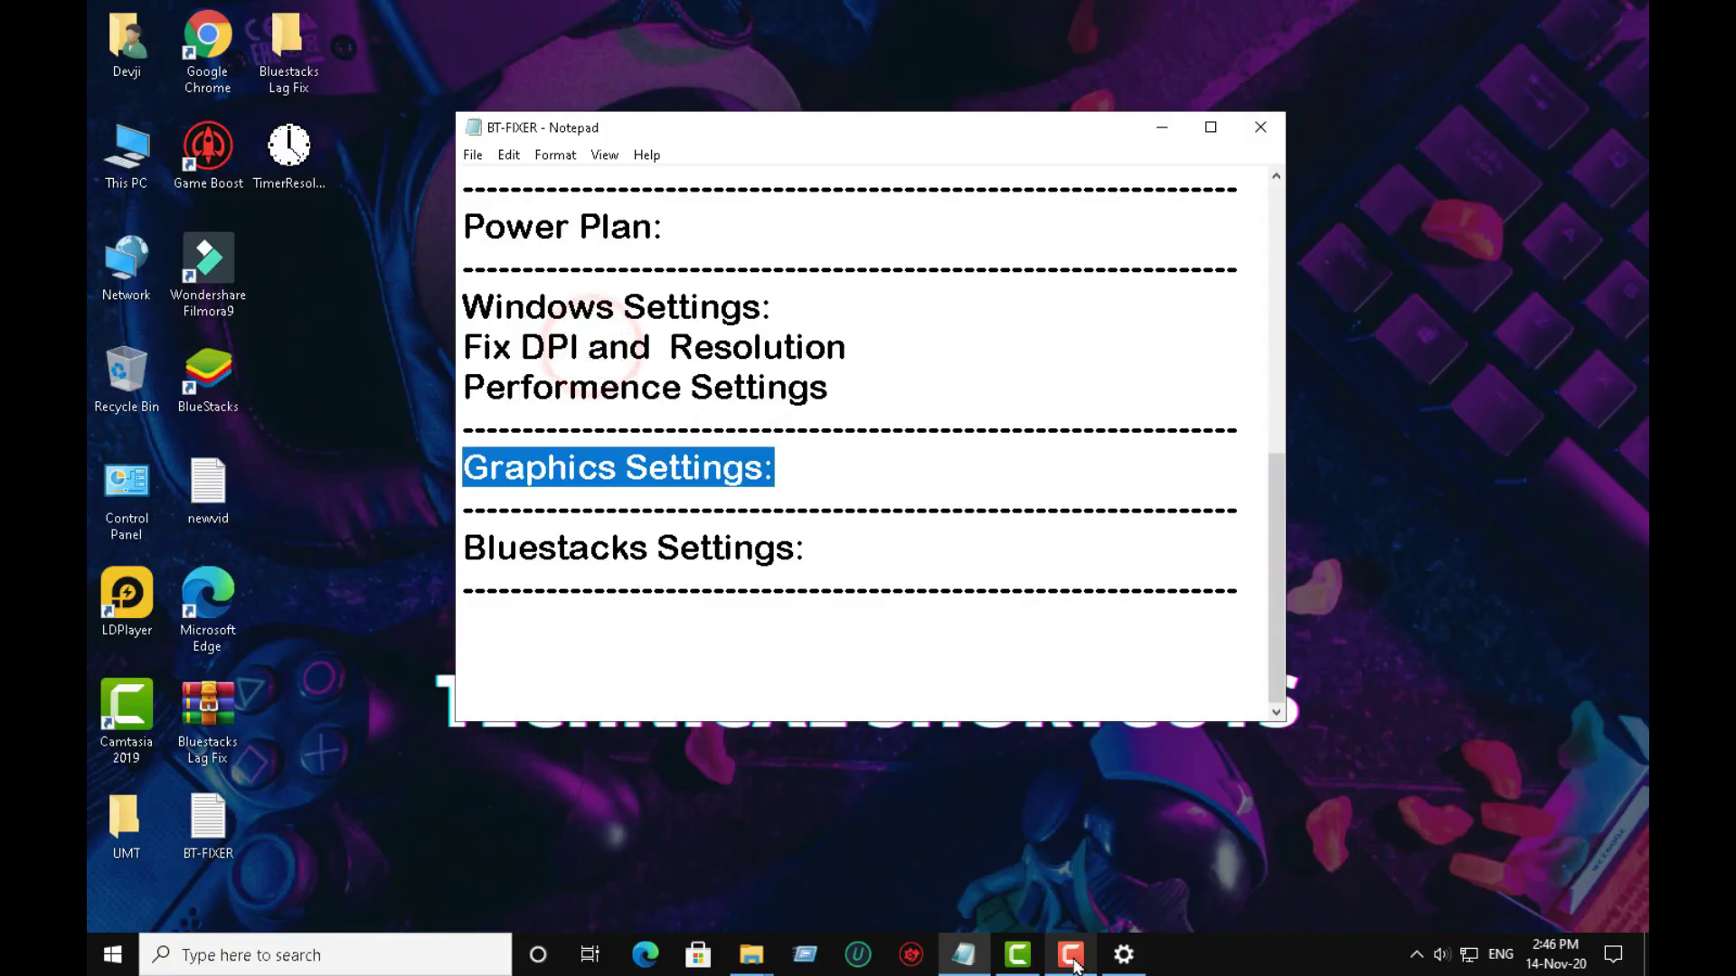
Return to the Graphics settings page and start browsing for a desktop app to add.
mouse_move(1074, 966)
mouse_move(1030, 948)
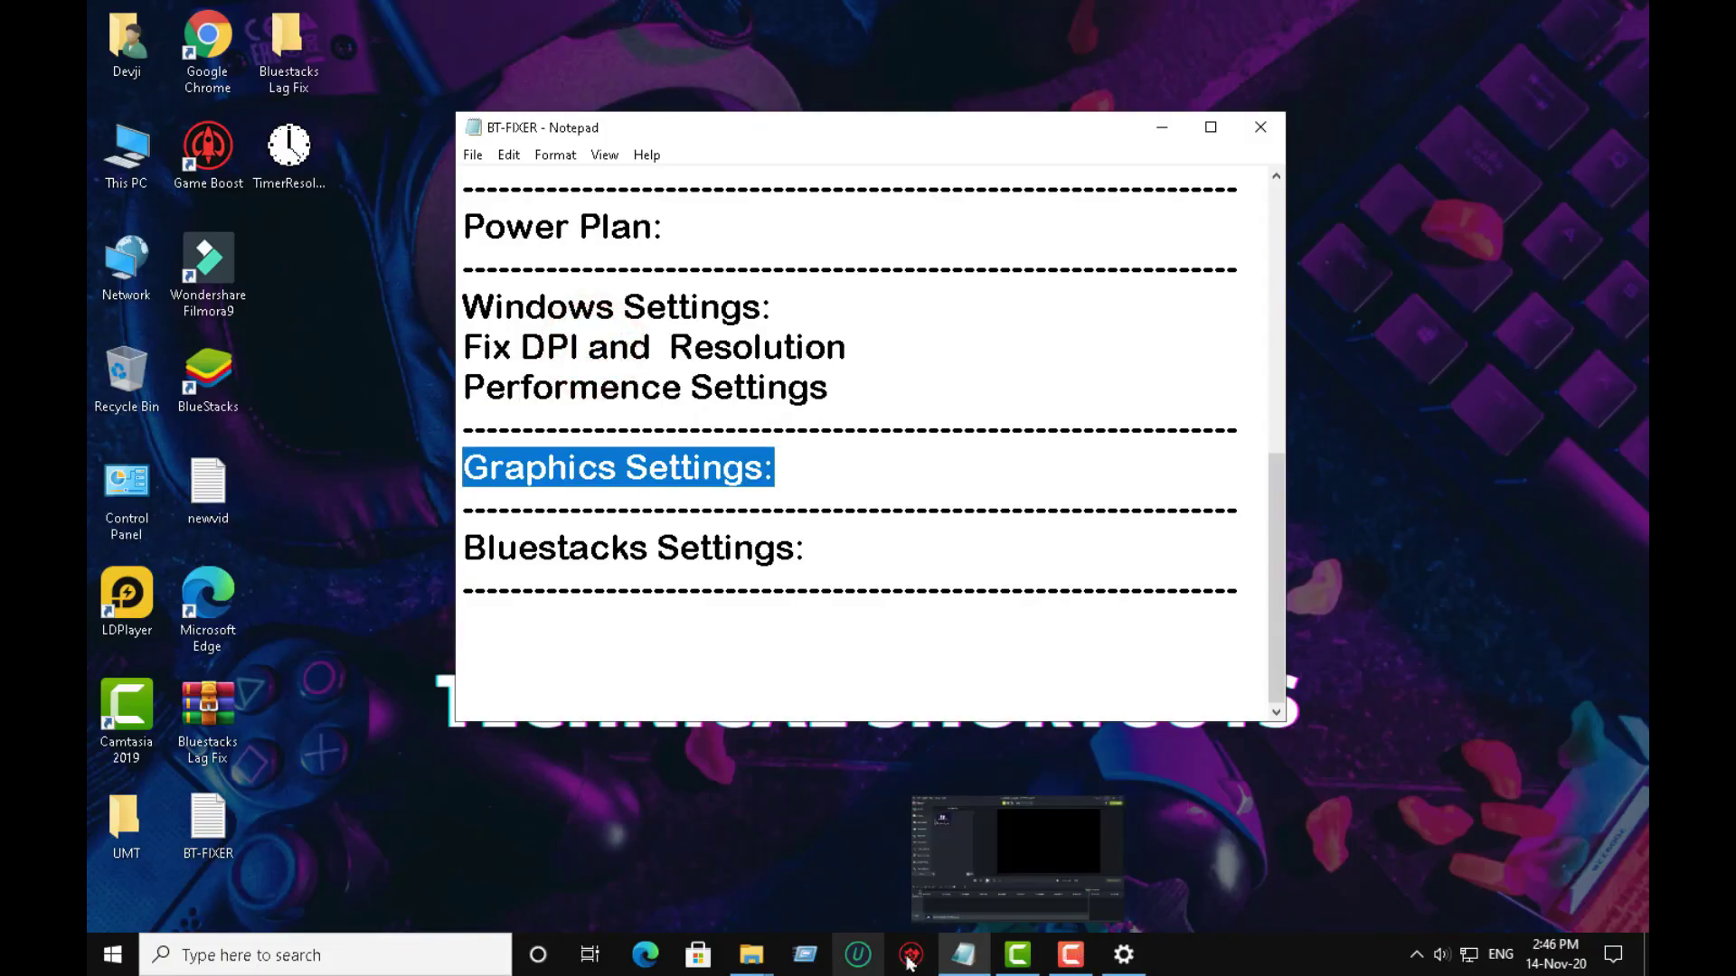
left_click(1124, 953)
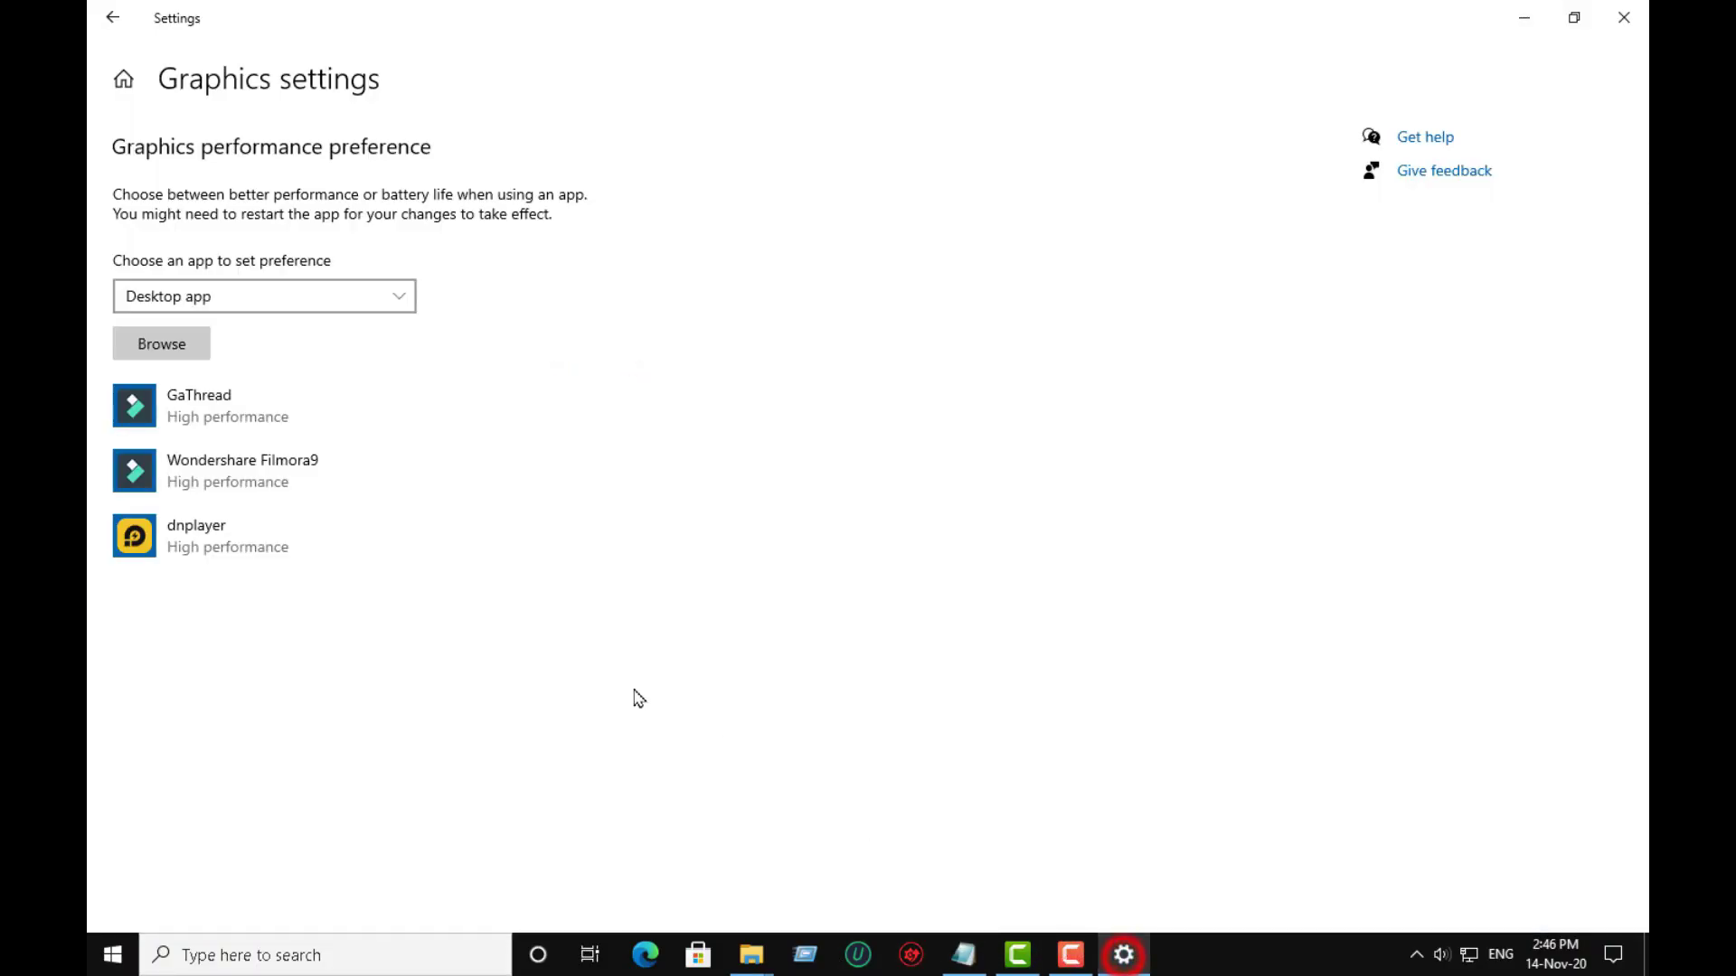
left_click(195, 354)
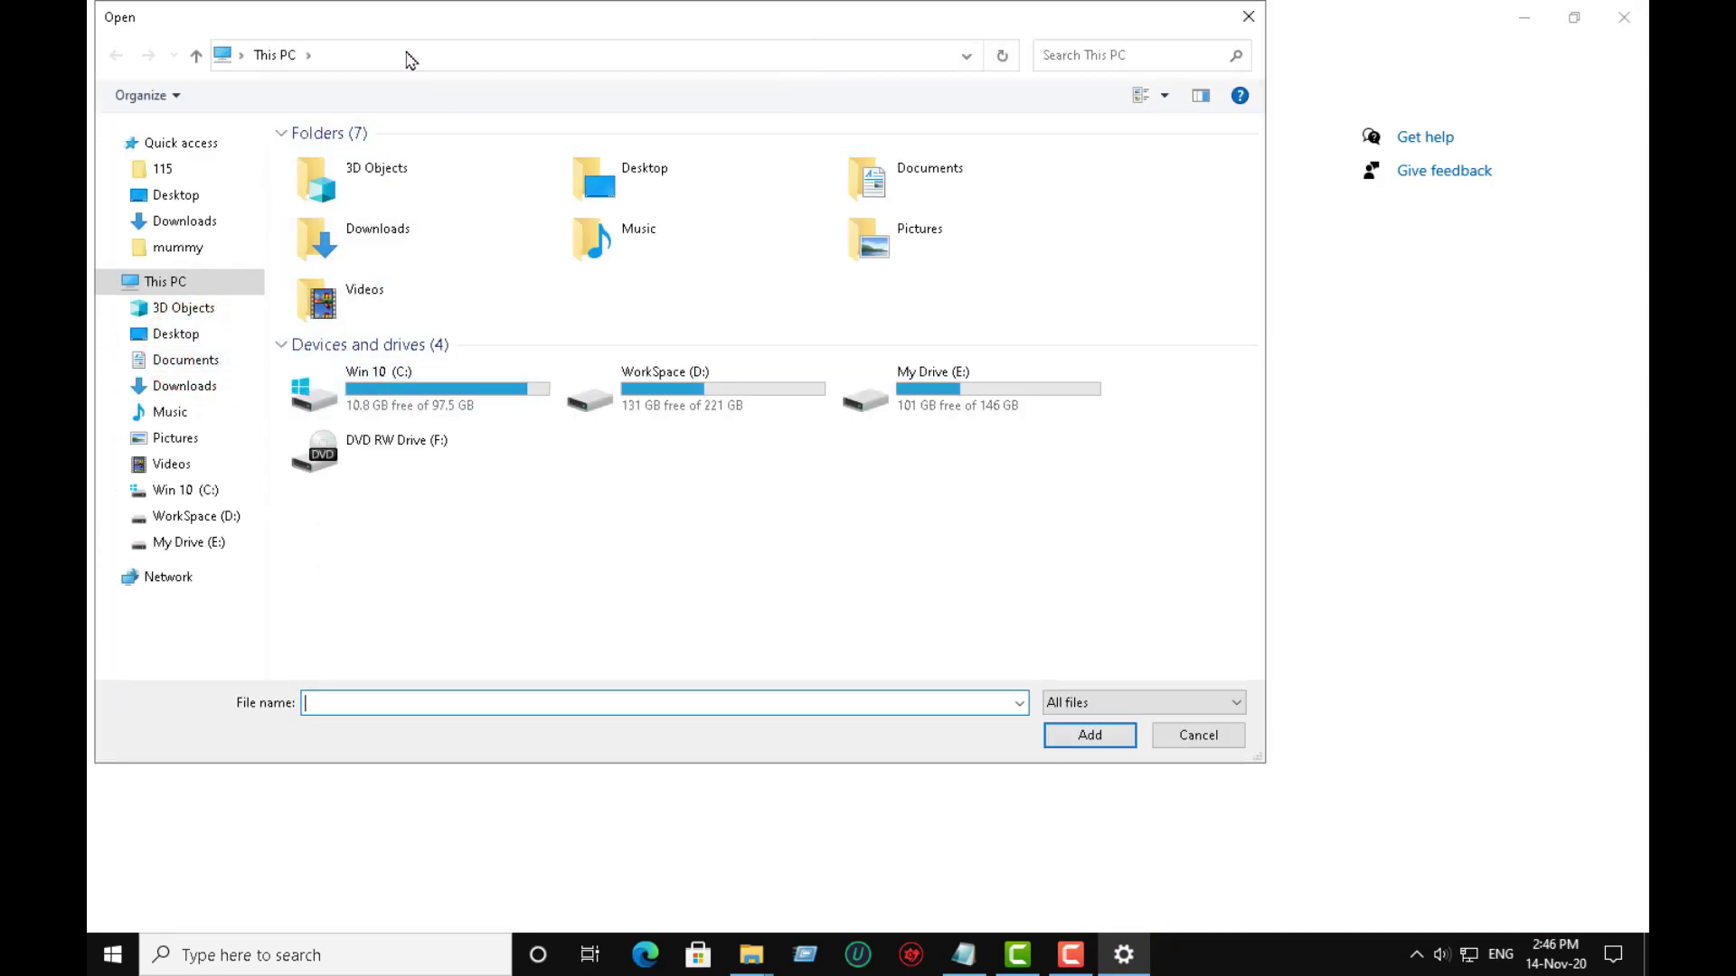
left_click(422, 55)
key("BackSpace")
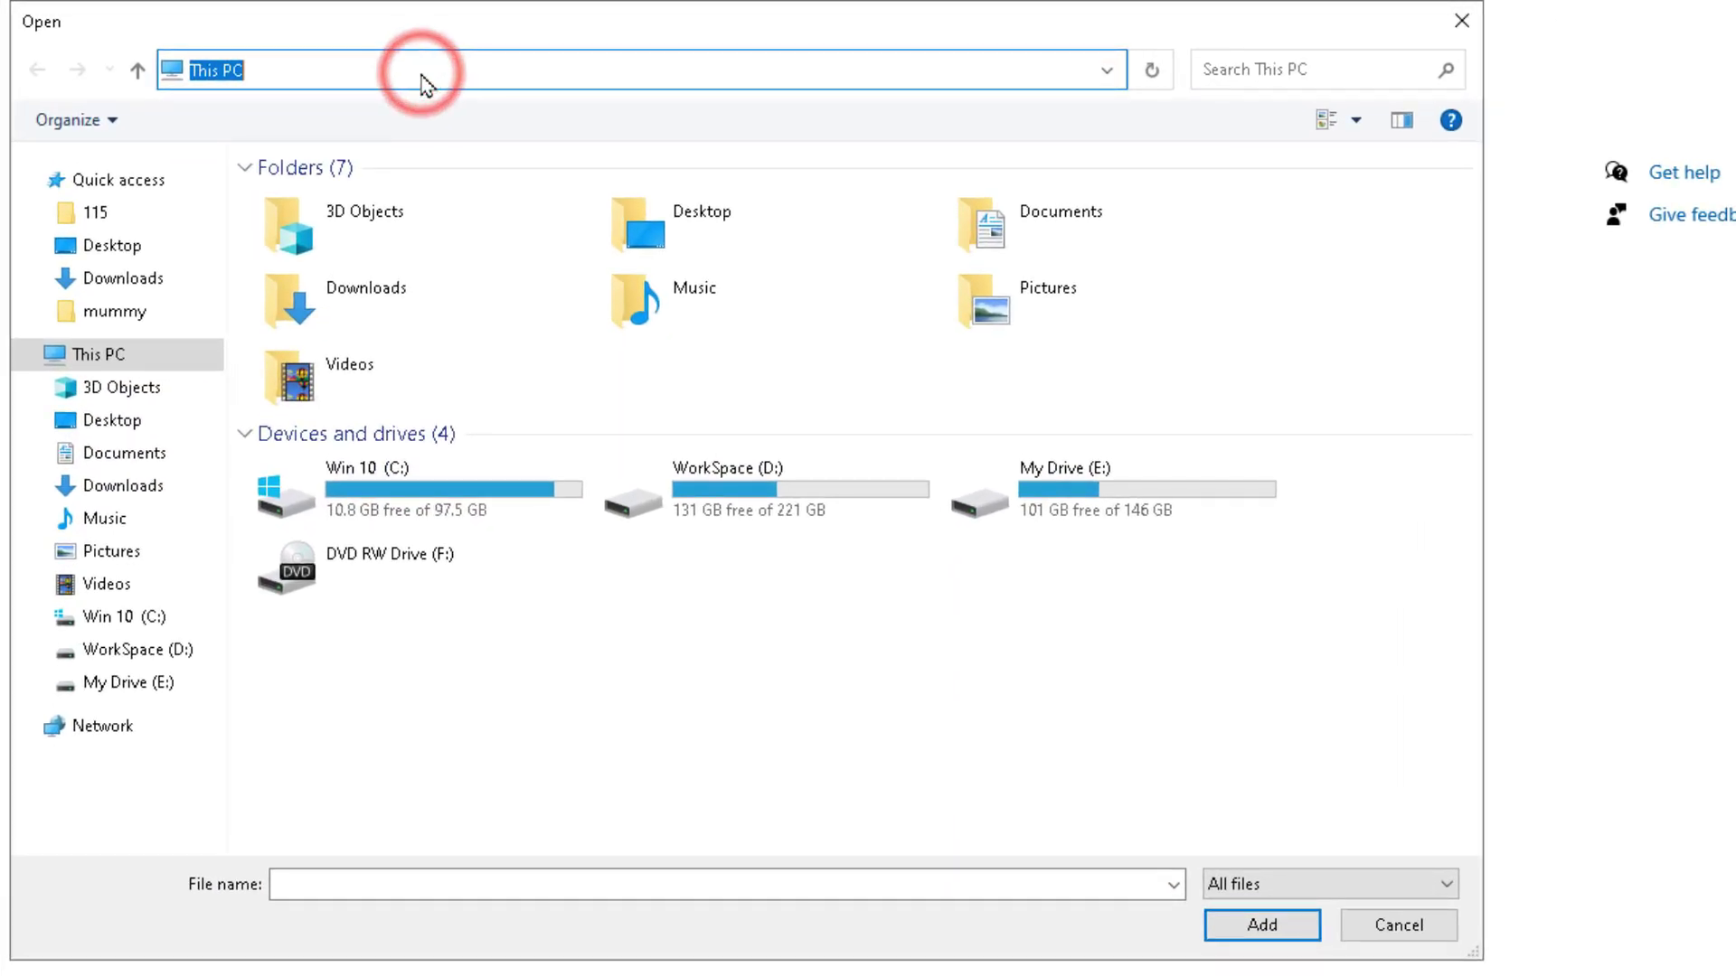
right_click(422, 83)
left_click(533, 191)
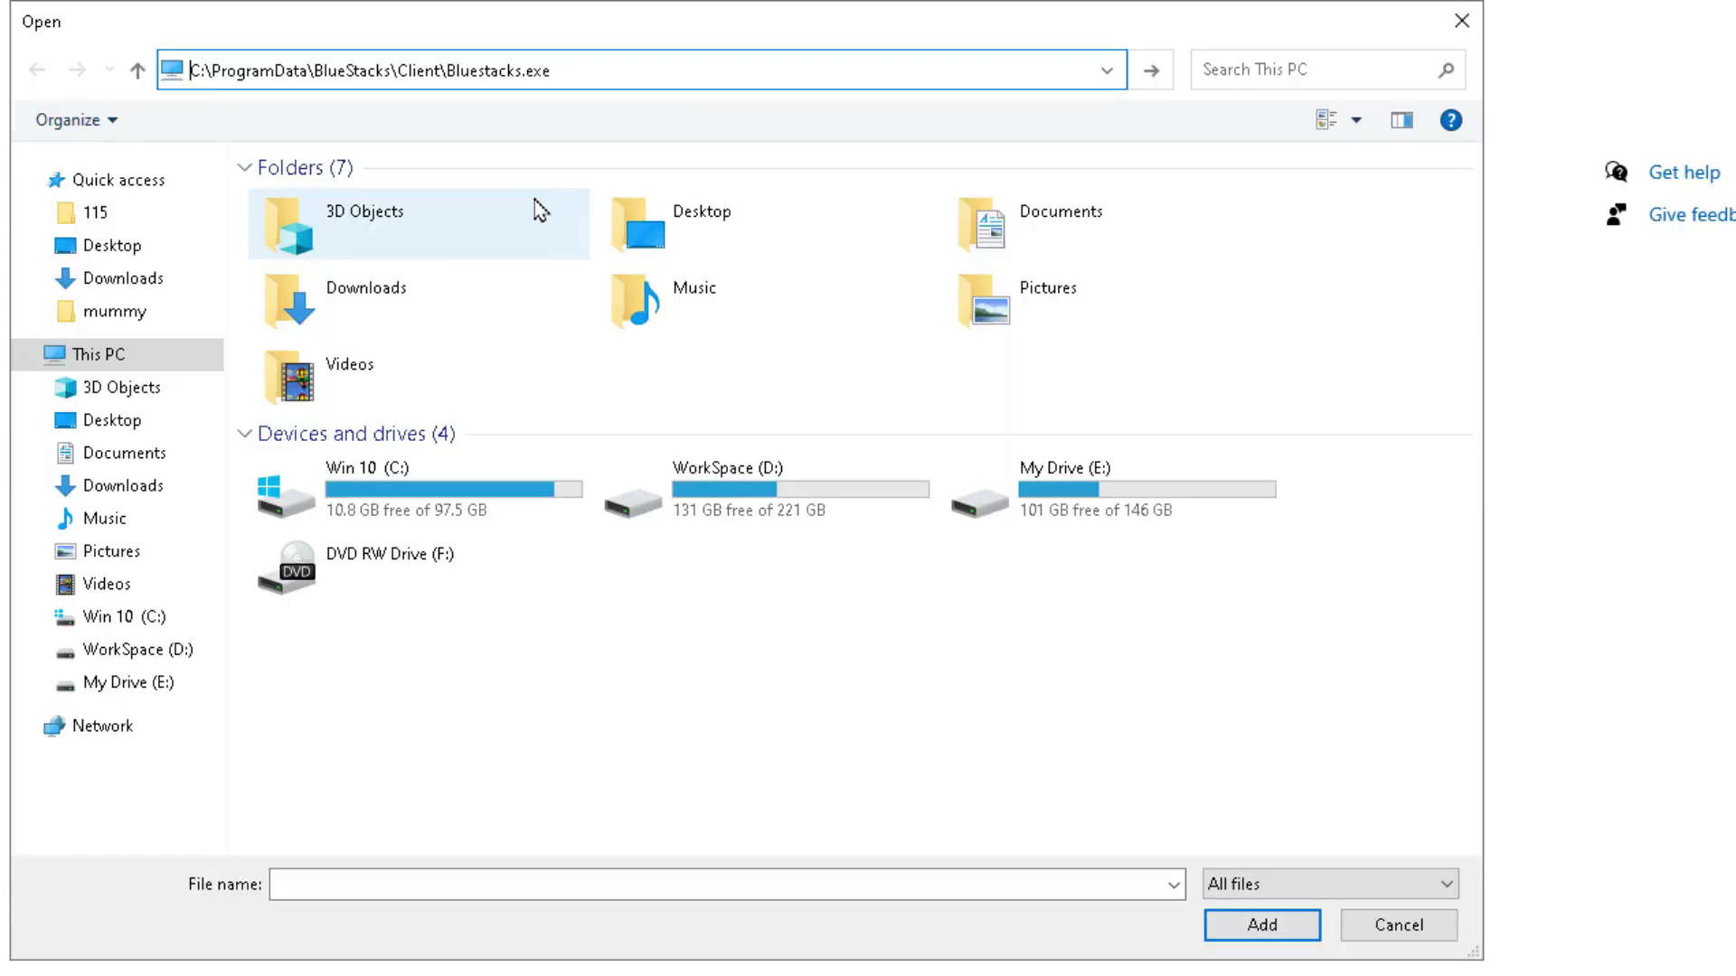
key("Escape")
Paste the copied BlueStacks path as the browse location, trim it to C:\ProgramData\BlueStacks\Client\, and go to that folder.
left_click(442, 69)
key("BackSpace")
right_click(416, 64)
left_click(511, 189)
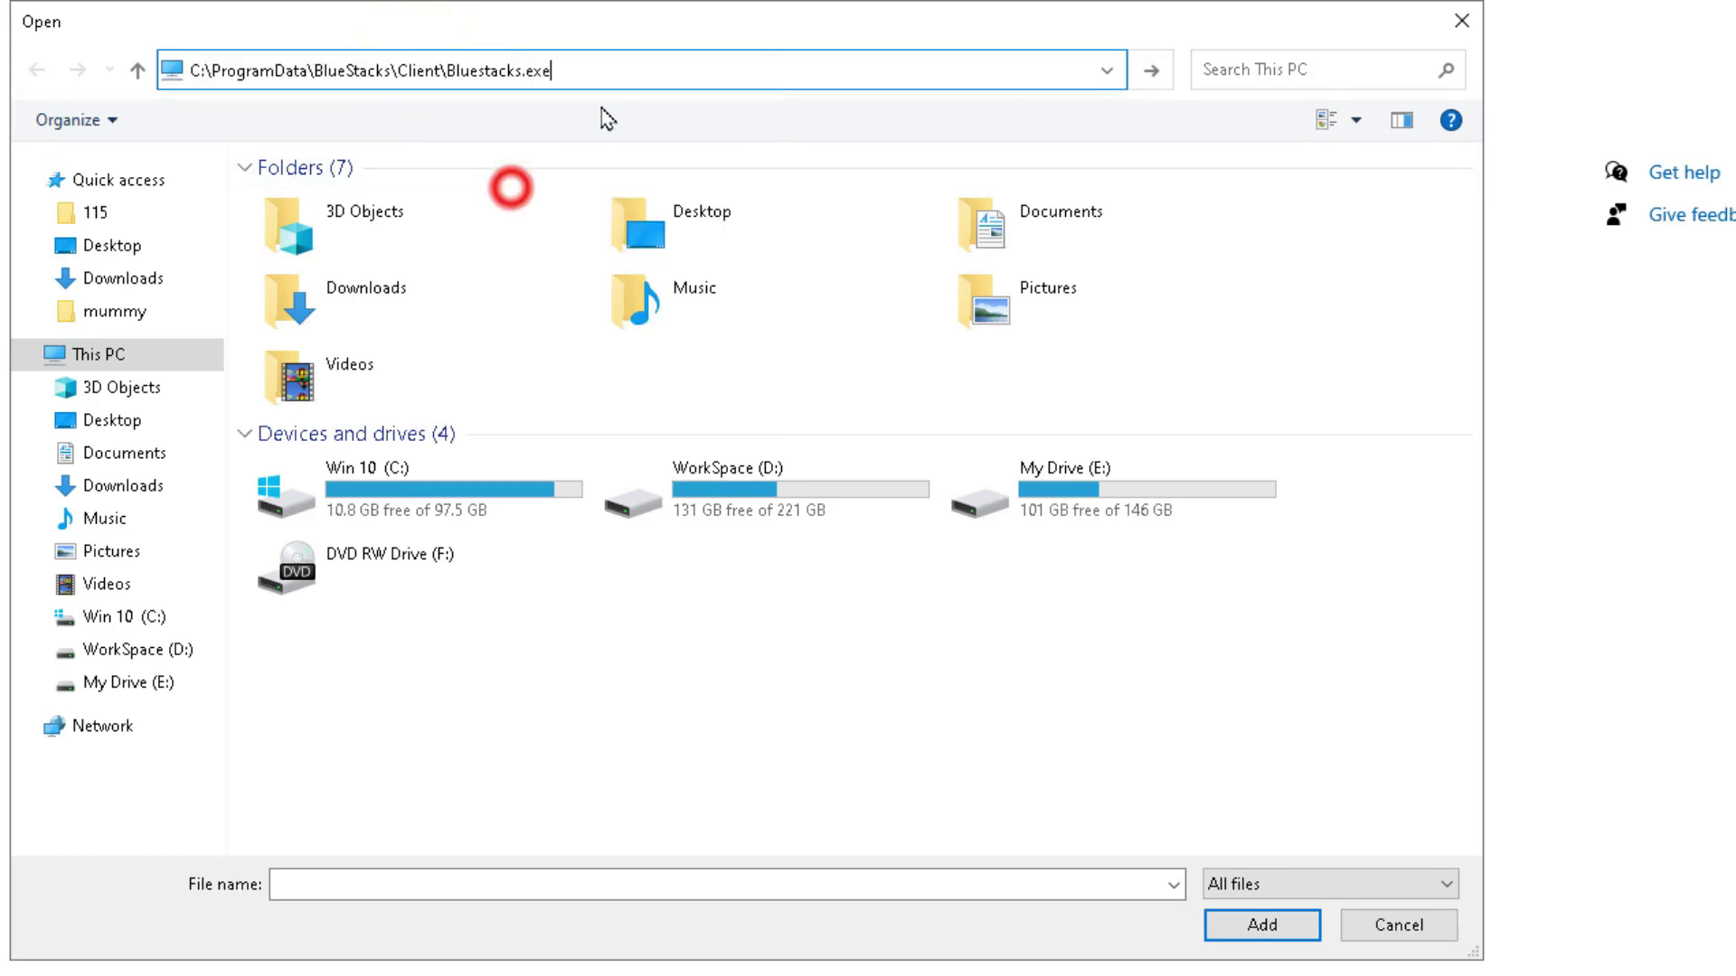
key("BackSpace")
key("BackSpace")
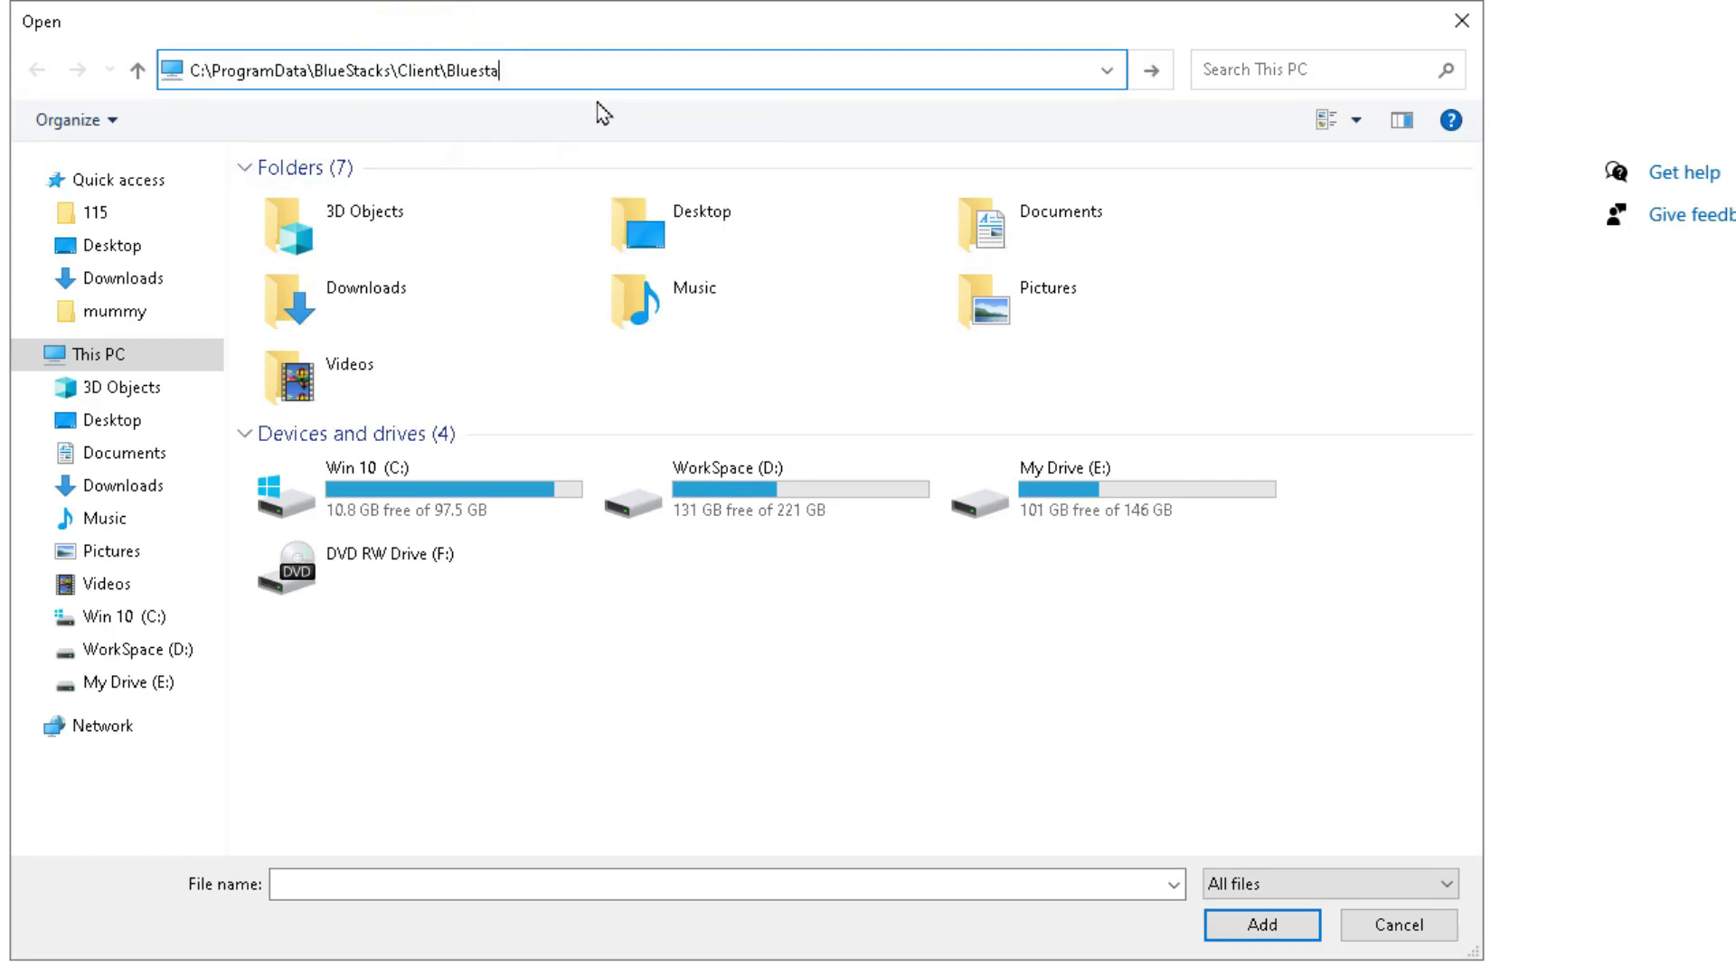
key("BackSpace")
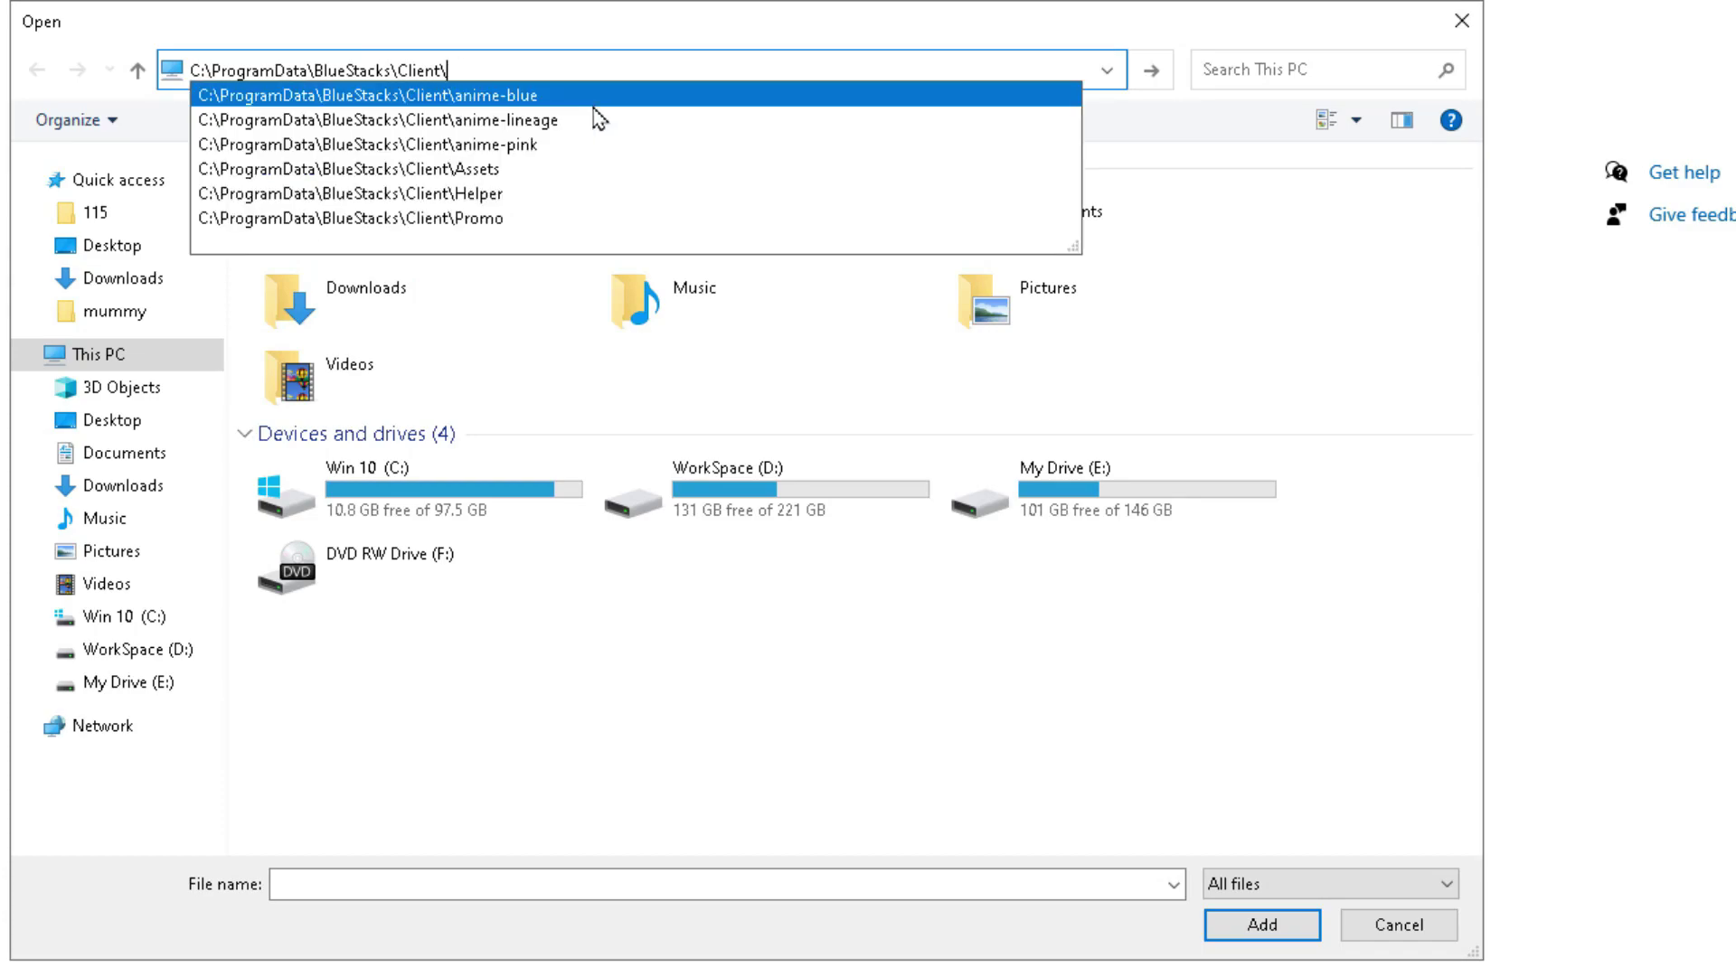
key("Return")
Add the Bluestacks application to the graphics preference list and save its graphics preference as High performance.
left_click(319, 373)
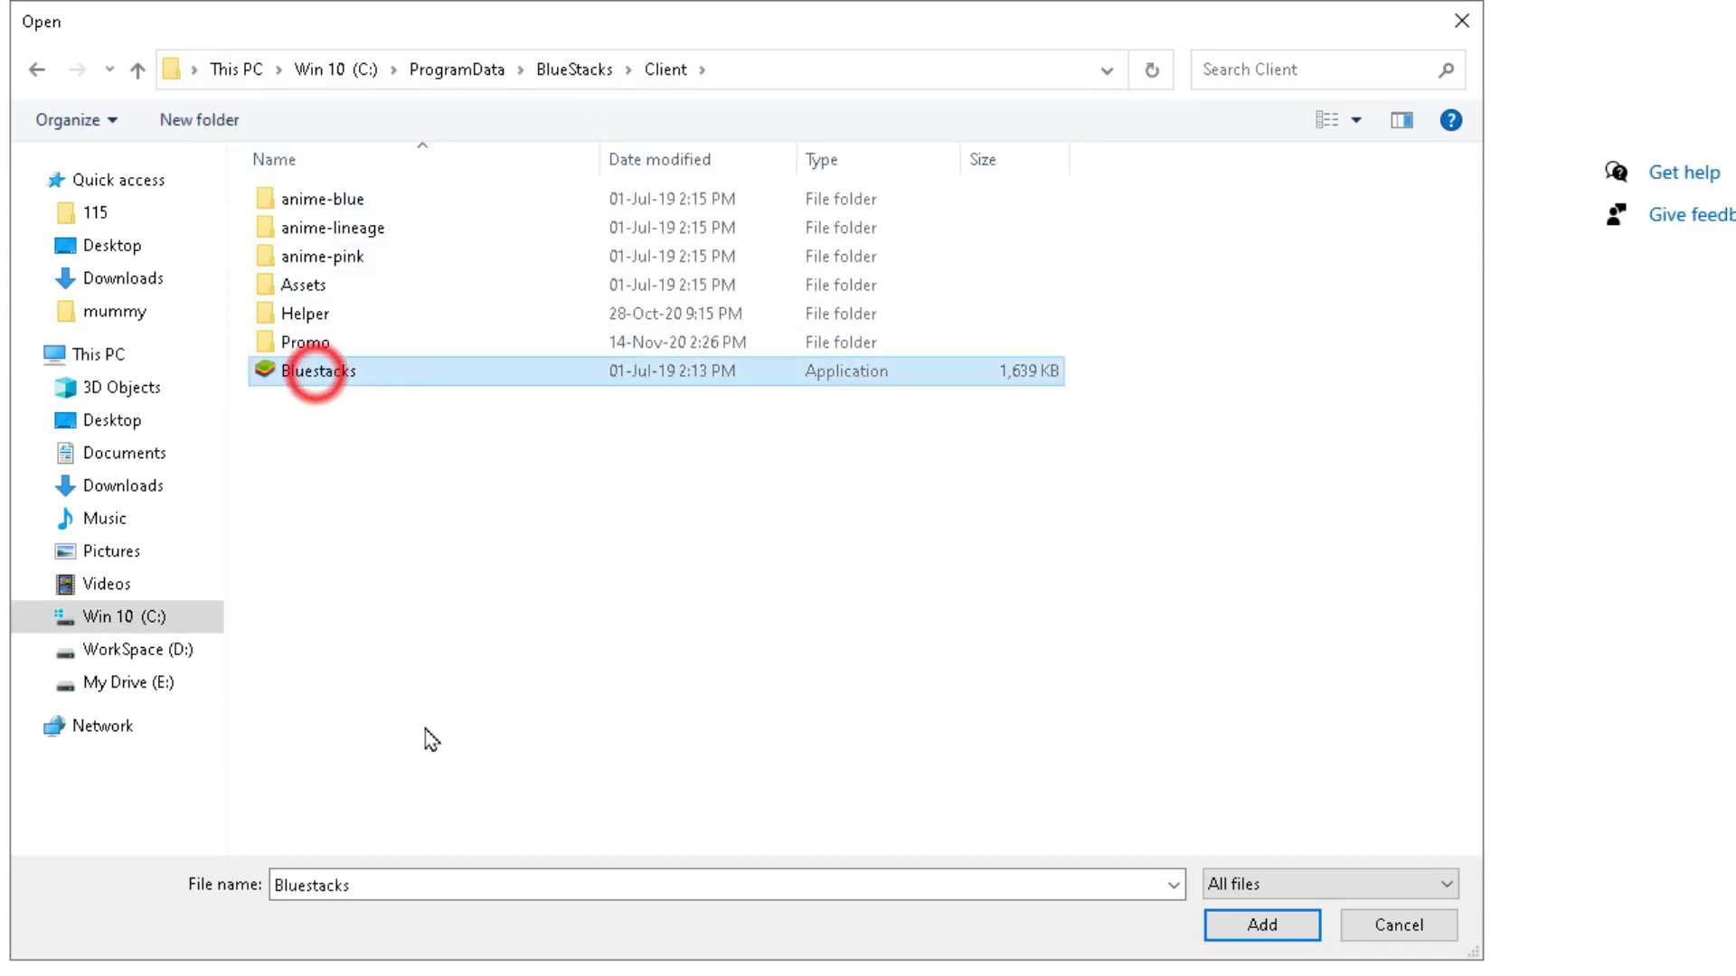
left_click(1262, 925)
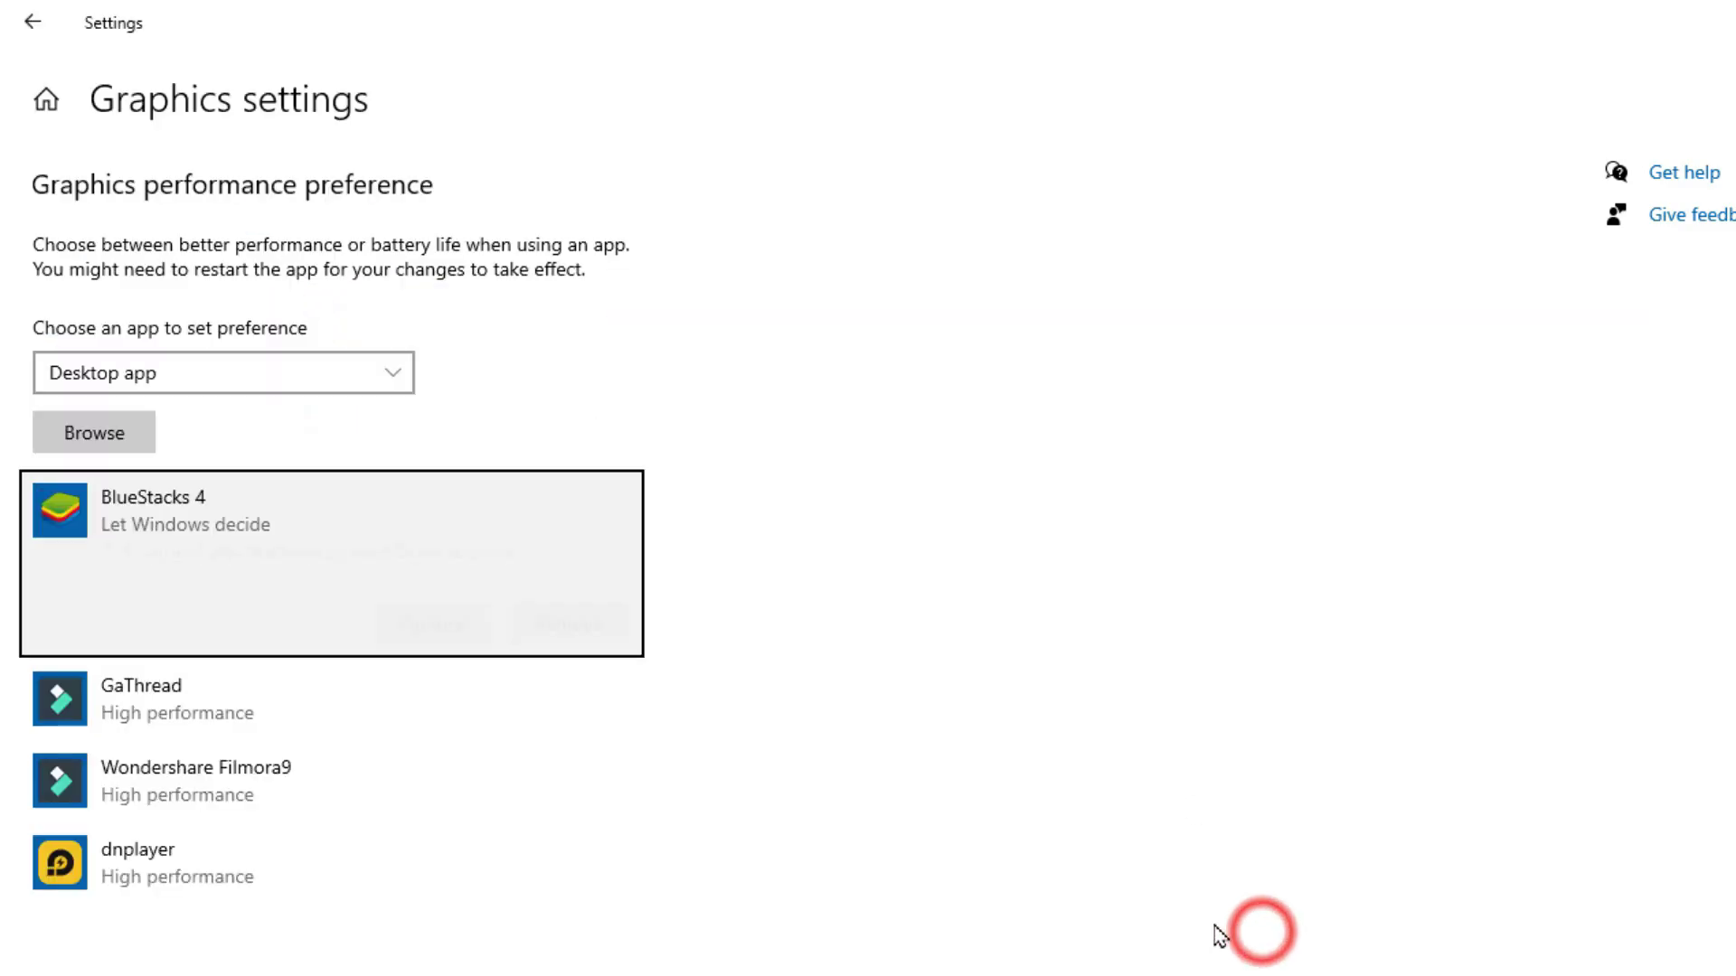
left_click(411, 633)
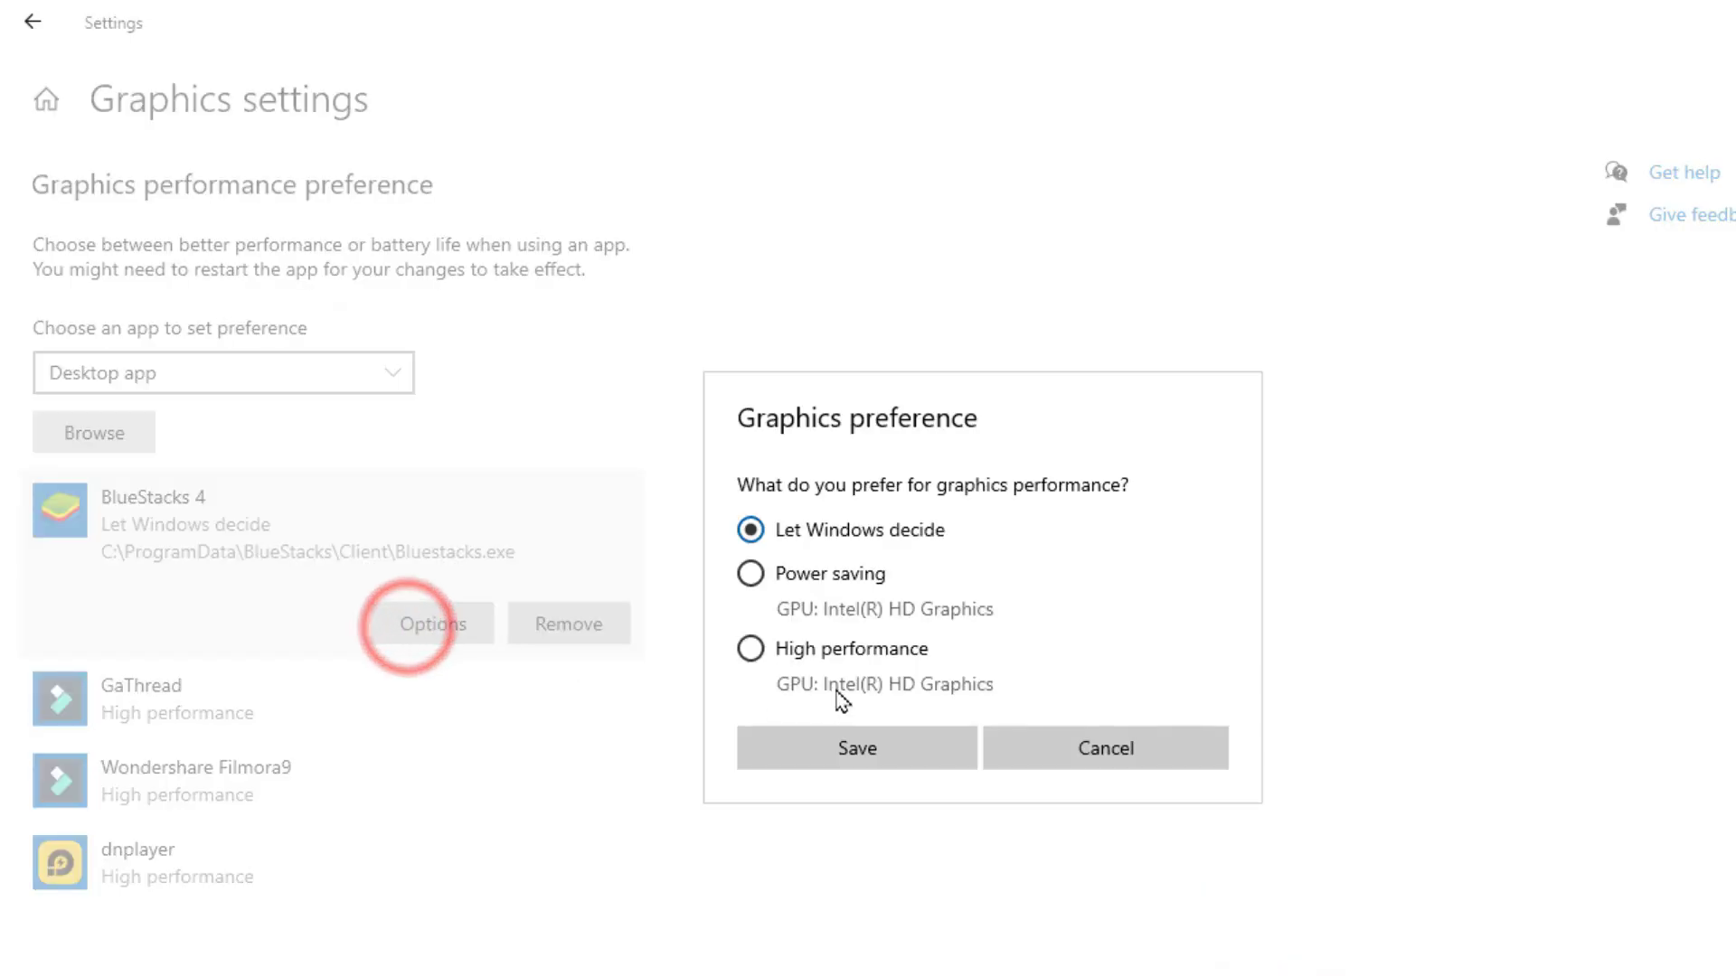
left_click(848, 755)
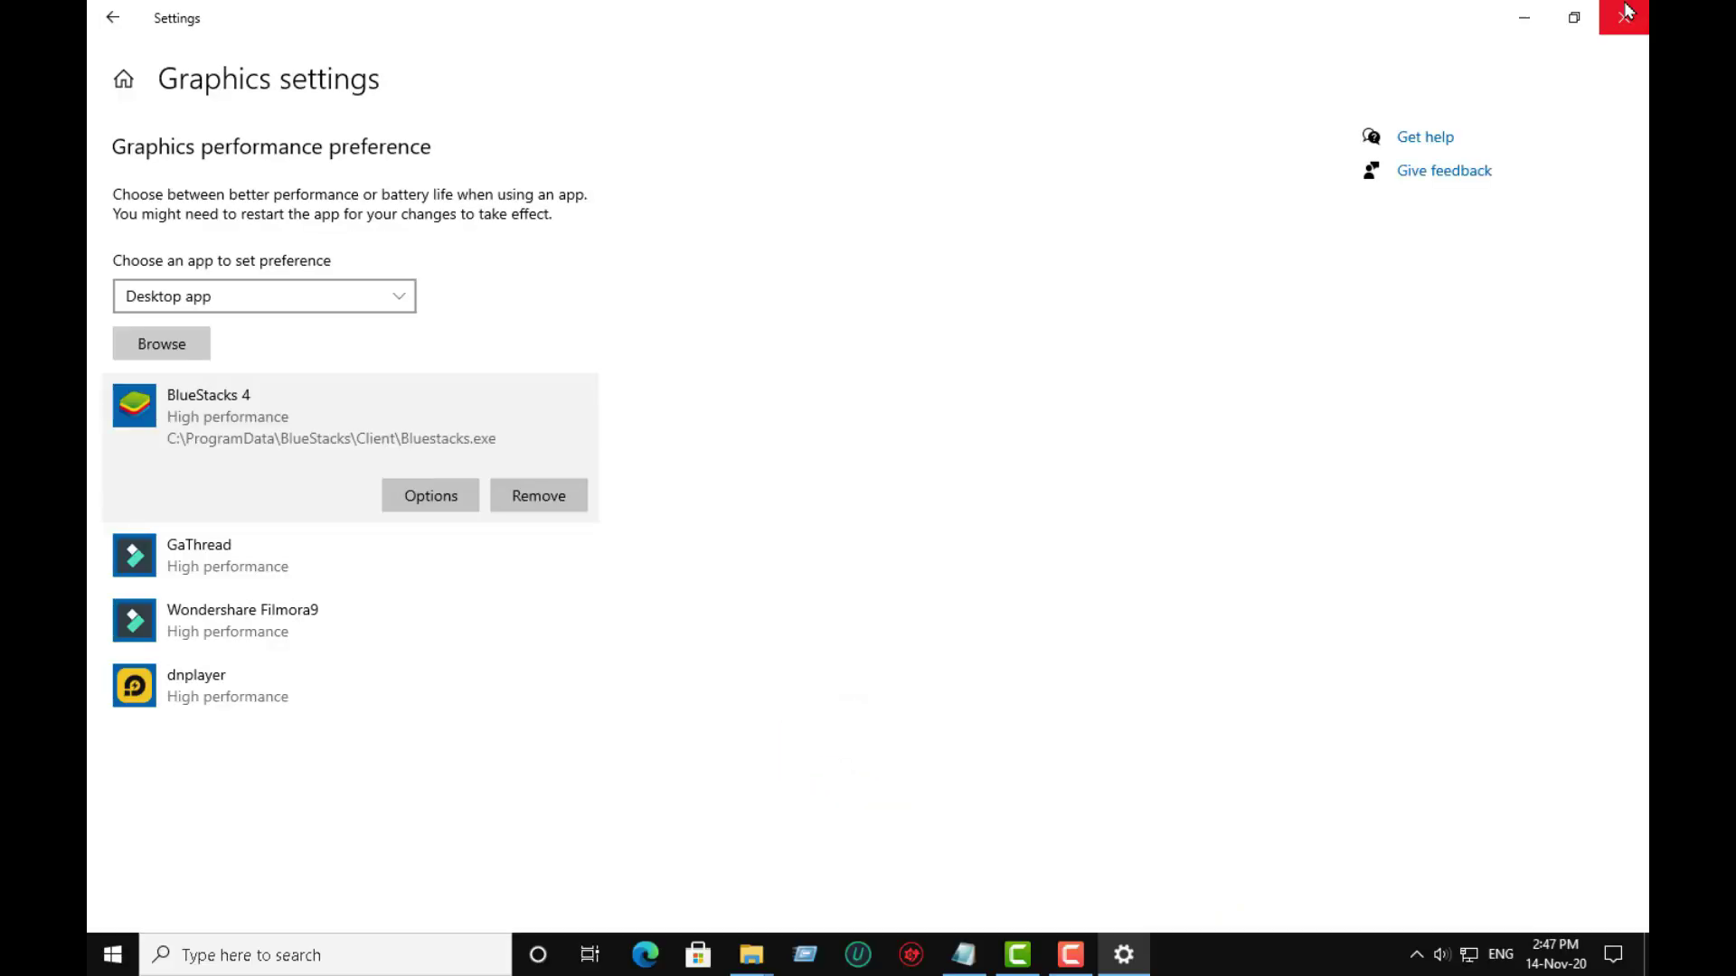
Close Windows Settings and refresh the desktop twice.
left_click(1625, 13)
right_click(341, 388)
left_click(387, 472)
right_click(318, 387)
left_click(387, 456)
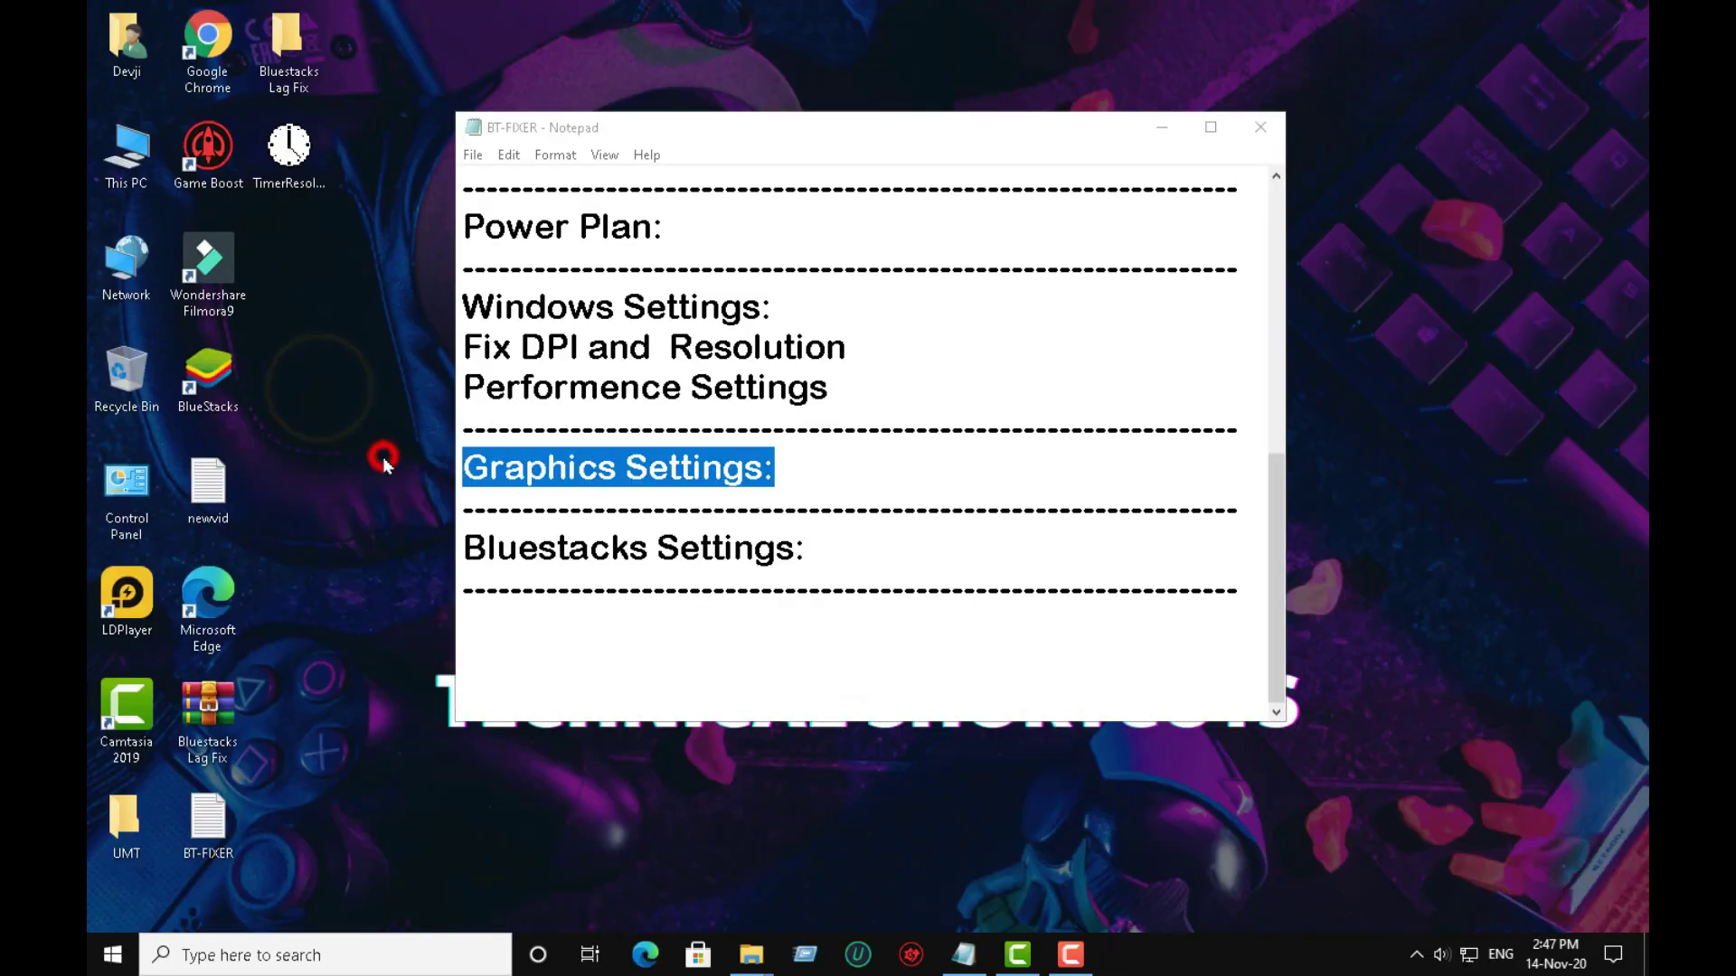
Highlight the Bluestacks Settings line in the BT-FIXER notes and close the notes.
left_click_drag(845, 552, 789, 556)
right_click(569, 547)
left_click(513, 547)
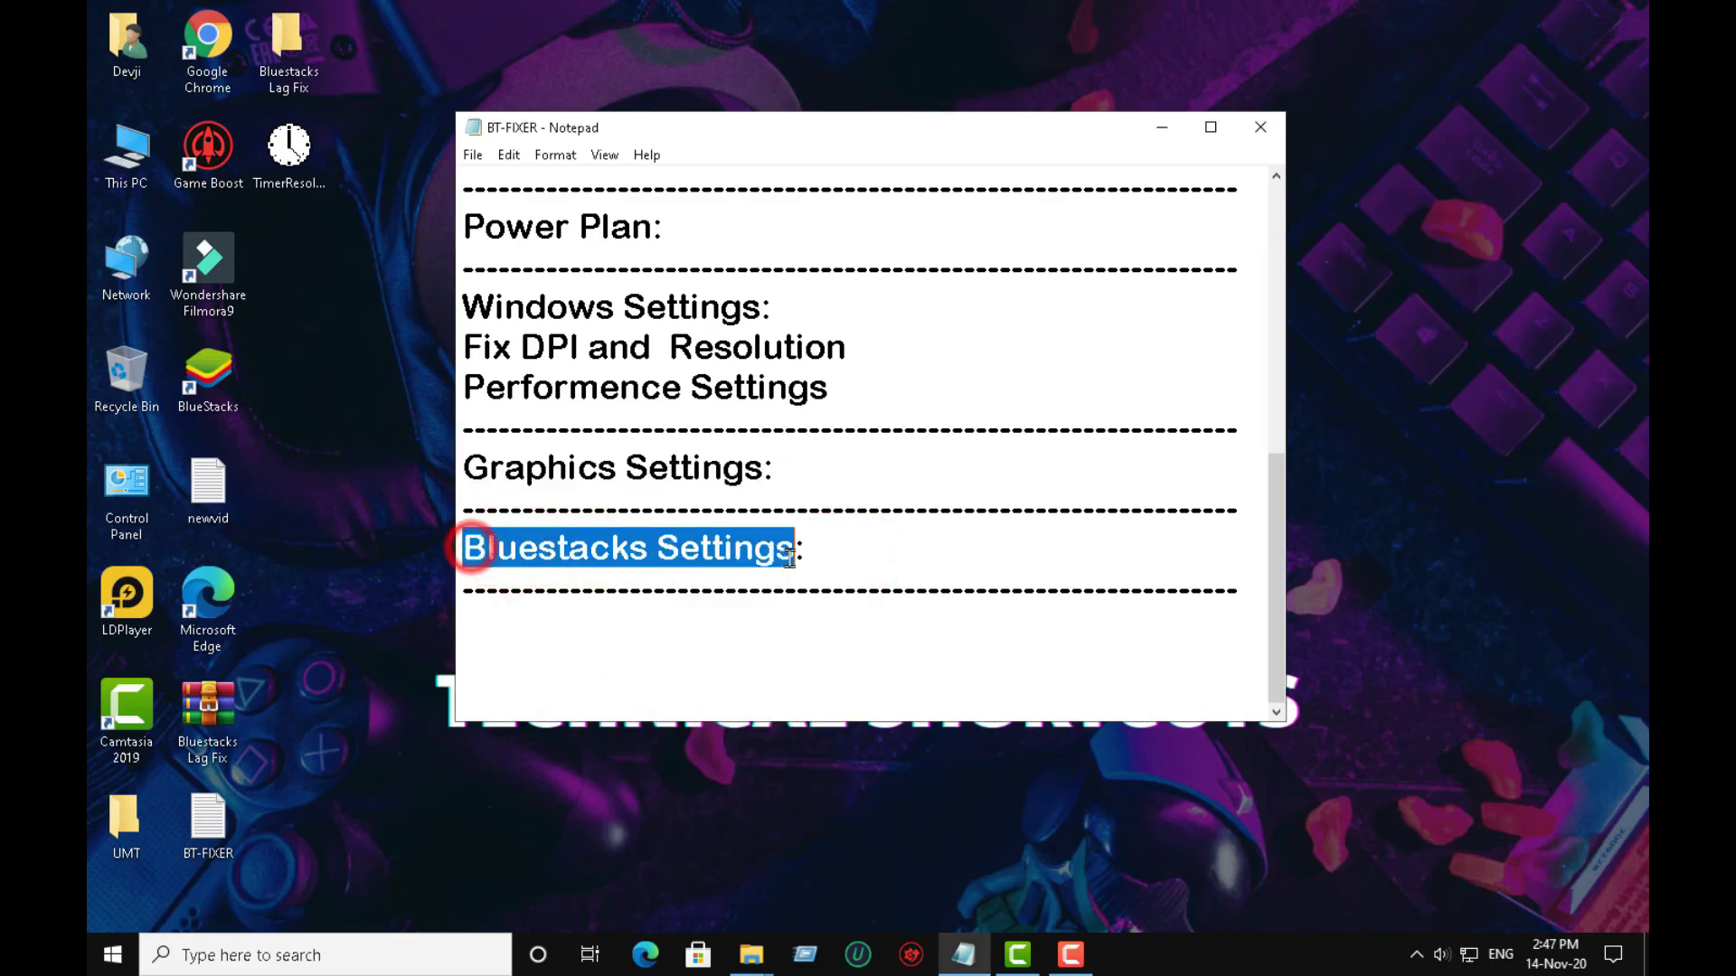
left_click(1261, 128)
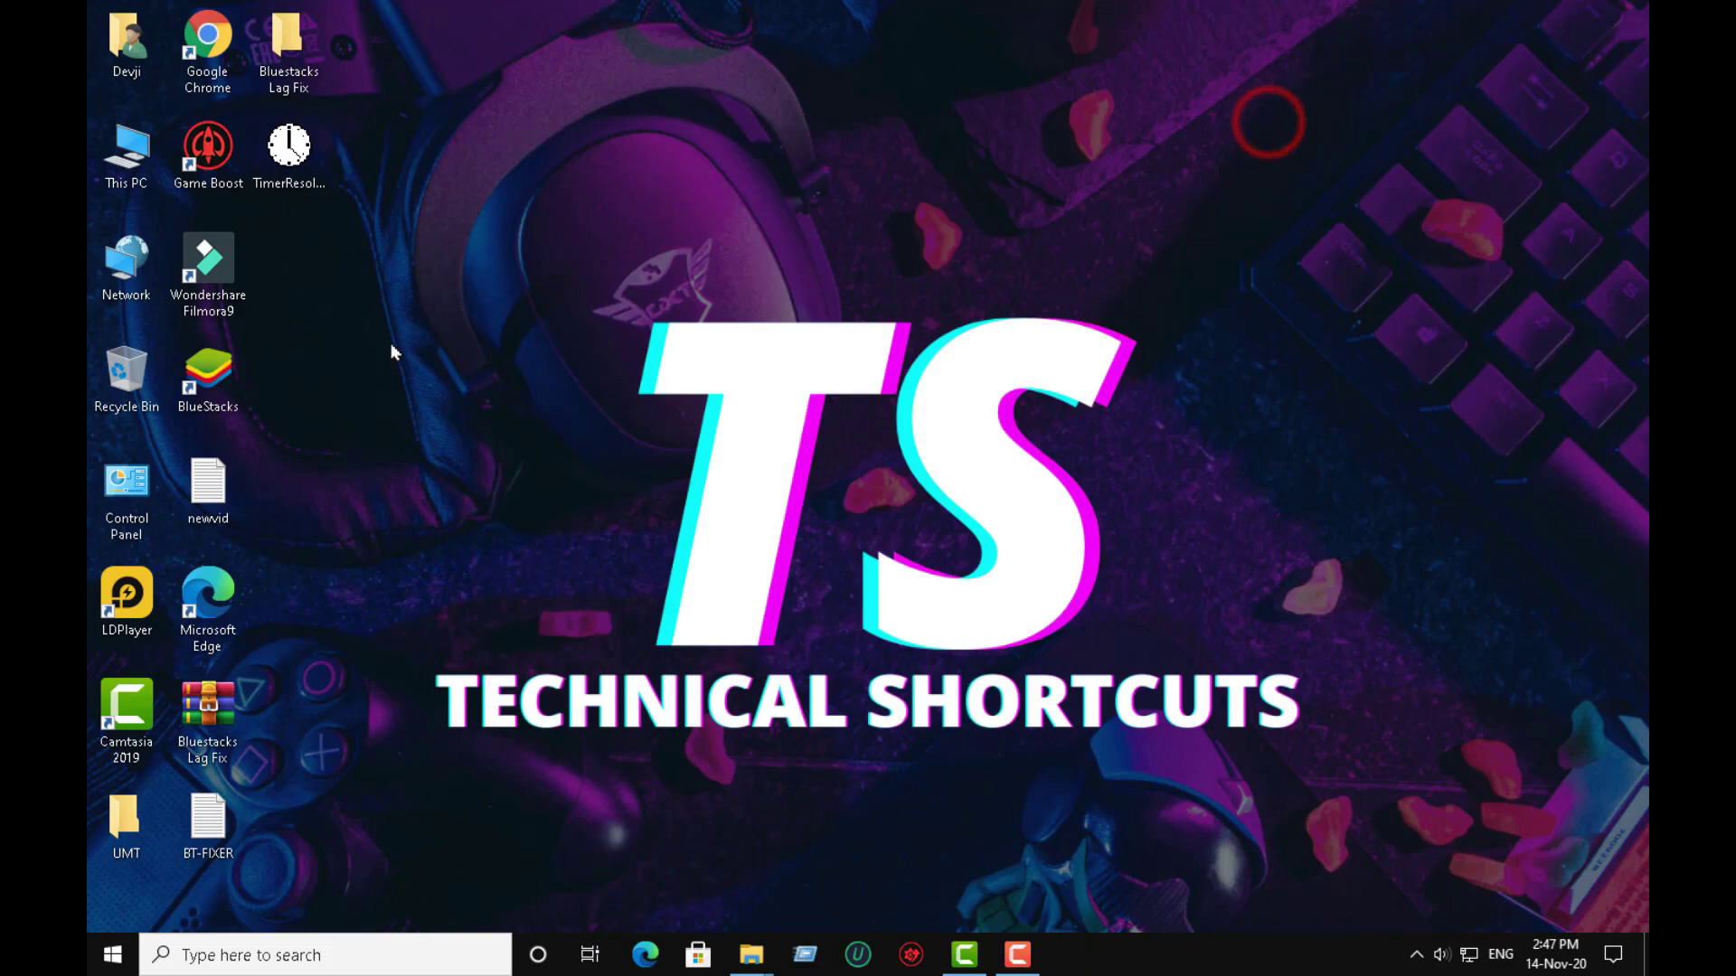
Refresh the desktop and launch BlueStacks from its desktop shortcut.
right_click(361, 327)
left_click(412, 395)
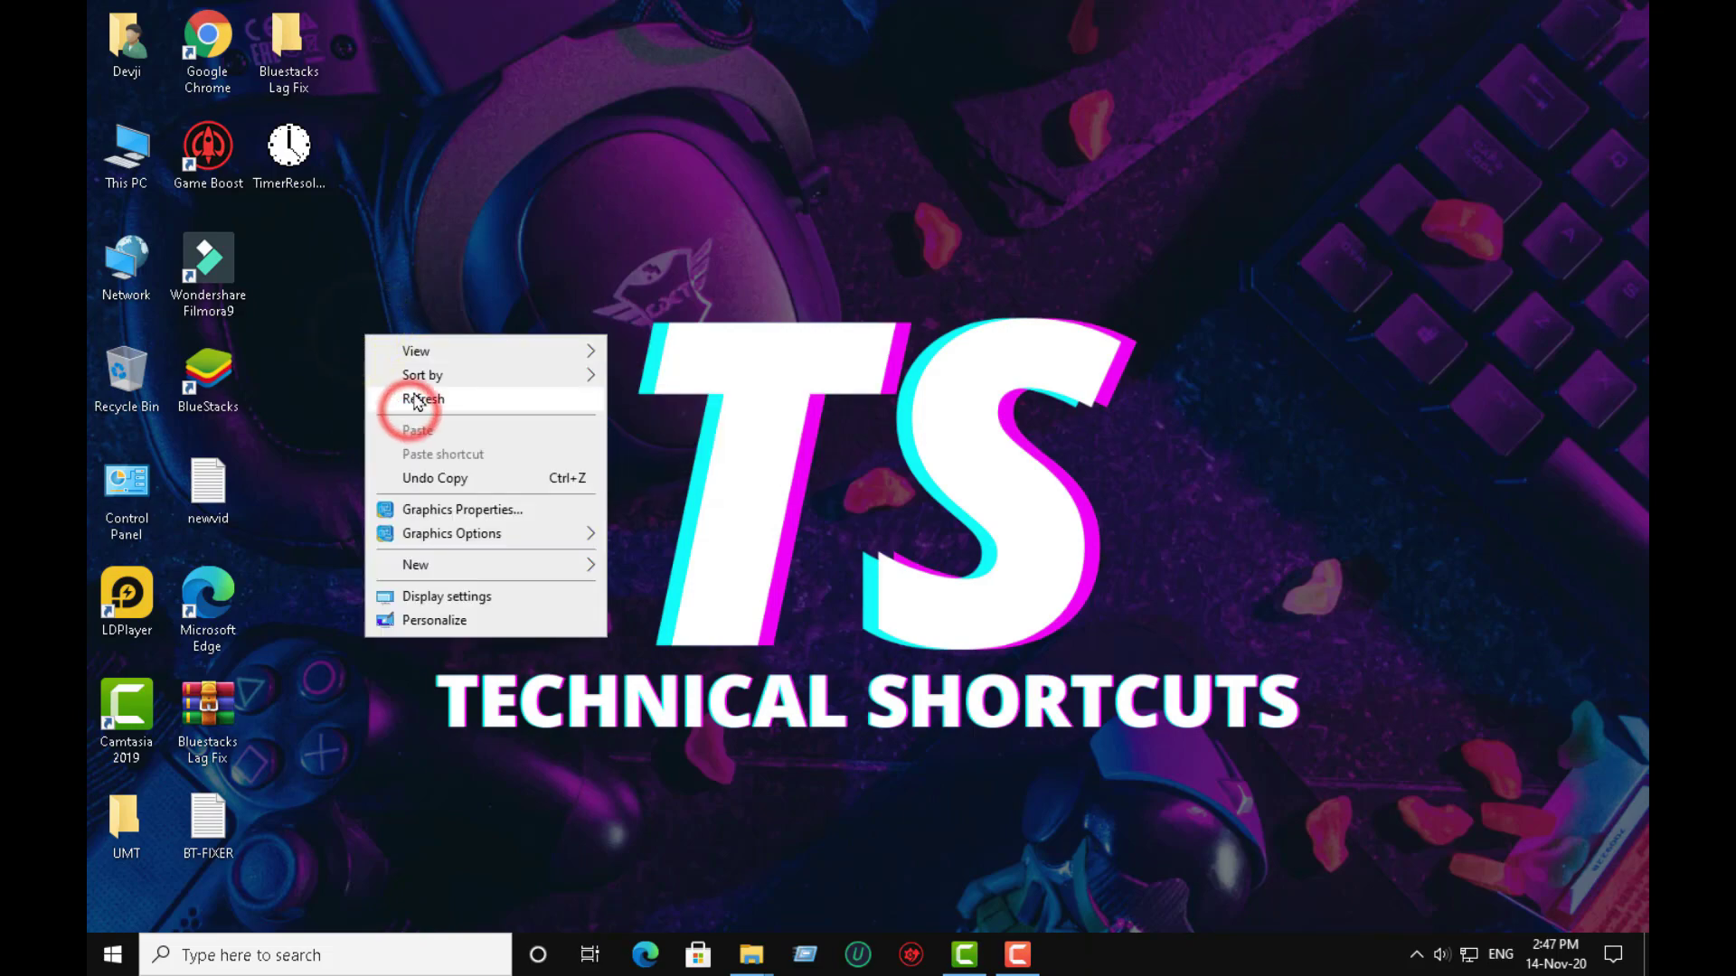
double_click(208, 377)
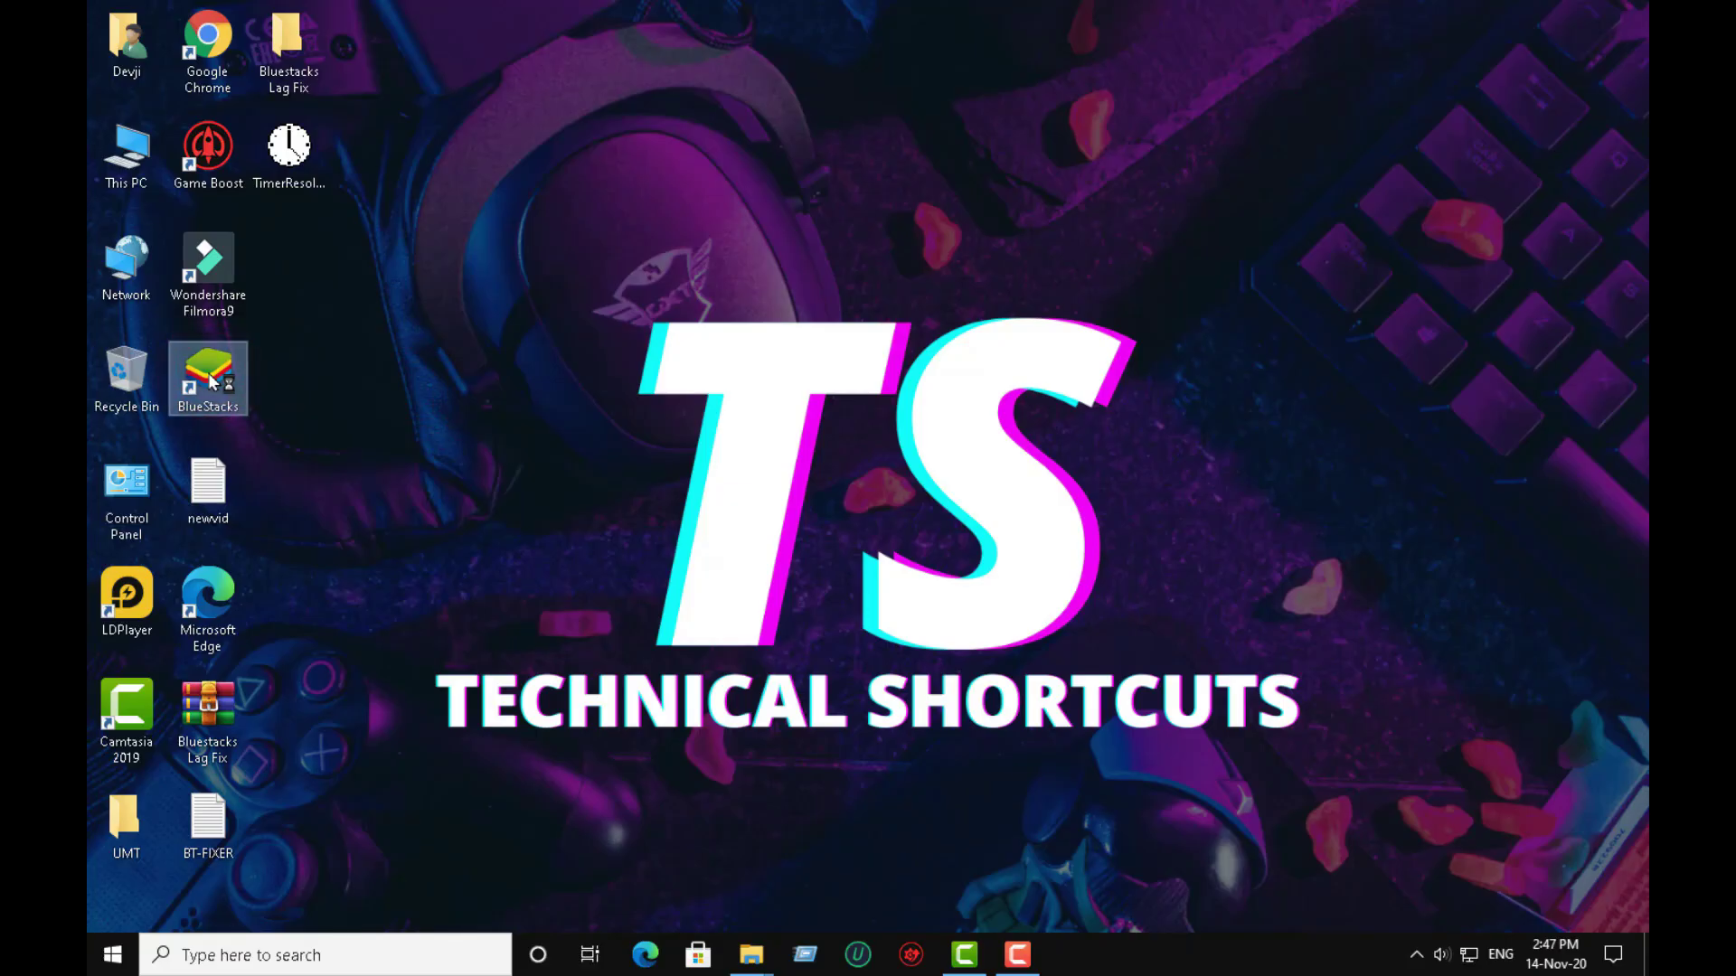
Close the open Bluestacks Lag Fix and Programmes folder windows and reposition the BlueStacks window on the desktop.
mouse_move(751, 954)
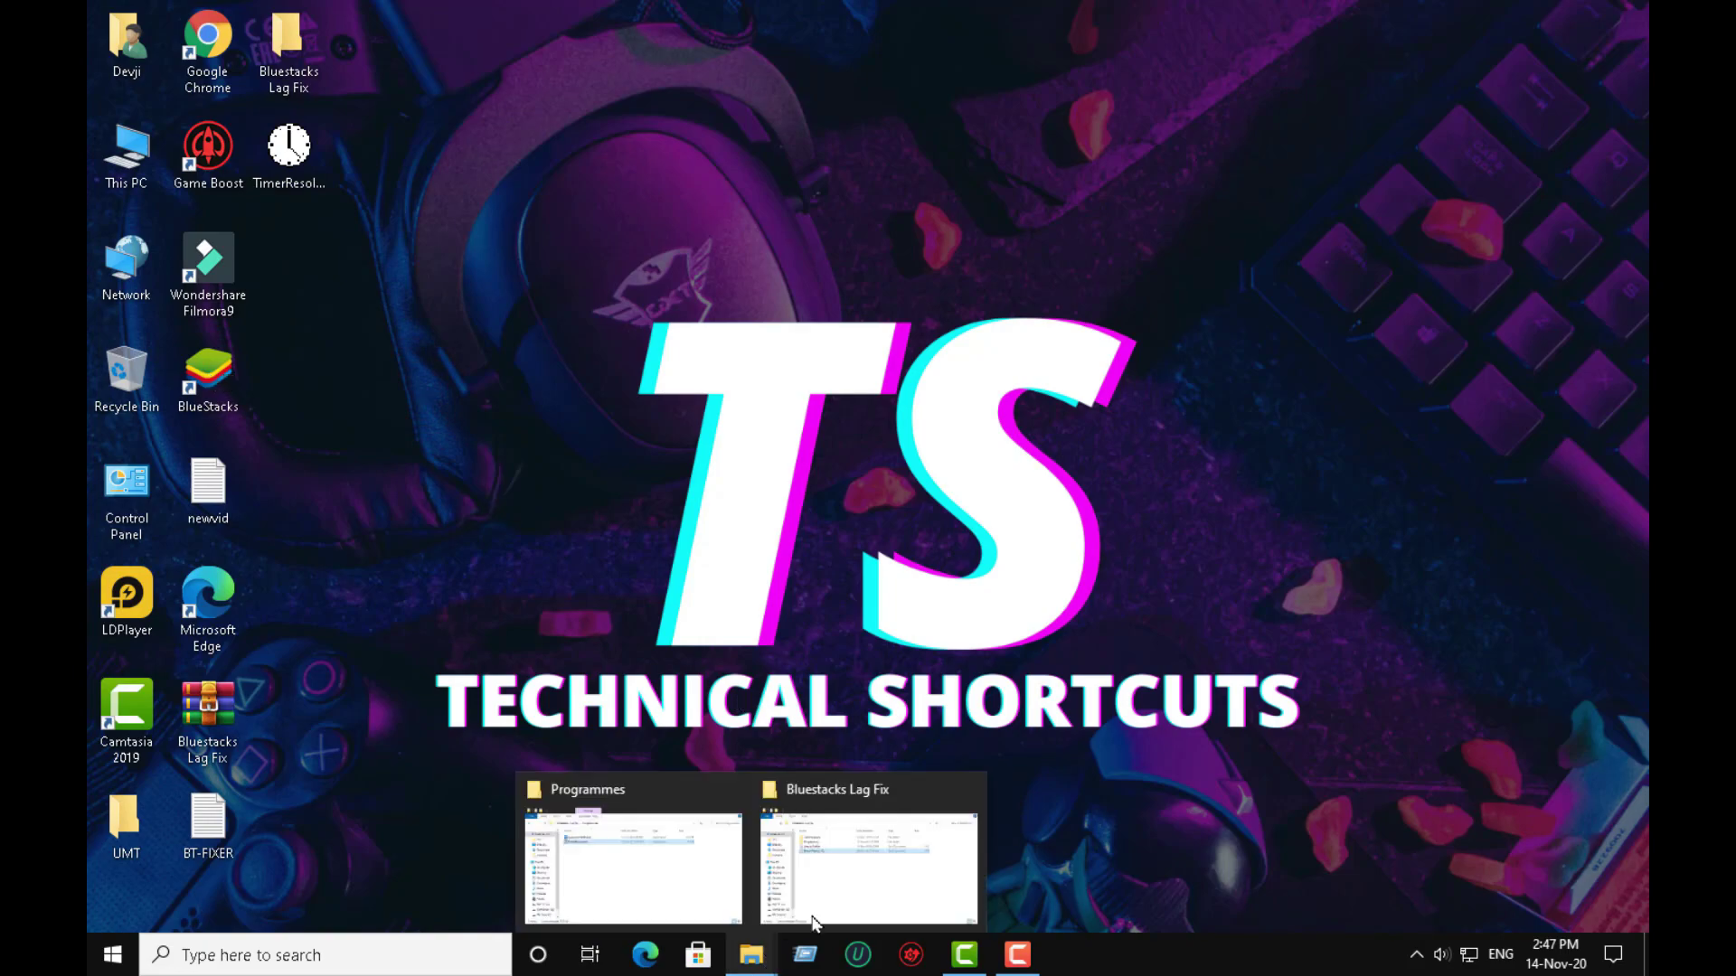
left_click(959, 785)
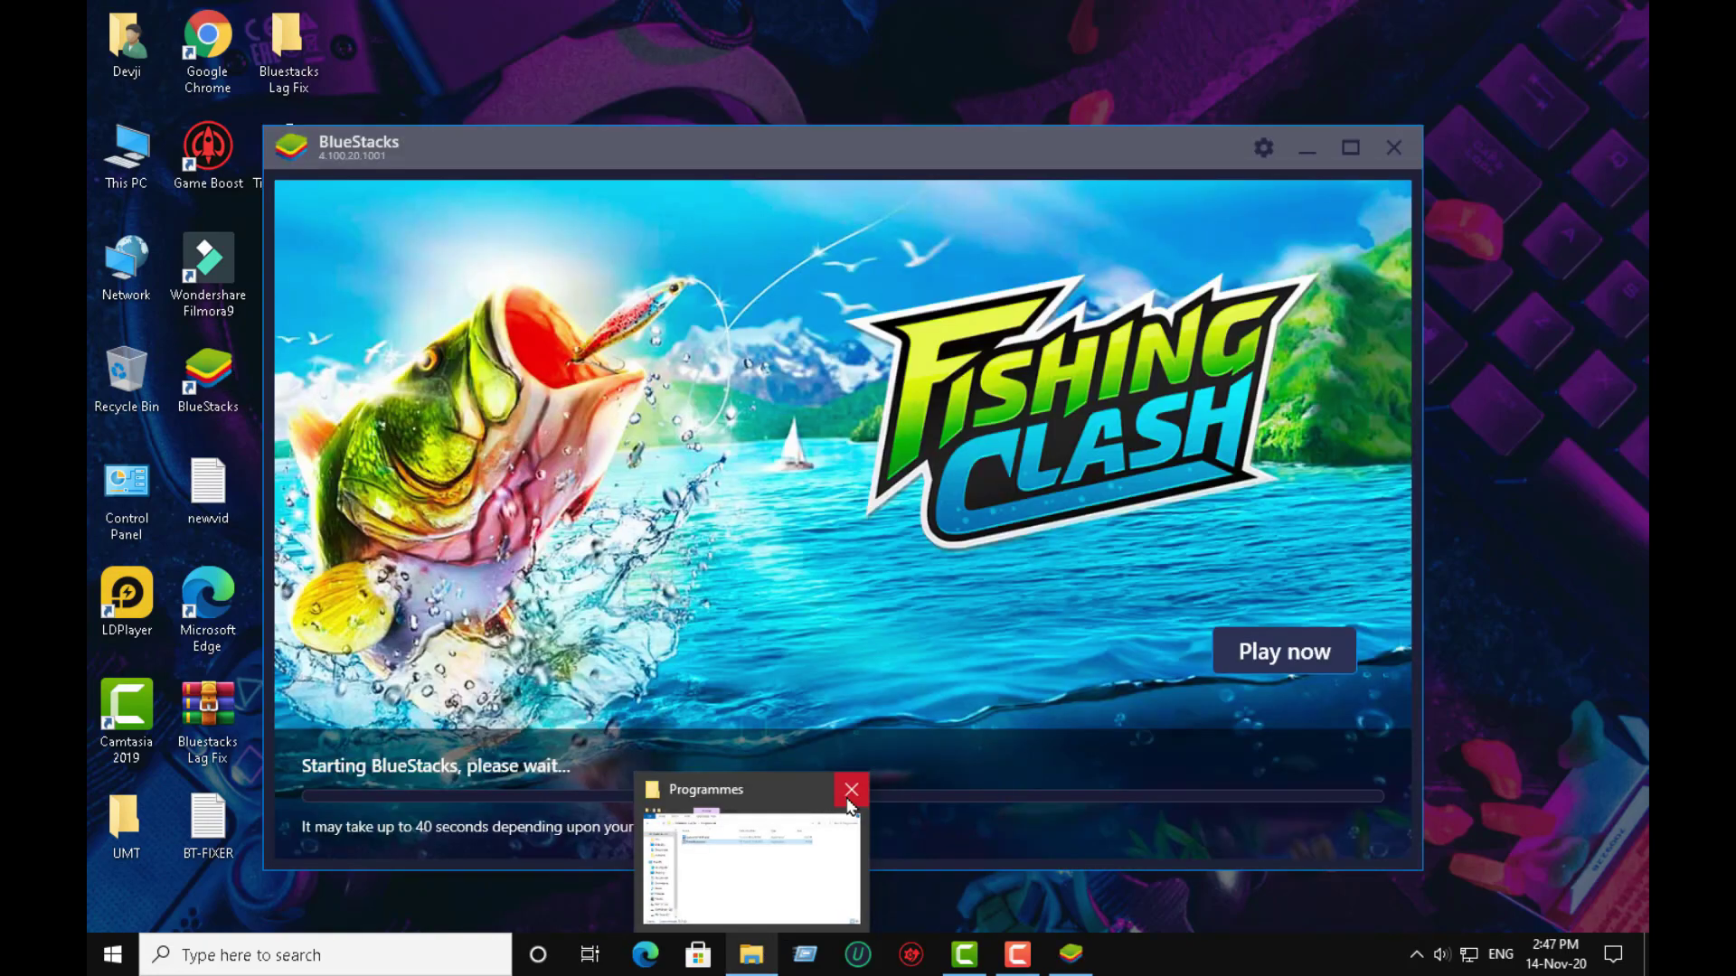
left_click(851, 790)
left_click_drag(633, 145, 705, 156)
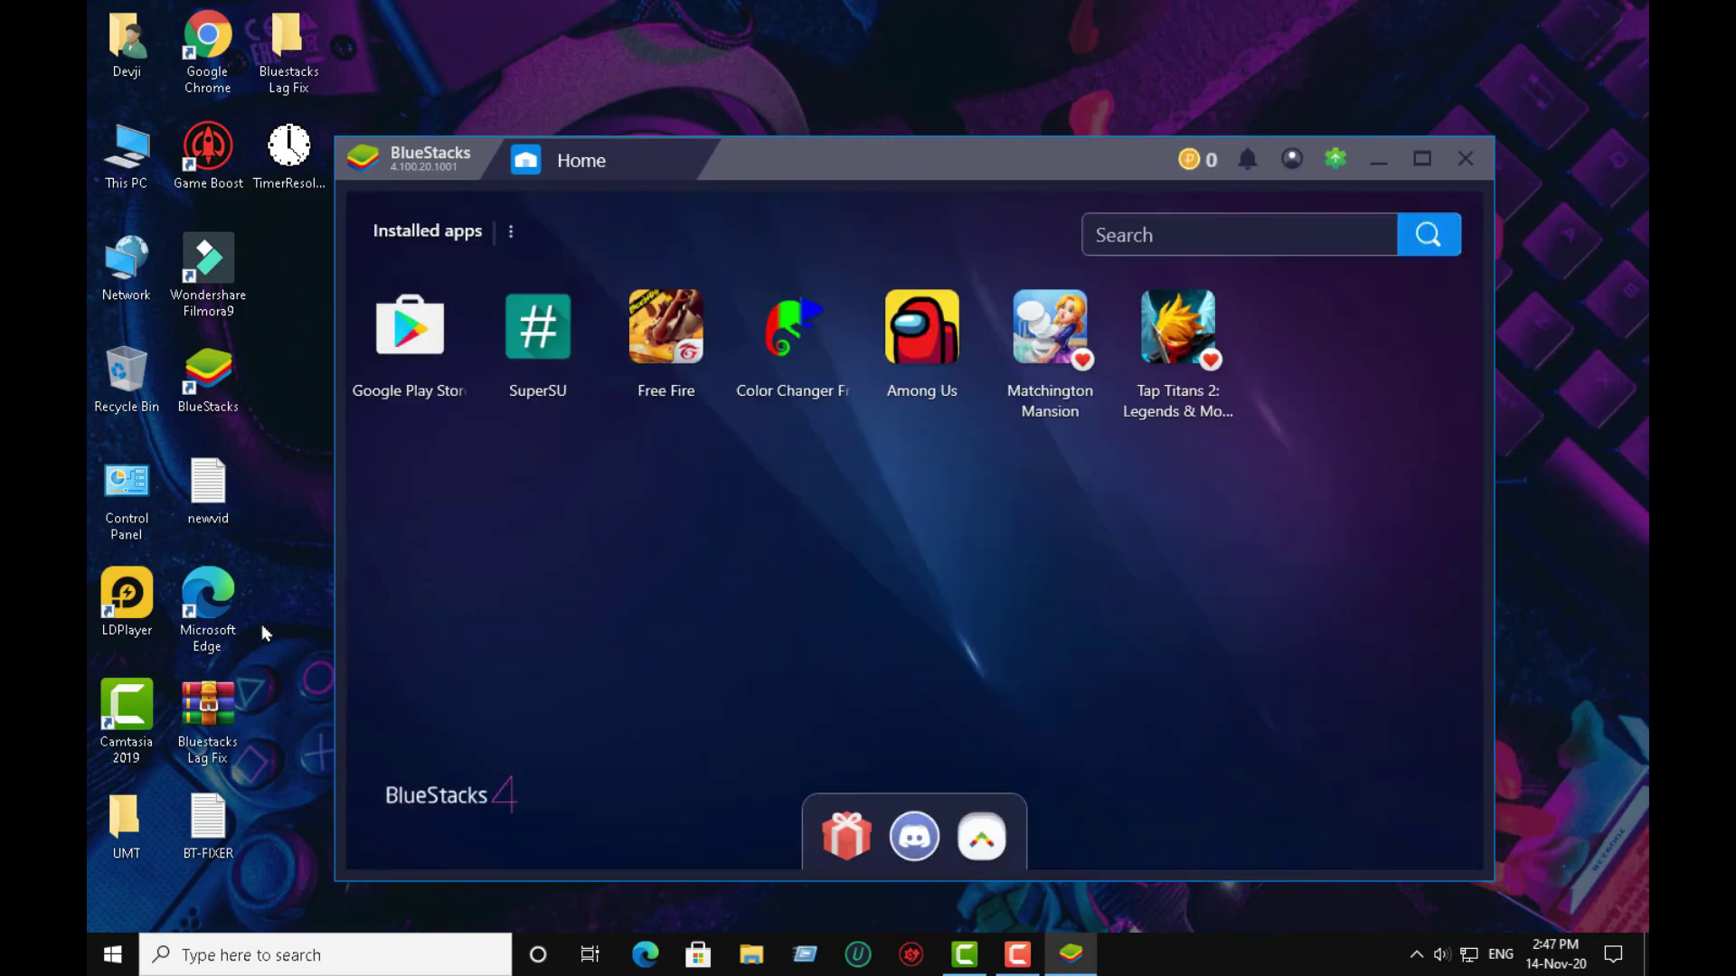
Open the Device Profile text file from the Bluestacks Lag Fix folder on the desktop.
left_click(374, 51)
left_click(293, 63)
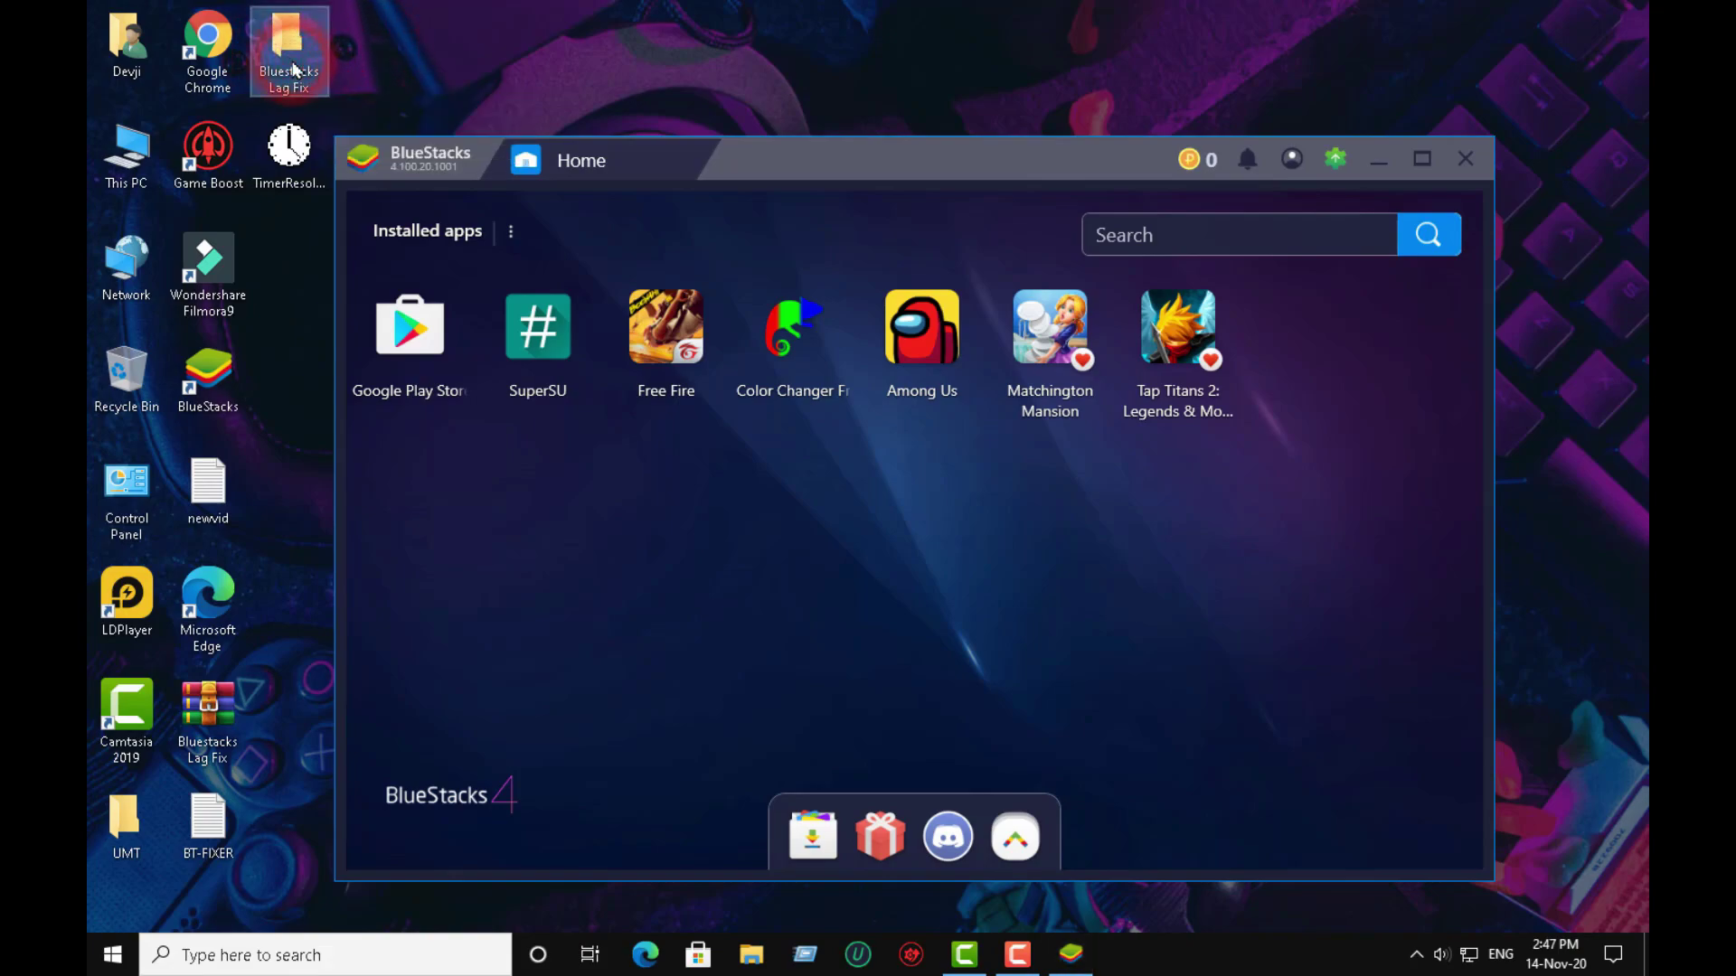
double_click(293, 68)
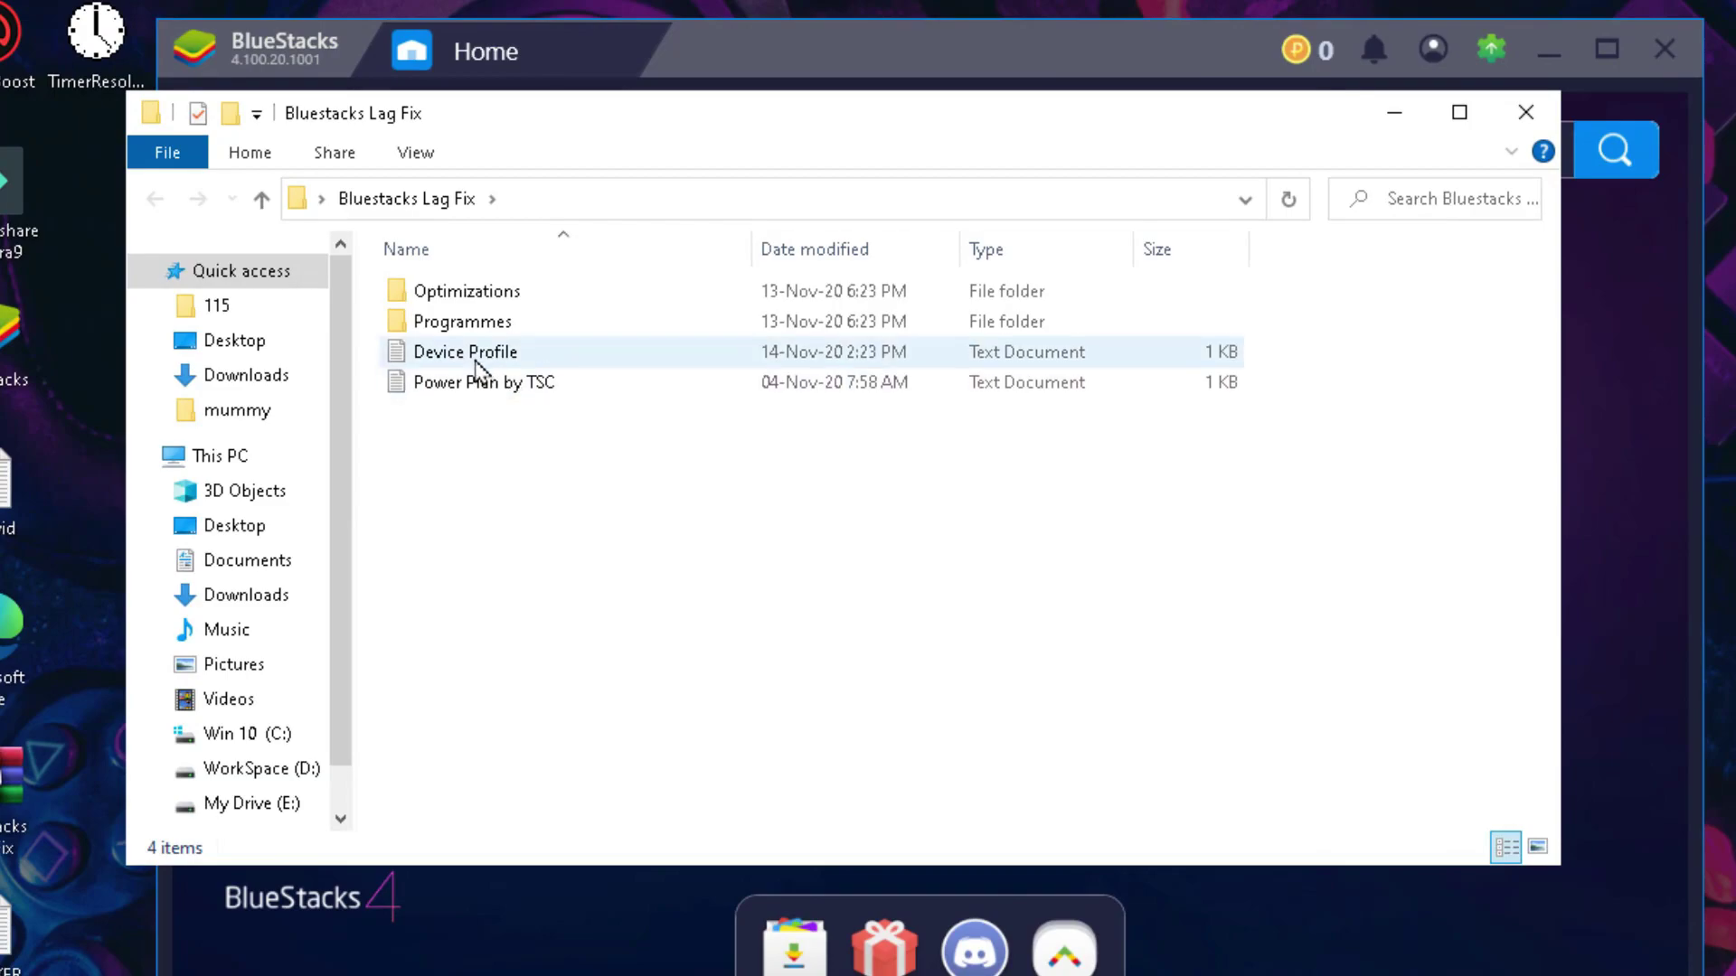
double_click(477, 362)
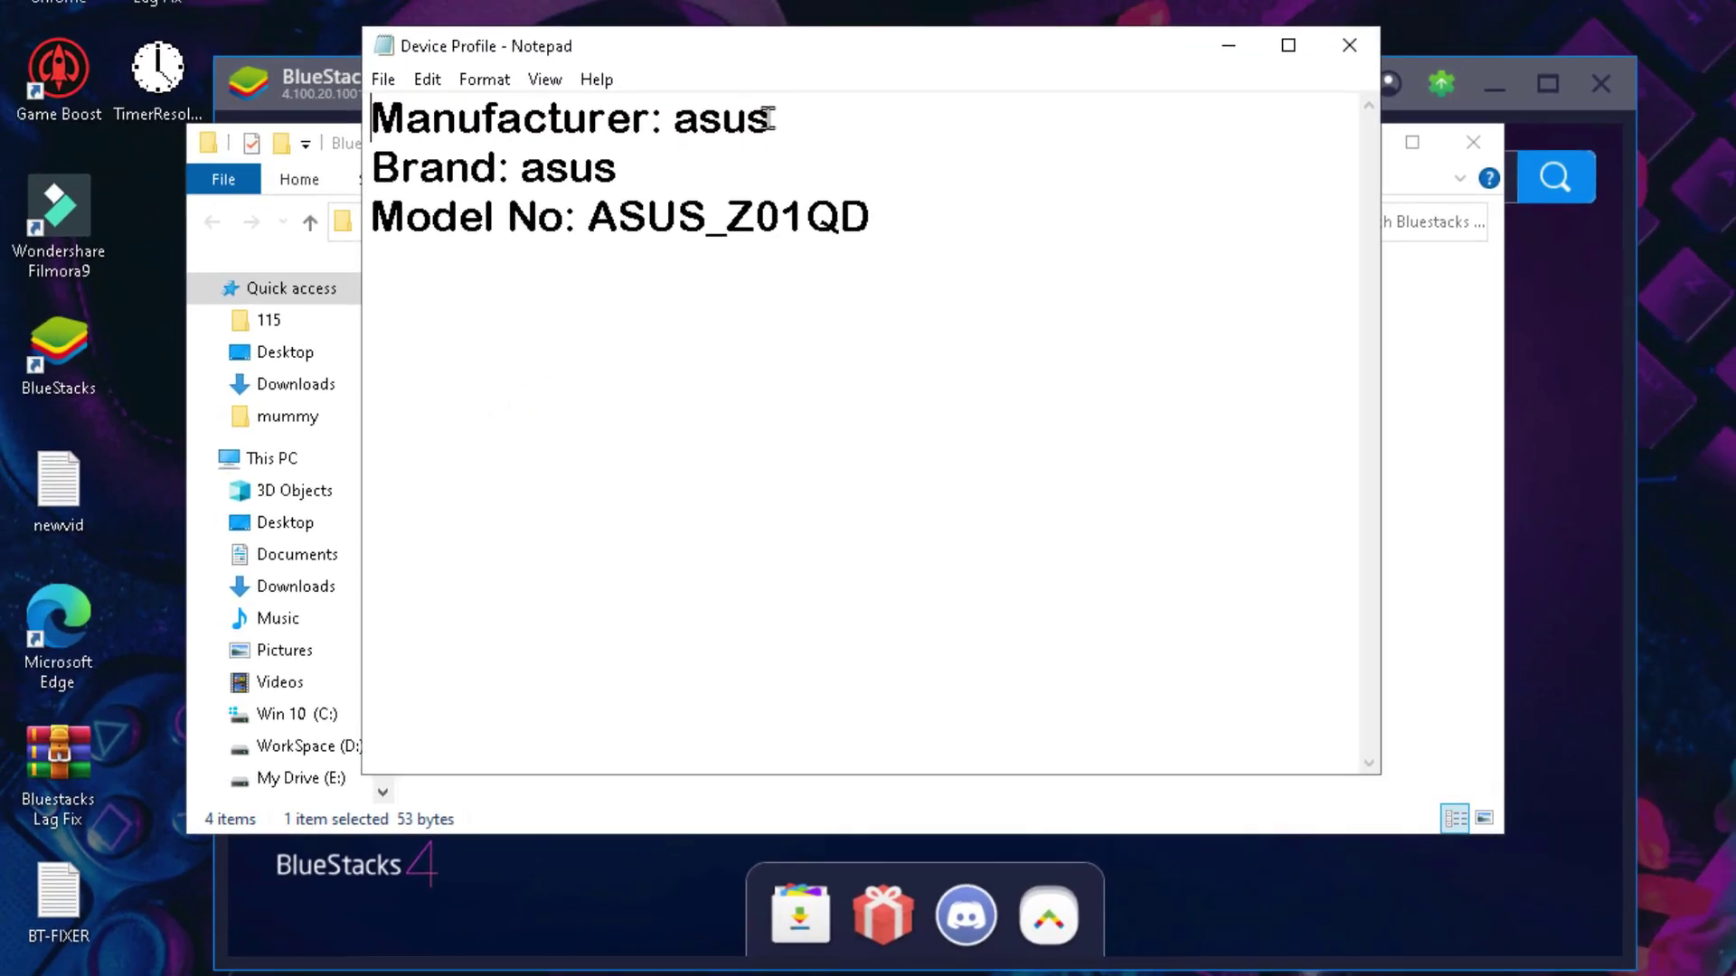
Copy the manufacturer value asus from the Device Profile notes.
double_click(732, 91)
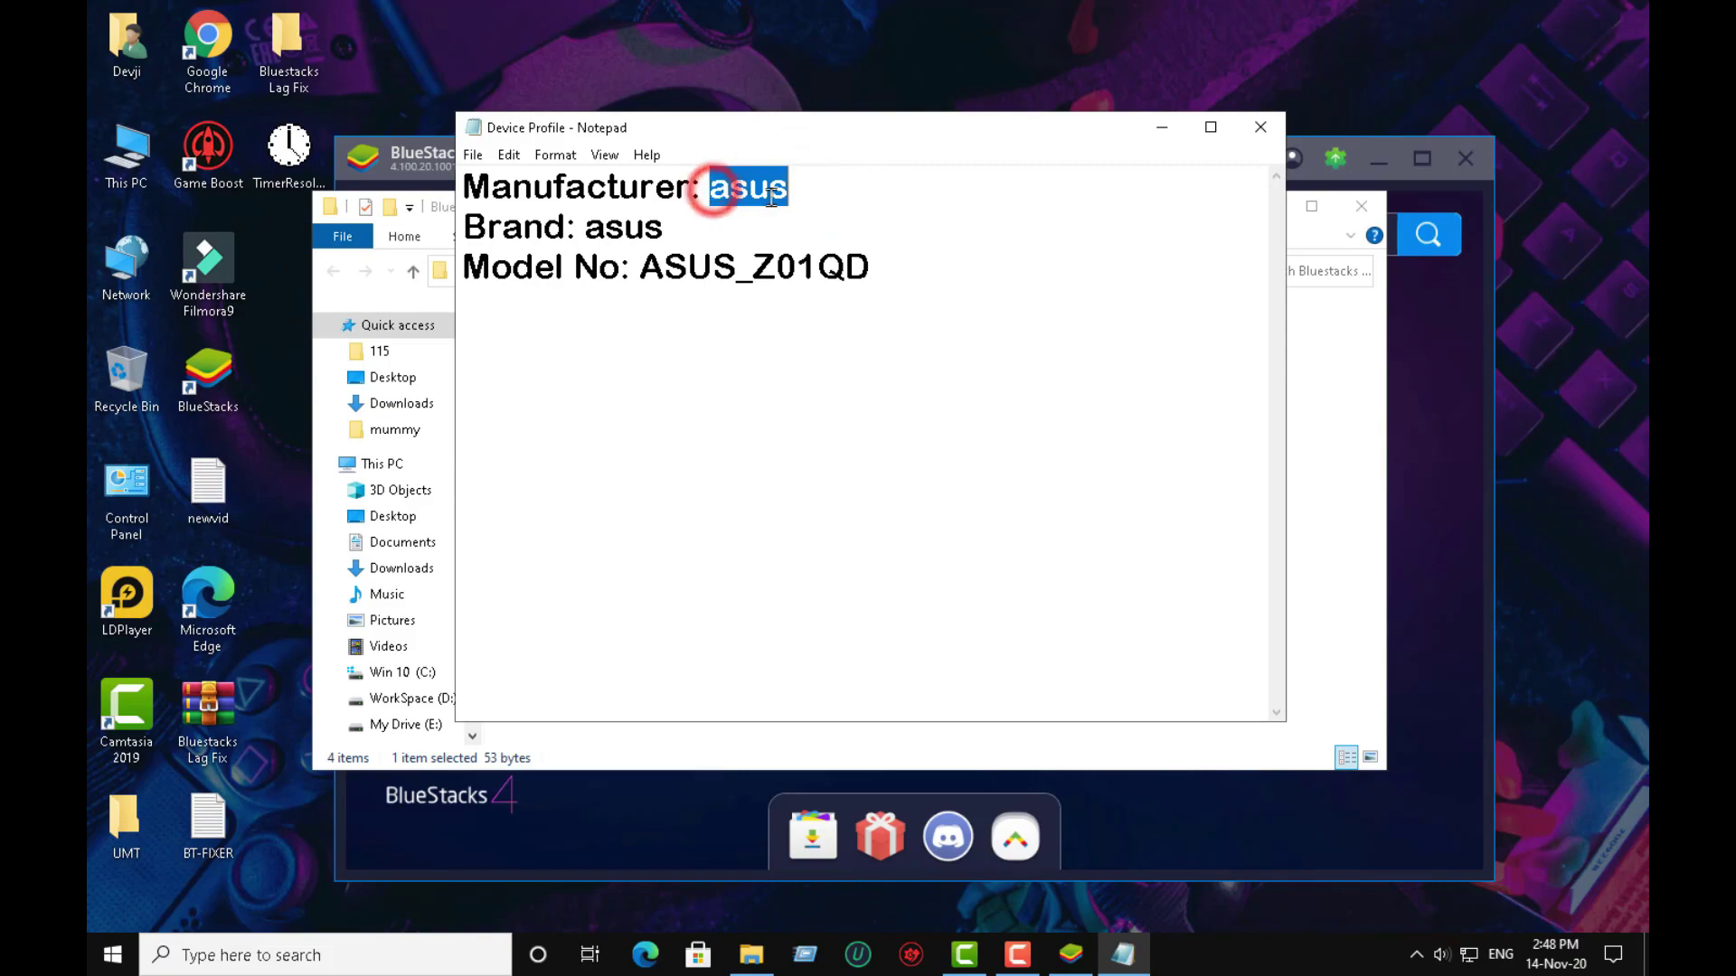
right_click(776, 197)
left_click(831, 262)
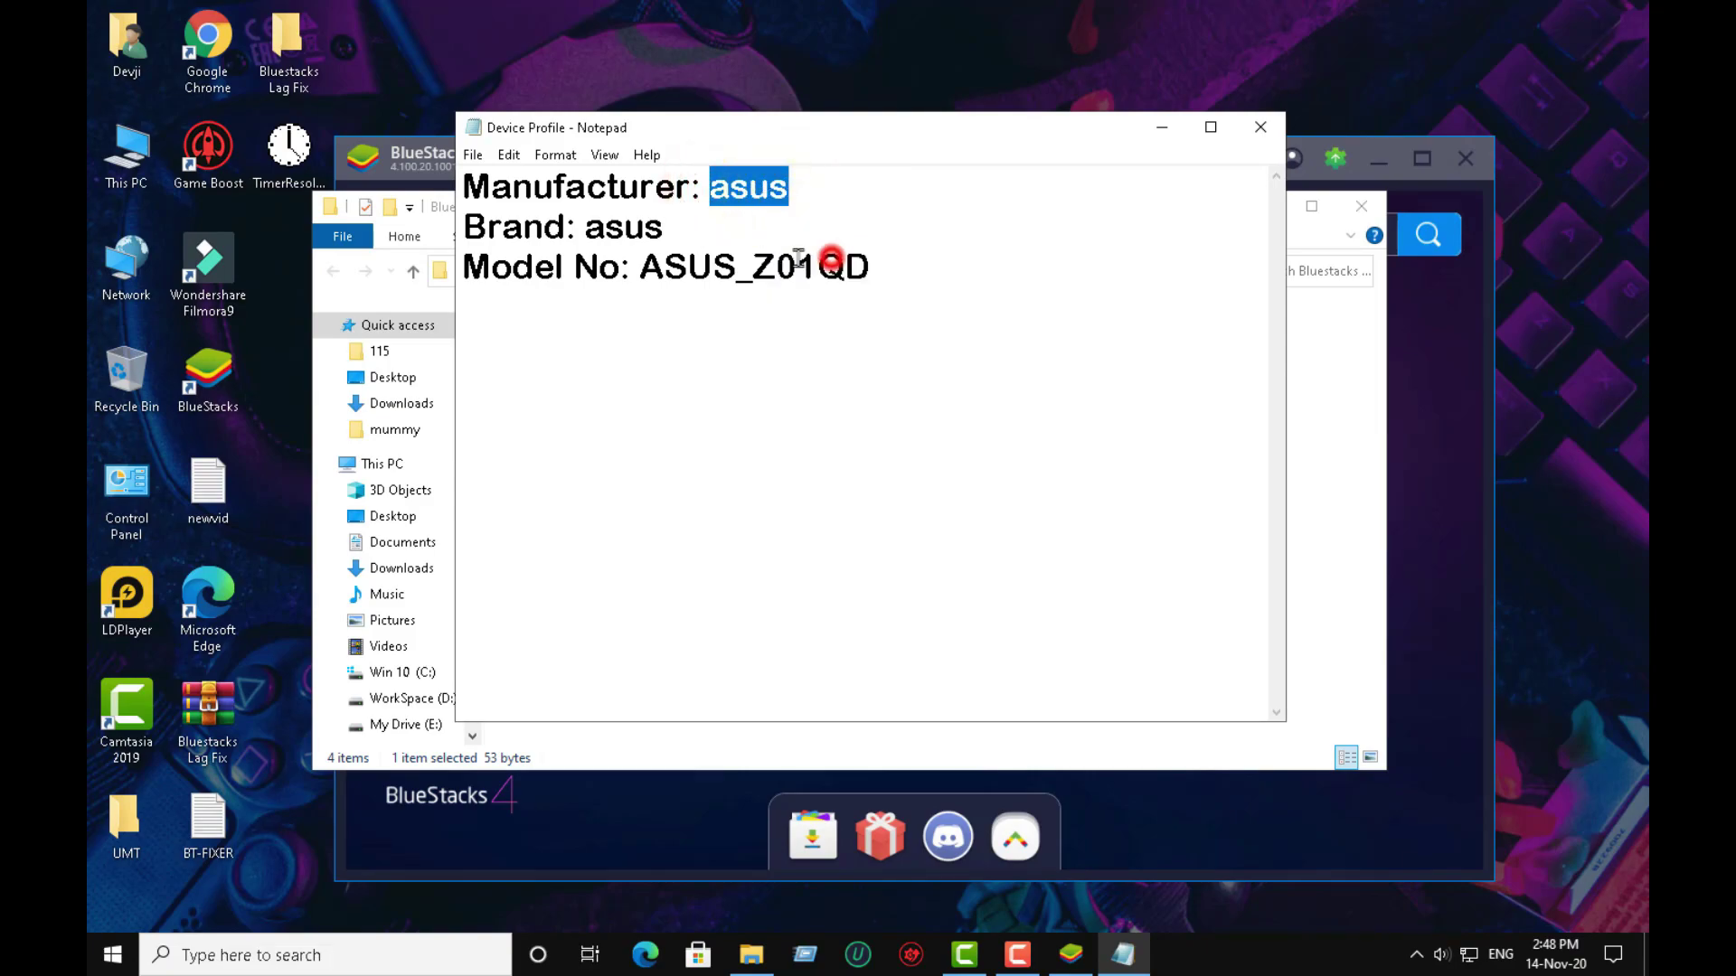
double_click(589, 231)
double_click(710, 190)
key("cmd+c")
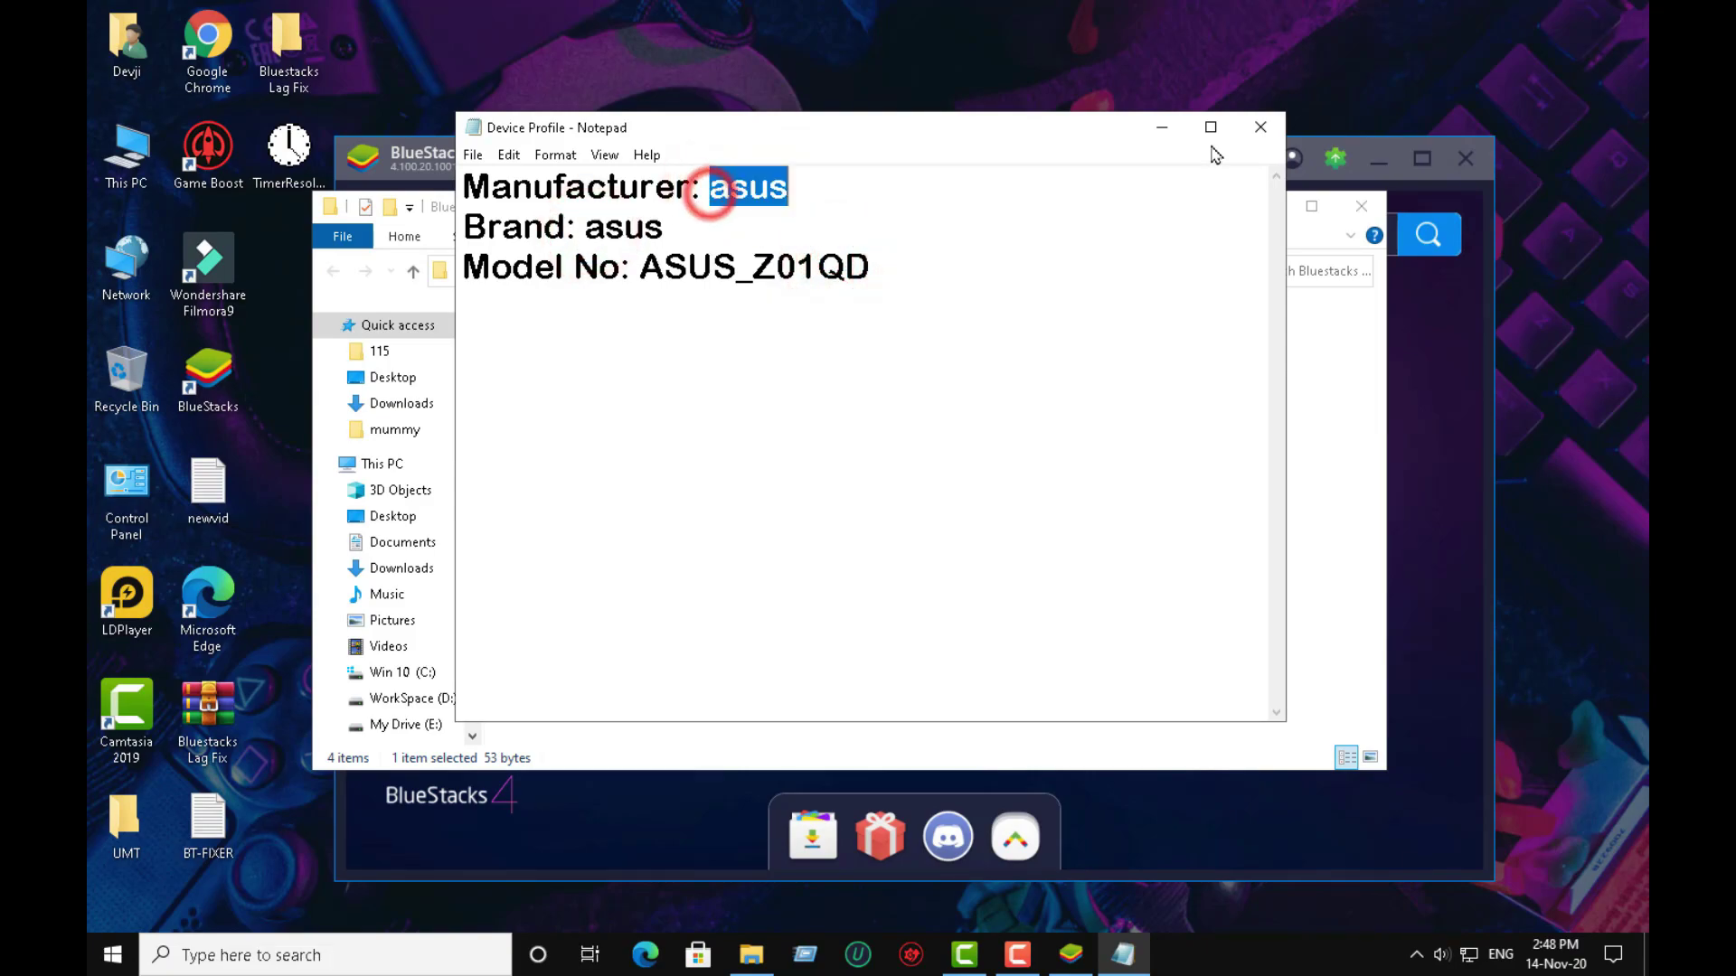
Clear the notes and folder windows away and choose to create a custom device profile in BlueStacks' advanced settings.
left_click(1161, 126)
left_click(1266, 209)
left_click(1292, 158)
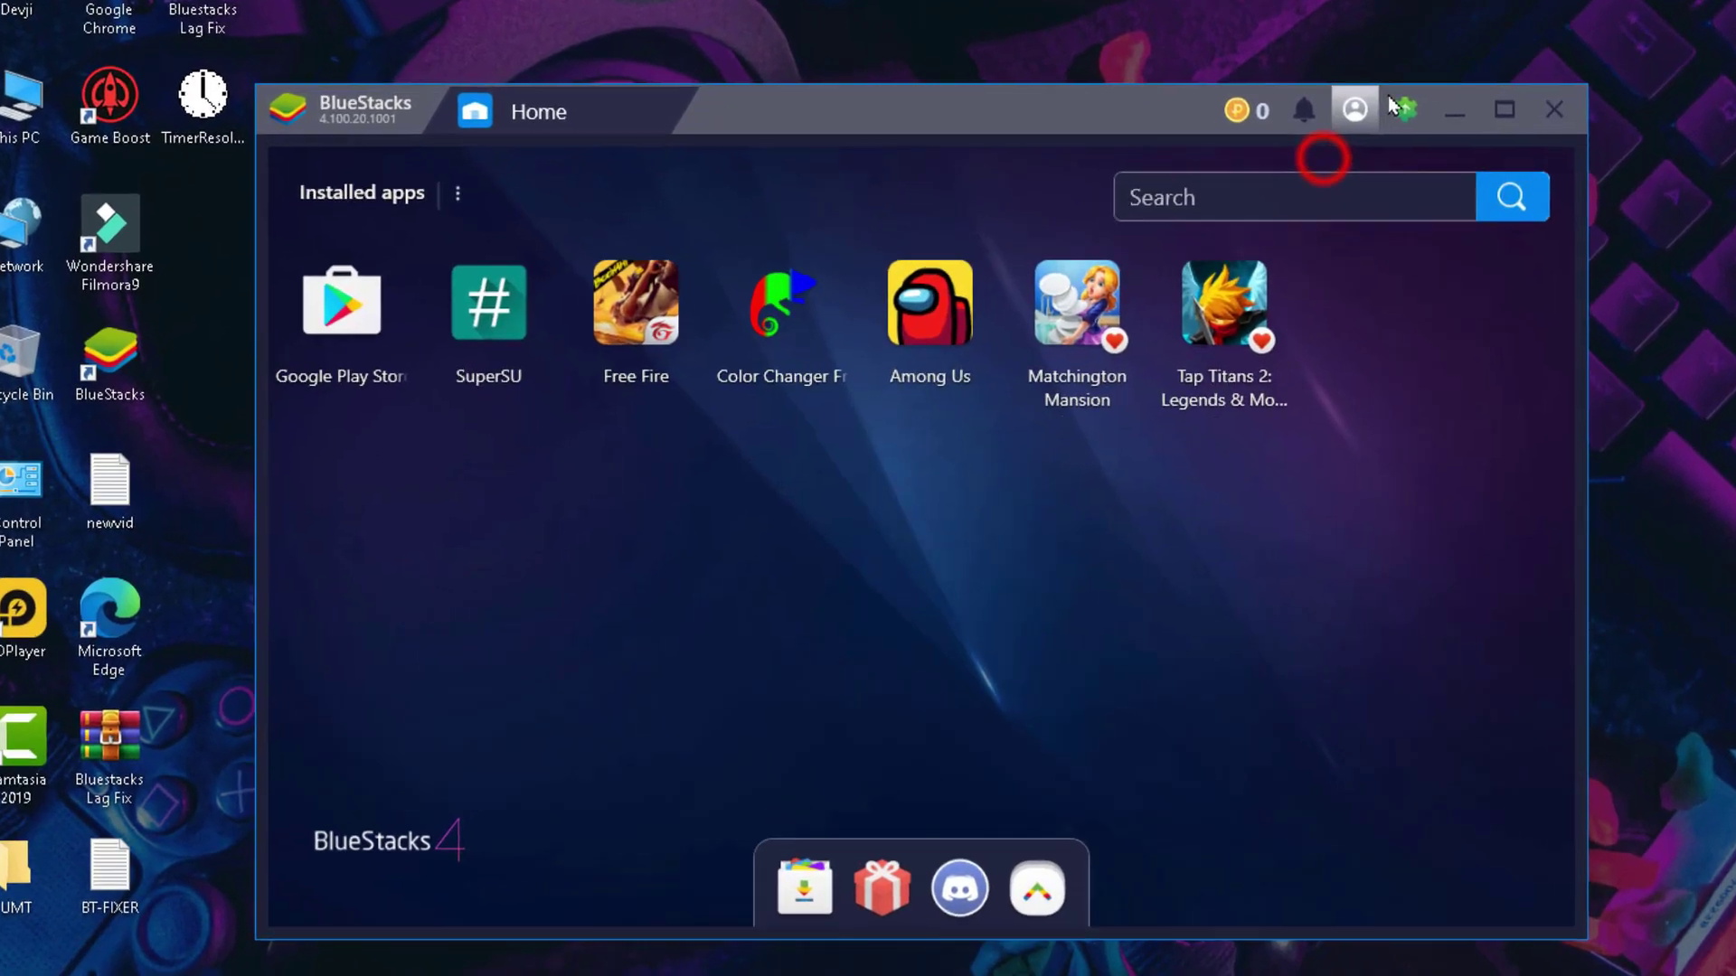
left_click(1266, 235)
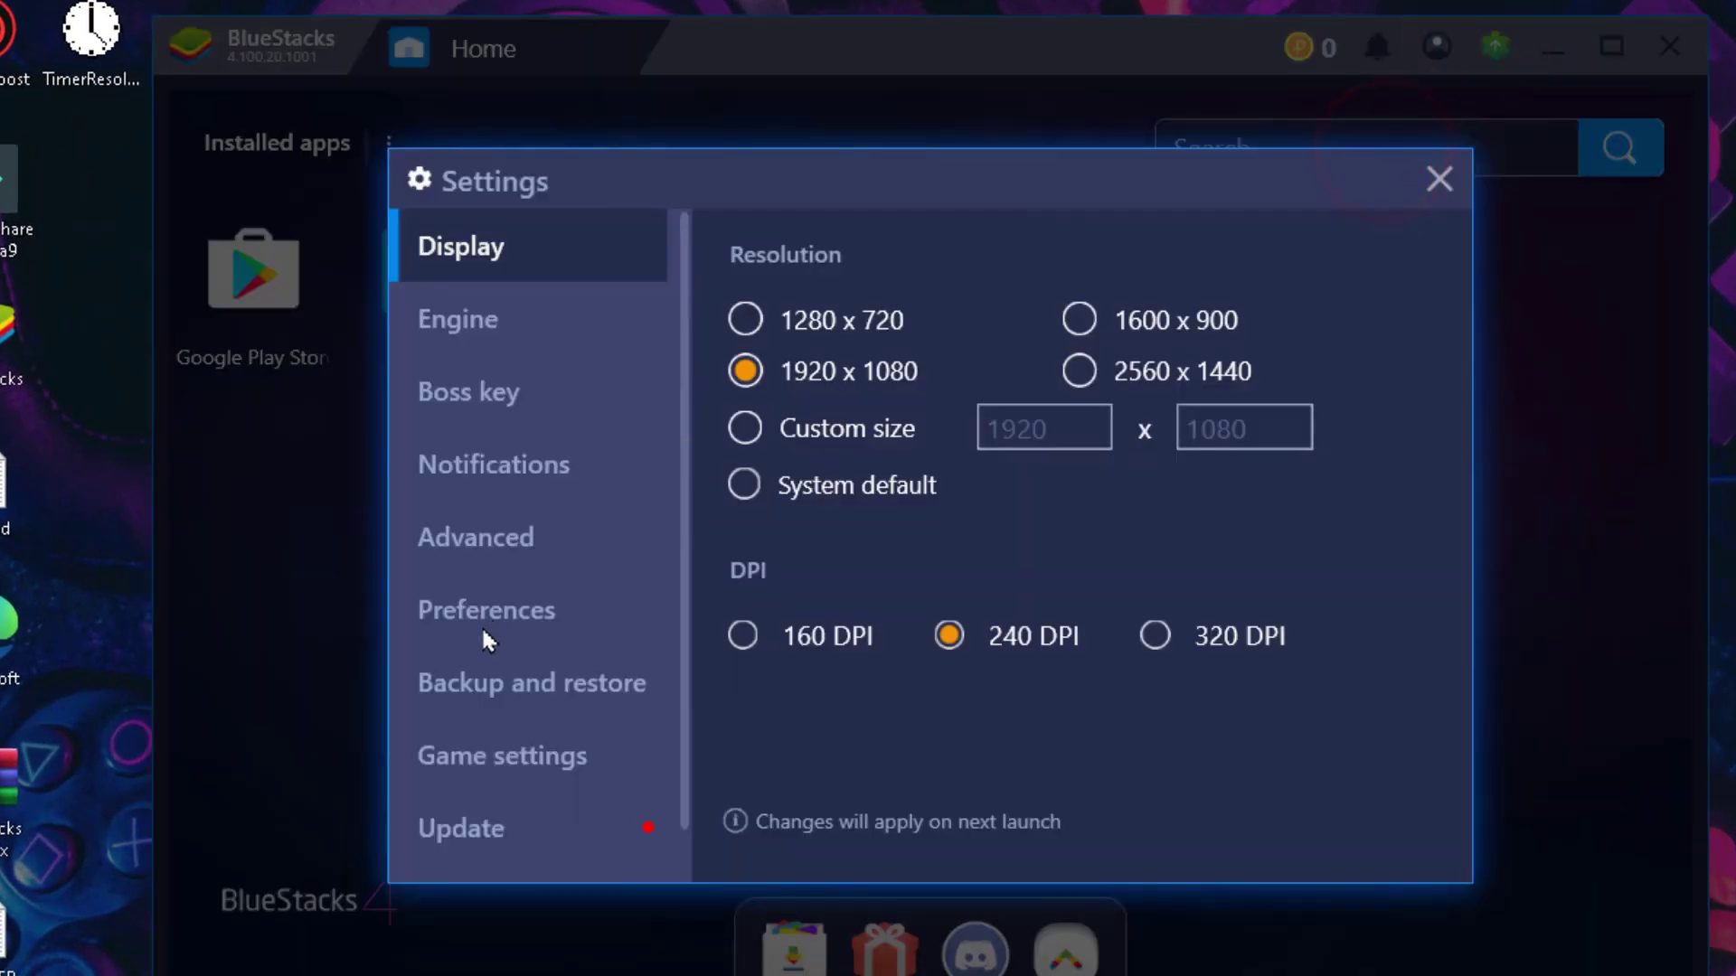
left_click(489, 561)
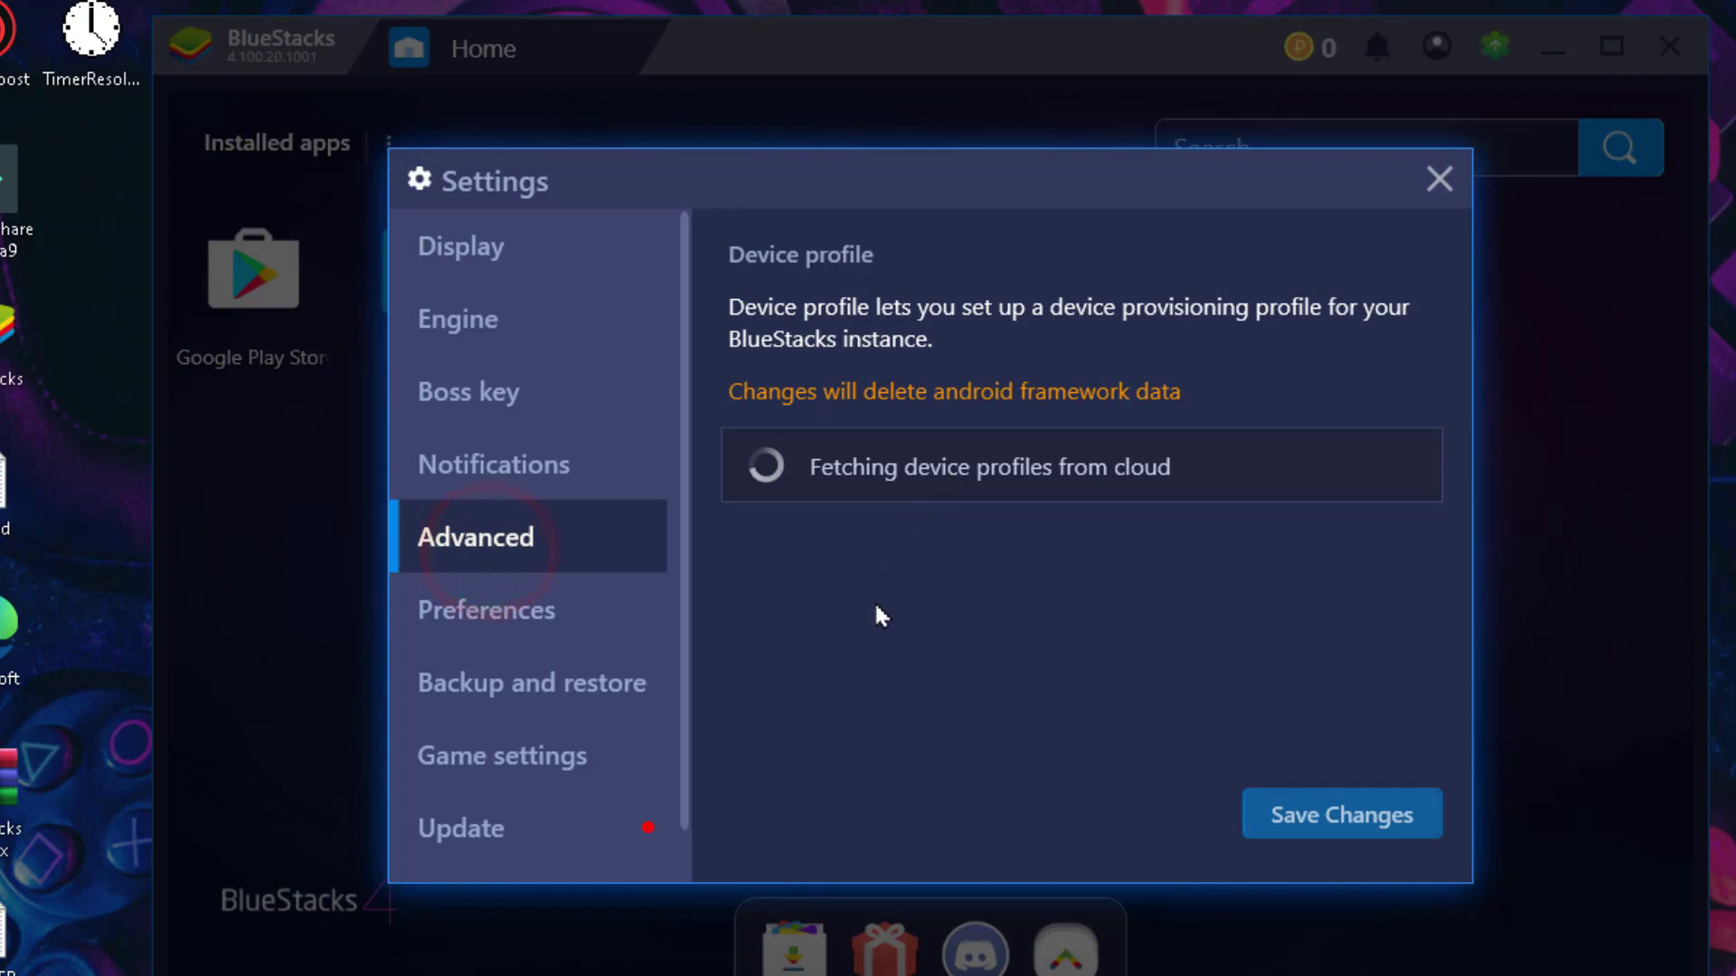
left_click(811, 553)
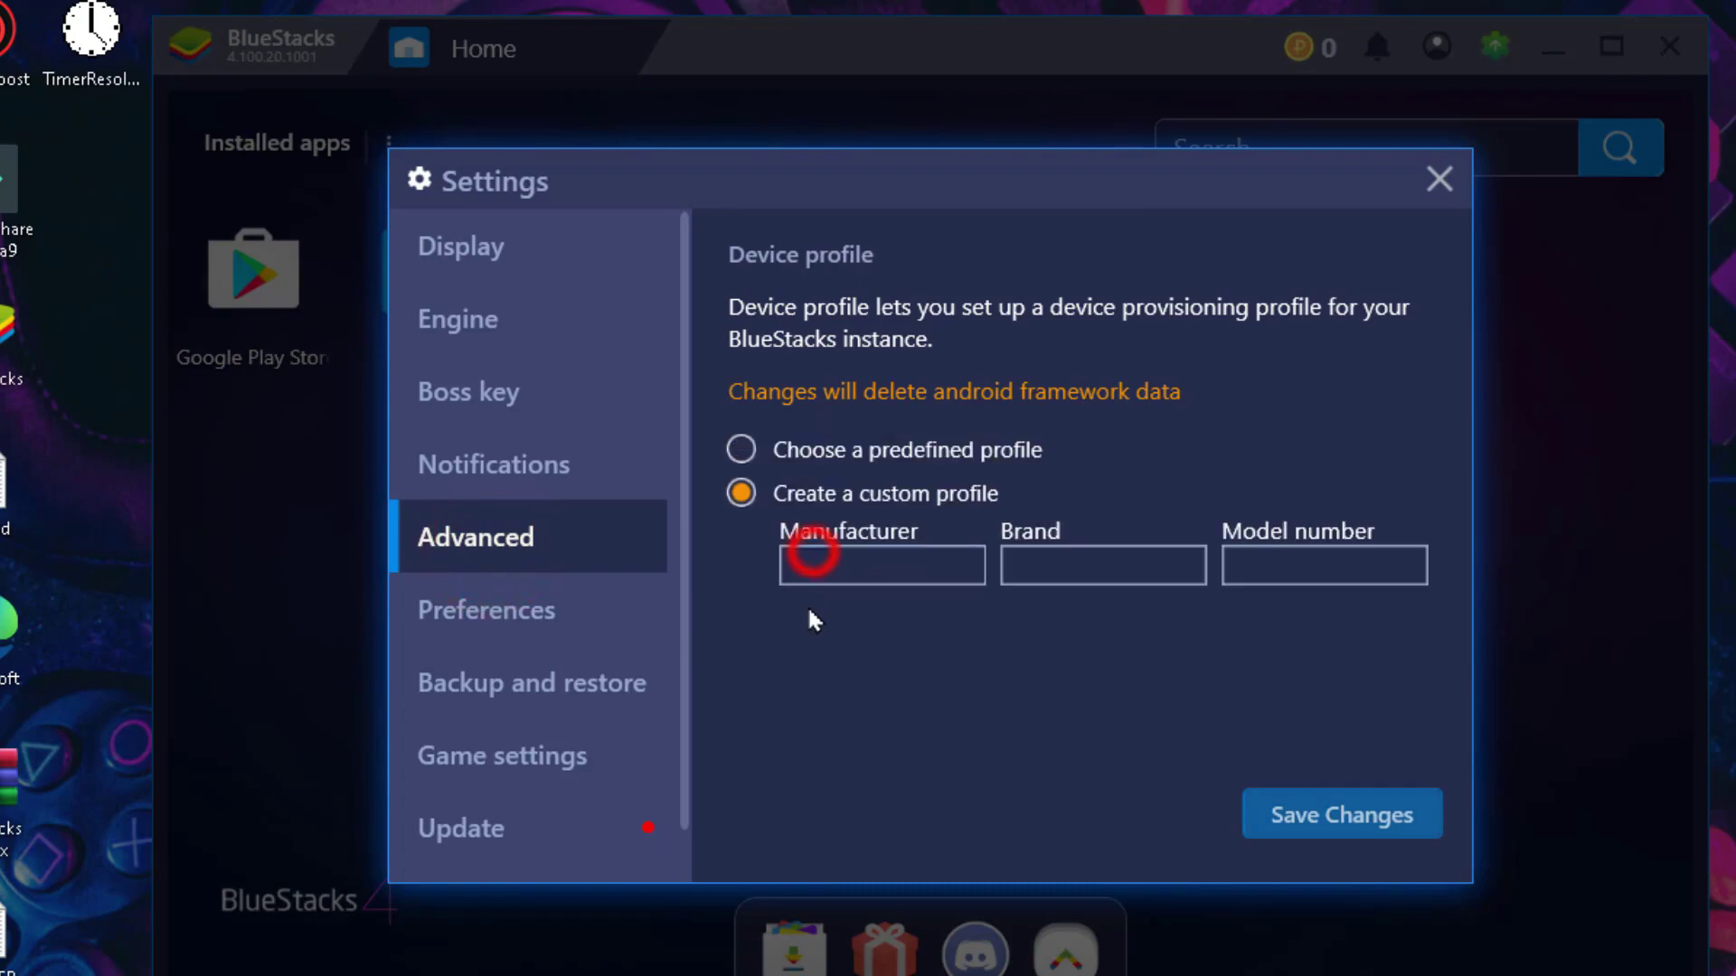
Enter asus as both the manufacturer and the brand of the custom device profile.
right_click(849, 571)
left_click(913, 658)
right_click(1081, 562)
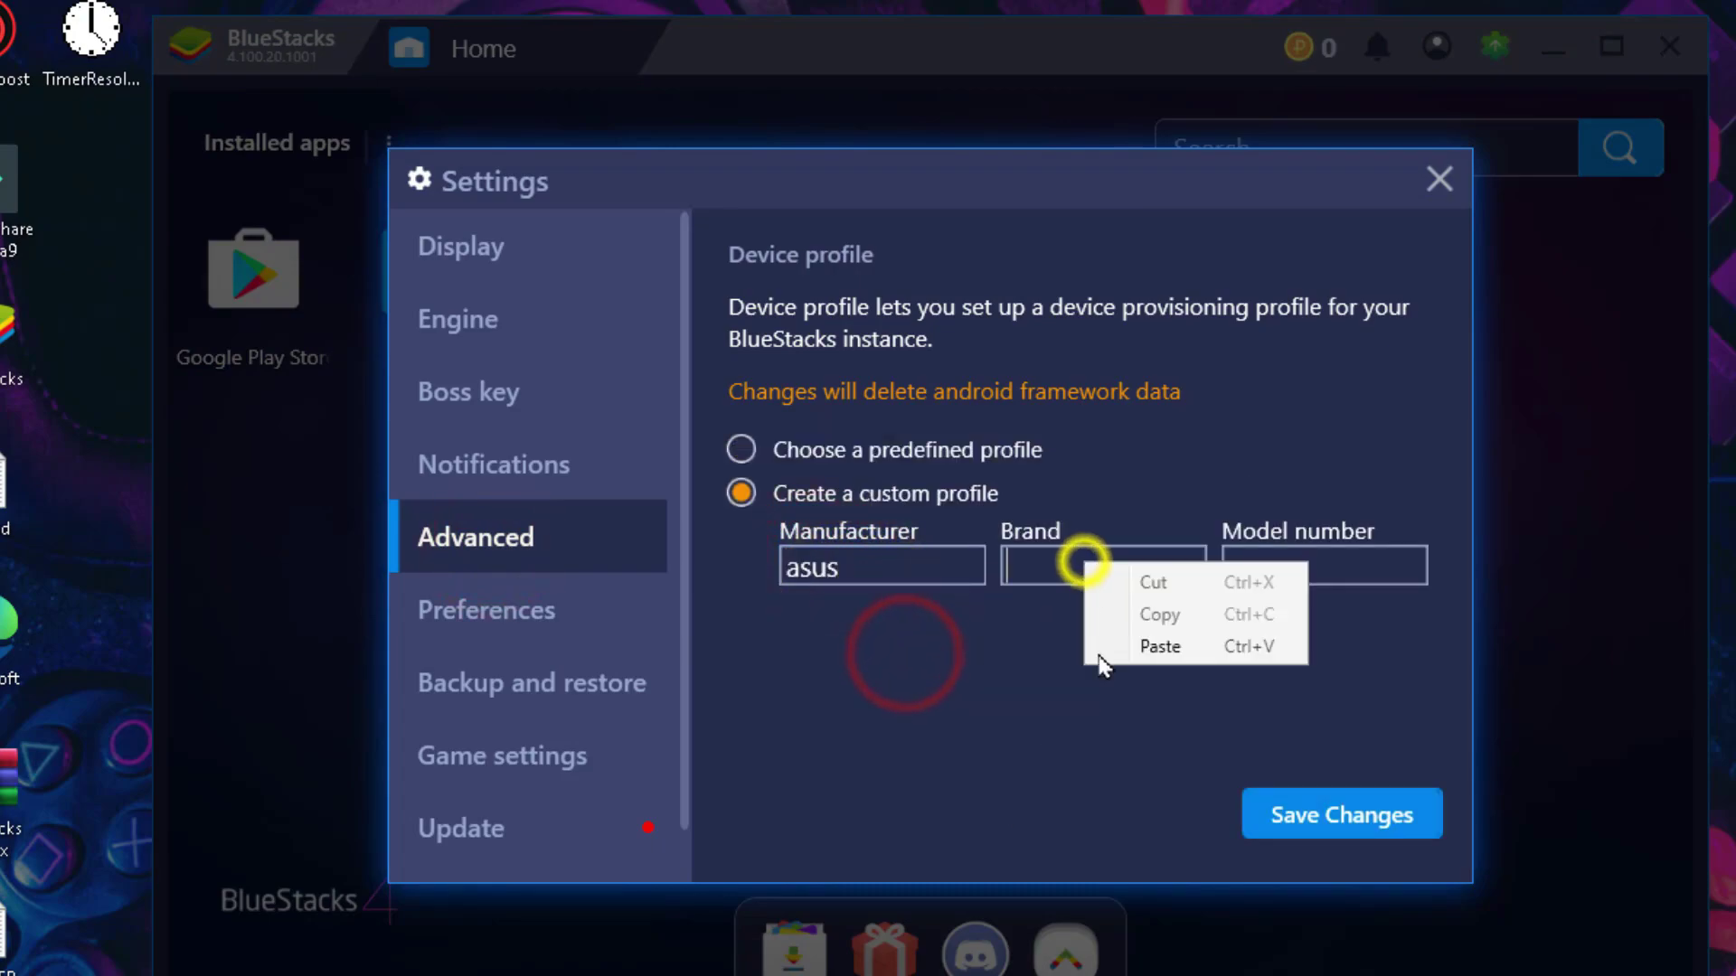
left_click(1160, 646)
Copy the model number ASUS_Z01QD from the Device Profile notes into the custom profile and save the changes.
key("alt+Tab")
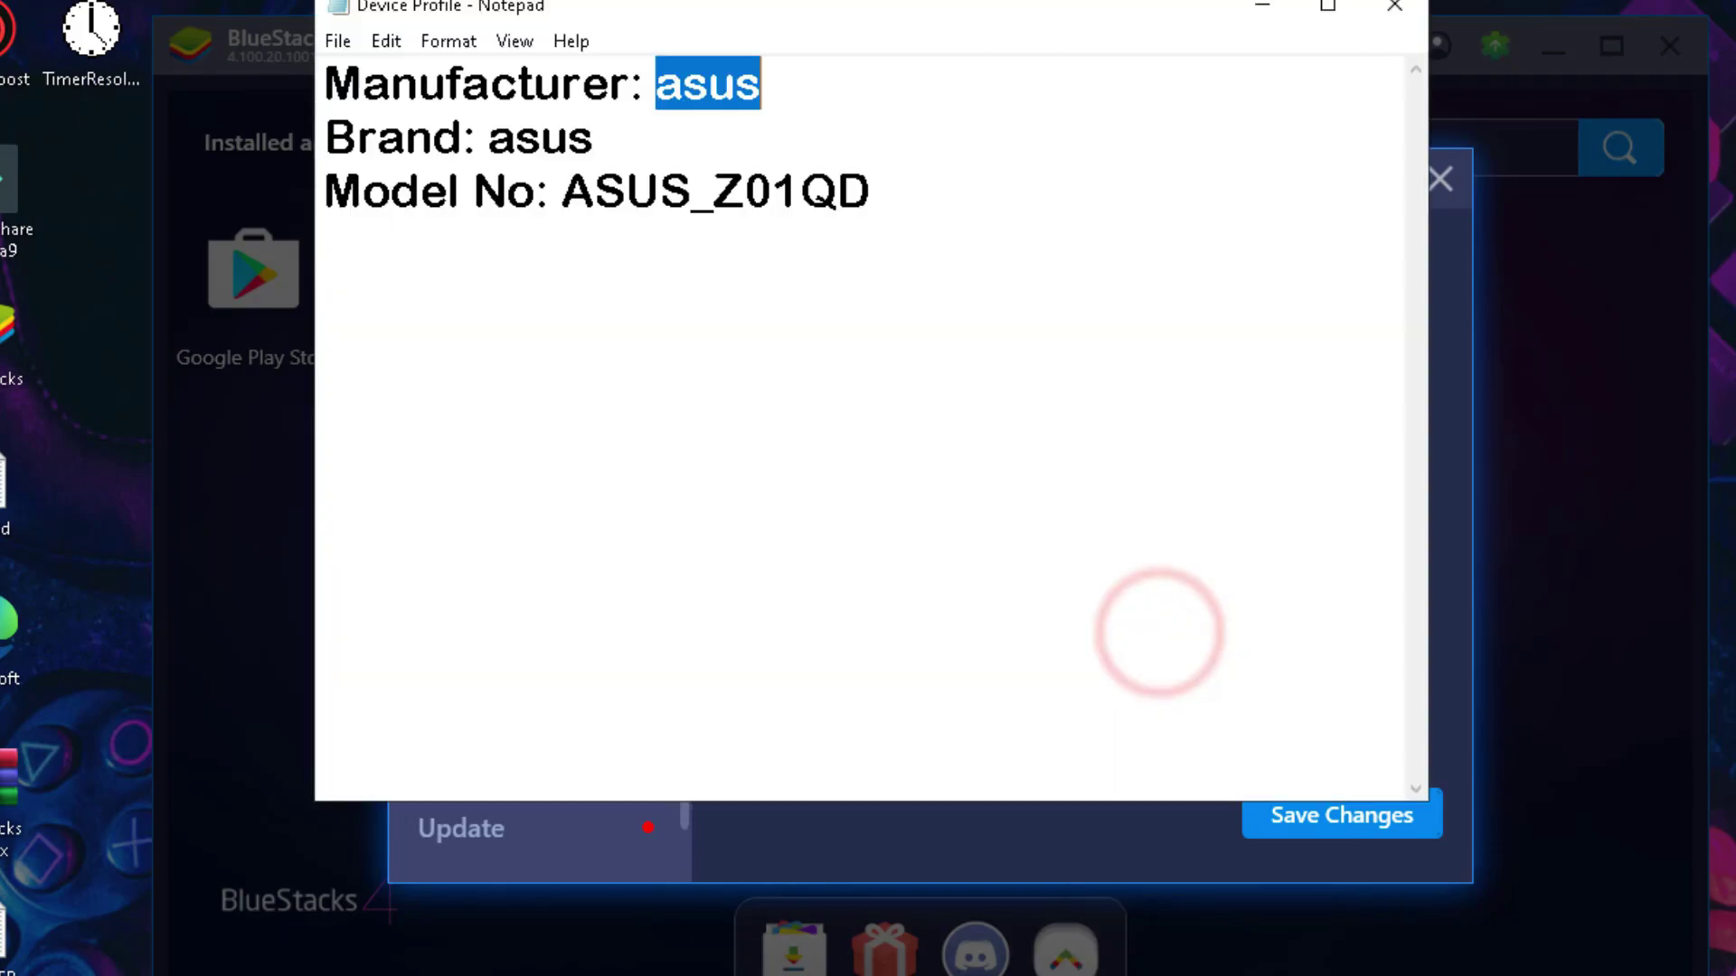
left_click_drag(567, 190, 869, 204)
right_click(831, 206)
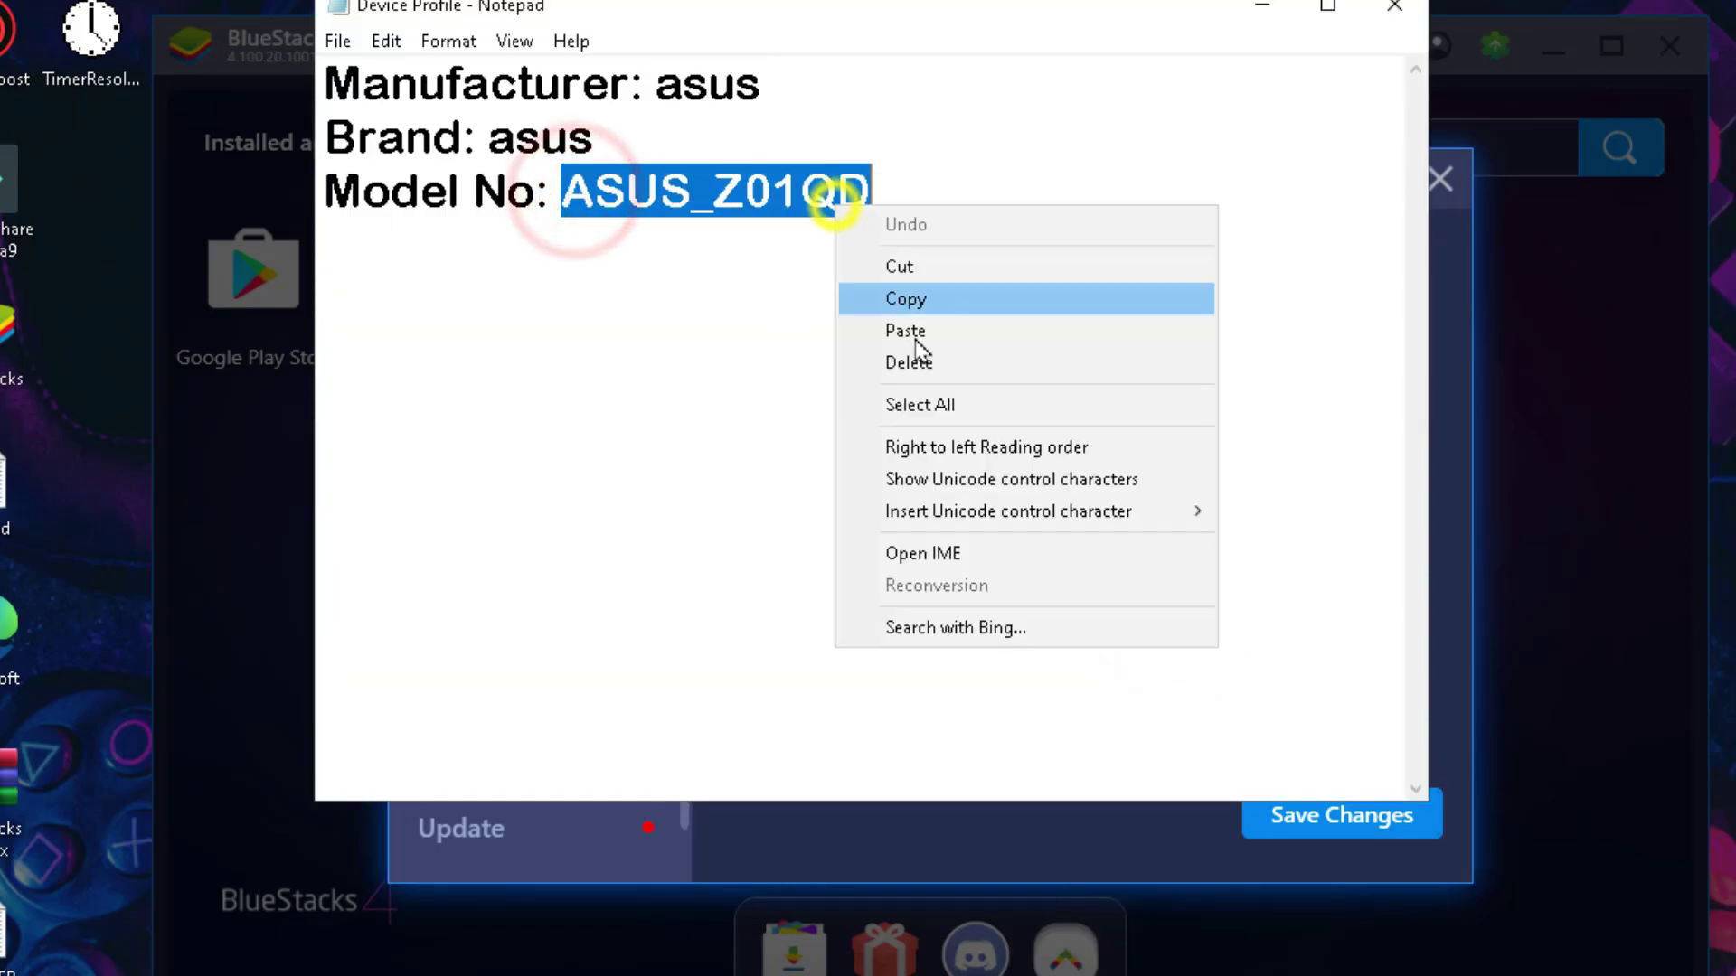
left_click(915, 300)
left_click(1263, 6)
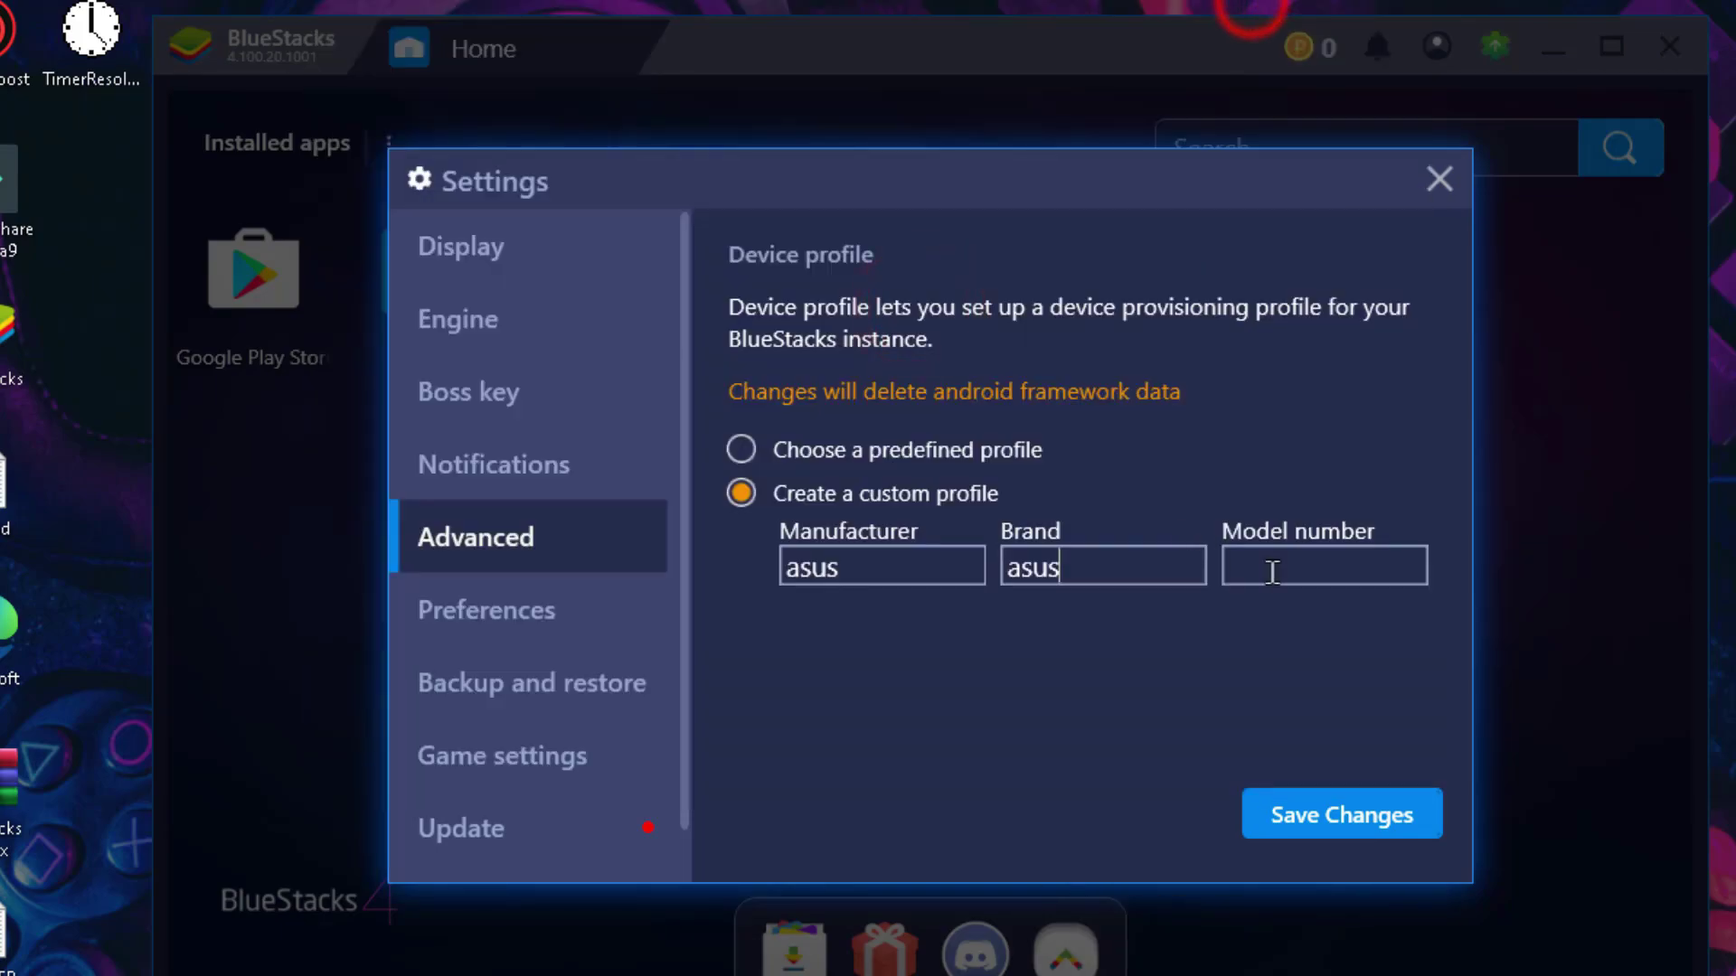
right_click(1272, 572)
left_click(1358, 649)
left_click(1309, 814)
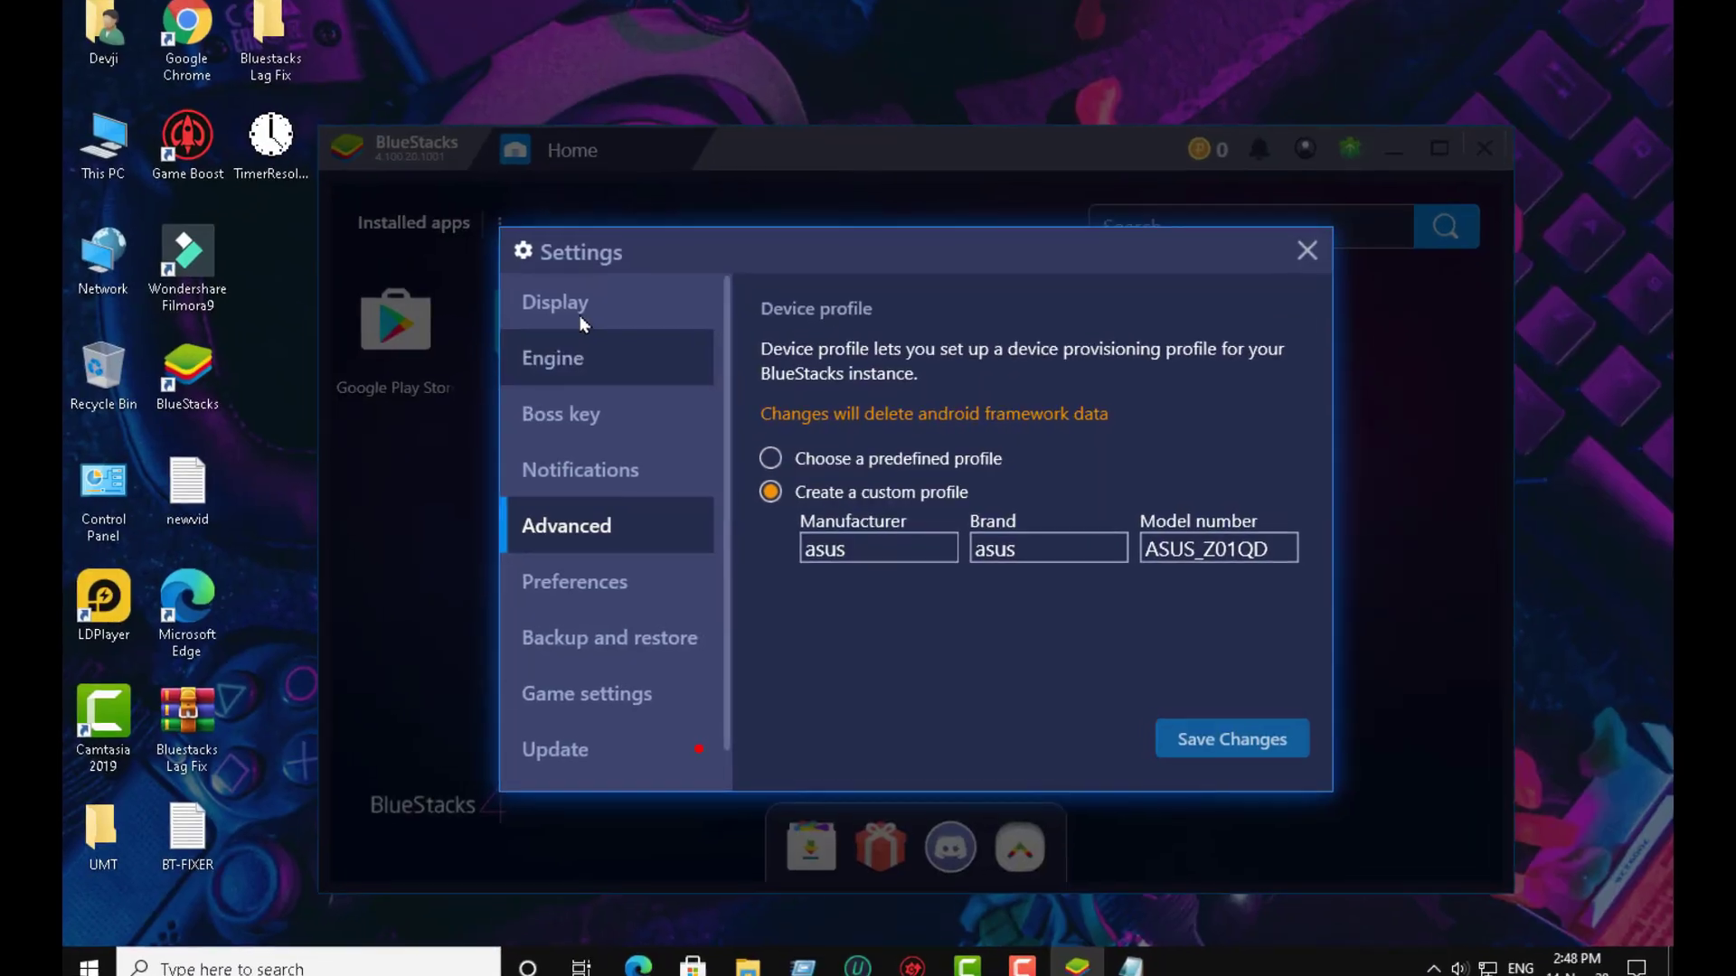
Set the BlueStacks display resolution to 1920 x 1080 and allocate 2 CPU cores and 3022 MB of memory to the engine.
left_click(460, 247)
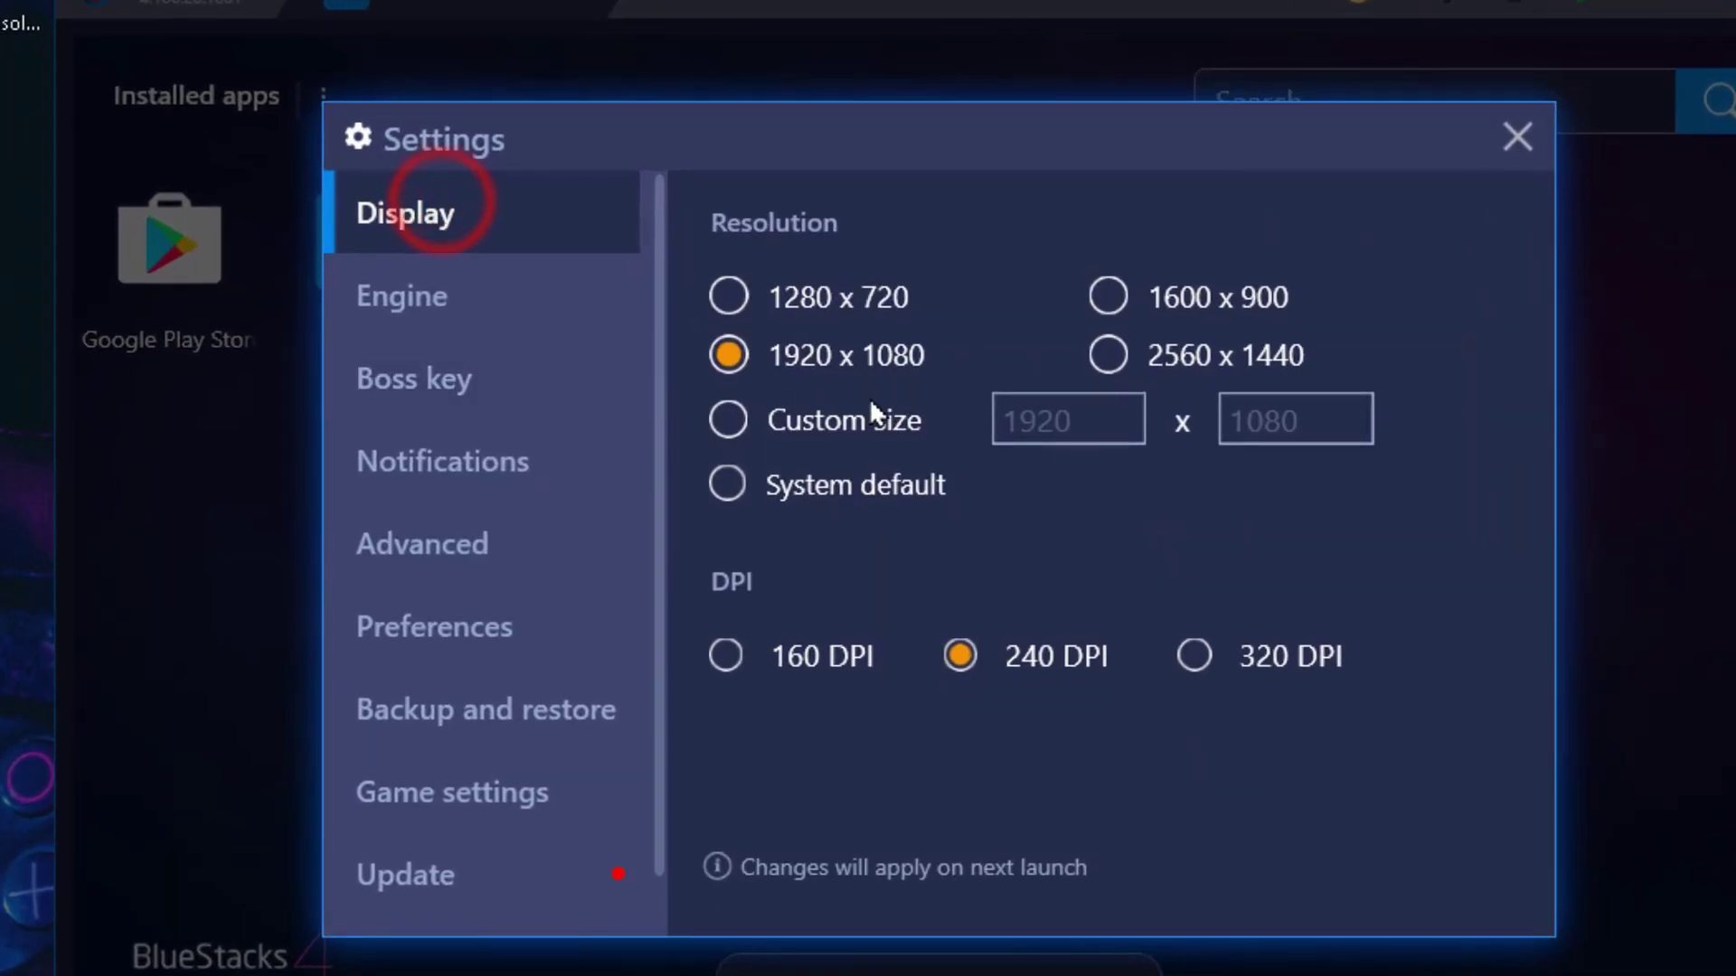
left_click(729, 355)
left_click(476, 311)
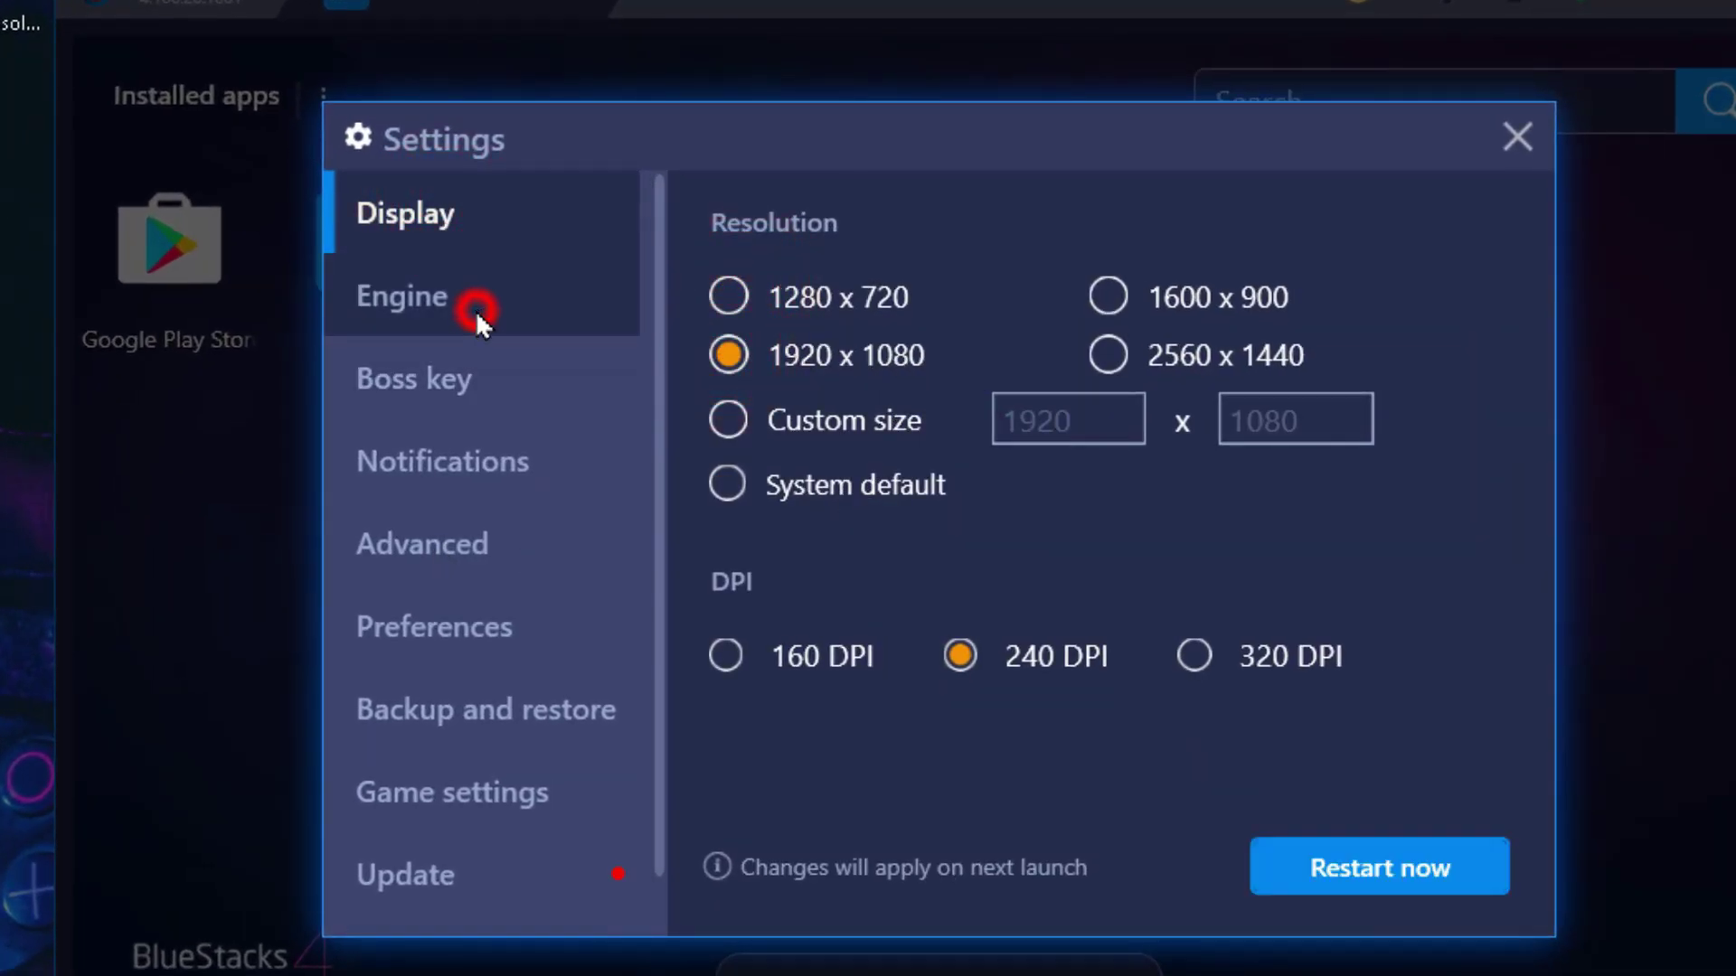
scroll(1049, 616, "down", 2)
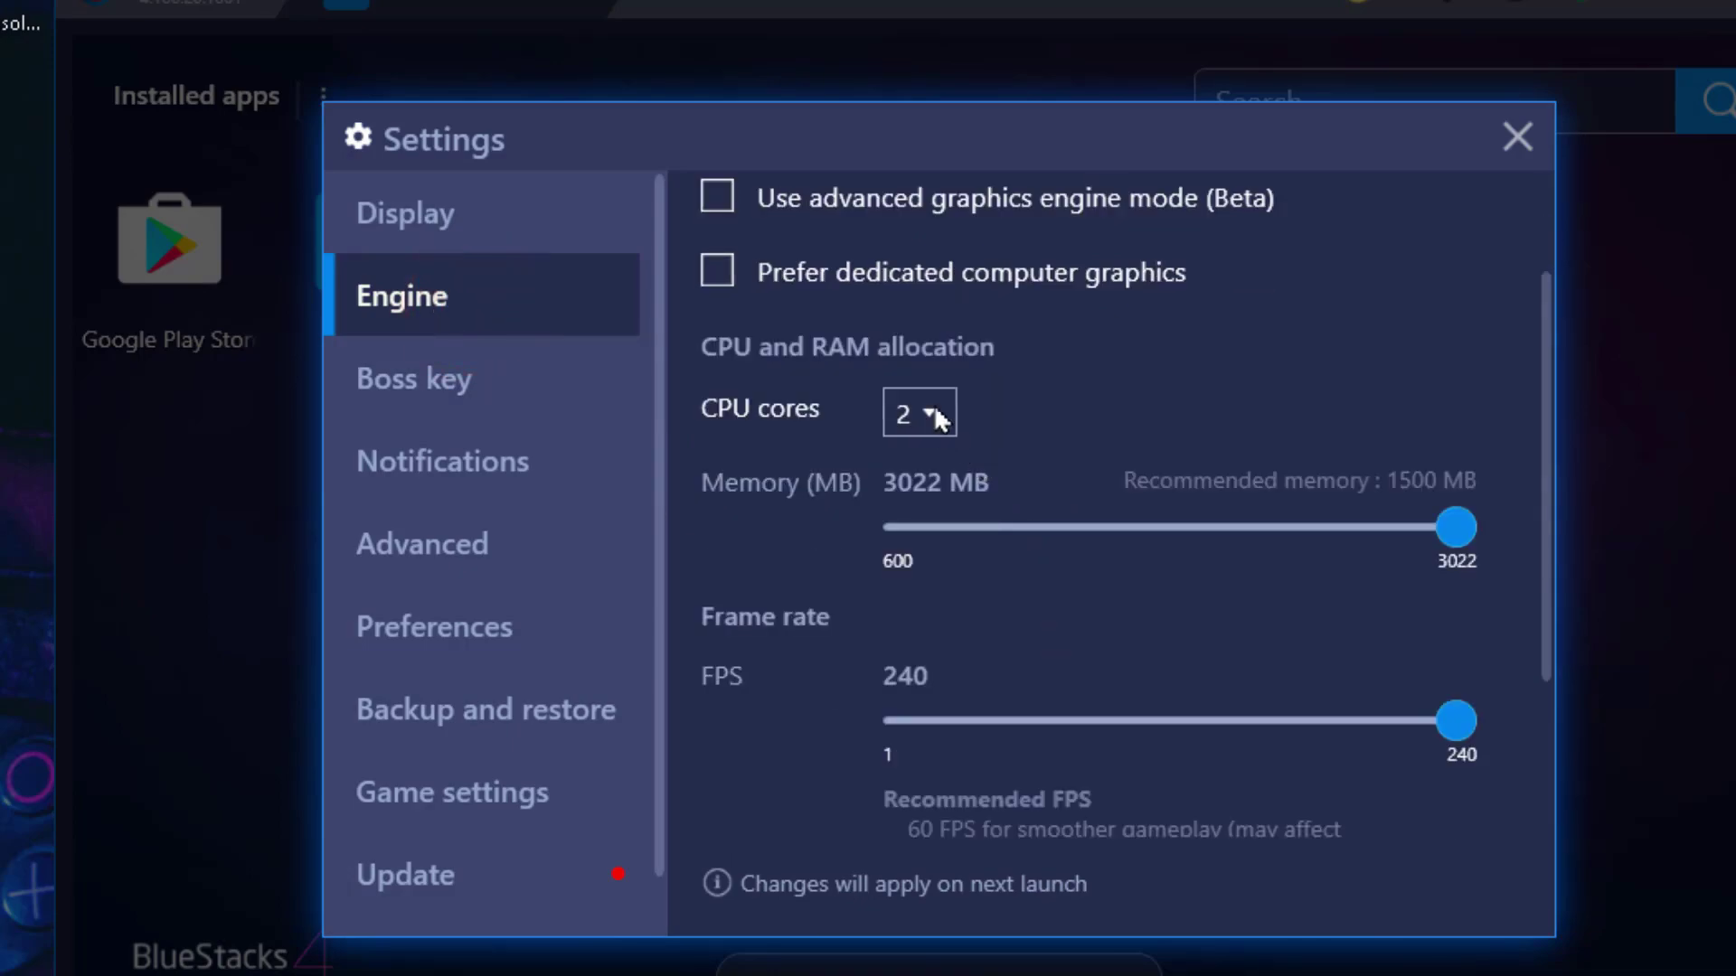
left_click(931, 513)
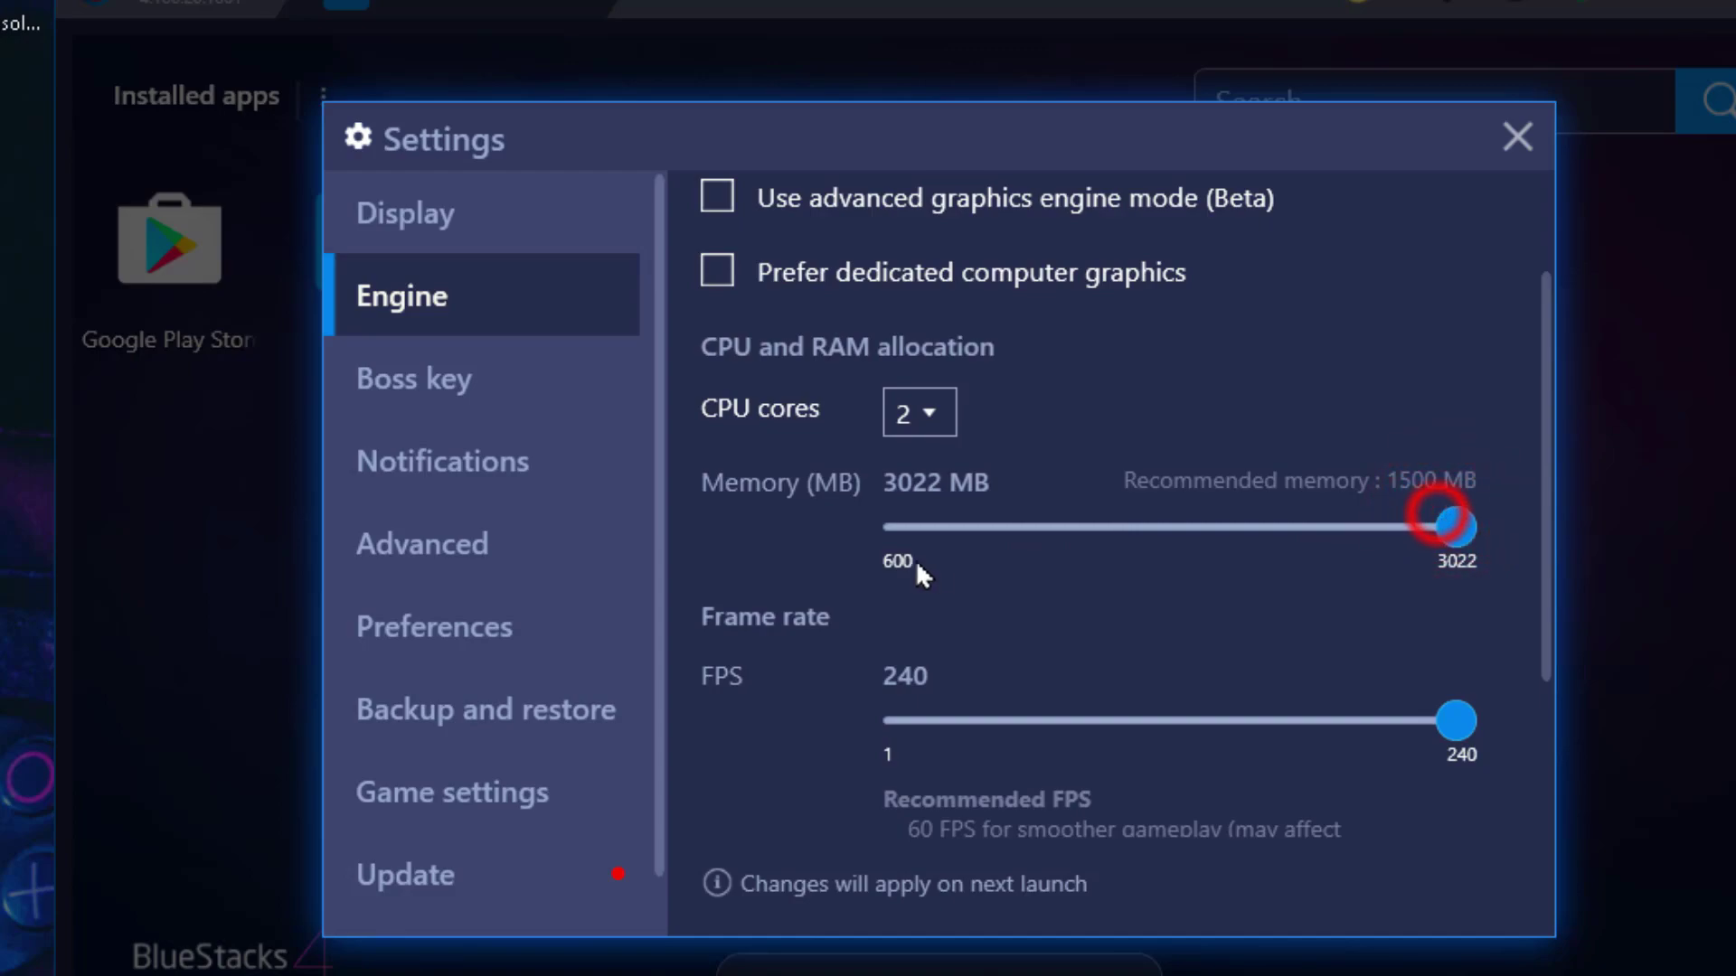
left_click_drag(1461, 535, 1541, 538)
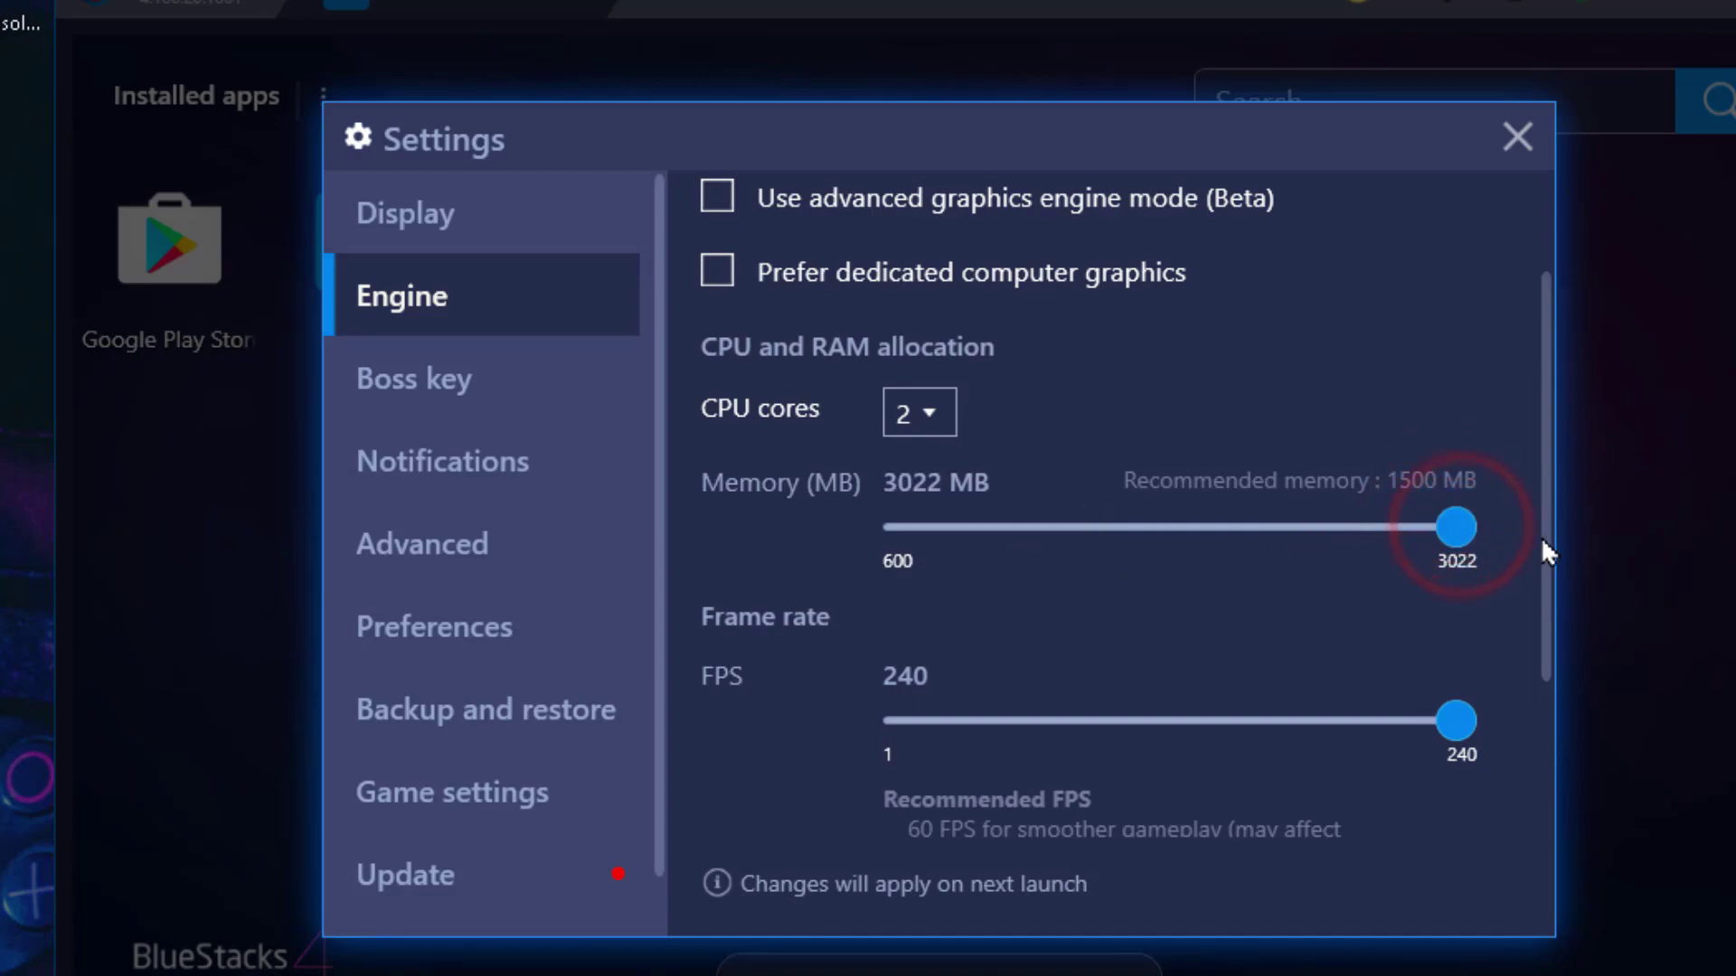
Enable high frame rates in the engine settings and set the frame rate to 240 FPS.
scroll(1060, 493, "down", 3)
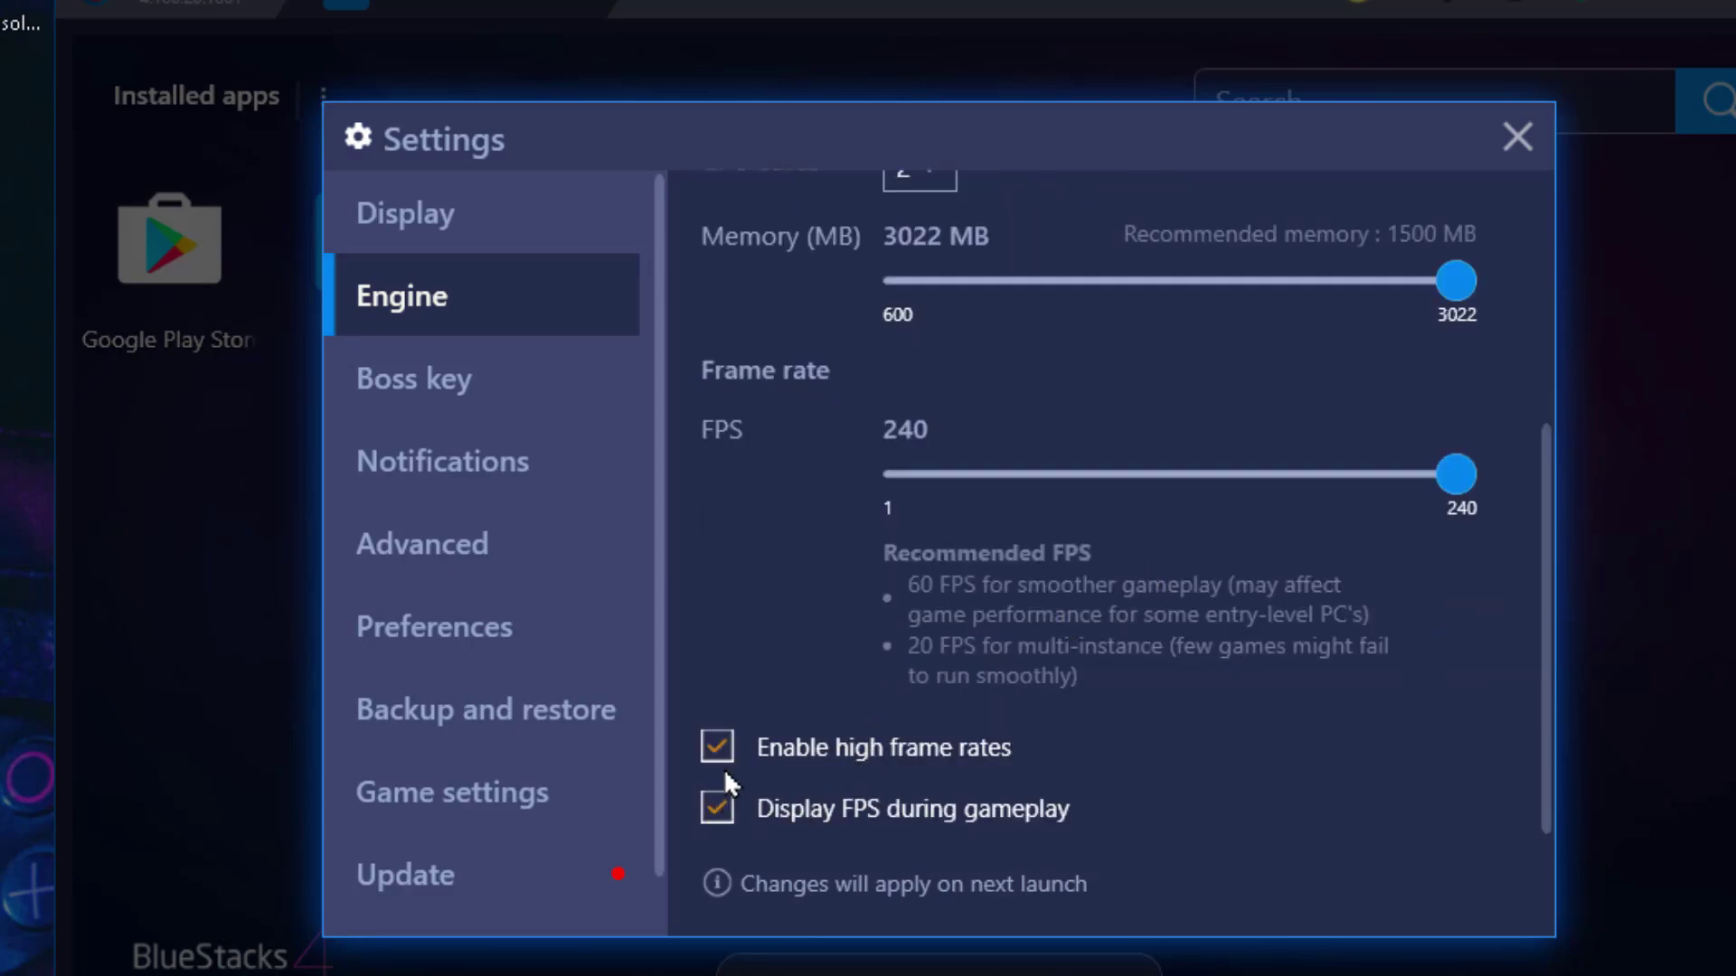
left_click(716, 748)
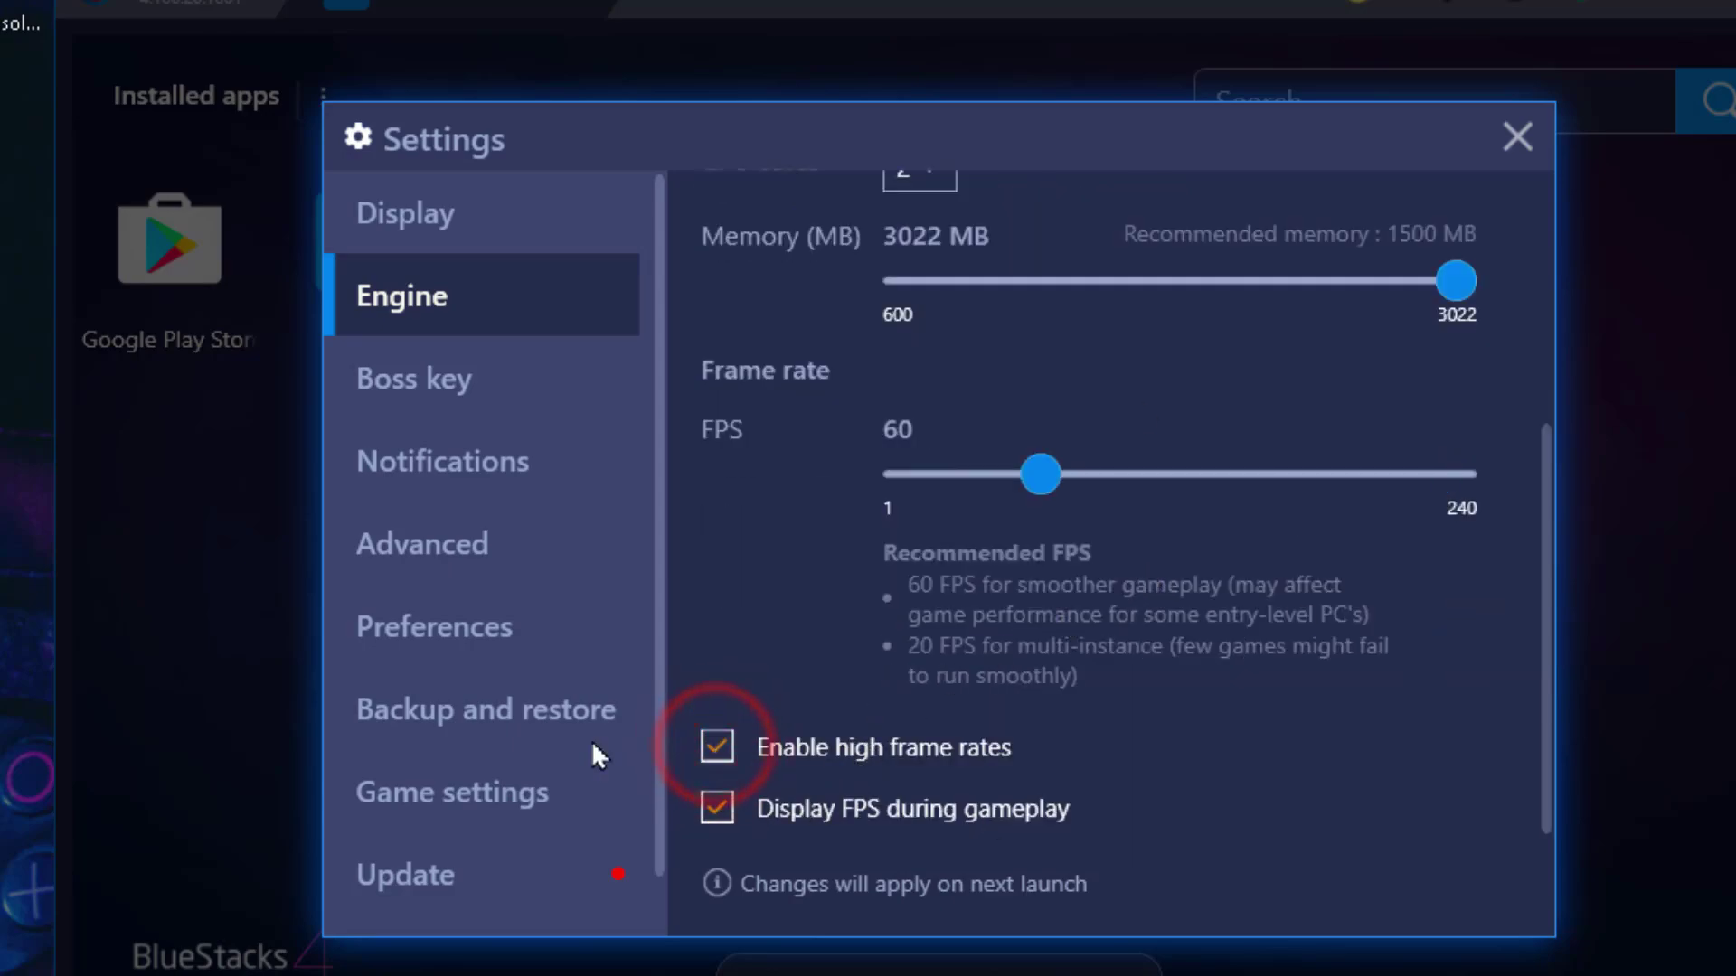
left_click_drag(1039, 473, 1615, 562)
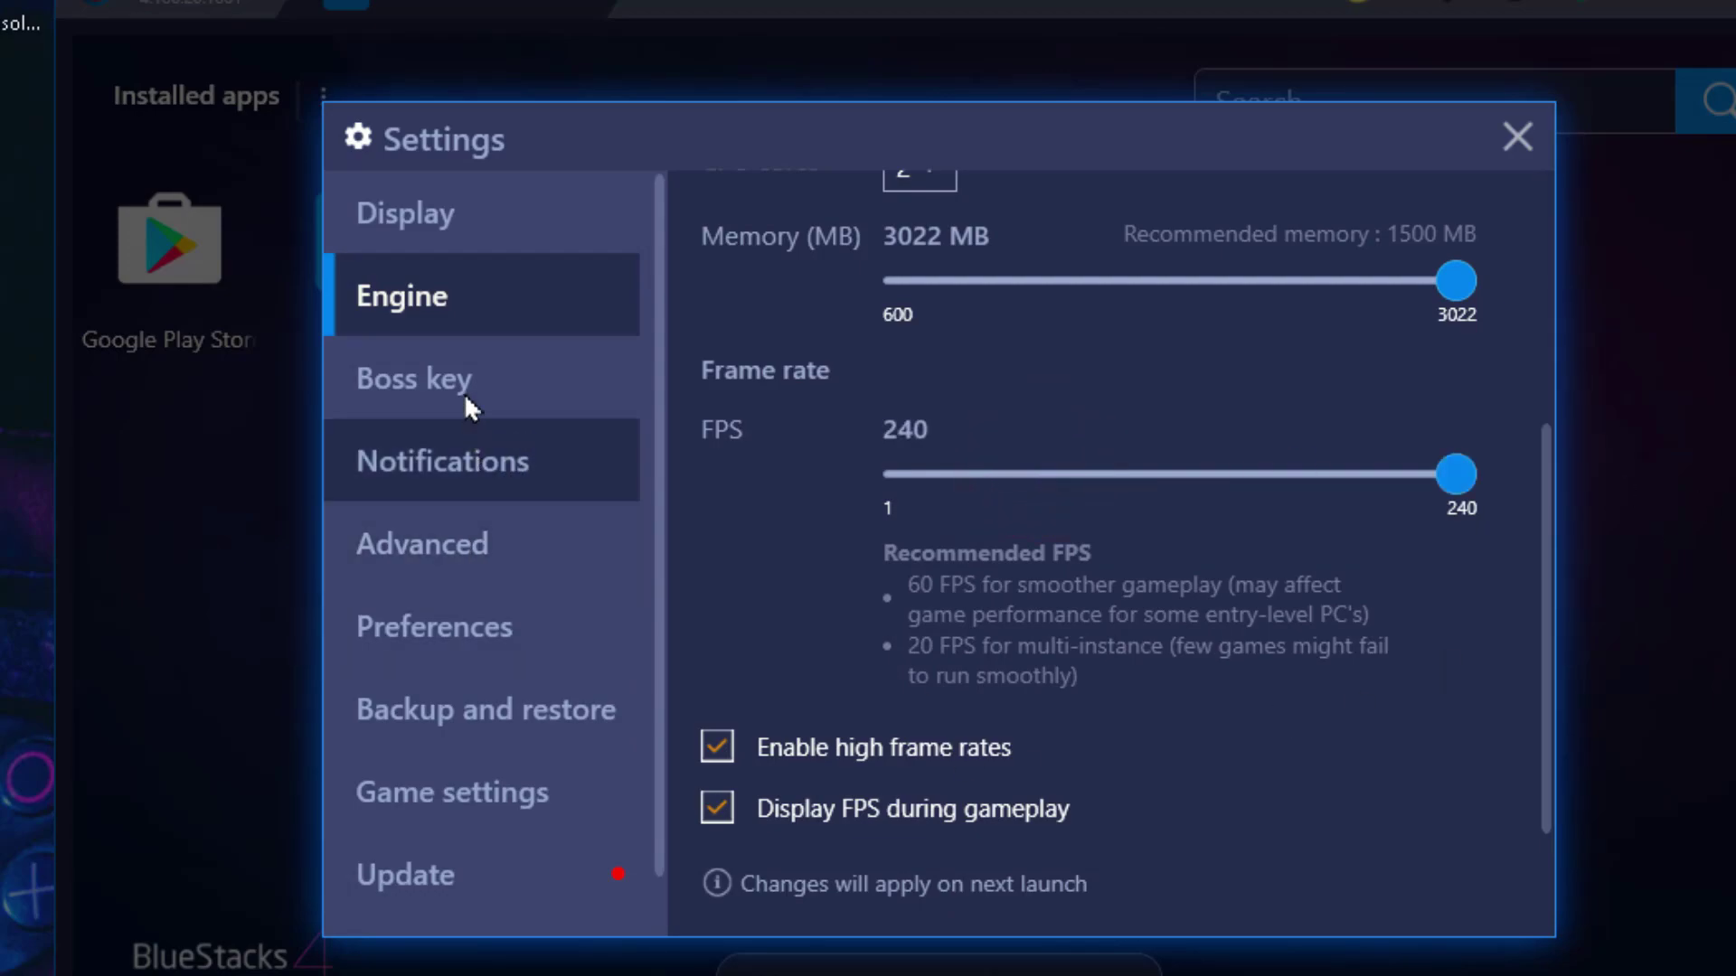
Review the boss key, notifications, preferences, update, game and about pages of the BlueStacks settings, and close the settings.
left_click(452, 371)
left_click(457, 461)
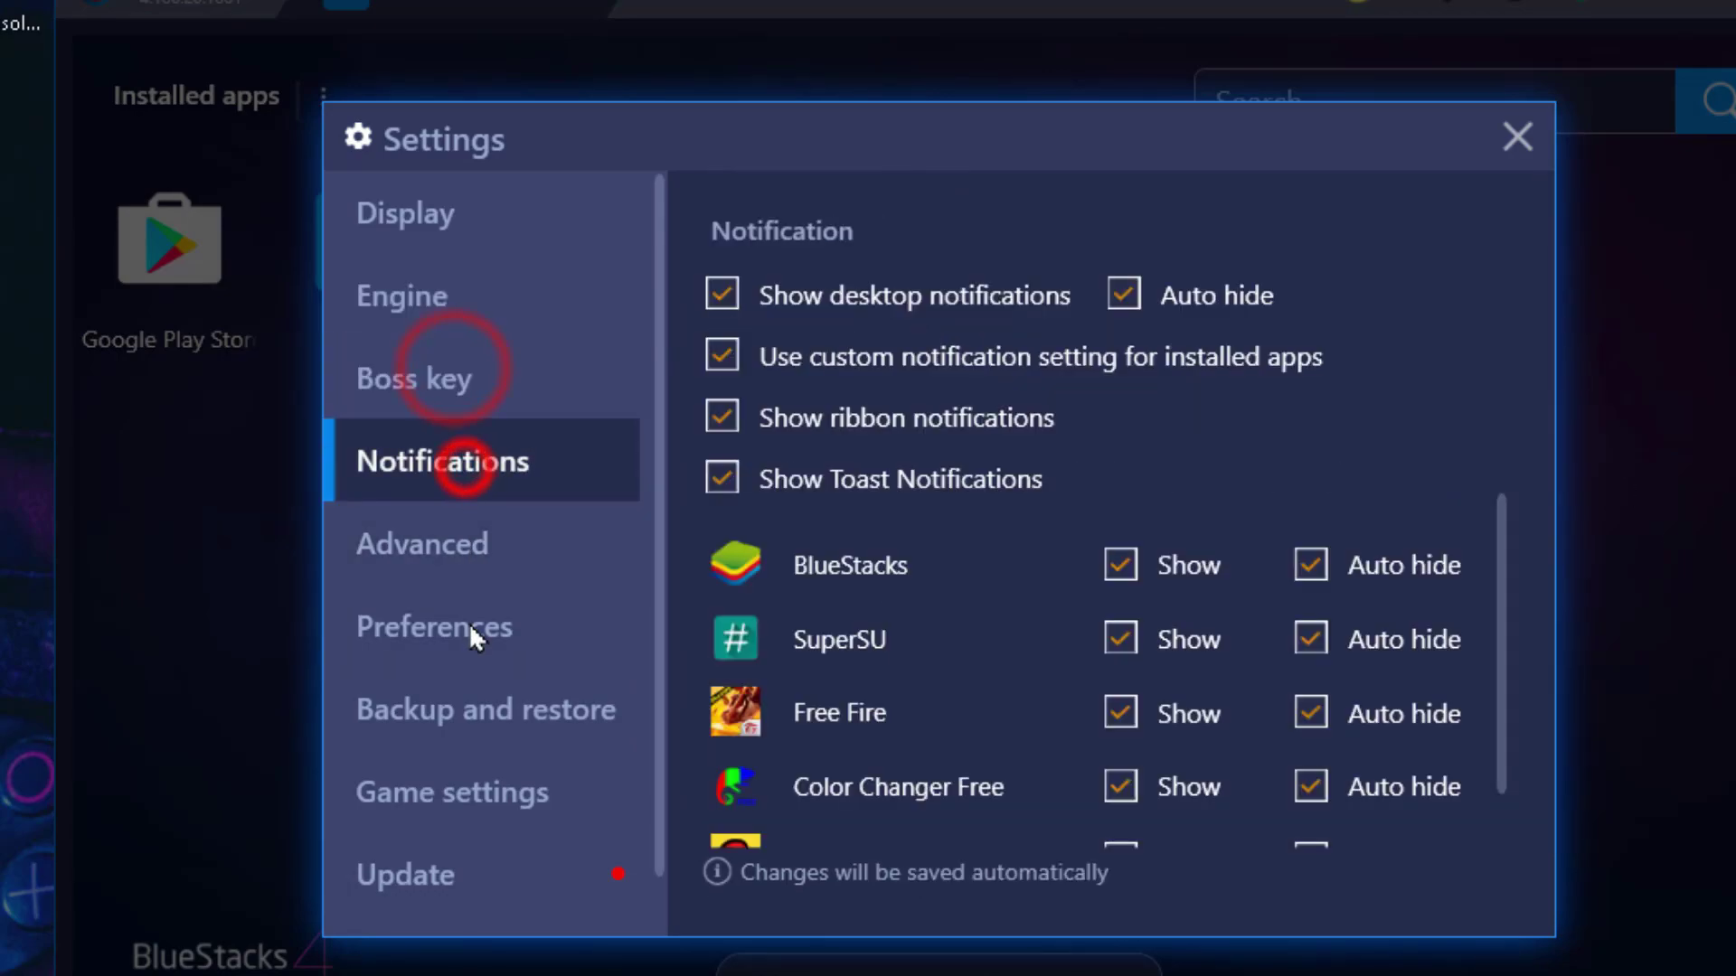
left_click(465, 624)
left_click(459, 796)
left_click(463, 872)
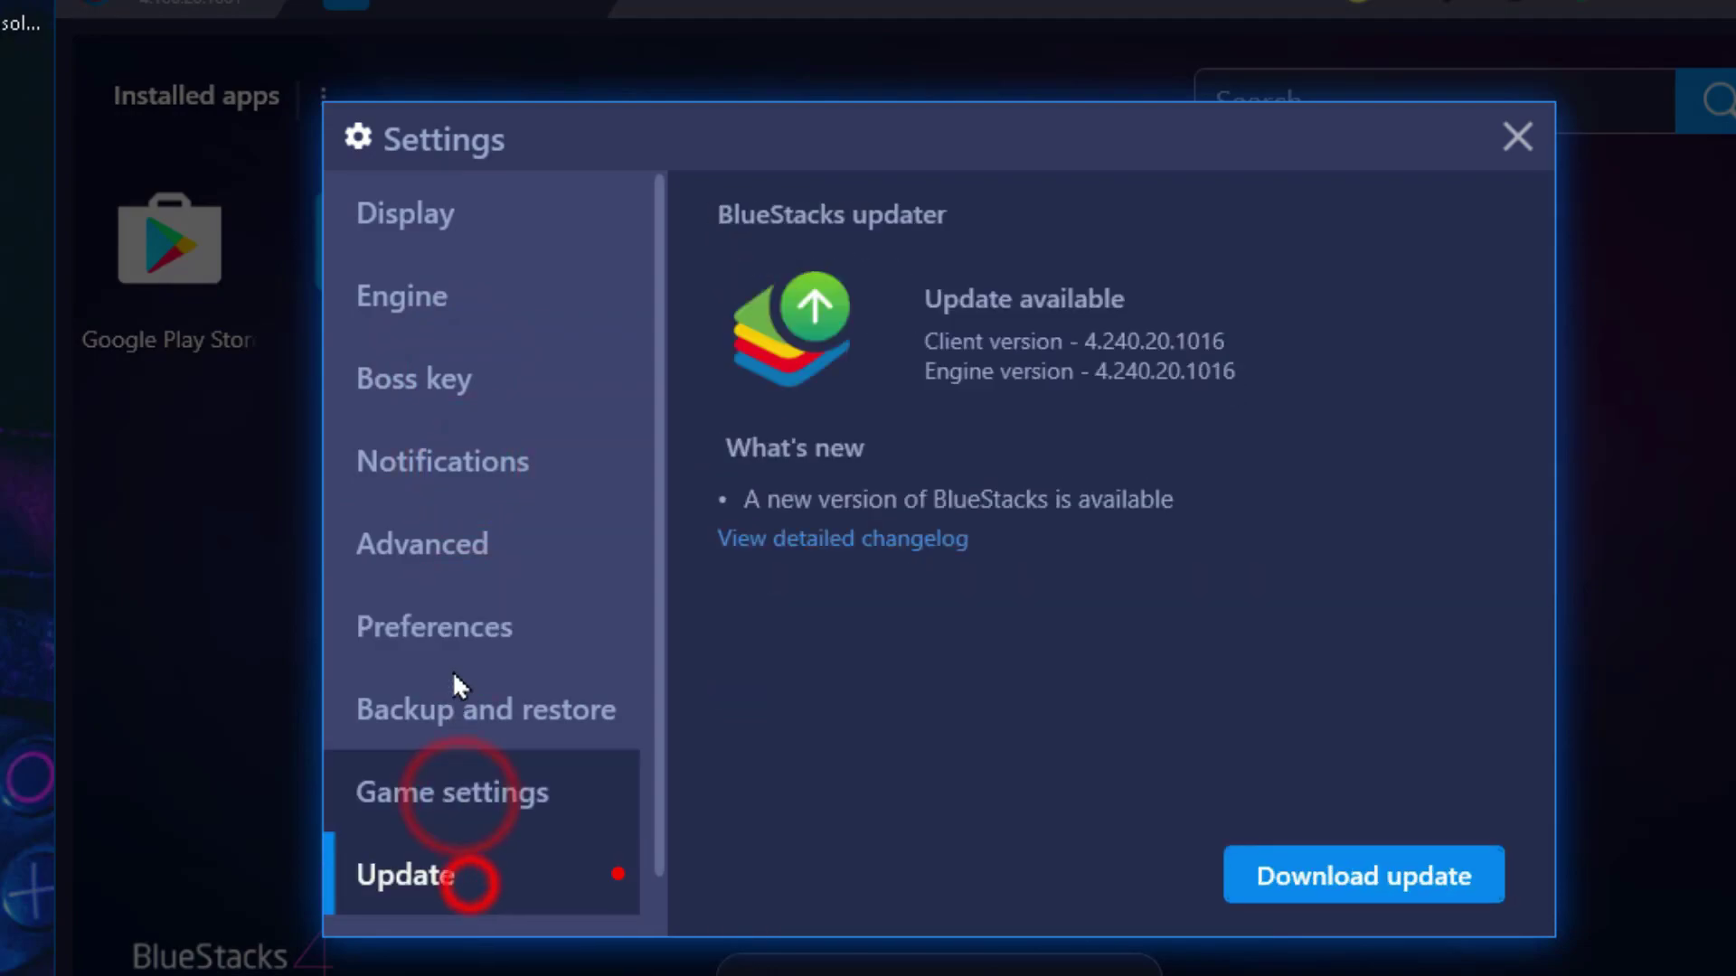
scroll(464, 796, "down", 1)
left_click(456, 737)
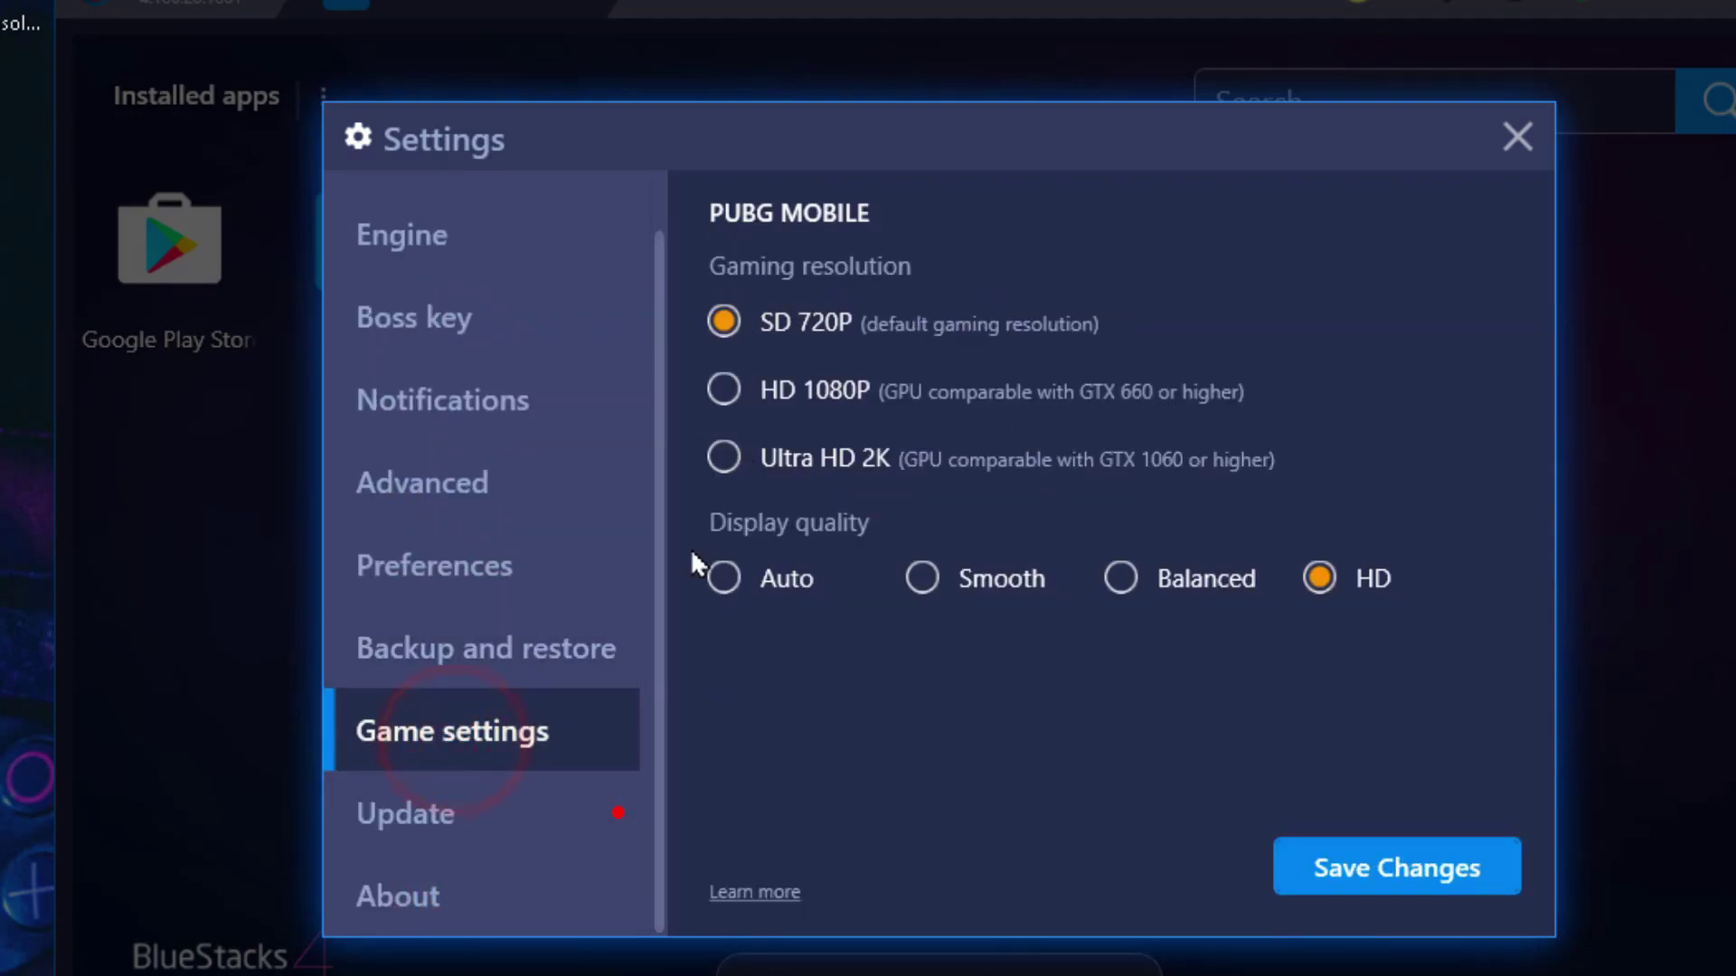
left_click(470, 868)
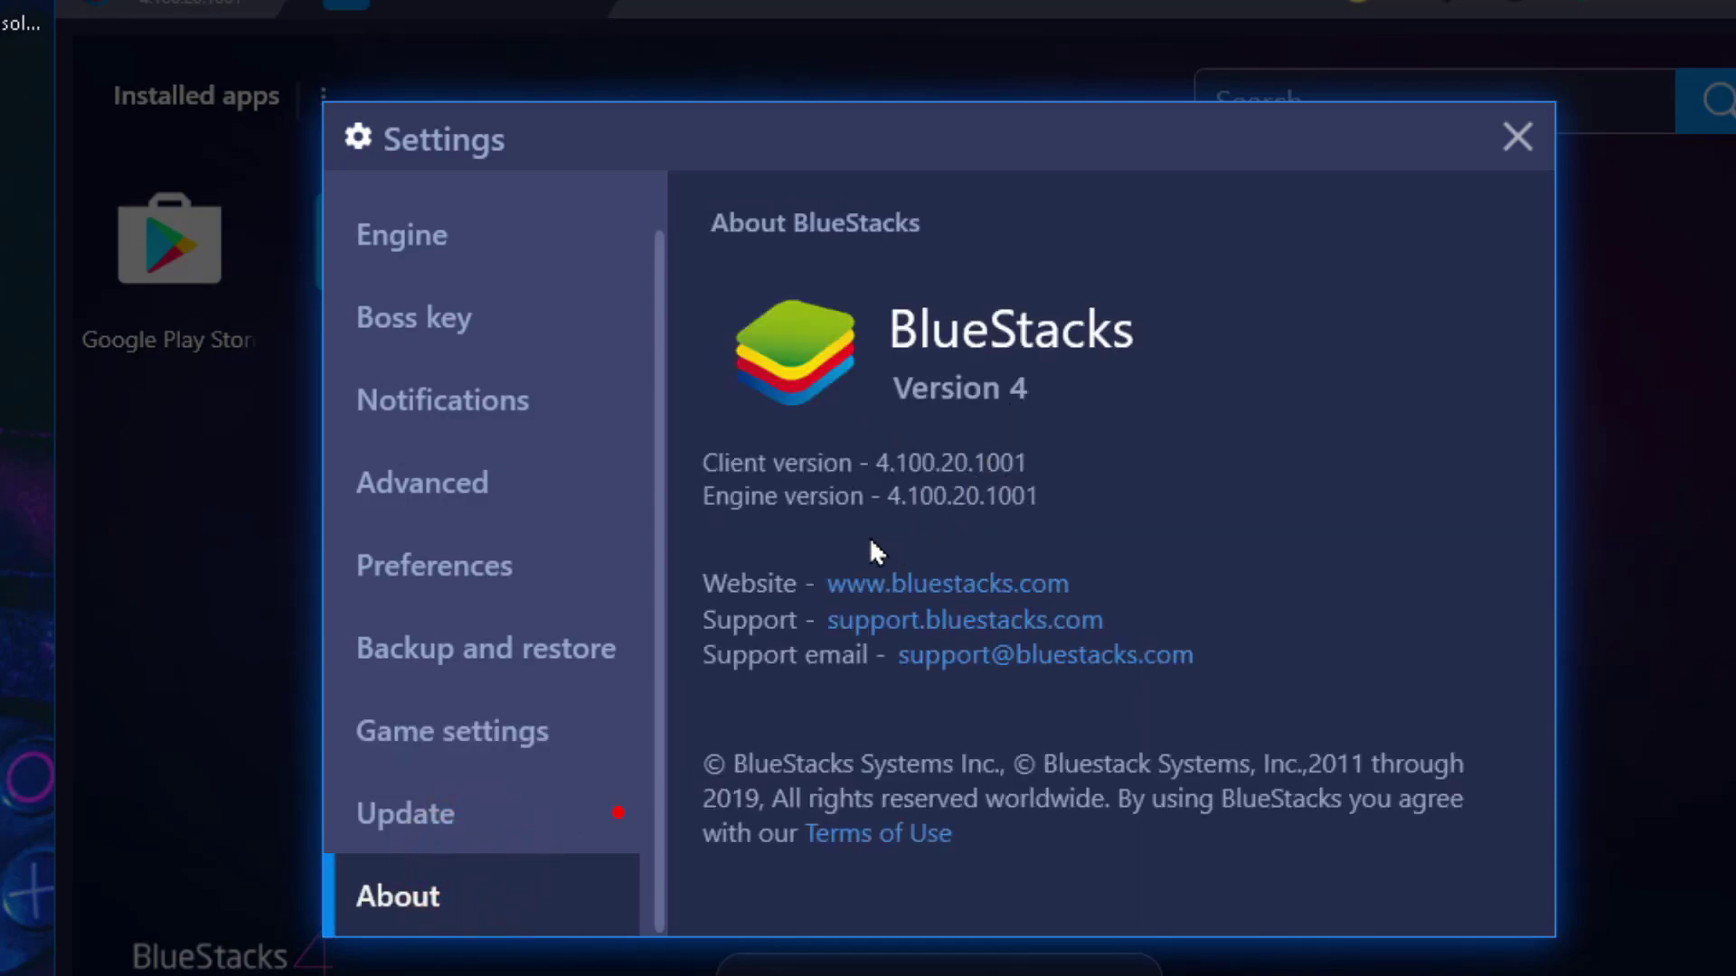
left_click(1519, 136)
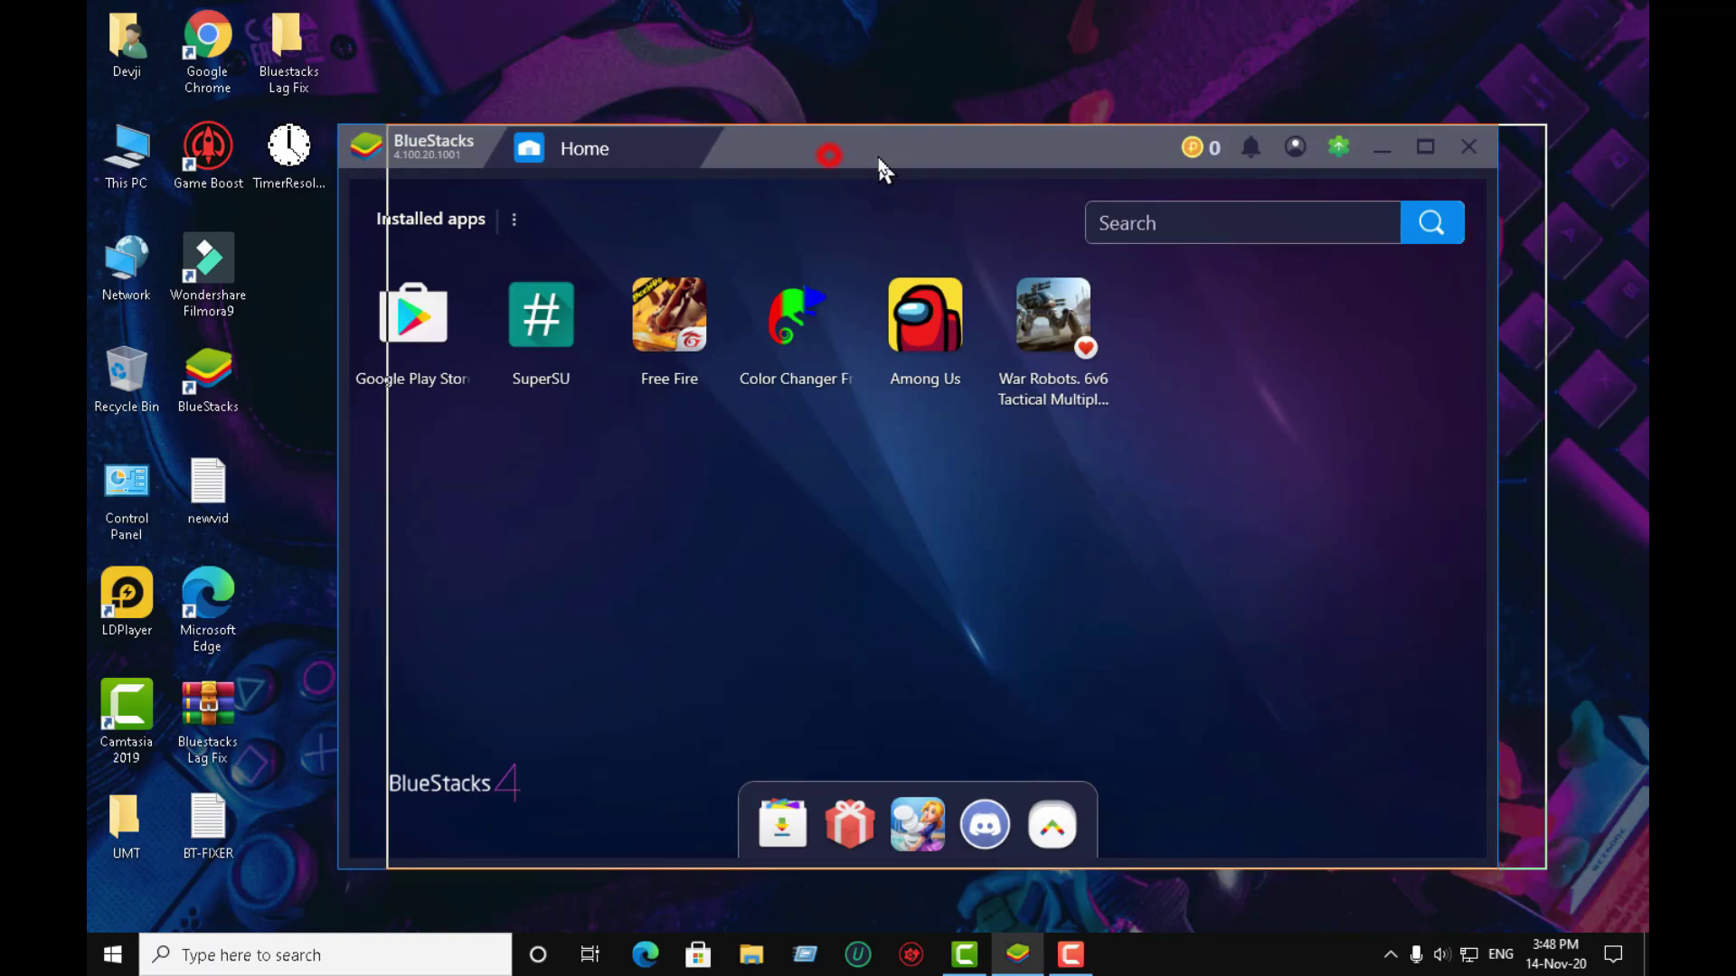
Move the BlueStacks window aside, set the timer resolution to maximum with the desktop TimerResolution tool, and close the tool.
left_click_drag(876, 163, 877, 163)
left_click_drag(314, 153, 321, 292)
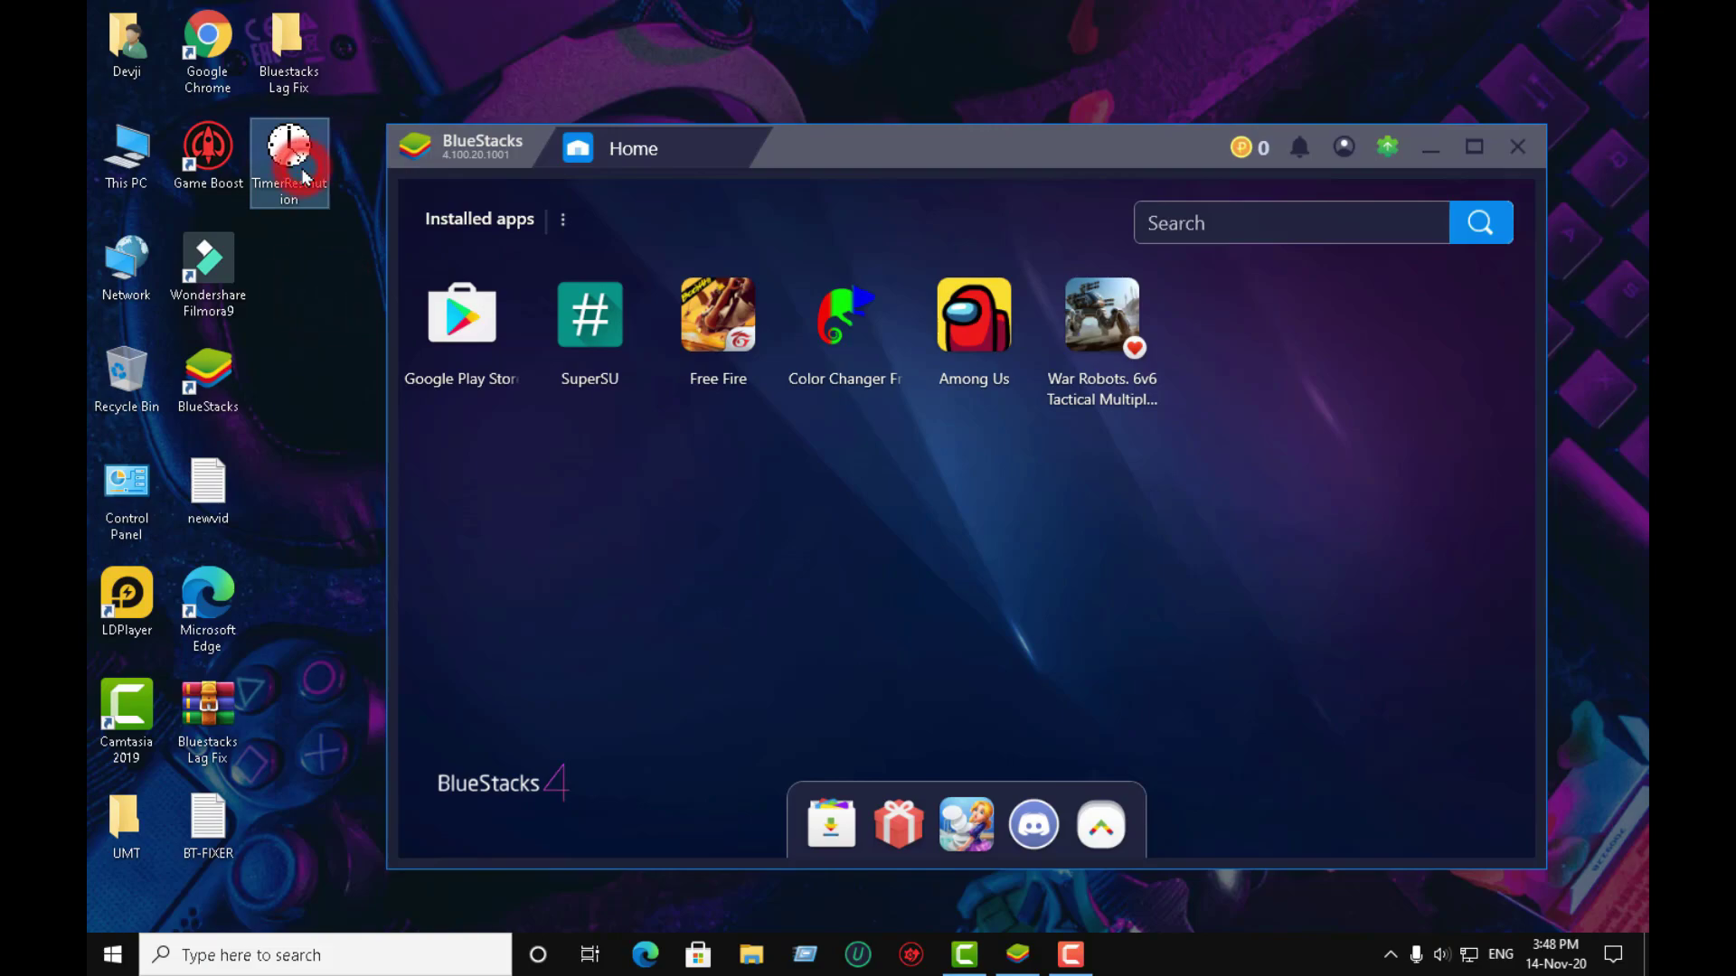
double_click(305, 176)
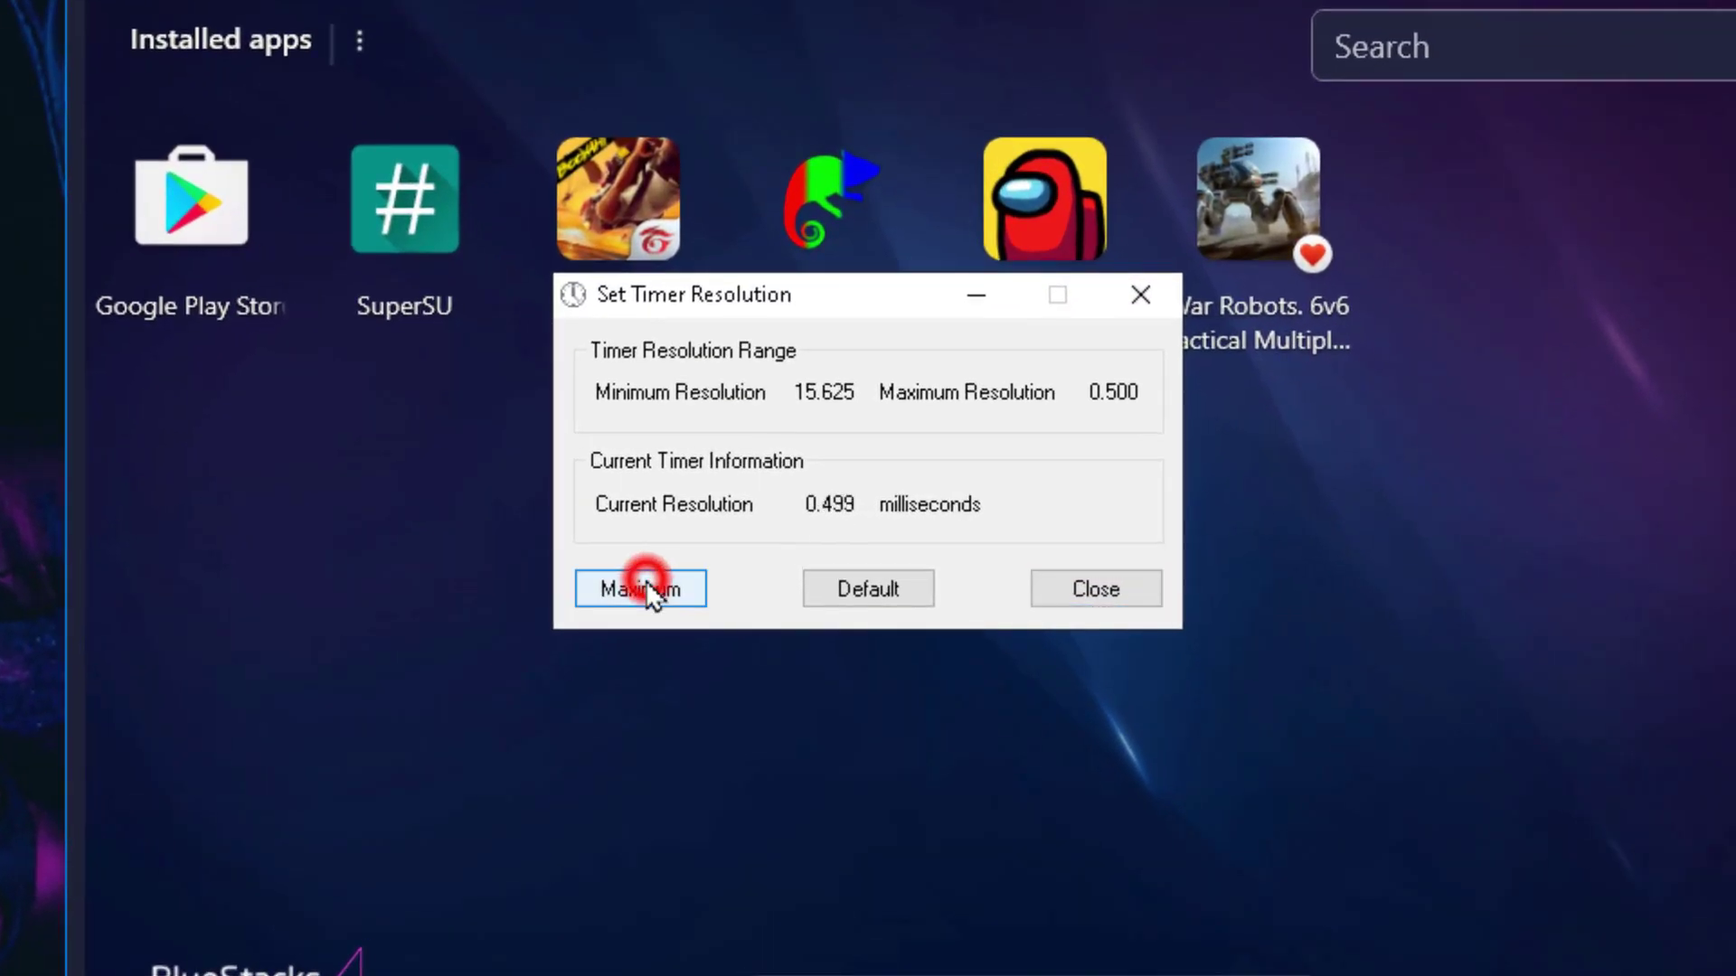
left_click(646, 588)
left_click(973, 297)
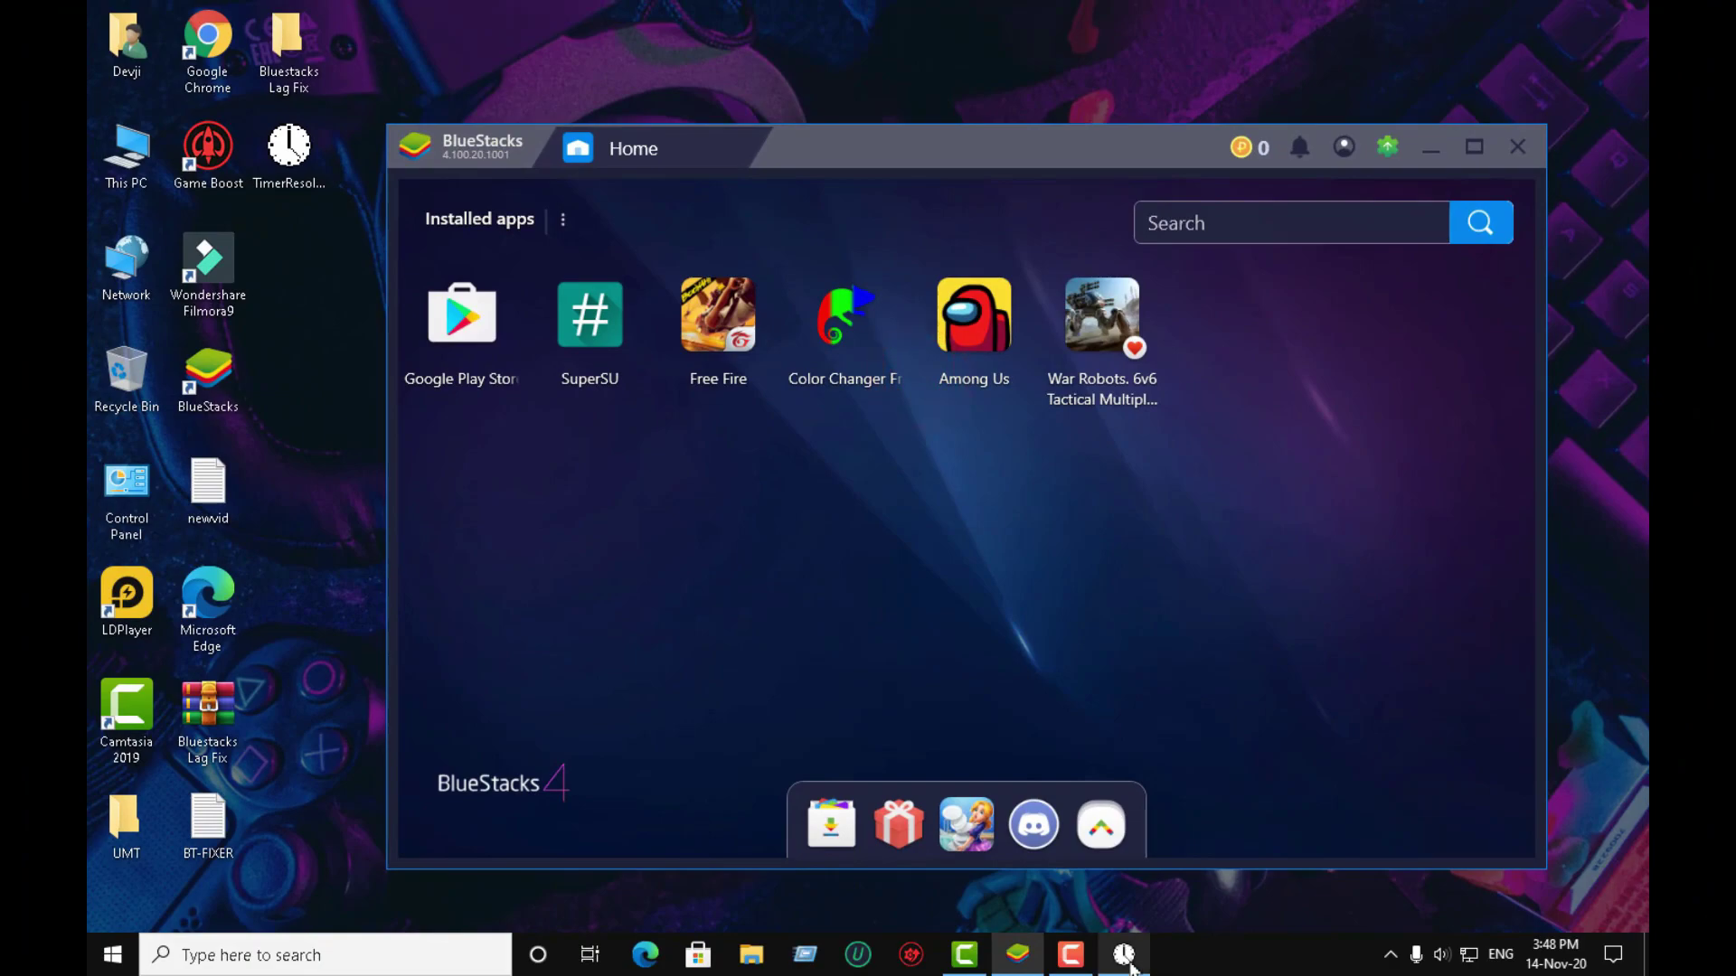
left_click(1126, 960)
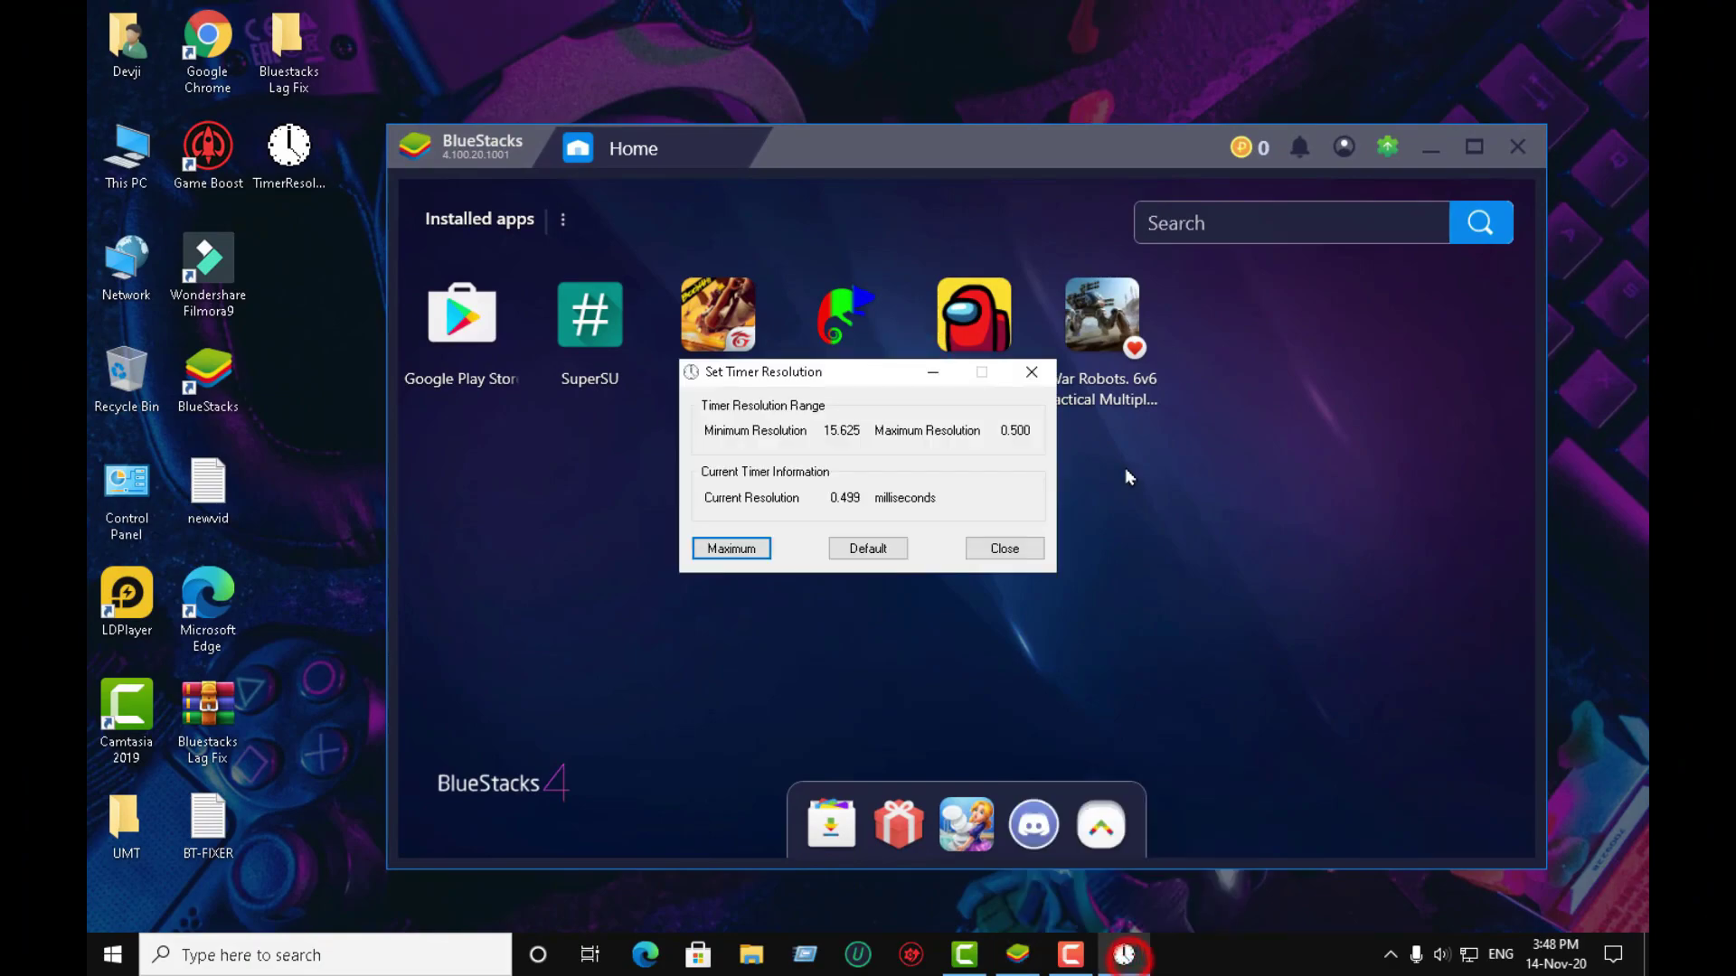
left_click(1031, 373)
Open Task Manager's detailed process list and set the priority of the first Bluestacks.exe process to High.
right_click(110, 955)
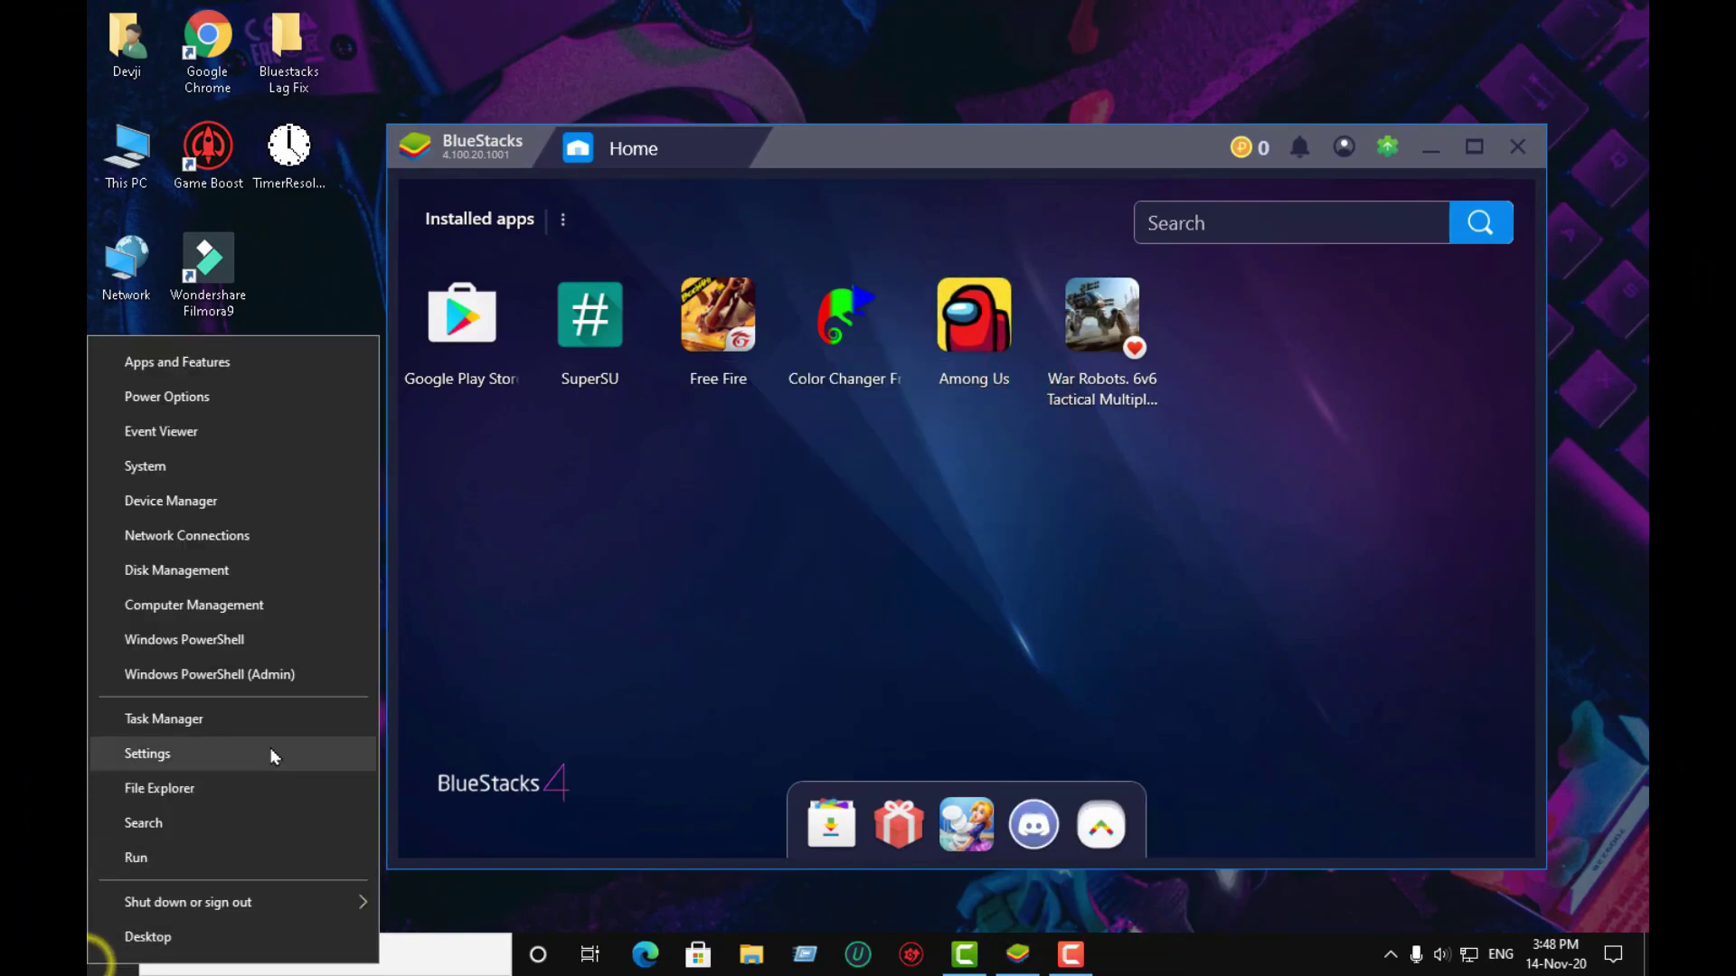
left_click(290, 721)
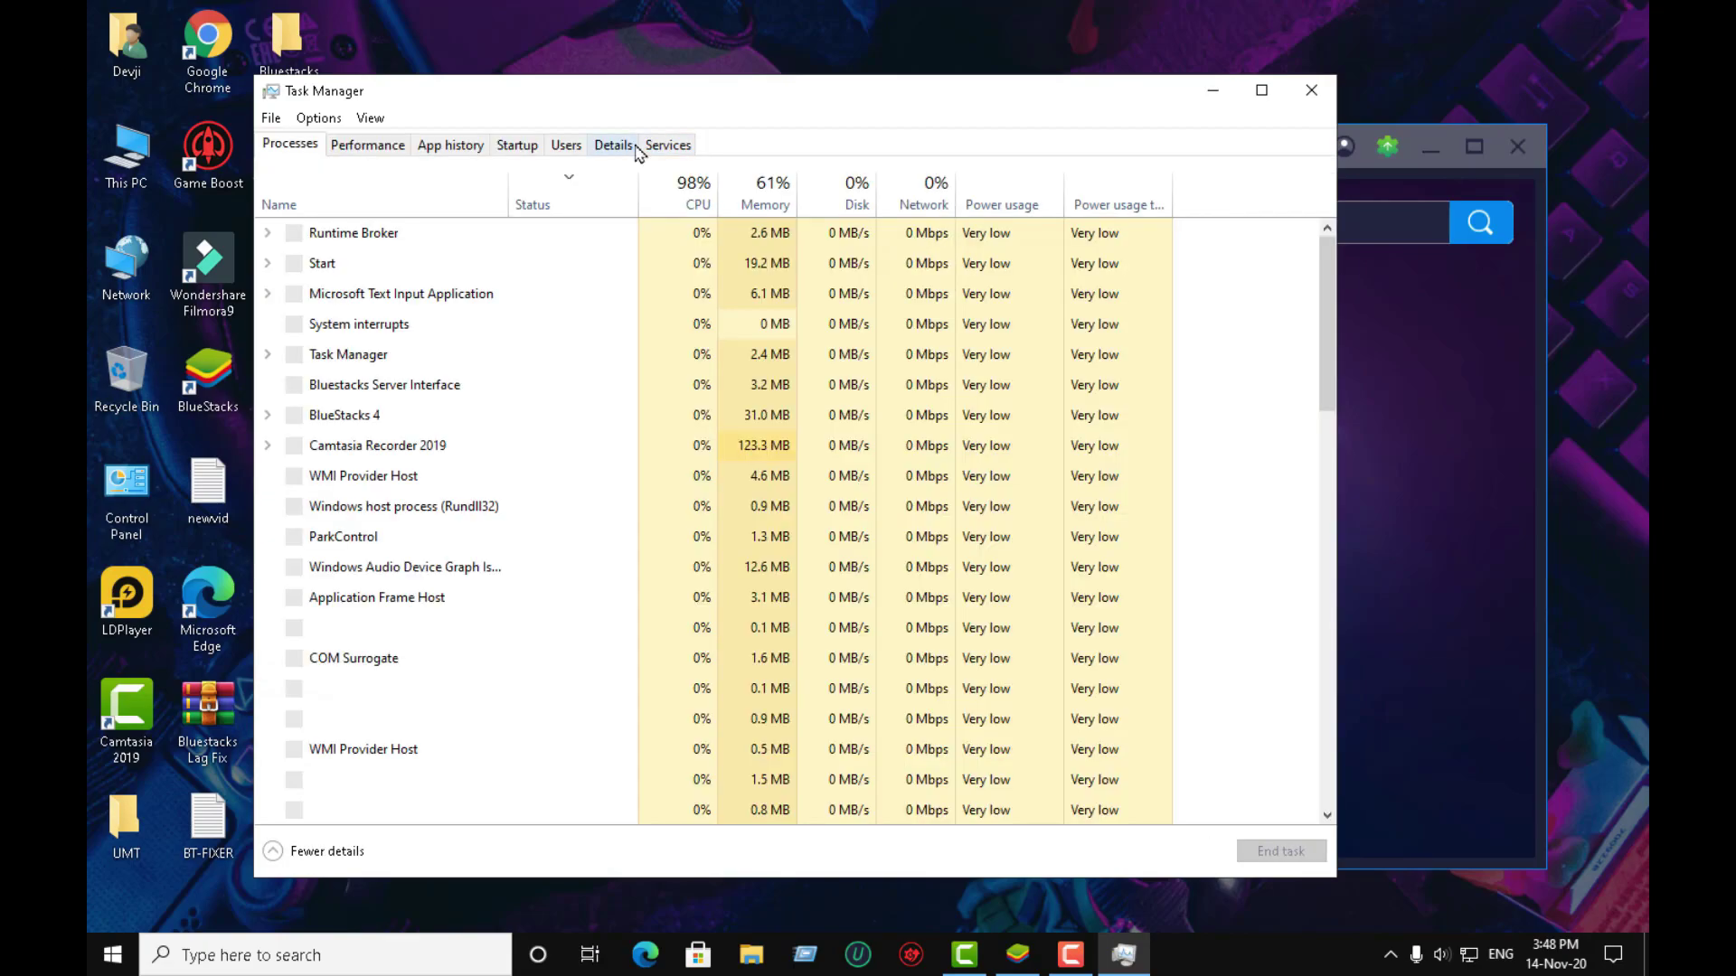
left_click(633, 144)
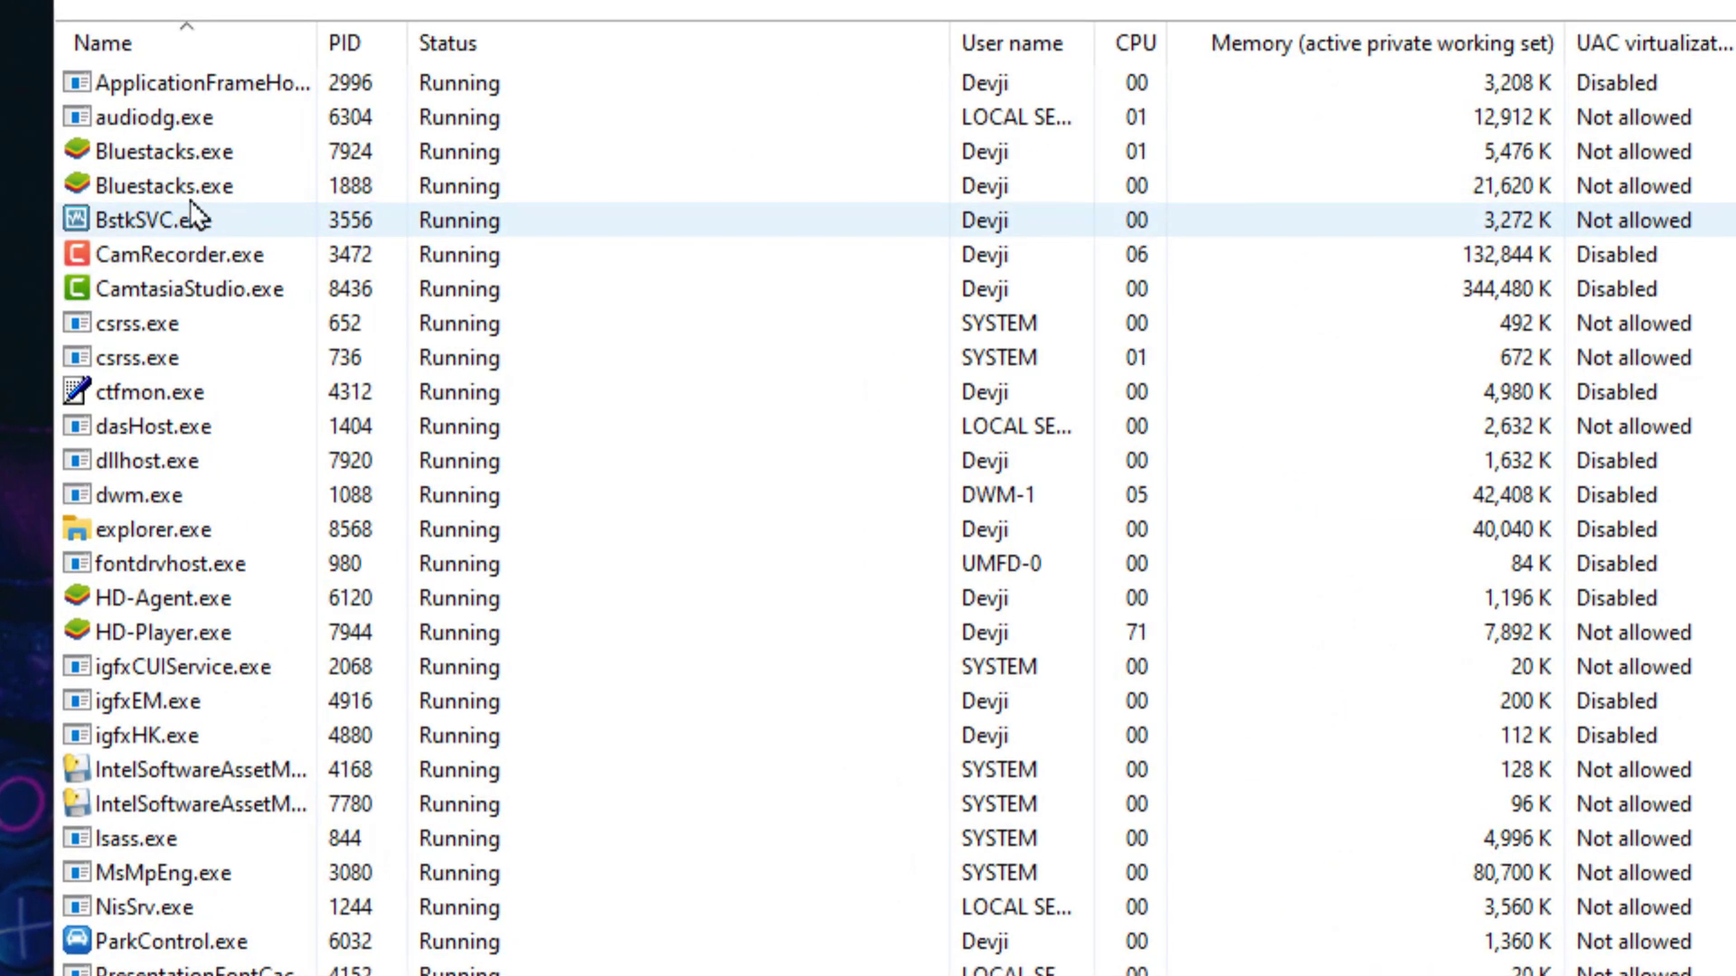
left_click(316, 250)
right_click(159, 156)
mouse_move(271, 311)
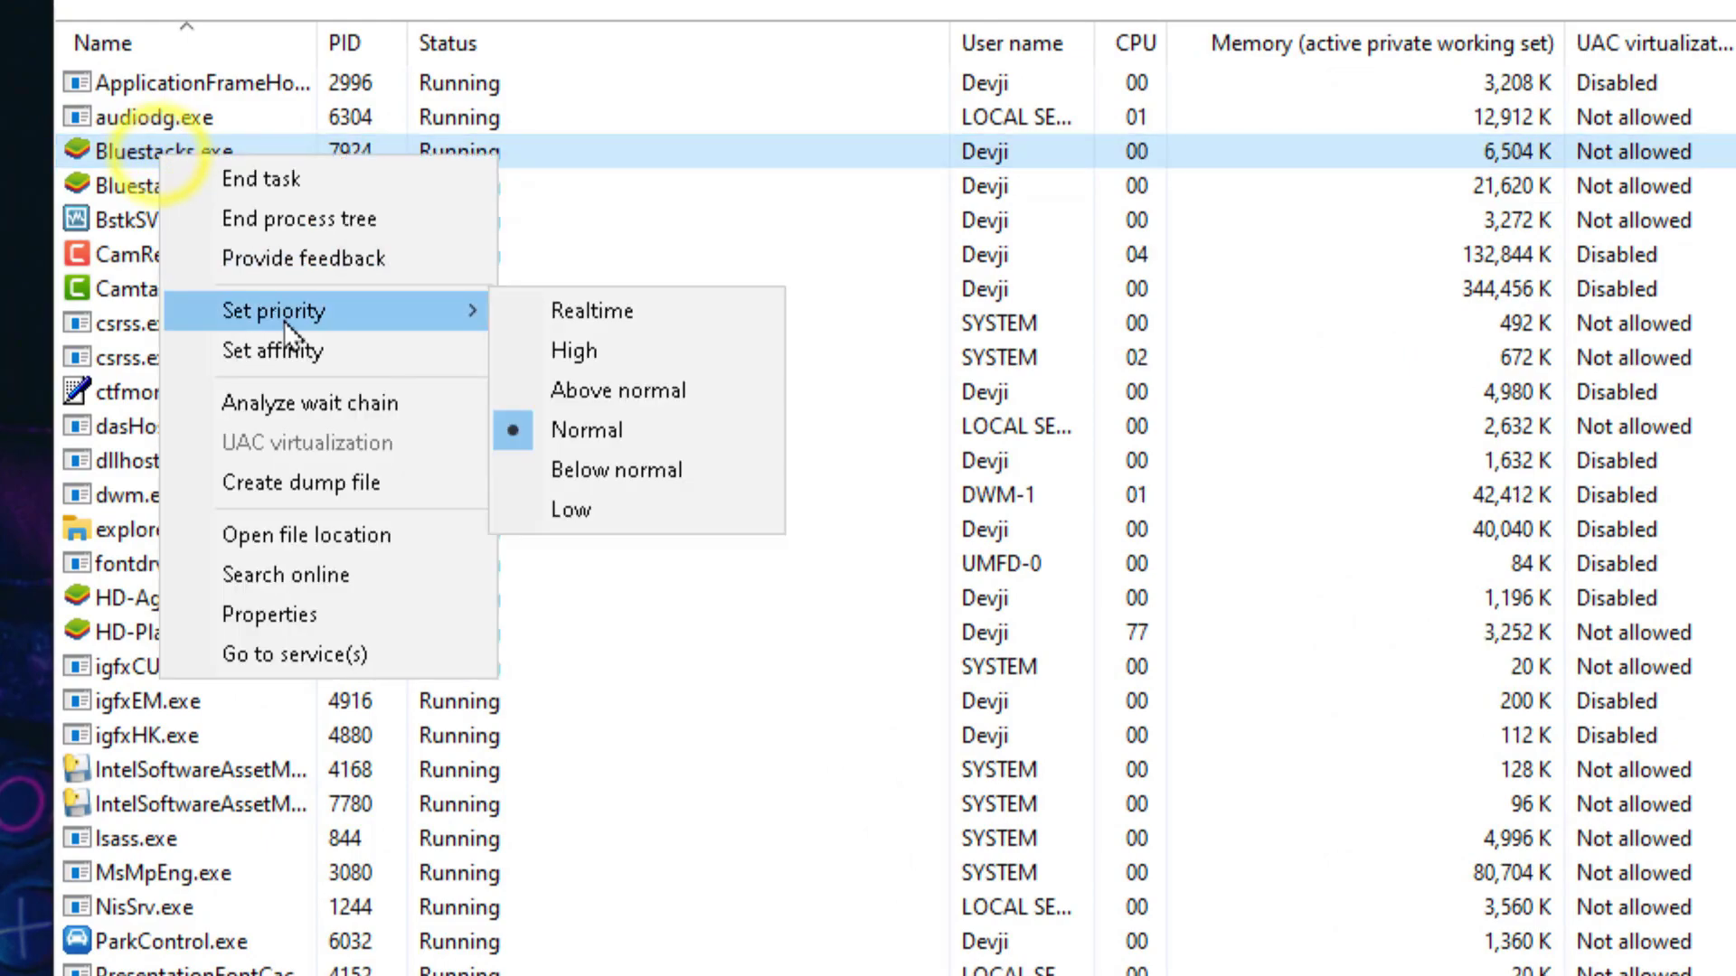
left_click(570, 347)
left_click(927, 531)
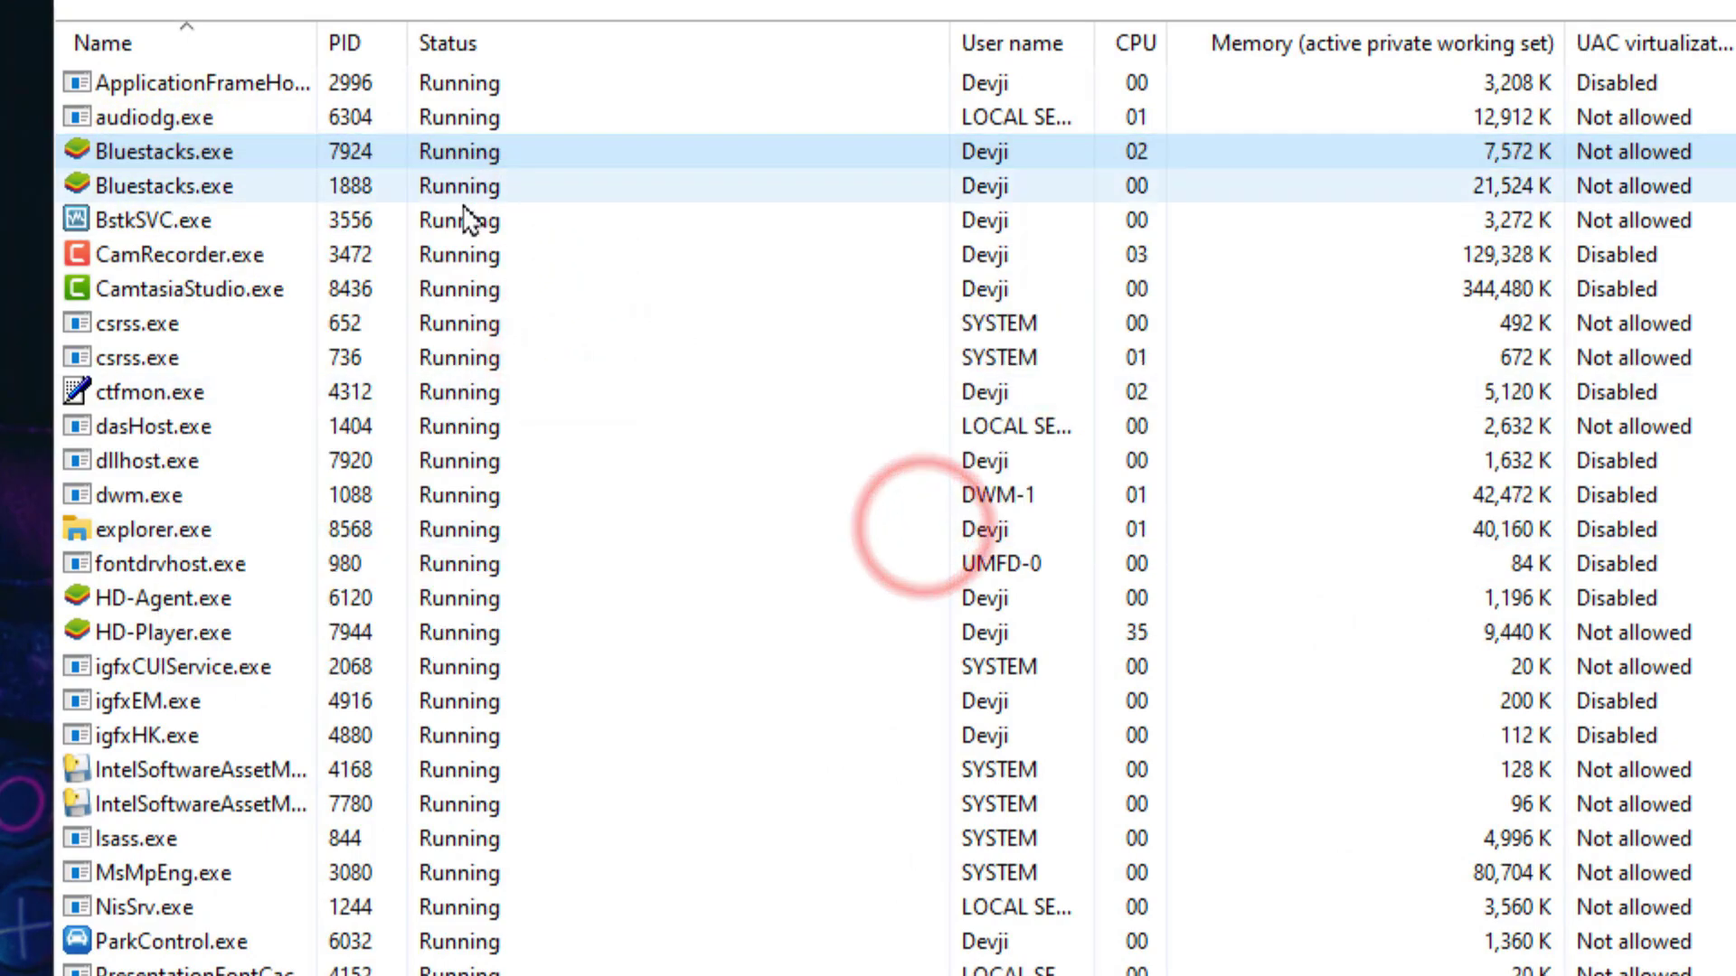
Set the priority of the second Bluestacks.exe process to High and accept the change.
right_click(432, 188)
mouse_move(562, 351)
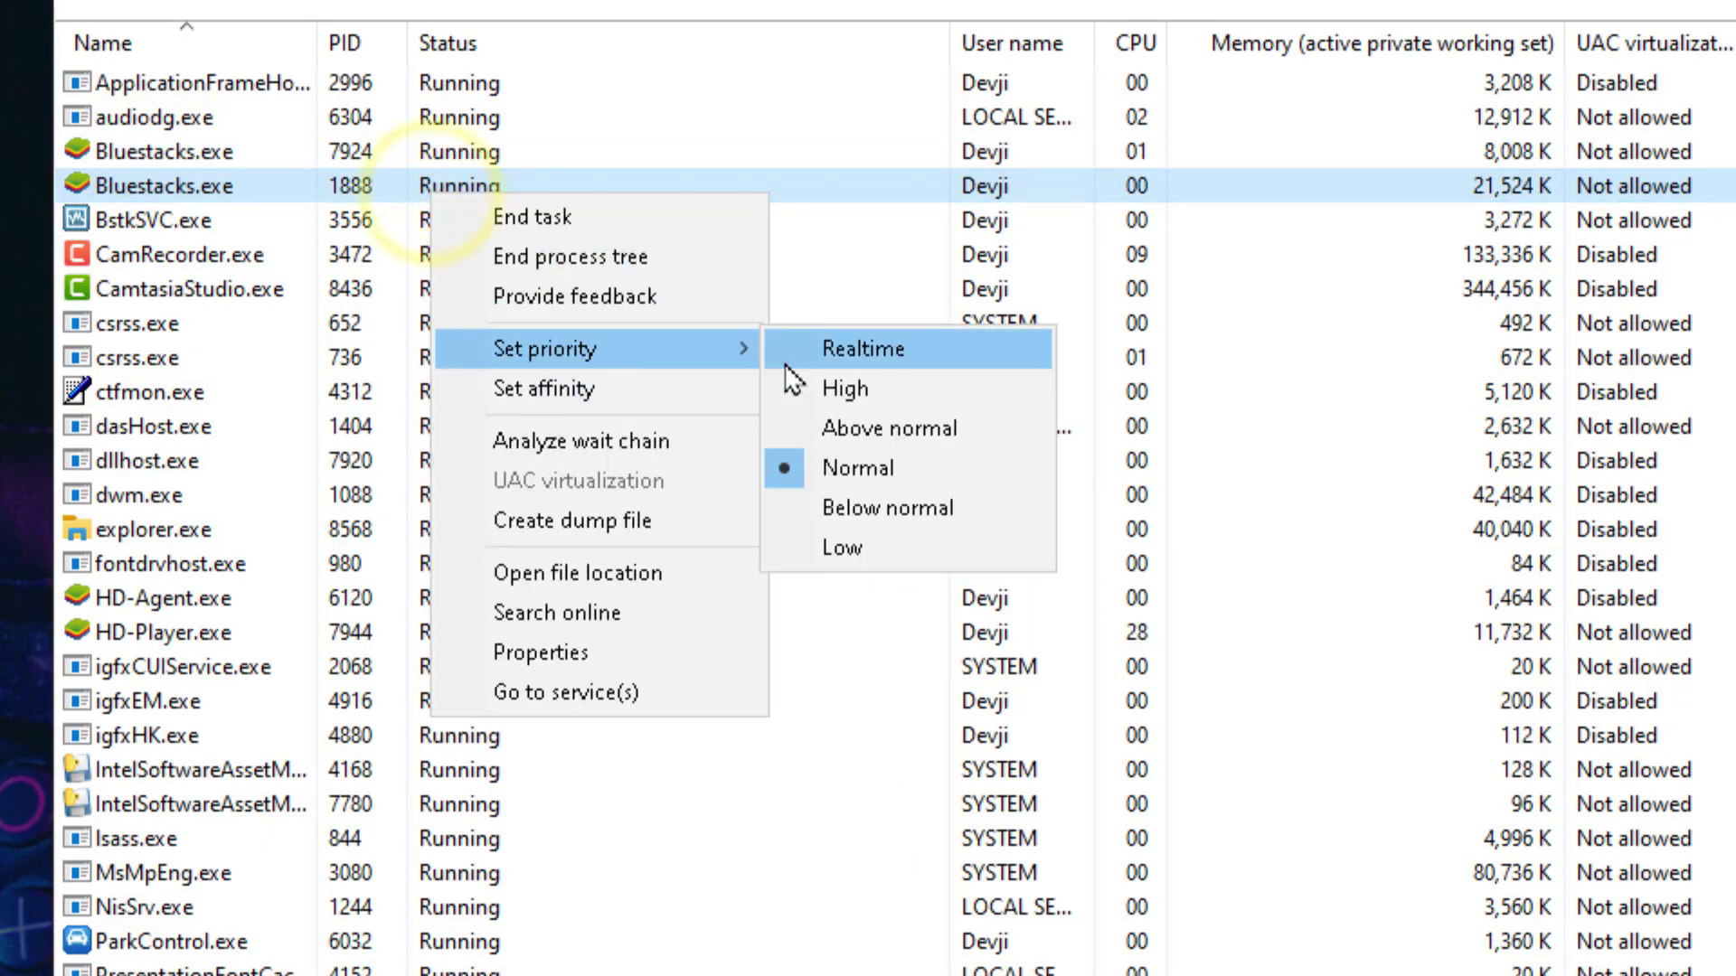
left_click(841, 387)
left_click(919, 519)
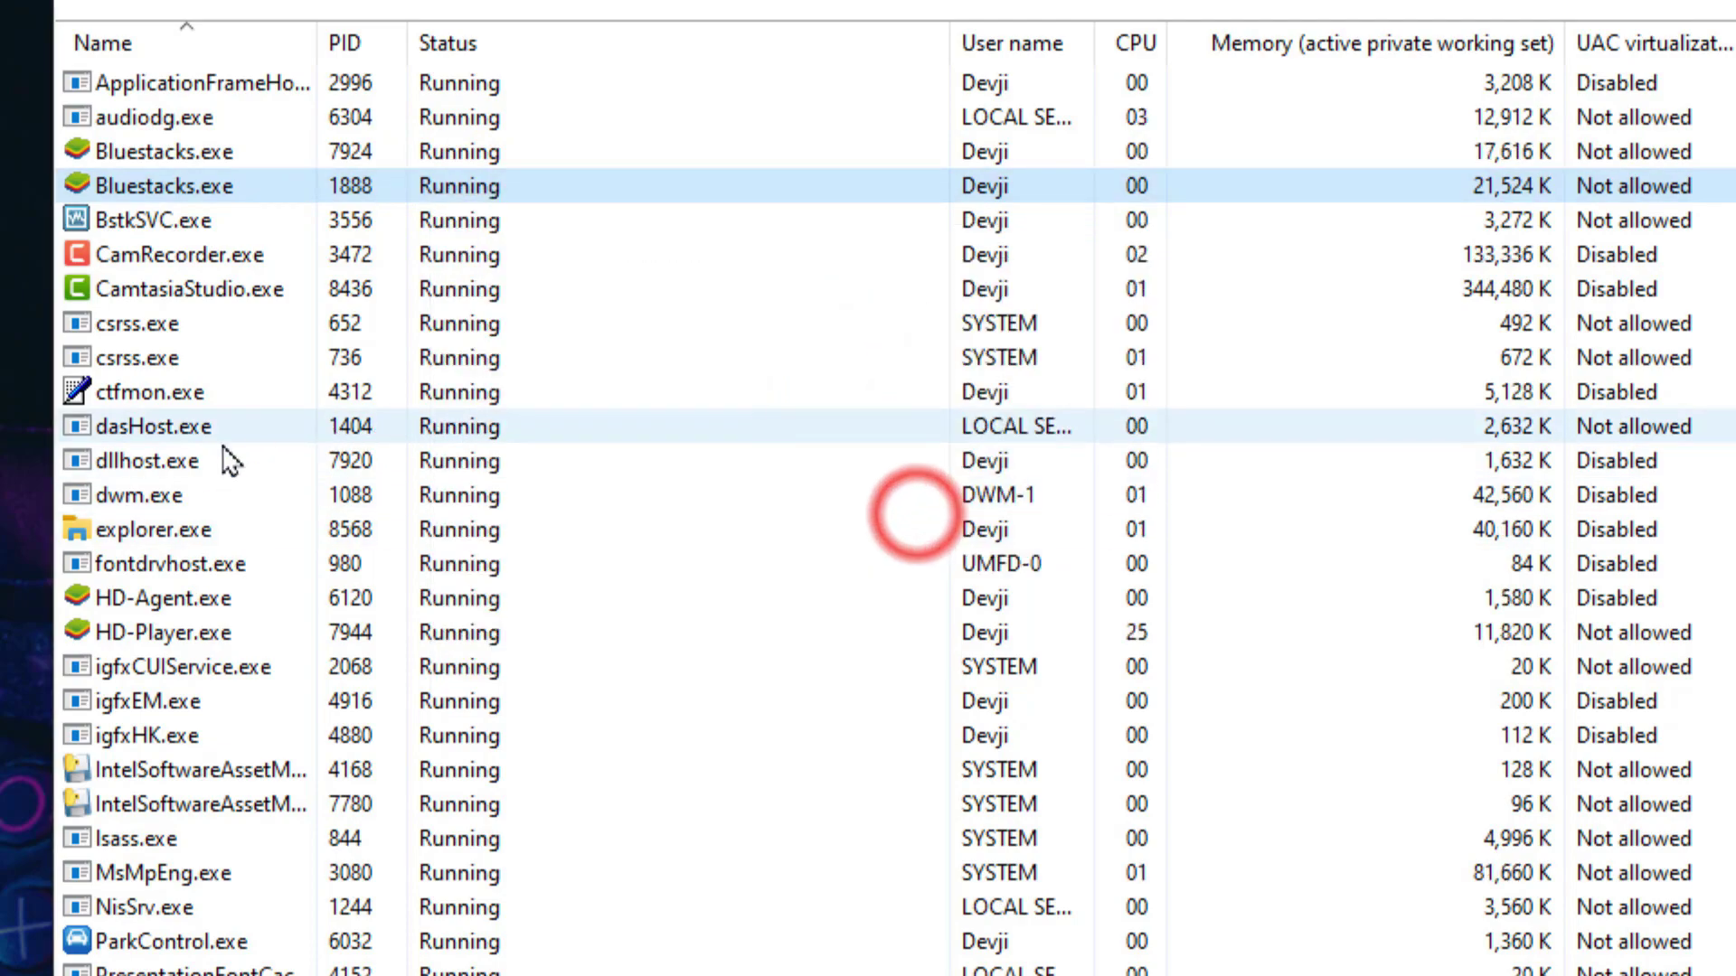
Set the priority of the HD-Agent.exe and HD-Player.exe processes to High and close Task Manager.
right_click(144, 600)
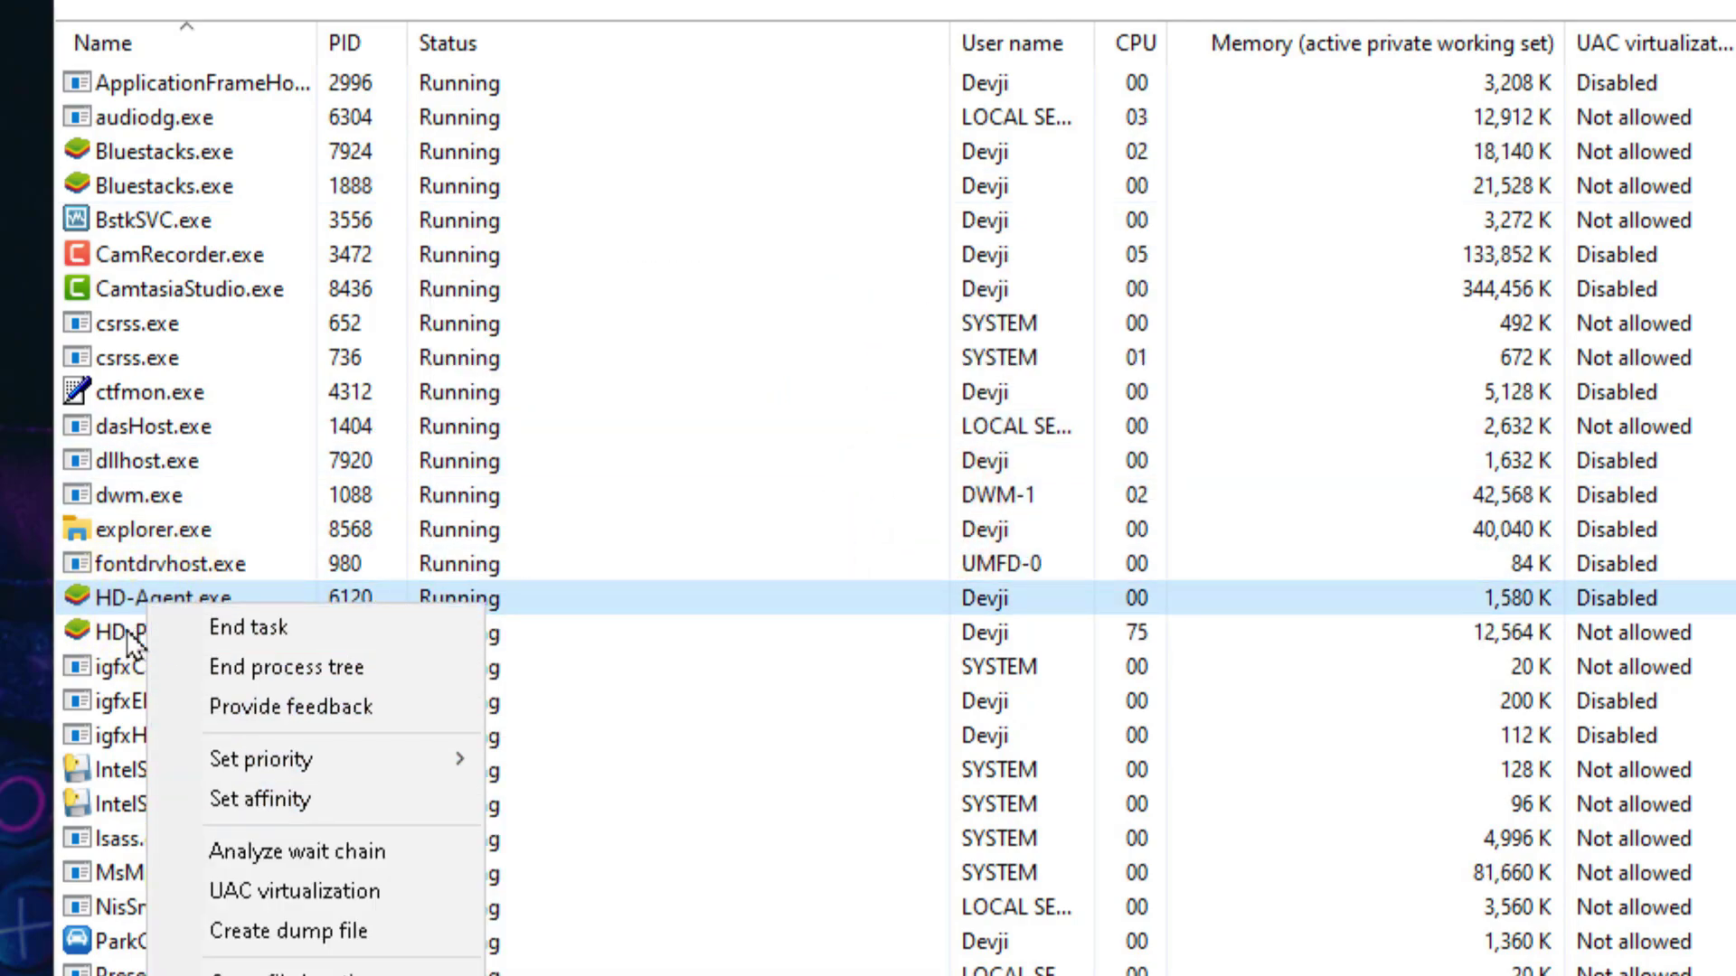
mouse_move(339, 760)
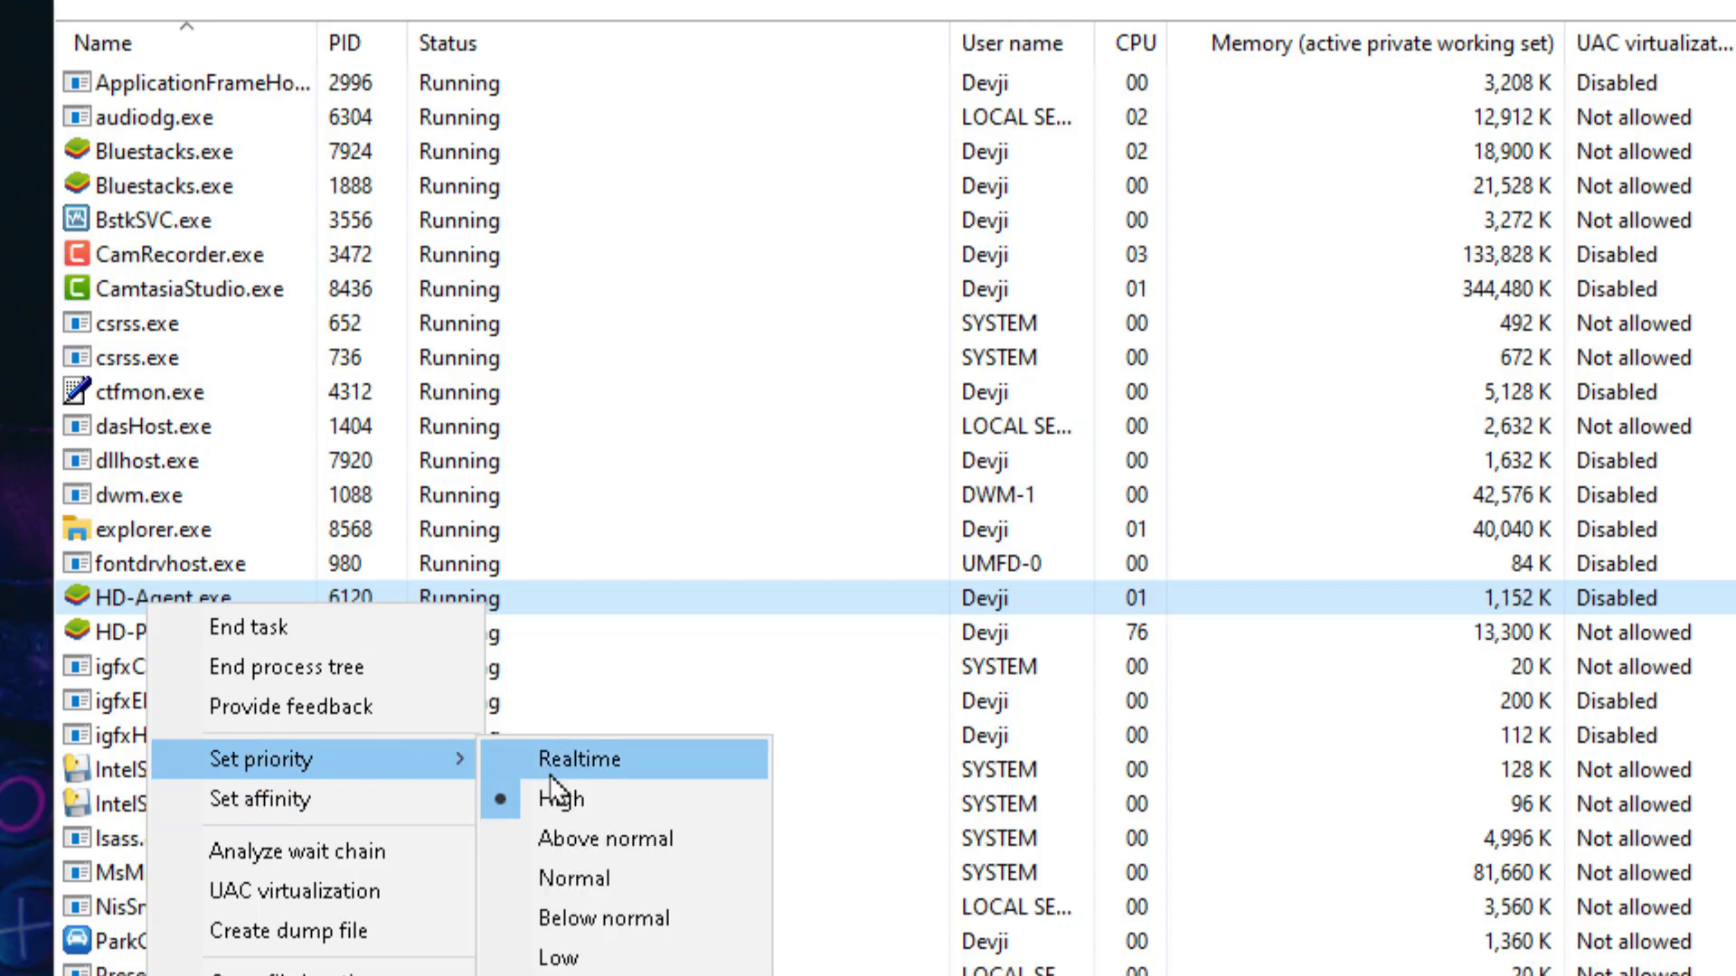
left_click(612, 797)
right_click(467, 637)
mouse_move(578, 804)
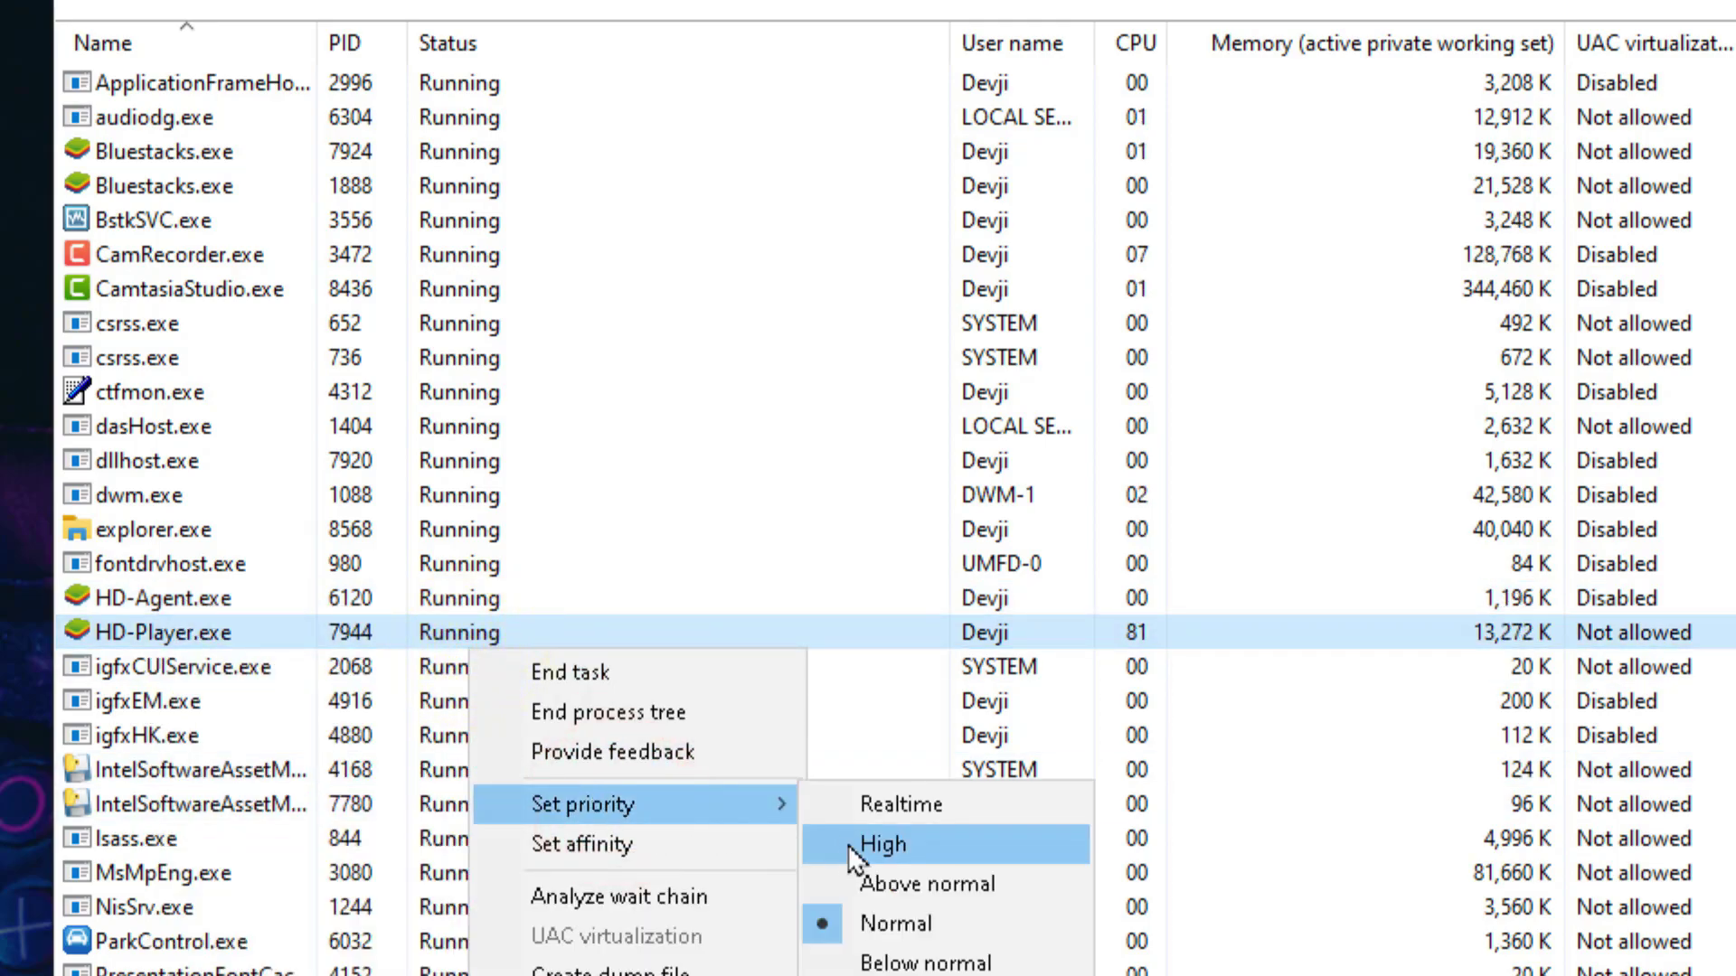
left_click(868, 737)
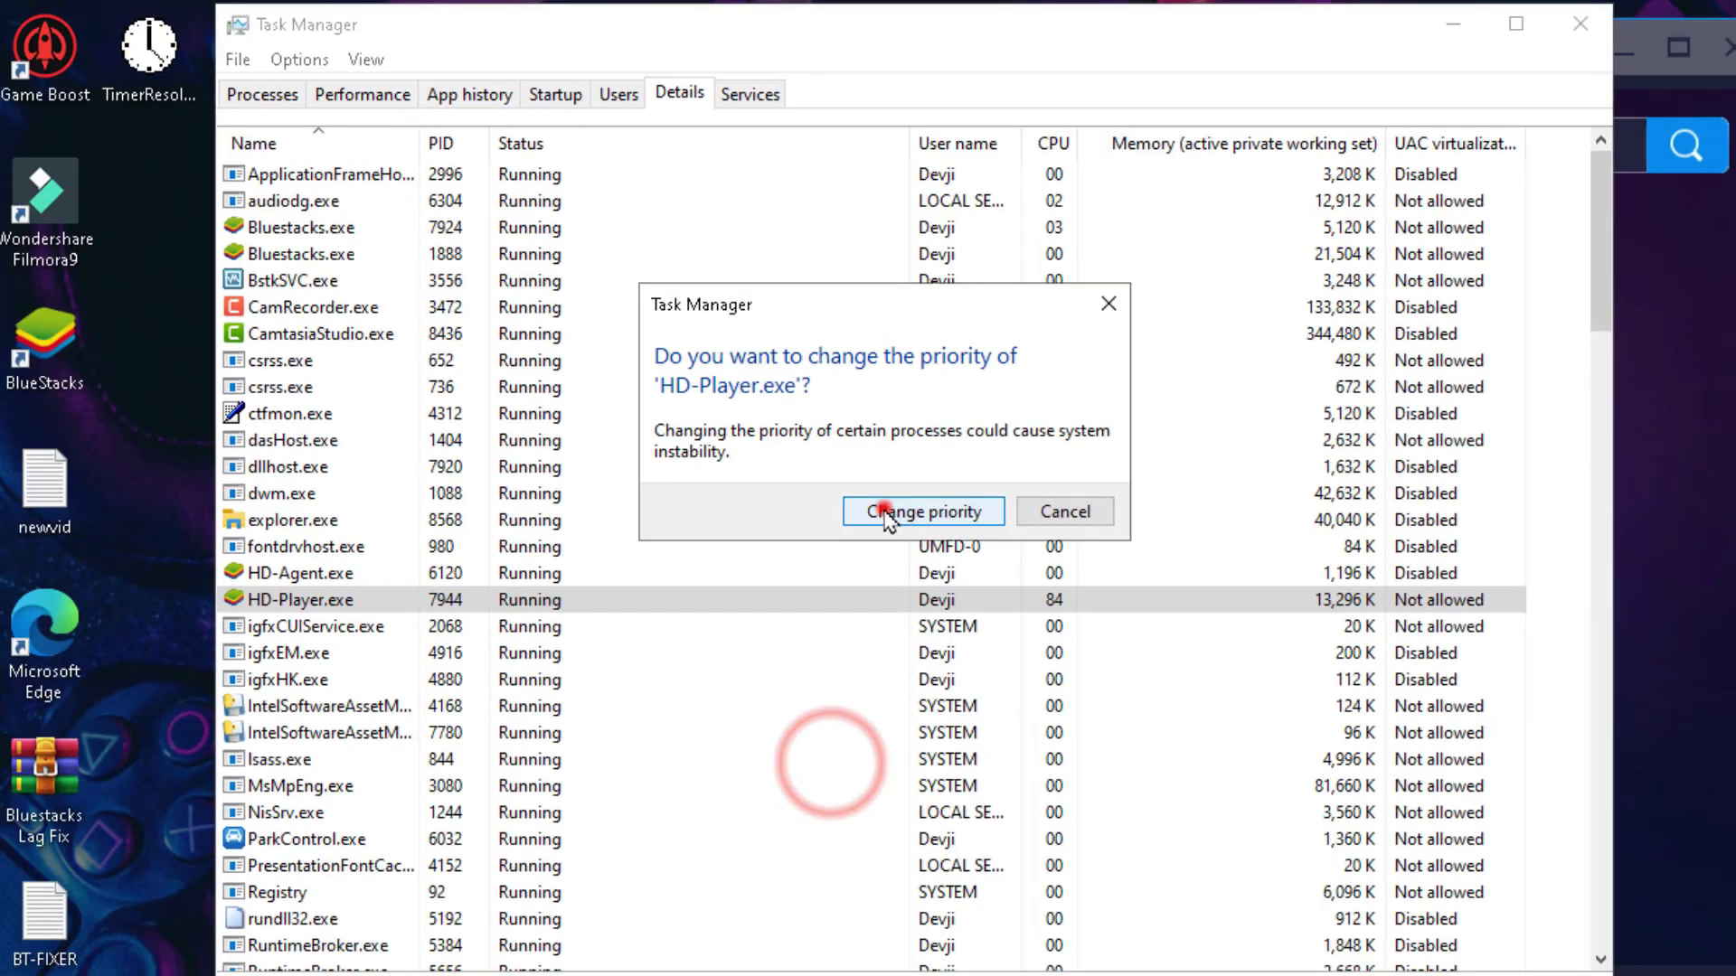
left_click(884, 512)
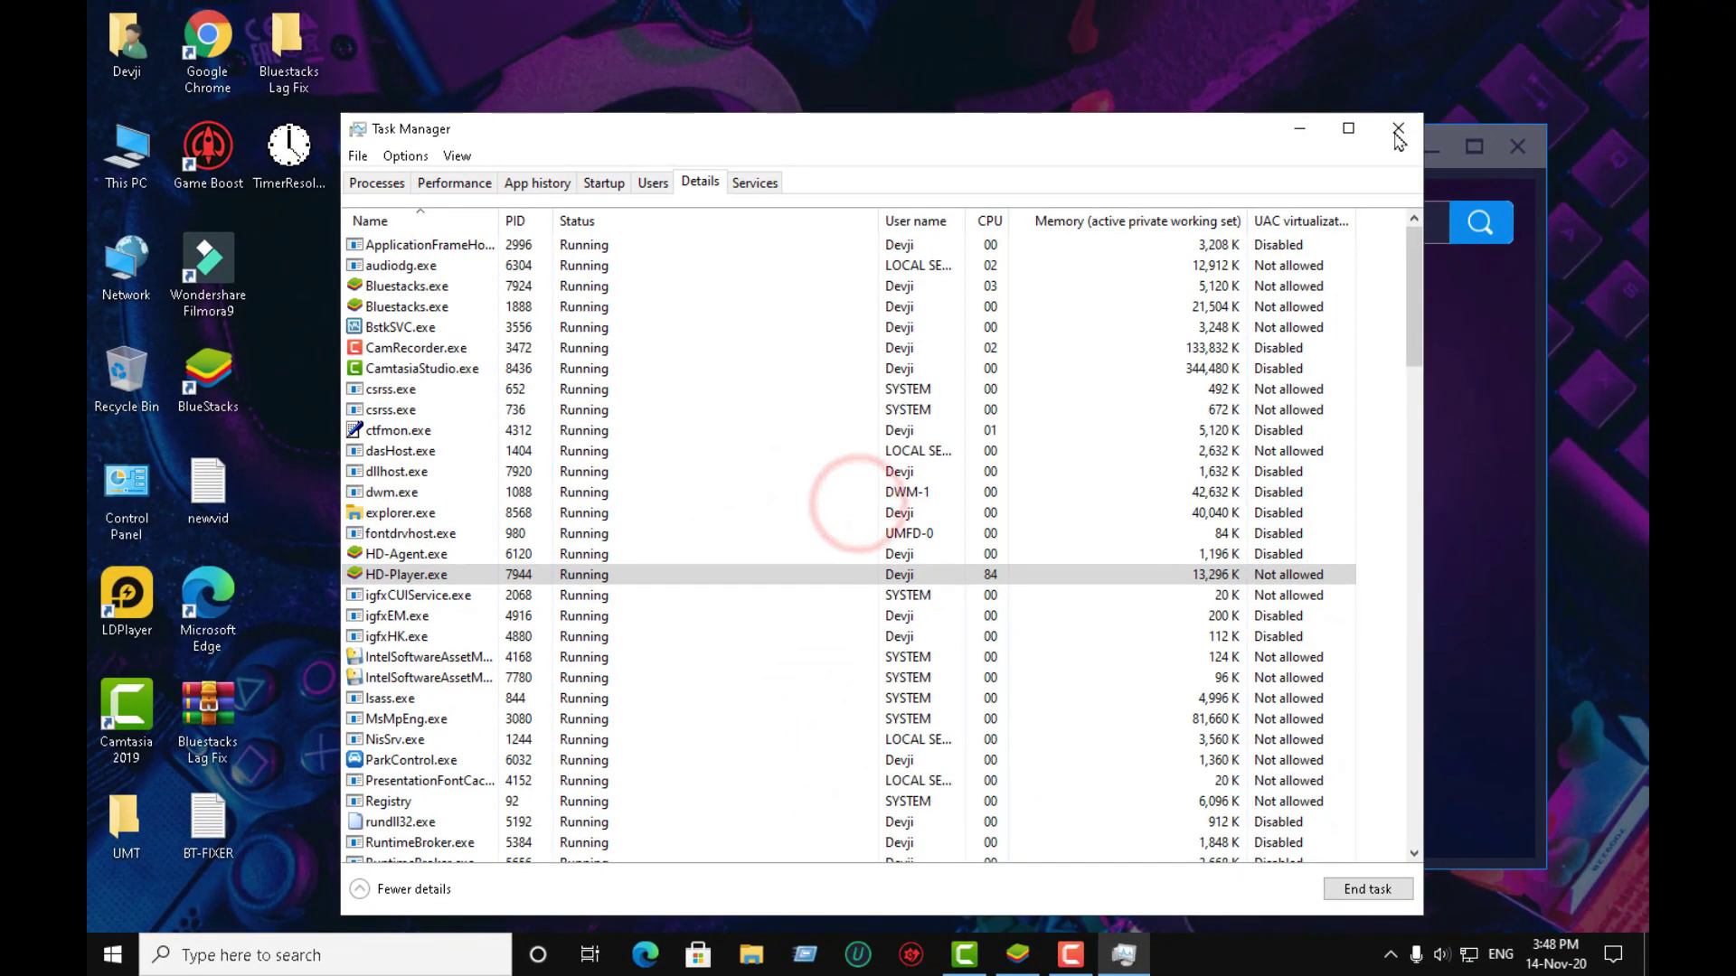
left_click(1398, 131)
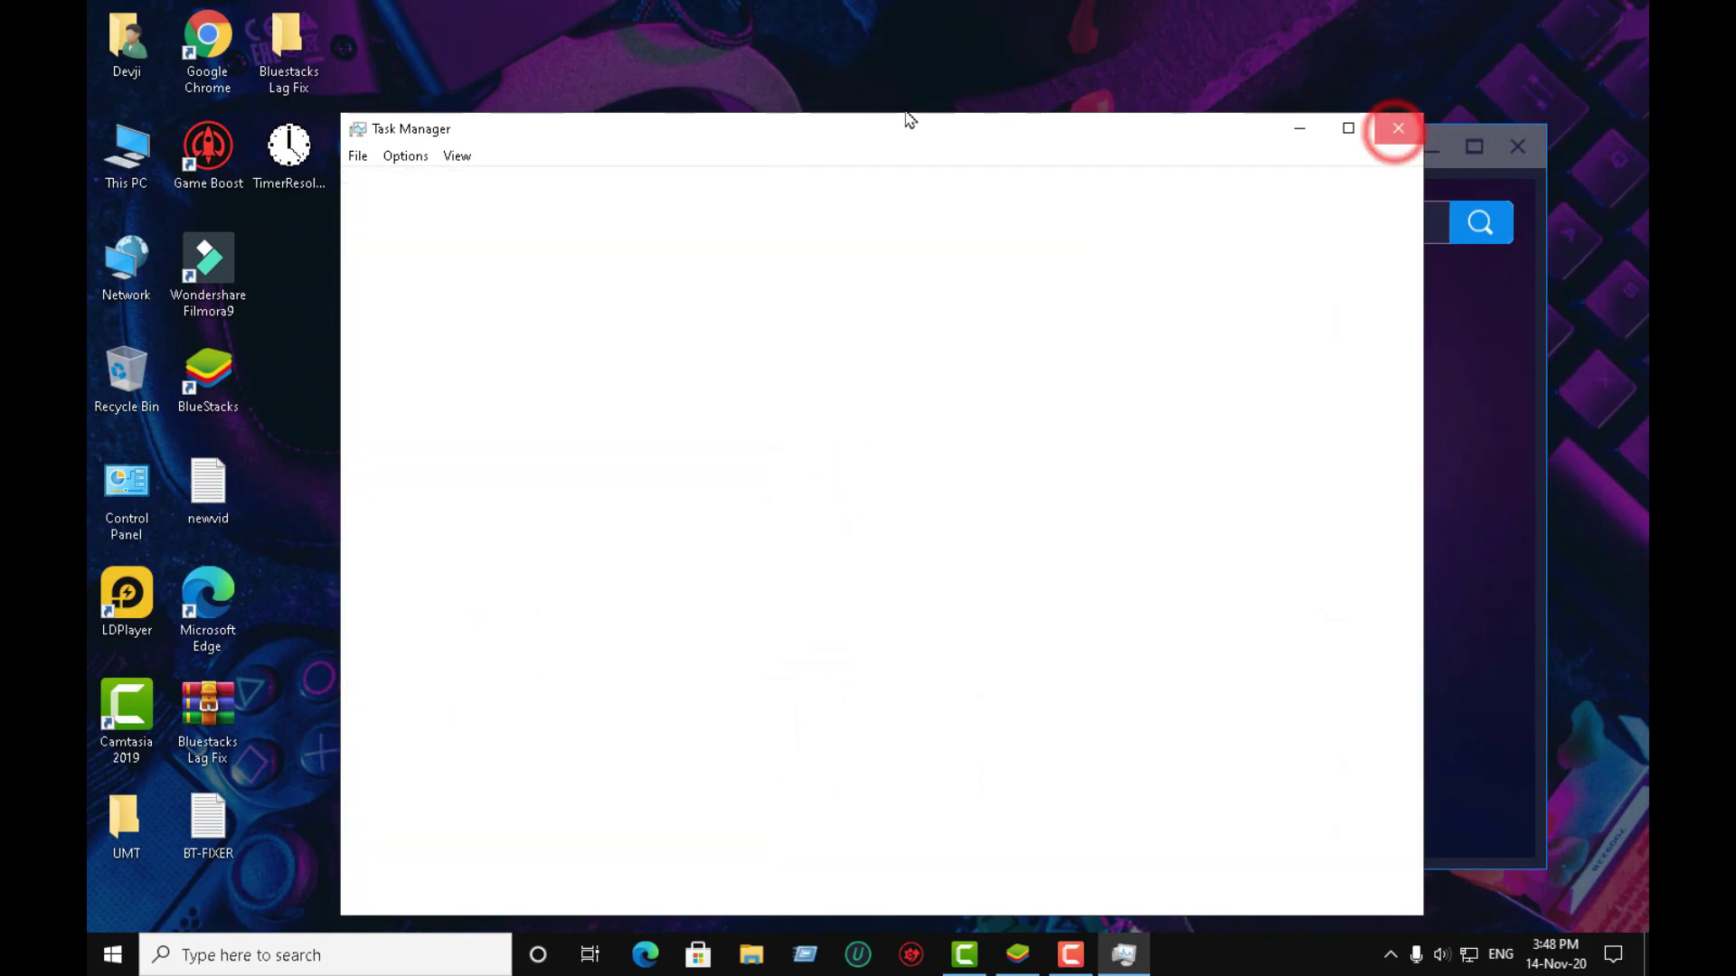
Refresh the Windows desktop and move the BlueStacks window slightly up and to the left.
left_click(814, 95)
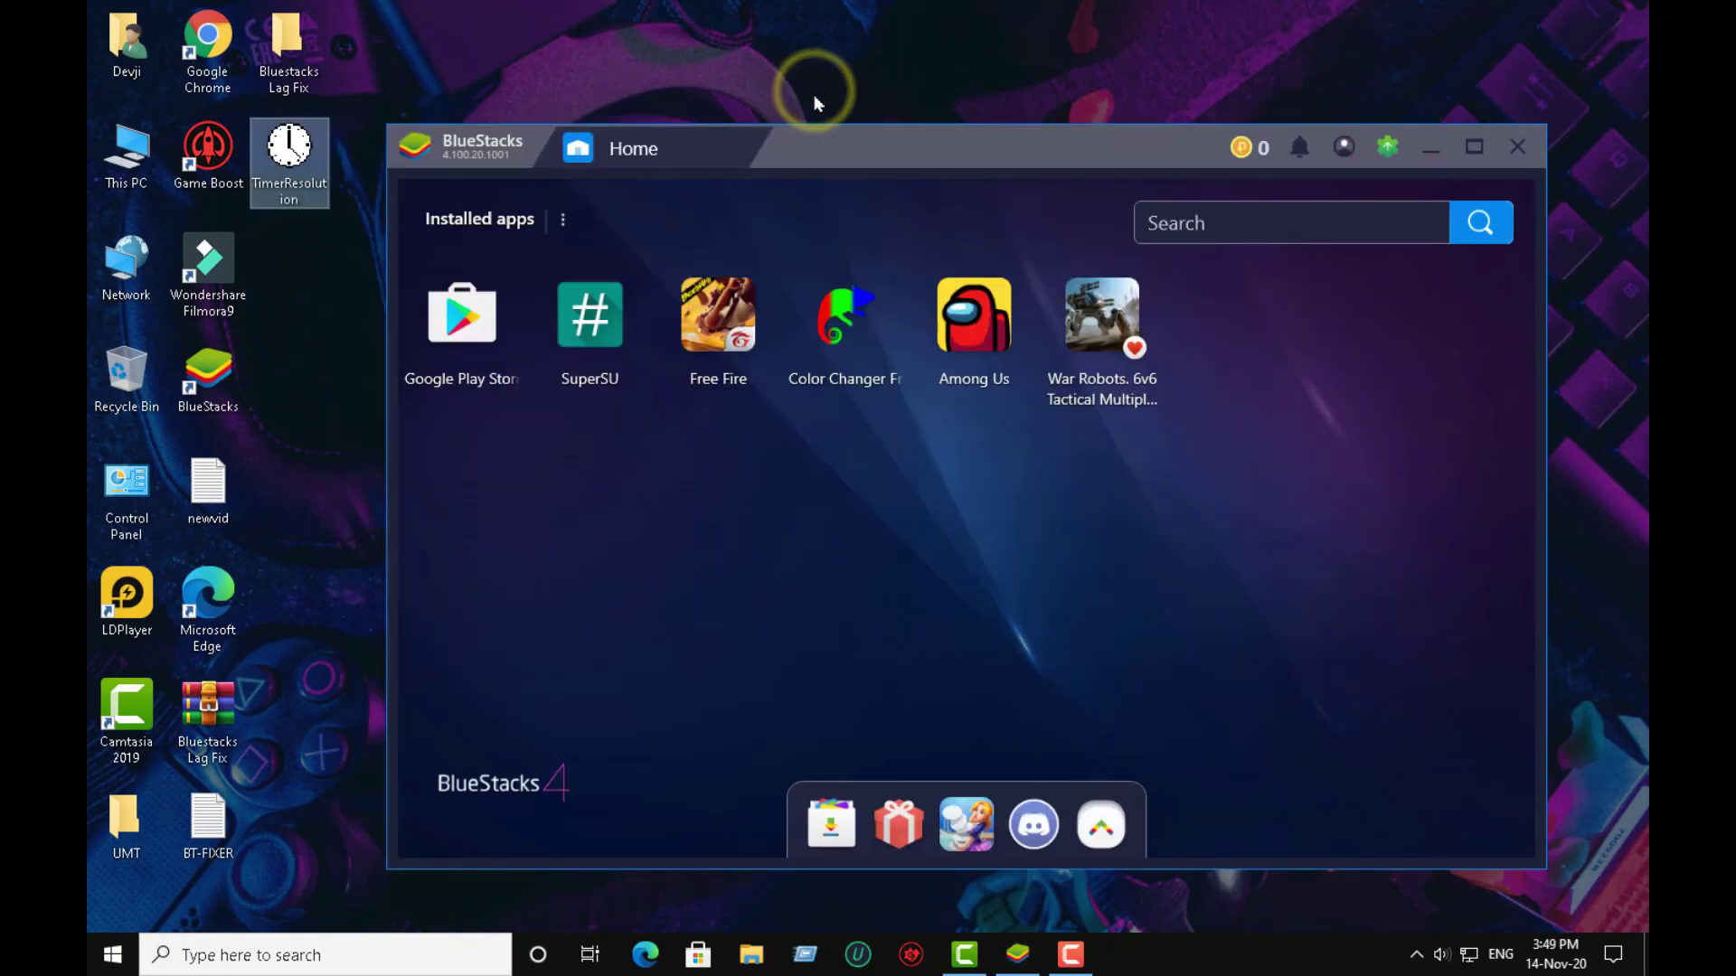
right_click(814, 91)
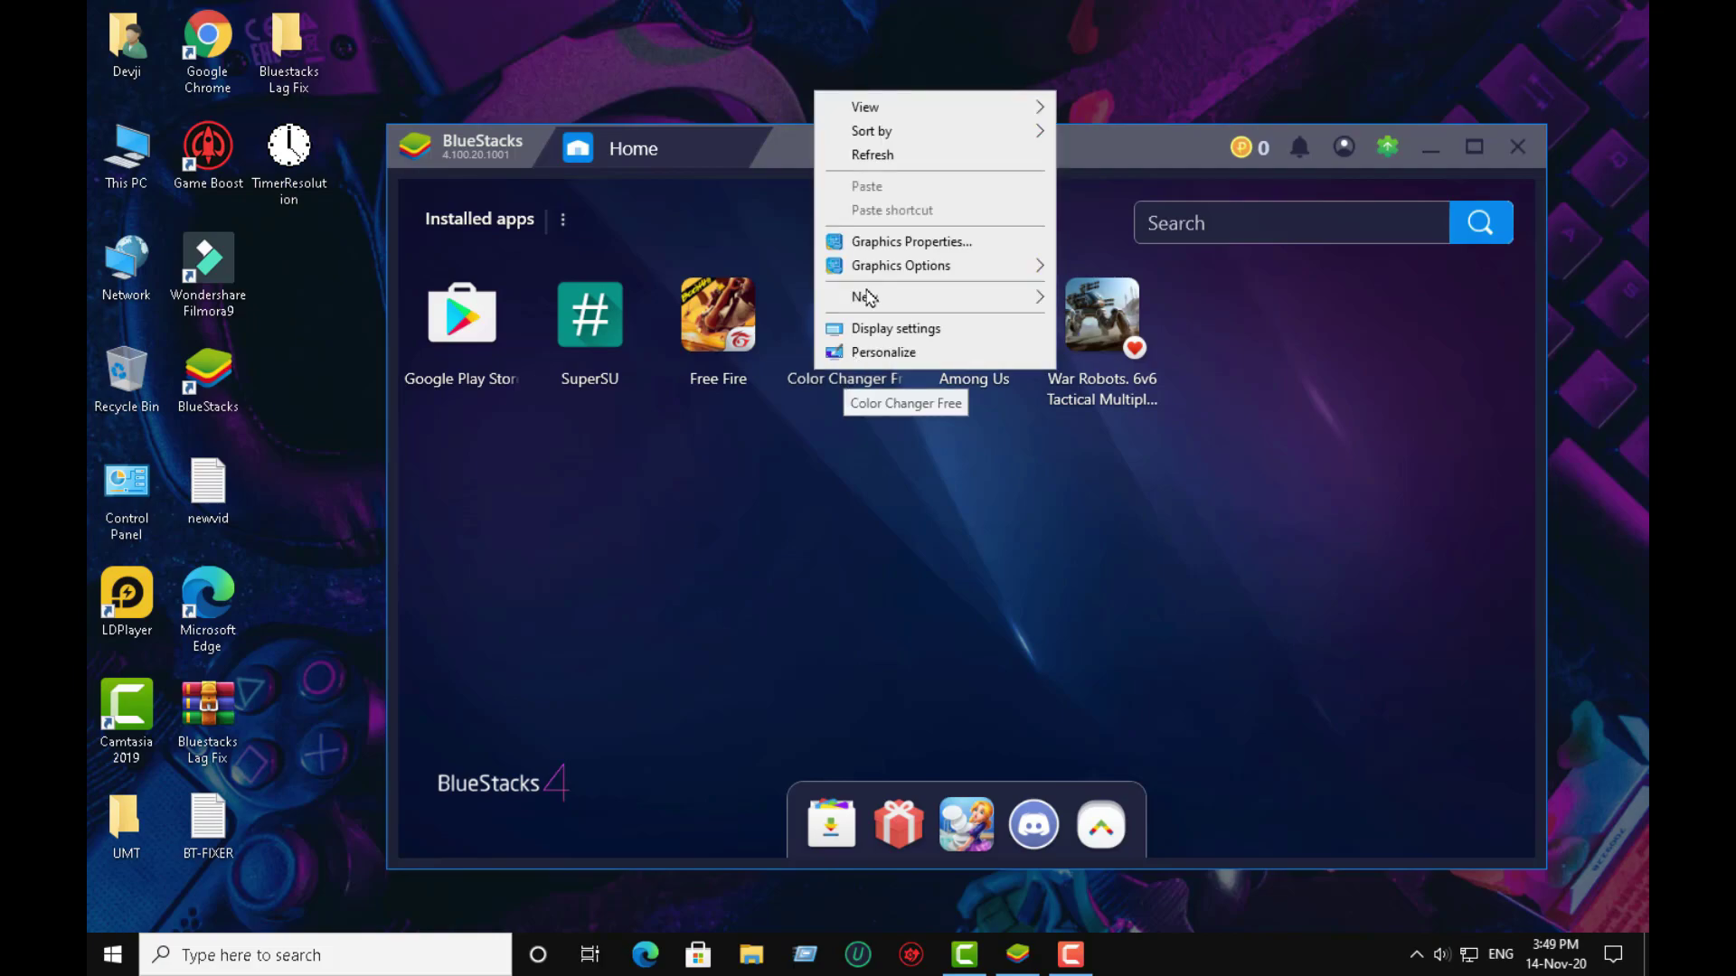
left_click(855, 155)
left_click_drag(1000, 132, 947, 110)
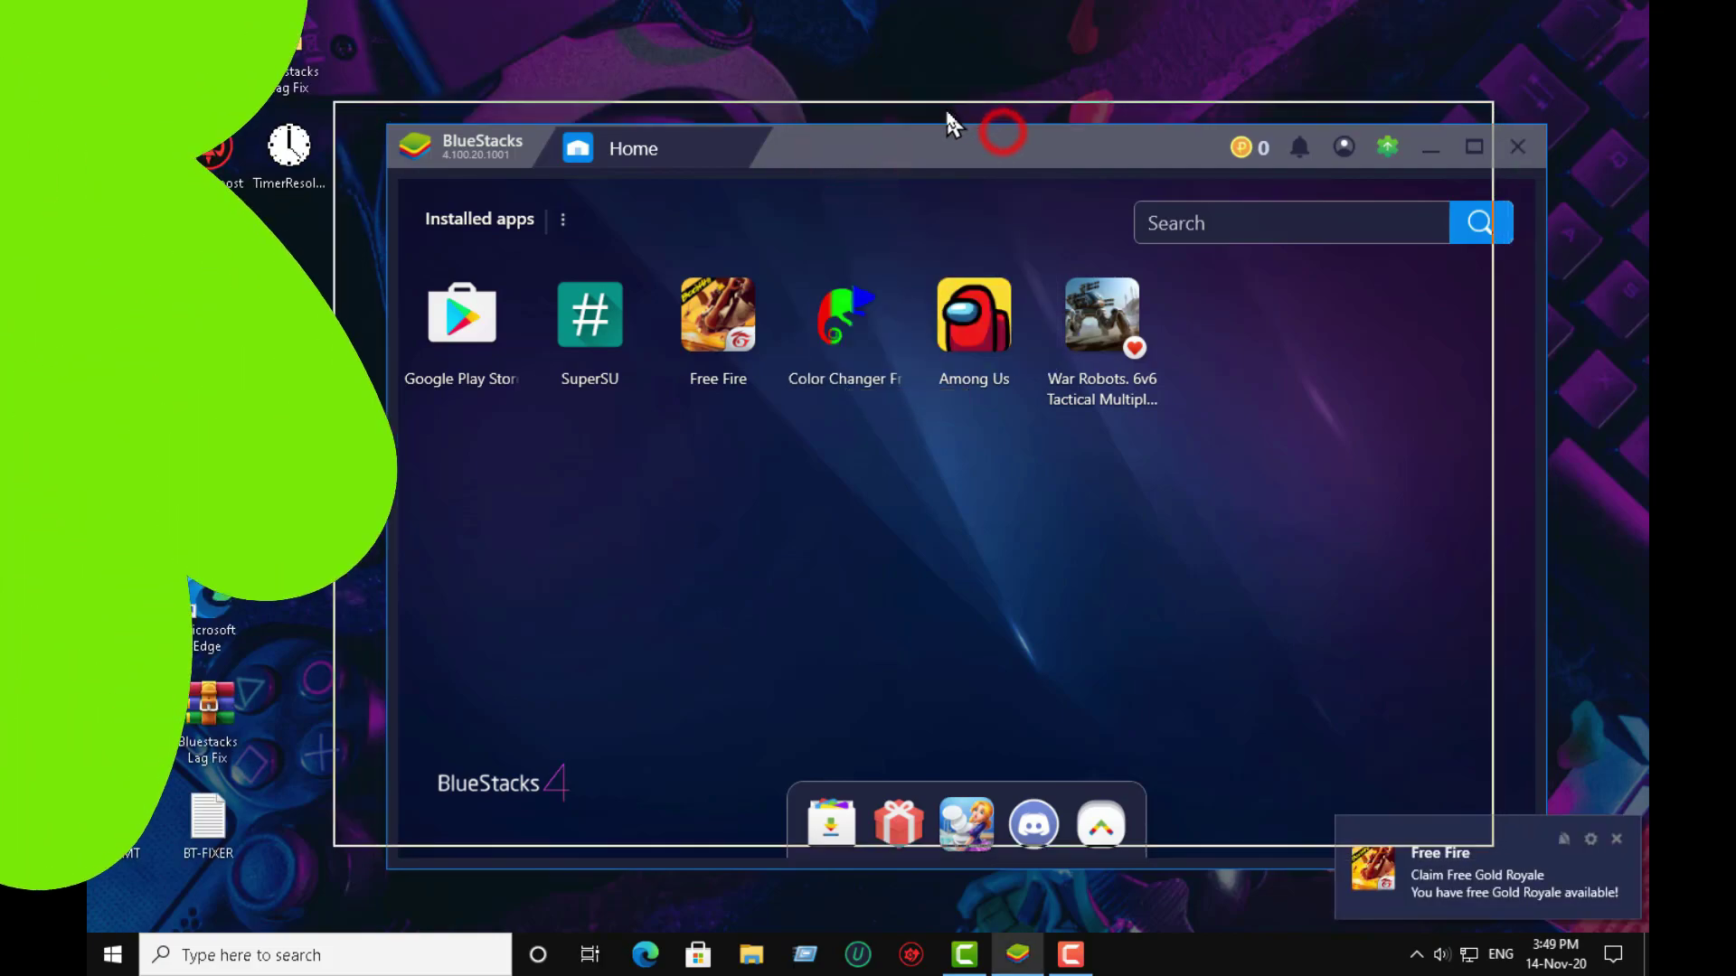